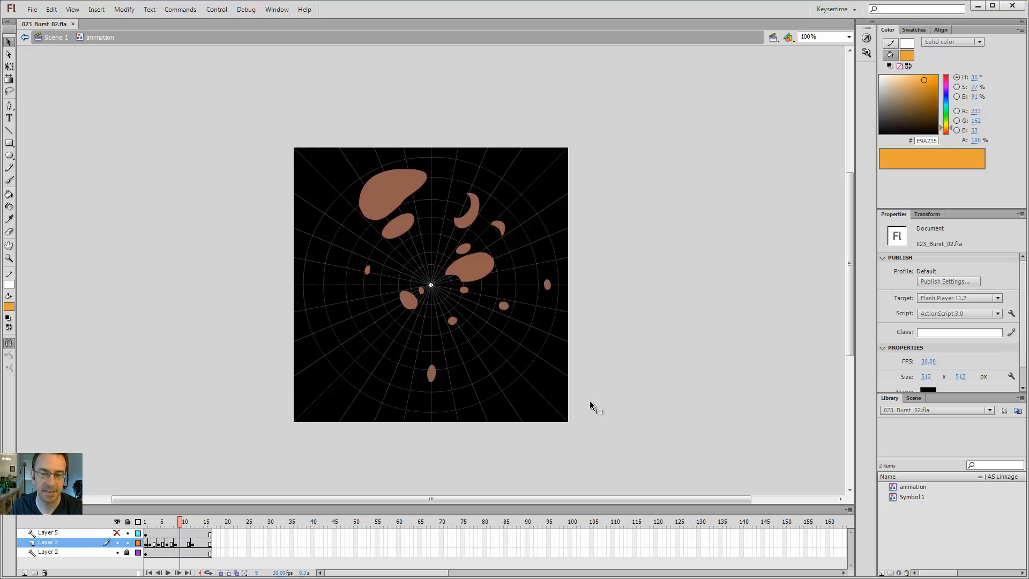
# Preview the burst animation as a test movie and close the preview.
pyautogui.hotkey('ctrl', 'Return')
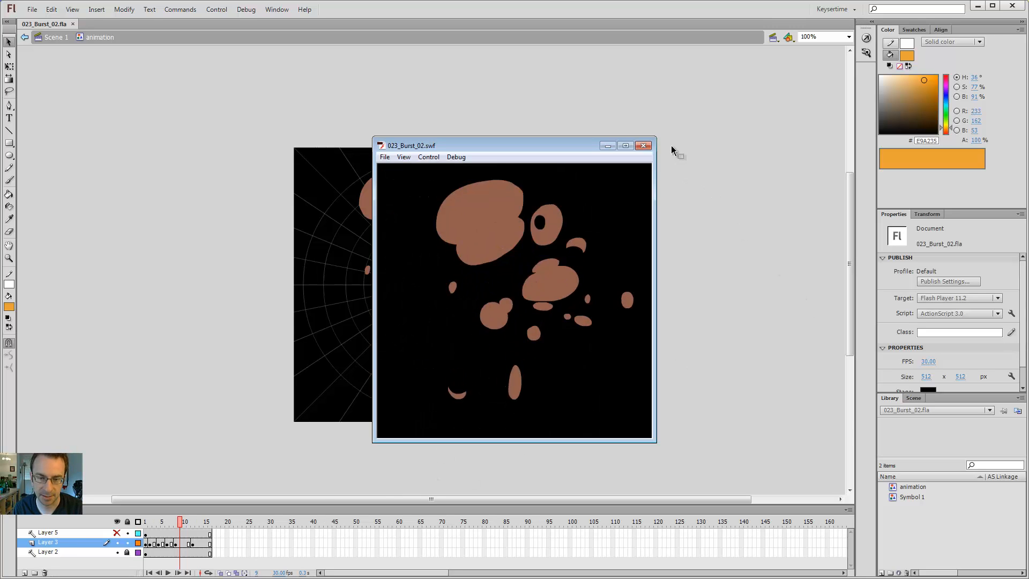
pyautogui.click(644, 147)
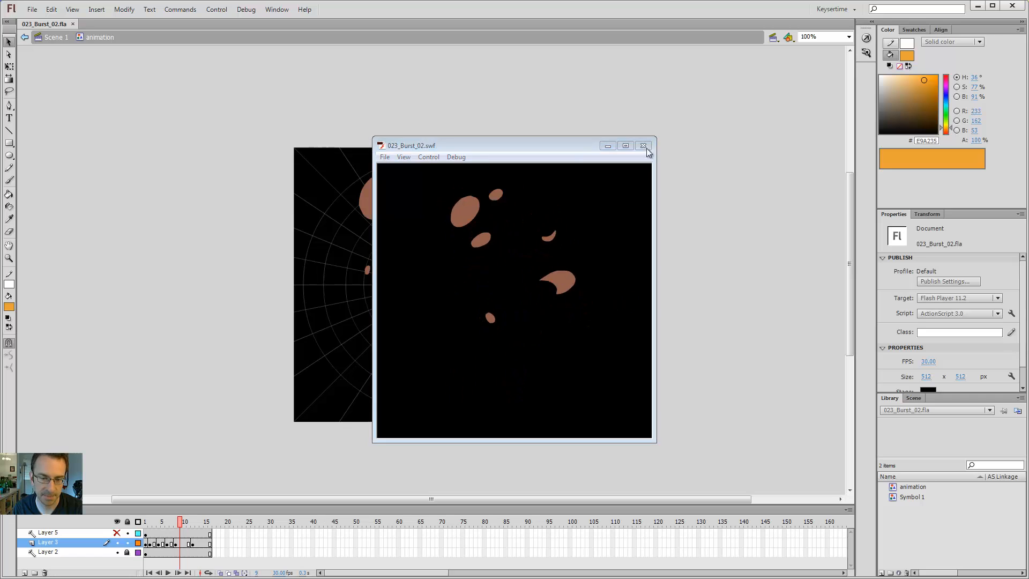
# Return to the main scene and view the sprite sheet on Layer 2 with Layer 1 hidden.
pyautogui.doubleClick(706, 193)
pyautogui.click(116, 533)
pyautogui.click(117, 543)
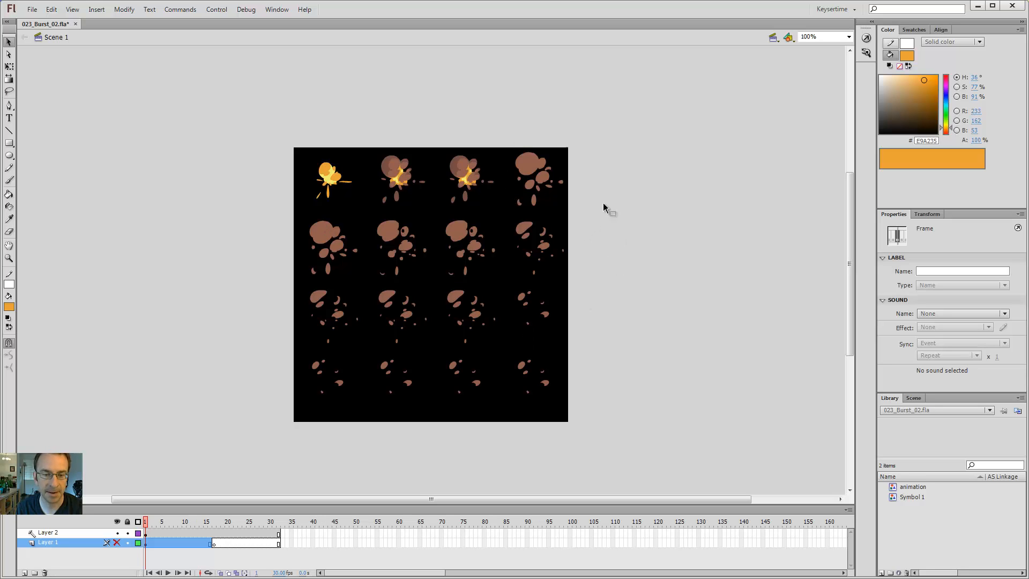
# Make Layer 1 visible, hide Layer 2, and open the animation symbol for editing.
pyautogui.click(116, 543)
pyautogui.click(116, 532)
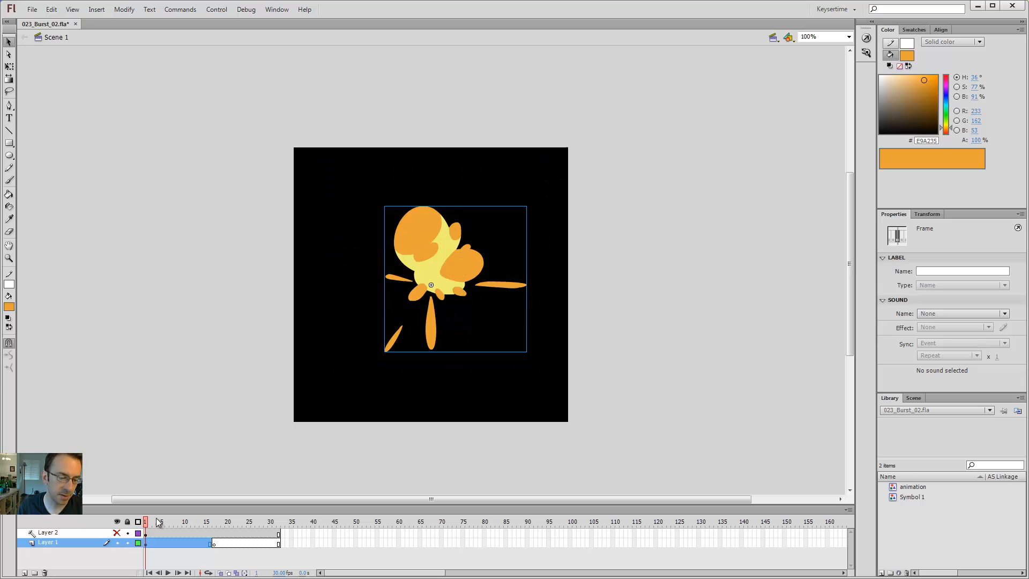
pyautogui.doubleClick(435, 281)
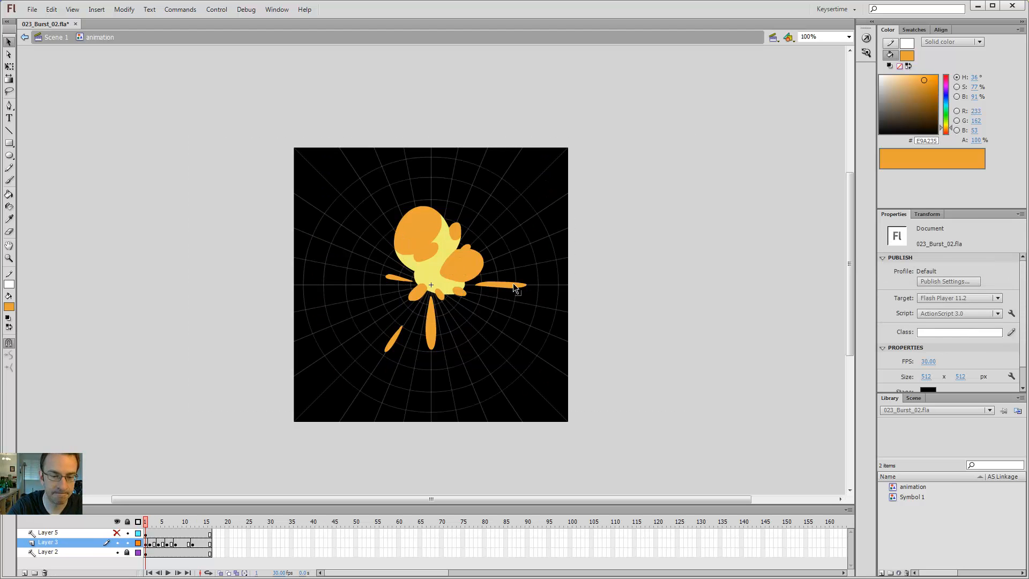
# Recolor the detached debris pieces around the burst on frame 2 with the smoke's lighter brown, #915D4D.
pyautogui.press('.')
pyautogui.press(',')
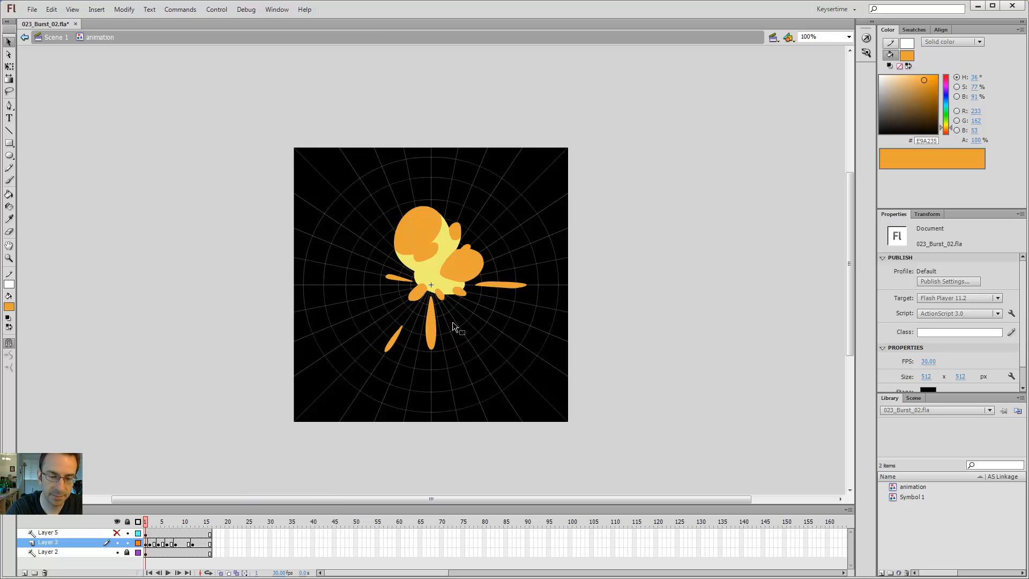
pyautogui.press('.')
pyautogui.press('z')
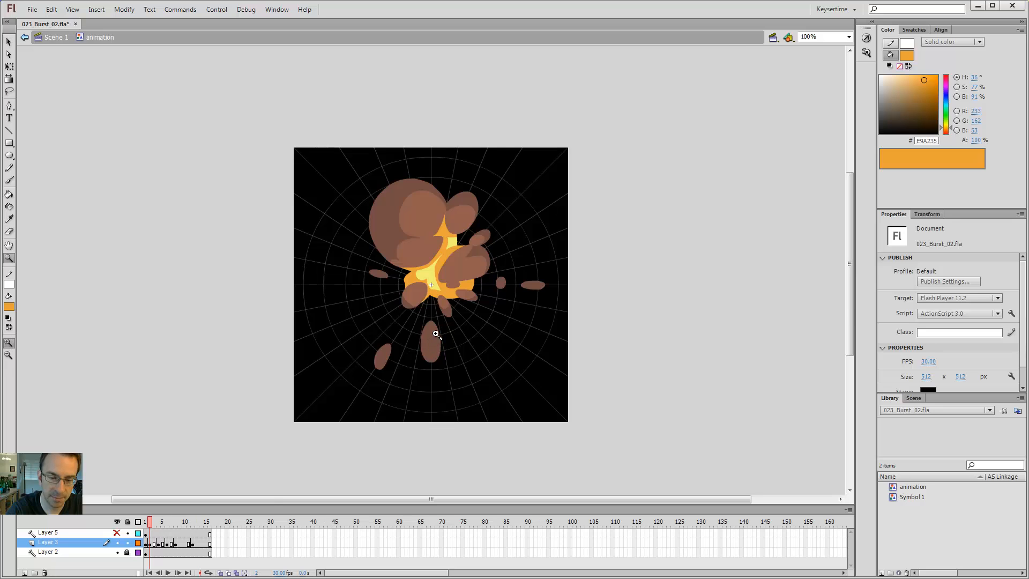
pyautogui.click(437, 332)
pyautogui.press(',')
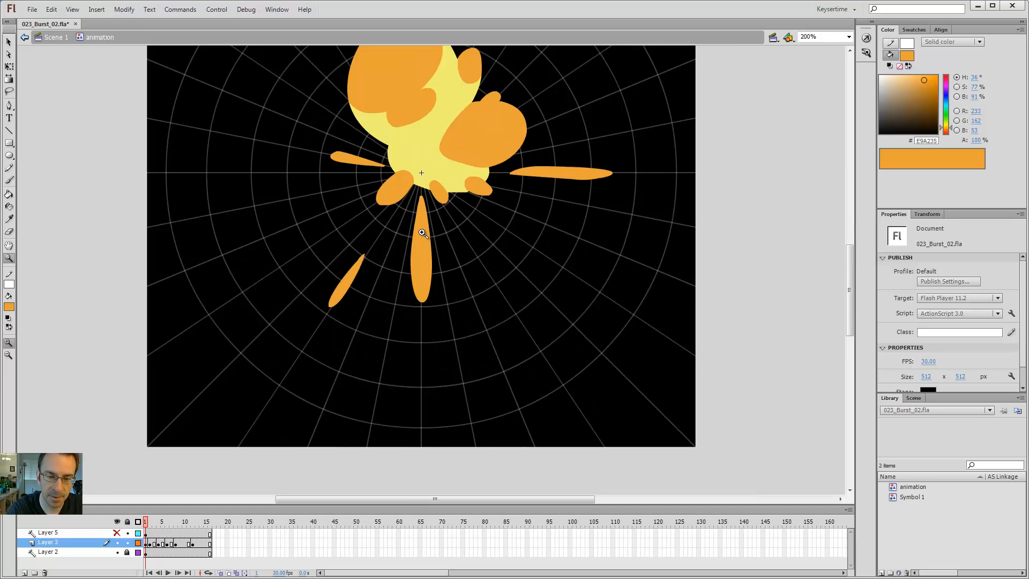
pyautogui.press('.')
pyautogui.press('i')
pyautogui.click(501, 143)
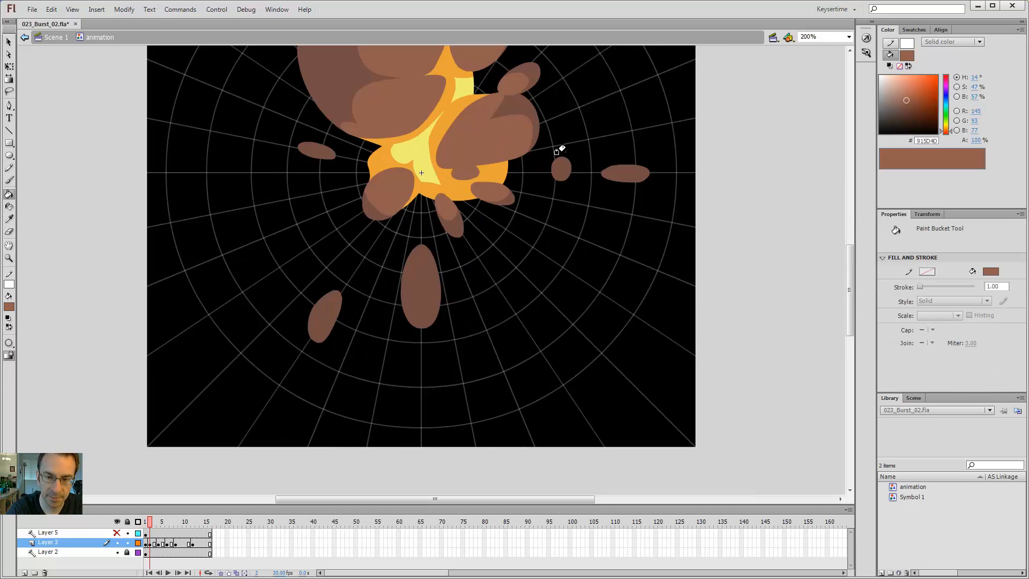
pyautogui.click(422, 281)
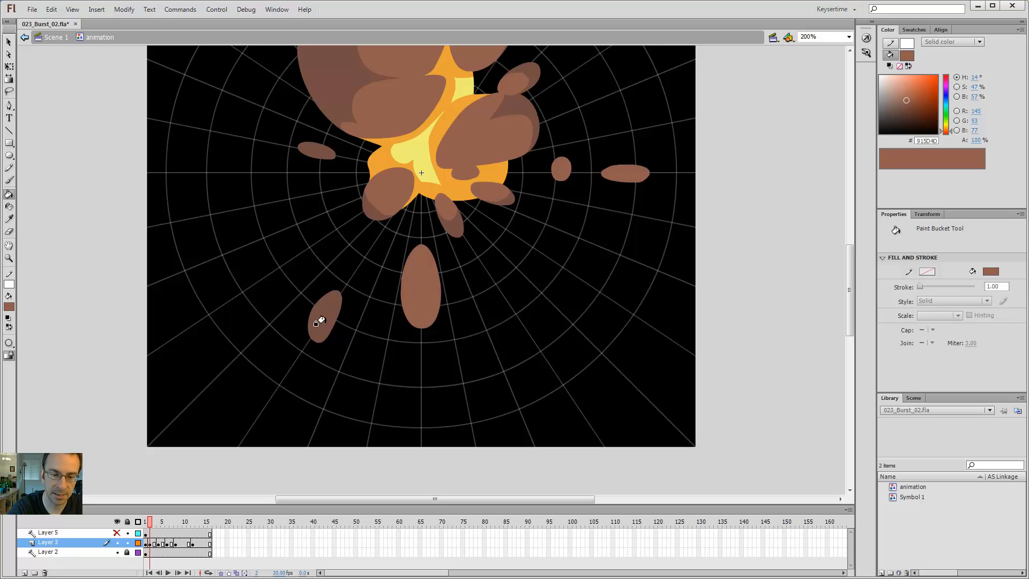
pyautogui.click(322, 317)
pyautogui.click(314, 149)
# Flip between frames 1 and 4 to compare the debris colors with the main smoke.
pyautogui.moveTo(495, 298); pyautogui.dragTo(487, 354)
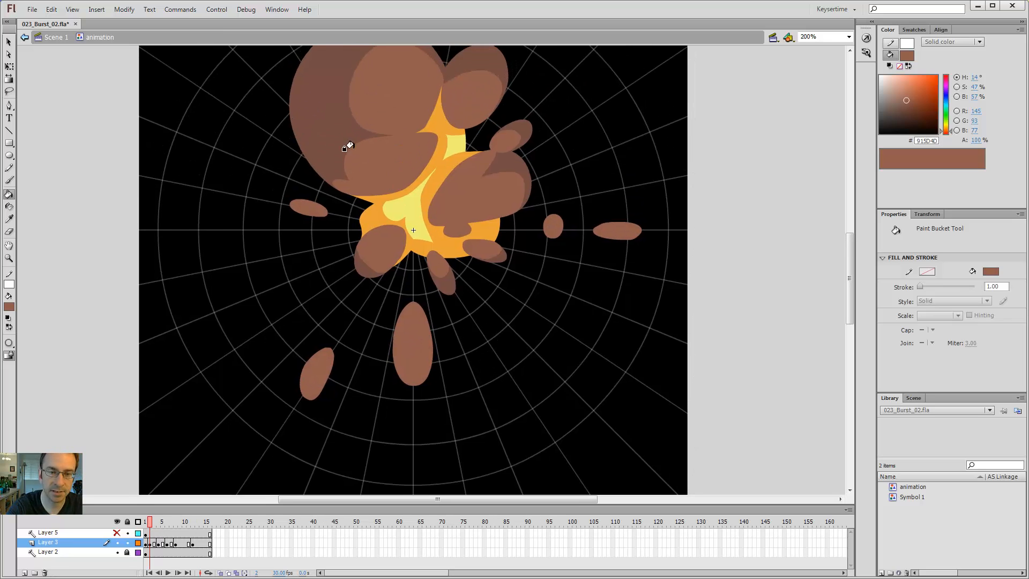
pyautogui.press(',')
pyautogui.press('.')
pyautogui.press('.')
pyautogui.press('.')
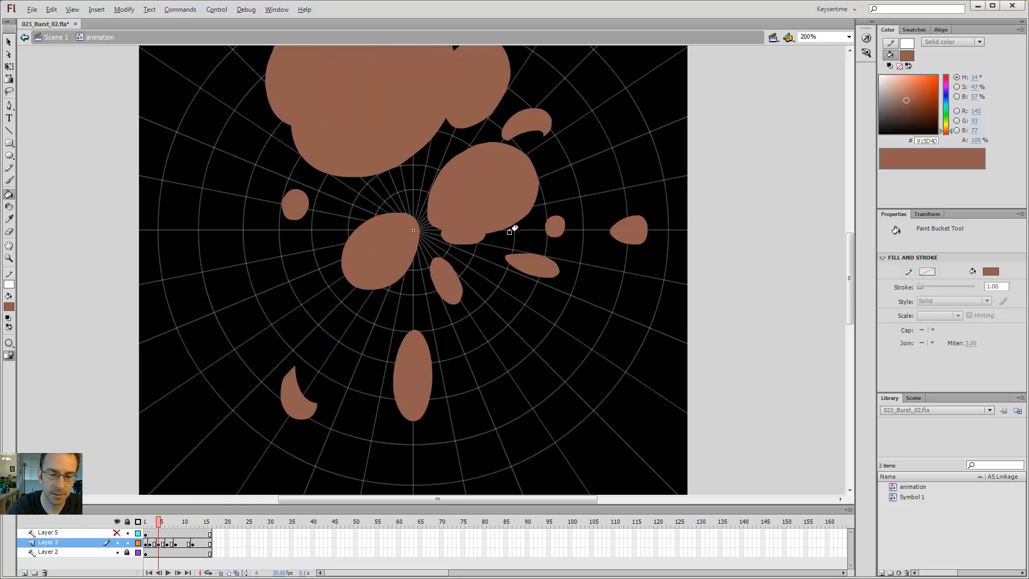
pyautogui.press(',')
pyautogui.press(',')
pyautogui.press(',')
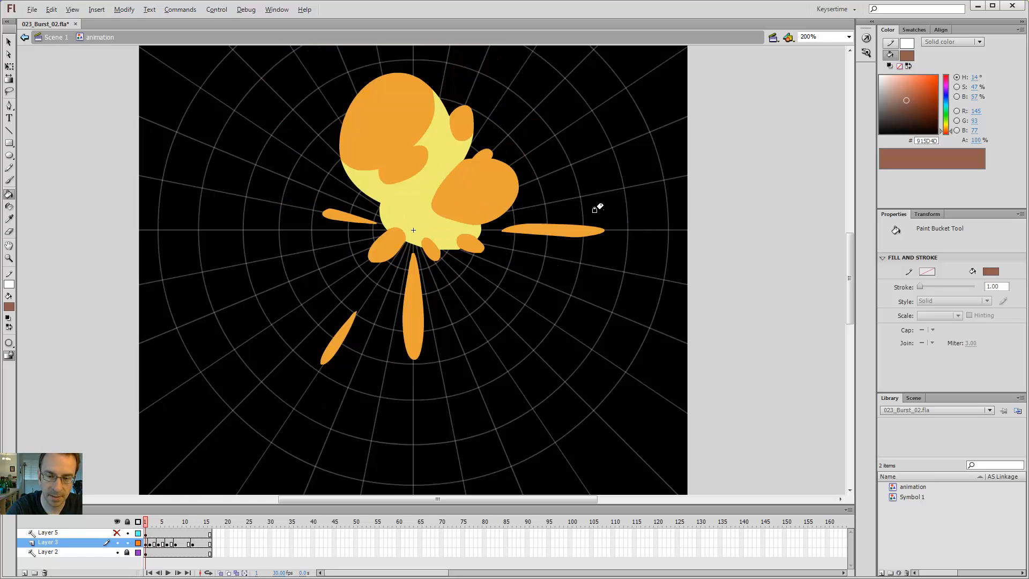
# Recolor the outer debris pieces on frame 4 with the darker brown #754D43 sampled from the smoke on frame 2.
pyautogui.press('.')
pyautogui.press('.')
pyautogui.press('i')
pyautogui.press(',')
pyautogui.click(526, 174)
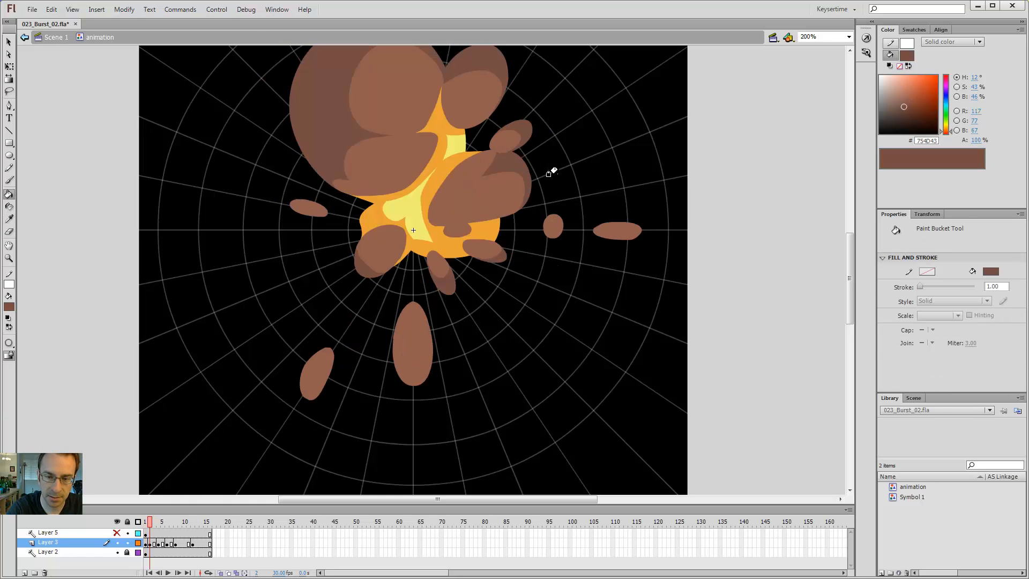
pyautogui.press('.')
pyautogui.press('.')
pyautogui.click(622, 228)
pyautogui.click(557, 221)
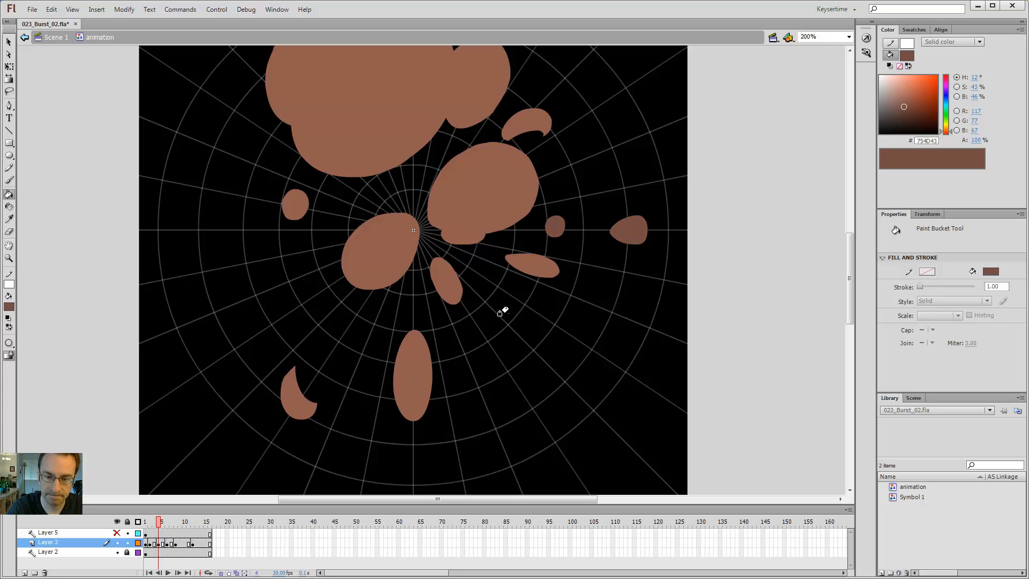
pyautogui.click(397, 403)
pyautogui.click(295, 402)
pyautogui.click(284, 212)
# Fill the outer debris pieces on frame 6 with the darker brown #754D43 and compare them with frame 4.
pyautogui.press('.')
pyautogui.press('.')
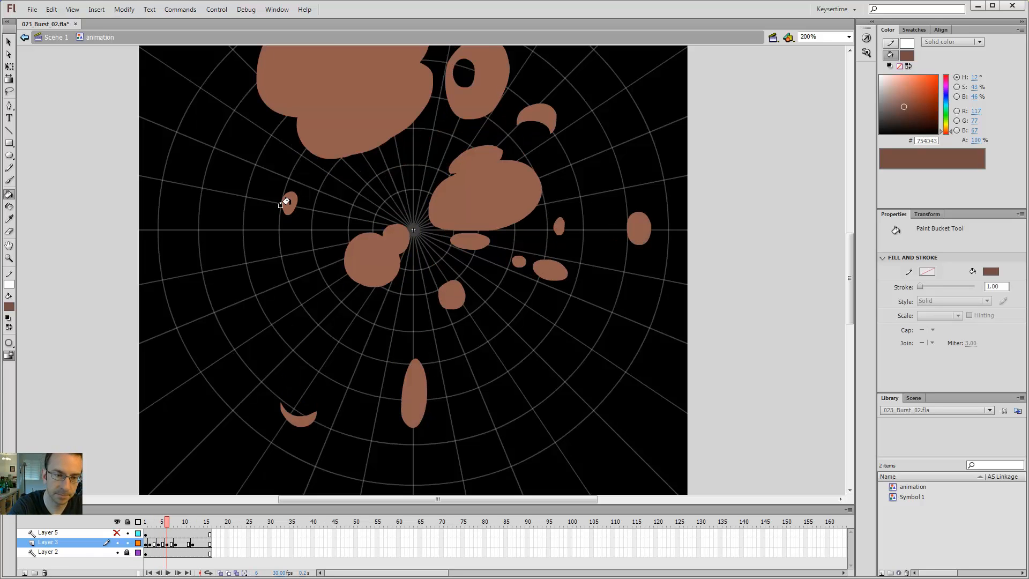
pyautogui.click(288, 204)
pyautogui.click(298, 419)
pyautogui.click(537, 121)
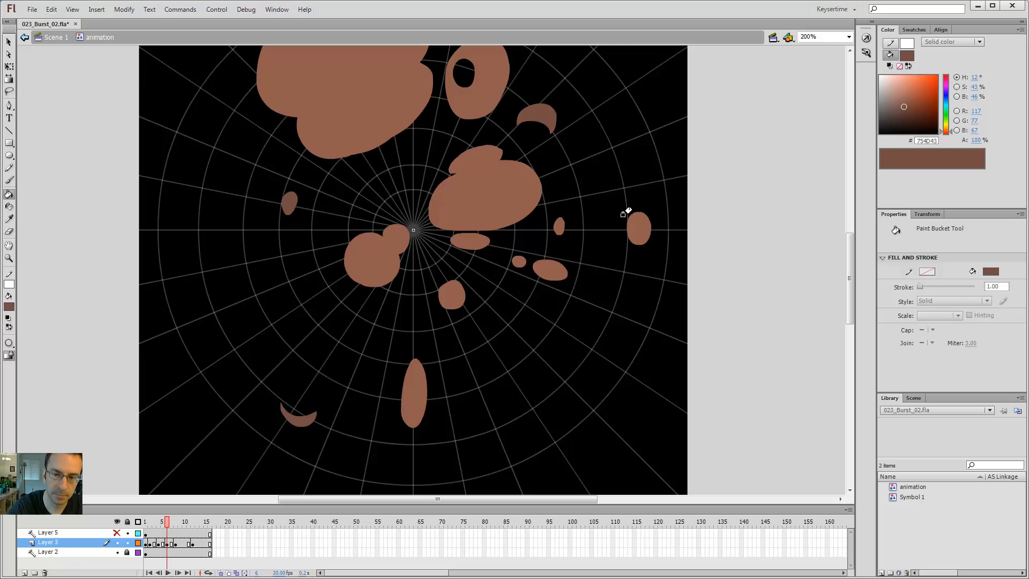
pyautogui.click(642, 228)
pyautogui.press(',')
pyautogui.press(',')
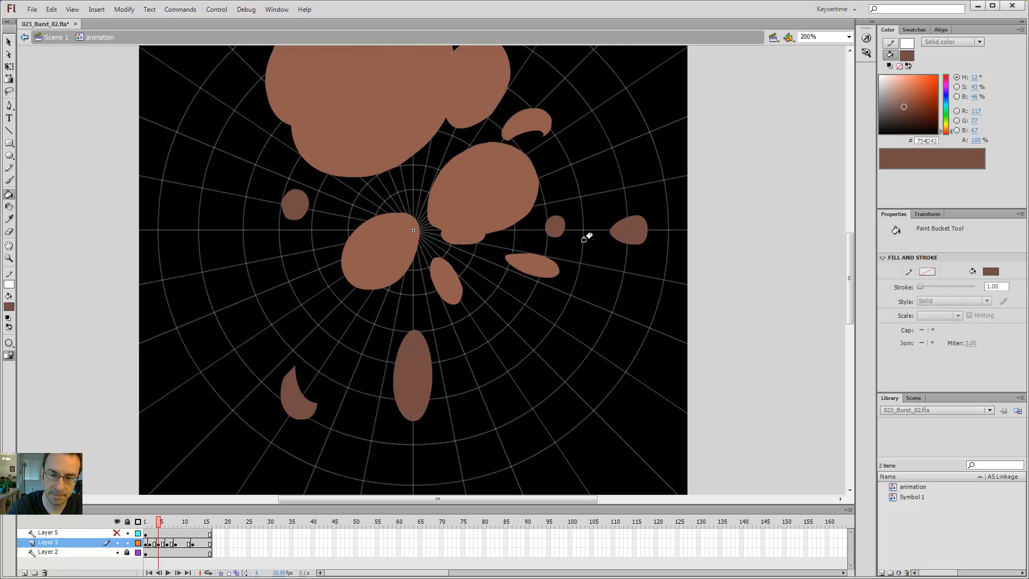
# Fill the outermost debris pieces on frame 8 with the darker brown #754D43.
pyautogui.press('.')
pyautogui.press('.')
pyautogui.press('.')
pyautogui.press('.')
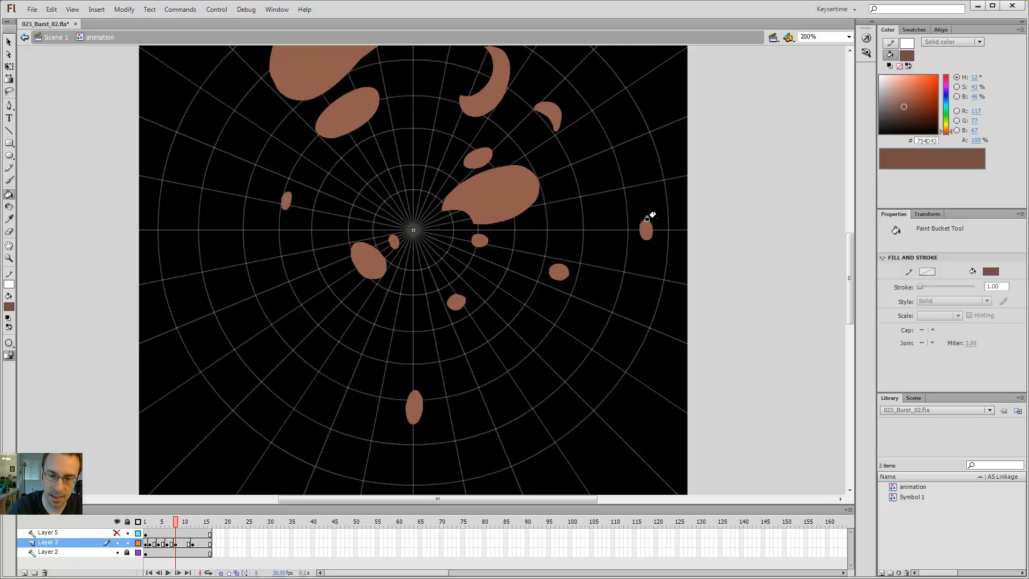
pyautogui.click(642, 228)
pyautogui.click(412, 397)
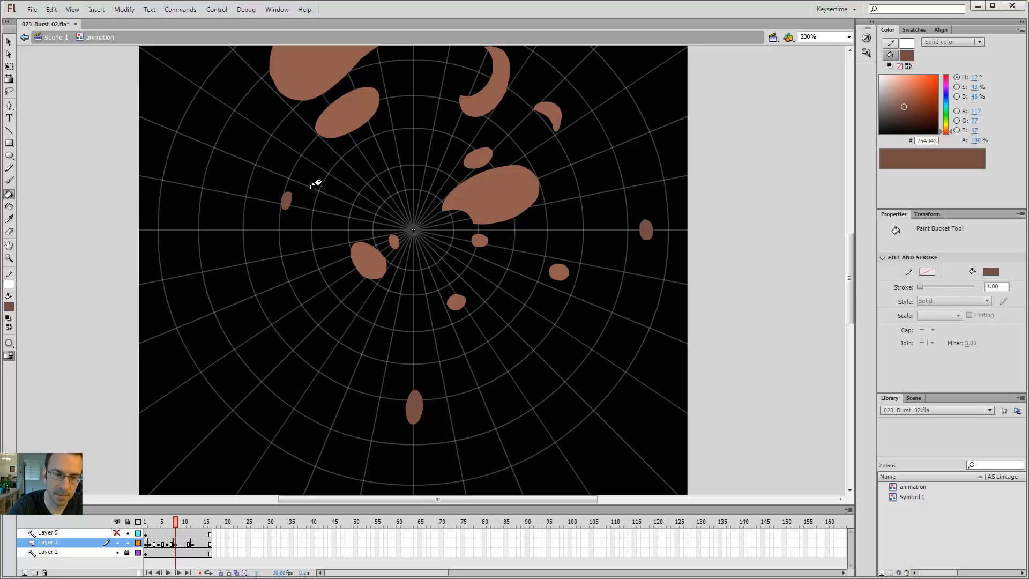
# Check the frames up to frame 12 and play back the recolored animation.
pyautogui.press('.')
pyautogui.press('.')
pyautogui.press('.')
pyautogui.press('.')
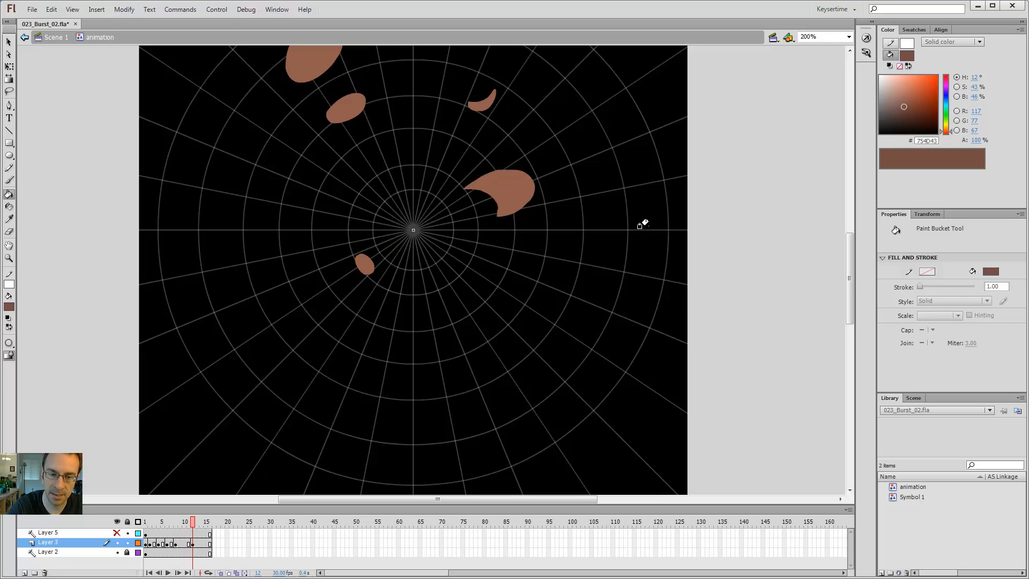
pyautogui.press('Return')
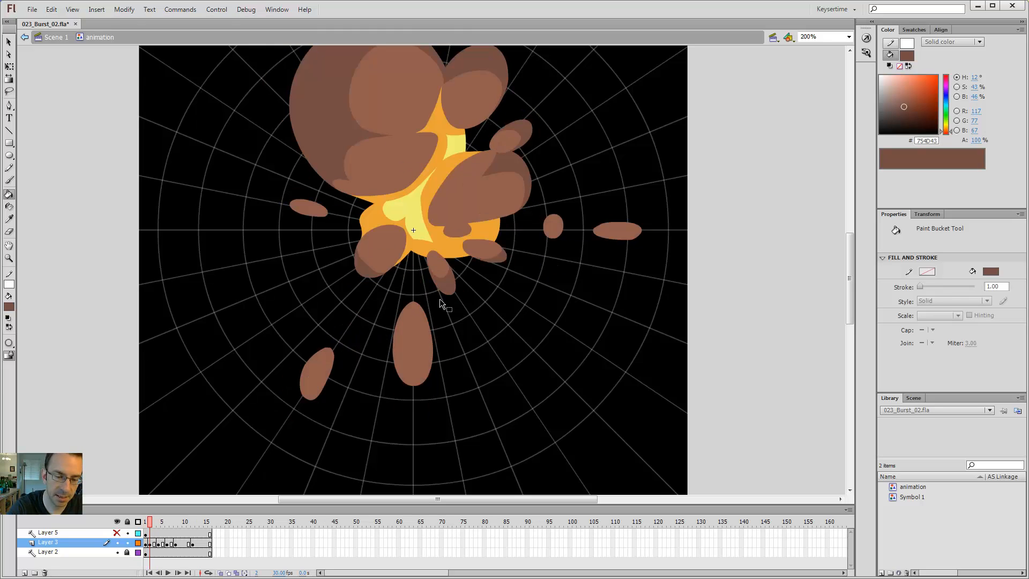
# Draw a curved highlight on frame 2's lowest central debris piece, fill it with frame 1's orange #E9A235, and remove its outline.
pyautogui.press(',')
pyautogui.press('i')
pyautogui.click(414, 293)
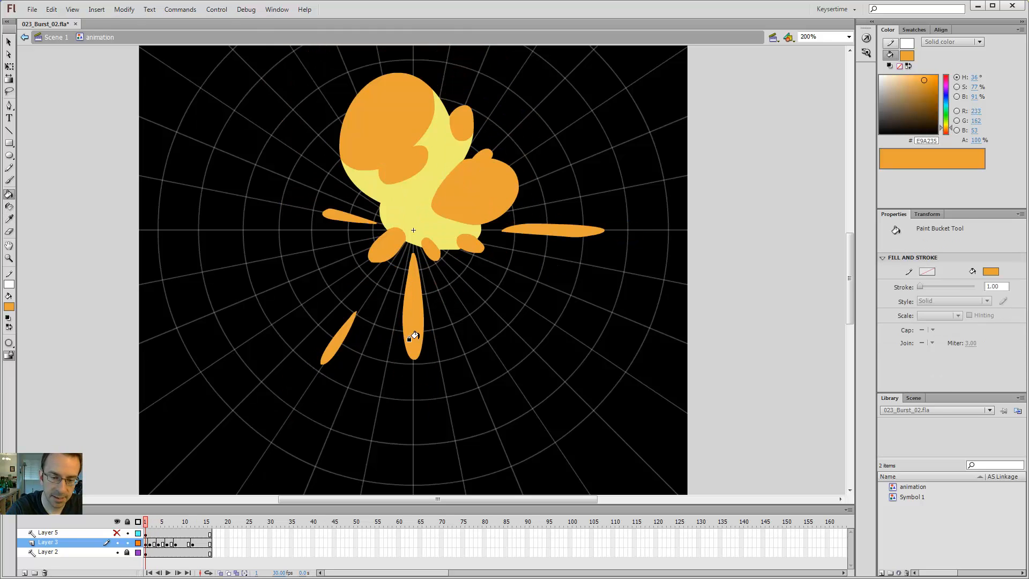
pyautogui.press('.')
pyautogui.press('y')
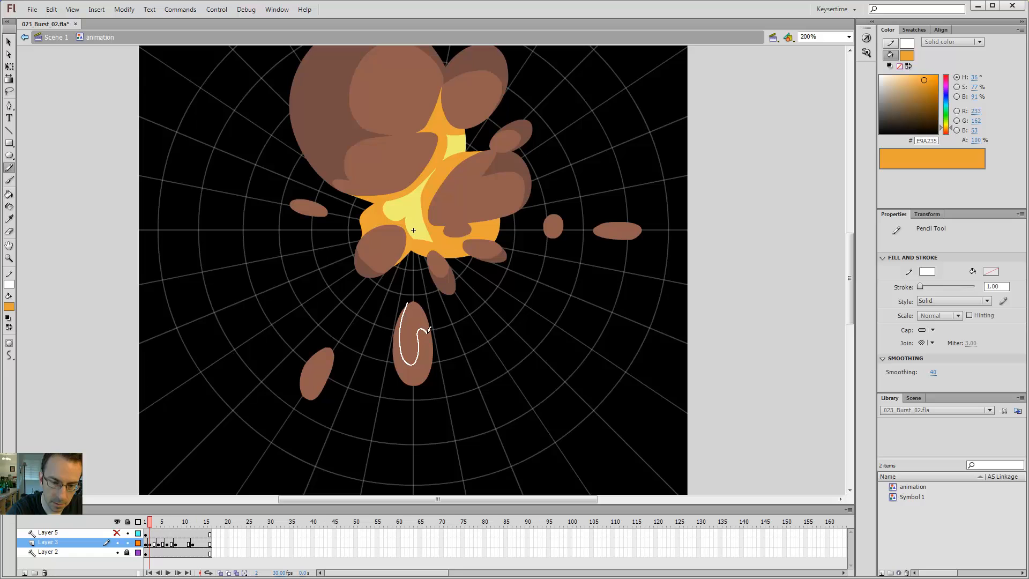
pyautogui.click(414, 324)
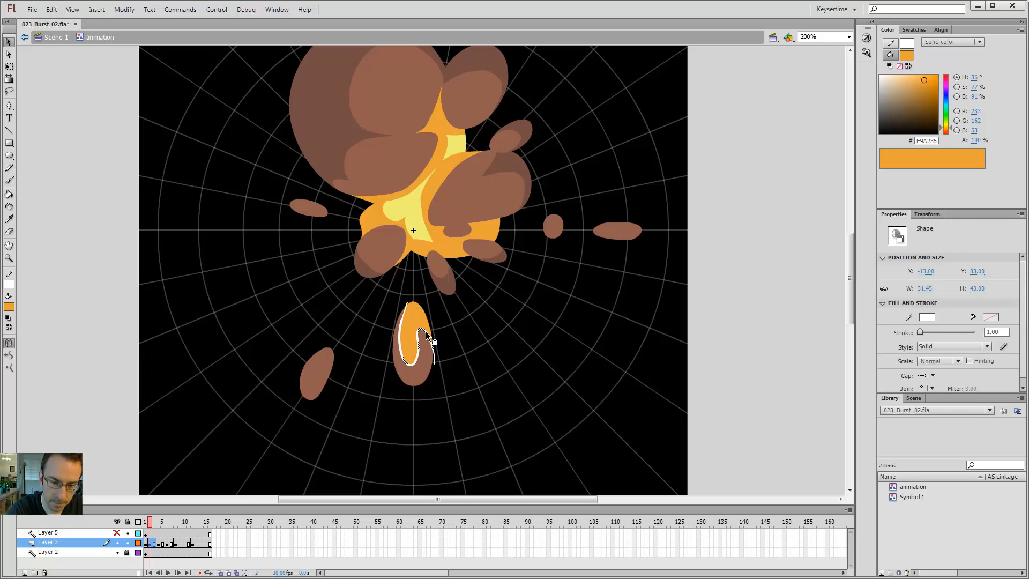
pyautogui.press(',')
pyautogui.press('v')
# Flip repeatedly through frames 1 to 4 to examine how the lowest central debris piece's highlight animates.
pyautogui.press('.')
pyautogui.press('.')
pyautogui.press('.')
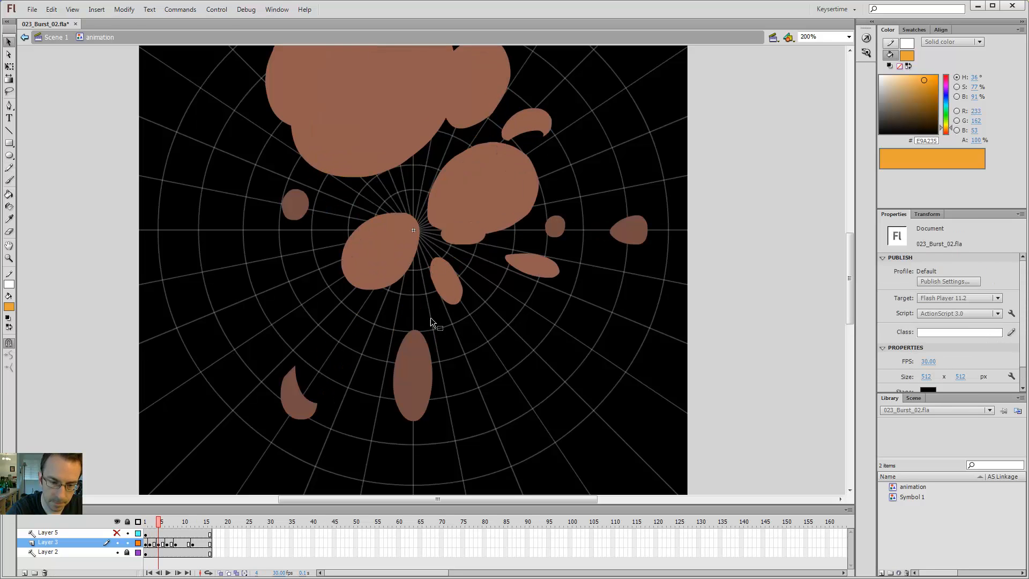
pyautogui.press('y')
pyautogui.press(',')
pyautogui.press(',')
pyautogui.press(',')
pyautogui.press('.')
pyautogui.press('.')
pyautogui.press('.')
pyautogui.press(',')
pyautogui.press('.')
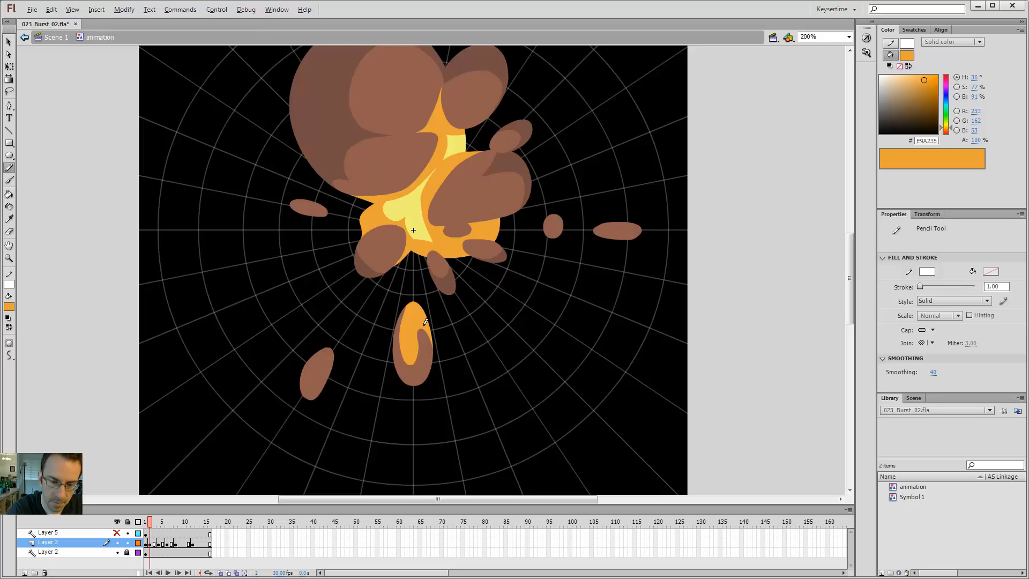
pyautogui.press(',')
pyautogui.press(',')
pyautogui.press(',')
pyautogui.press('.')
pyautogui.press('.')
pyautogui.press('.')
pyautogui.press(',')
pyautogui.press(',')
pyautogui.press(',')
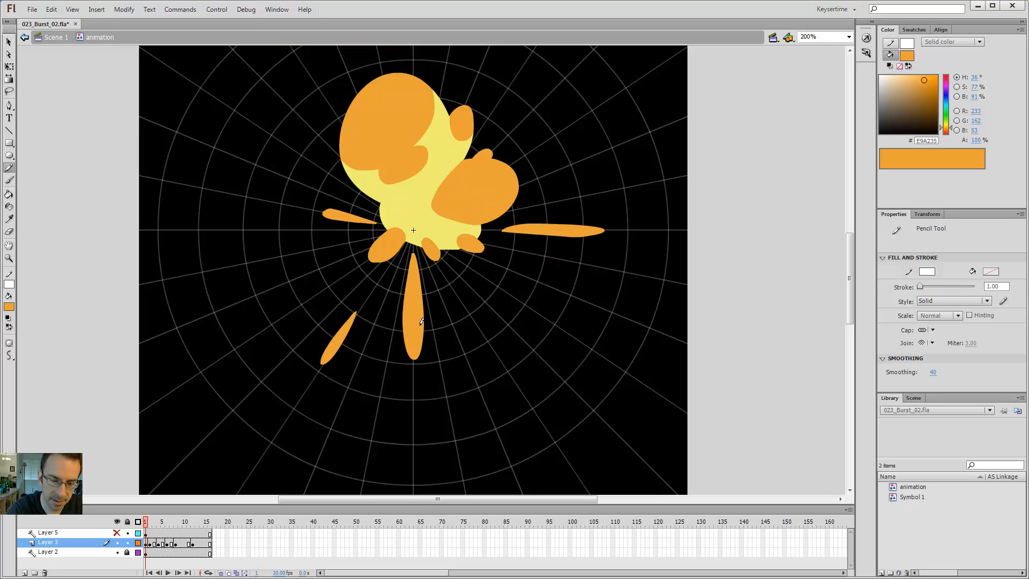
# Trim the right edge of frame 2's orange debris highlight with a pencil line and brown #915D4D fill, and delete the line.
pyautogui.press('.')
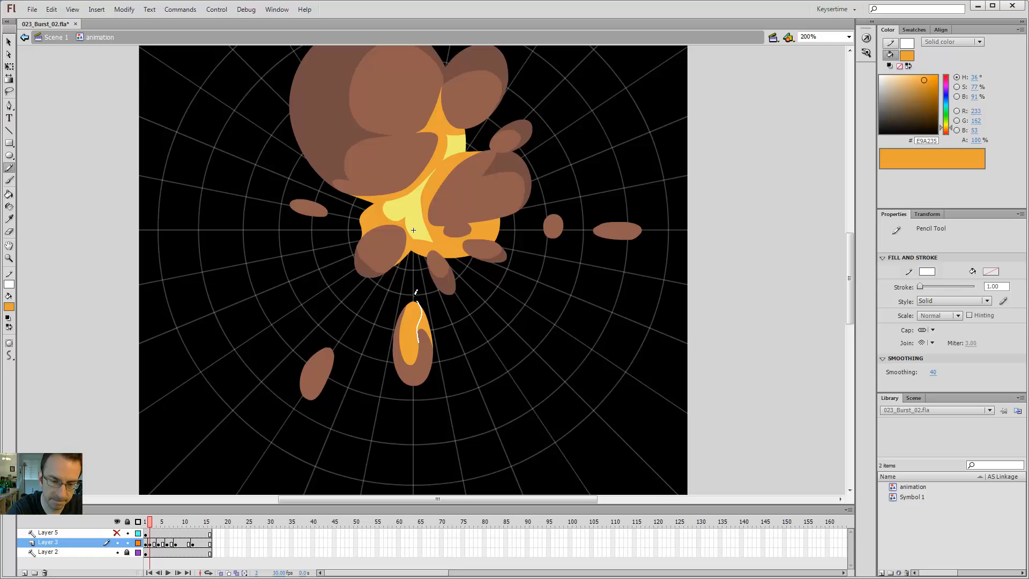
pyautogui.press('i')
pyautogui.click(425, 337)
pyautogui.click(425, 321)
pyautogui.press('v')
pyautogui.doubleClick(420, 320)
pyautogui.press('Delete')
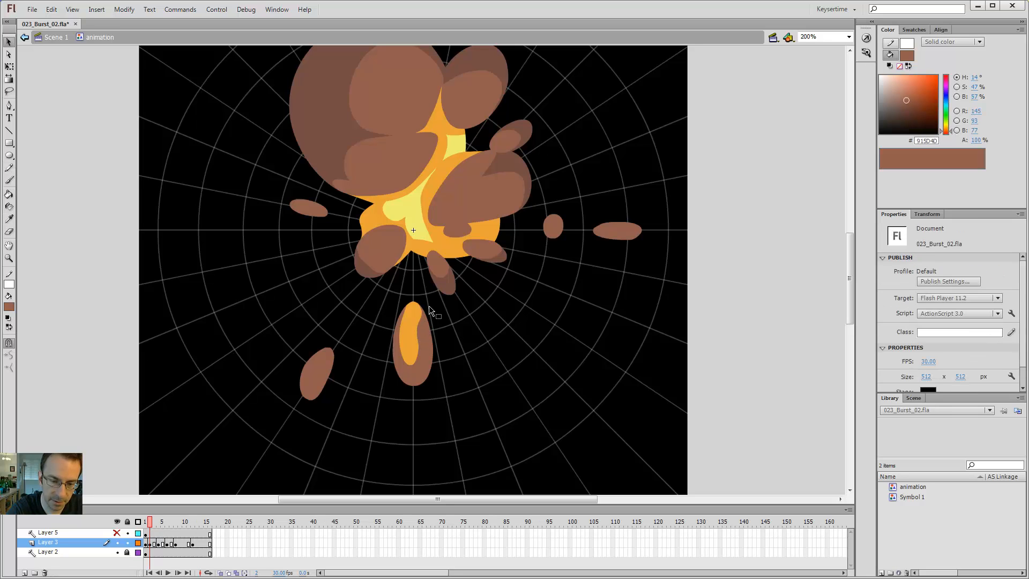
# Draw a small curved highlight atop frame 4's lowest central debris piece, fill it with orange #E9A235, and delete its outline.
pyautogui.press(',')
pyautogui.press('.')
pyautogui.press(',')
pyautogui.press('.')
pyautogui.press('.')
pyautogui.press('.')
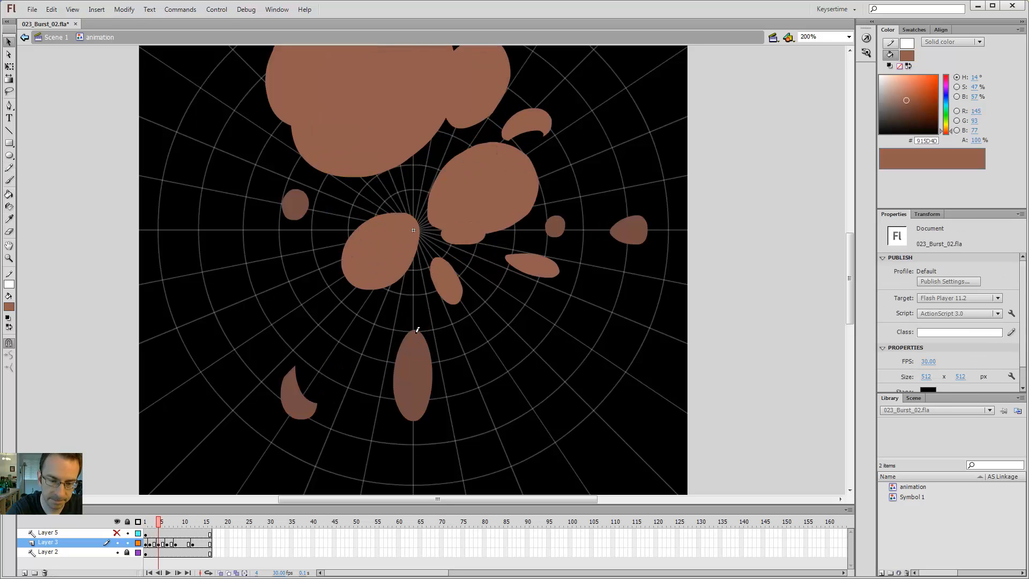
pyautogui.press('y')
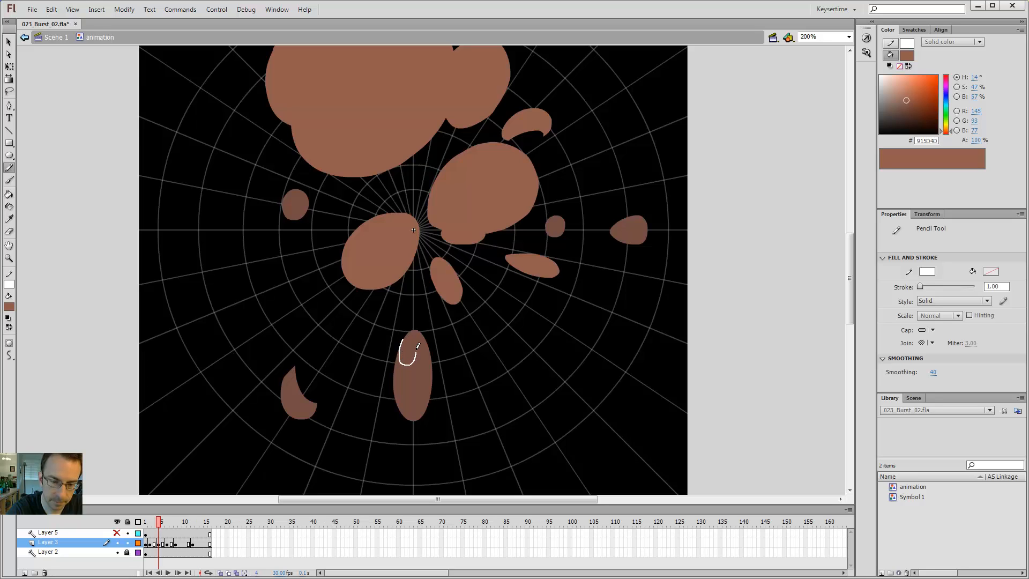
pyautogui.press('k')
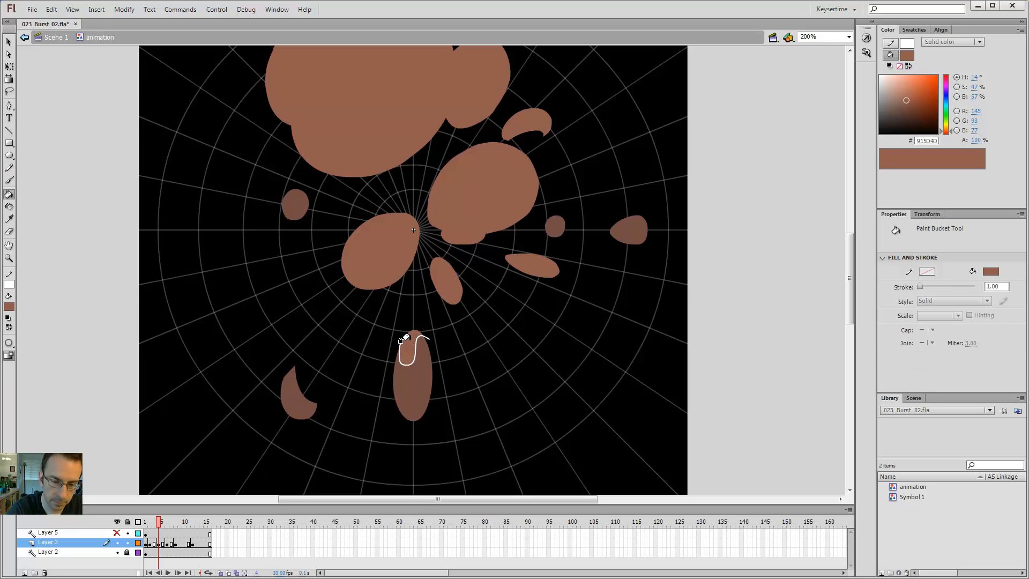
pyautogui.press(',')
pyautogui.press('i')
pyautogui.click(414, 335)
pyautogui.press('.')
pyautogui.click(409, 342)
pyautogui.press('v')
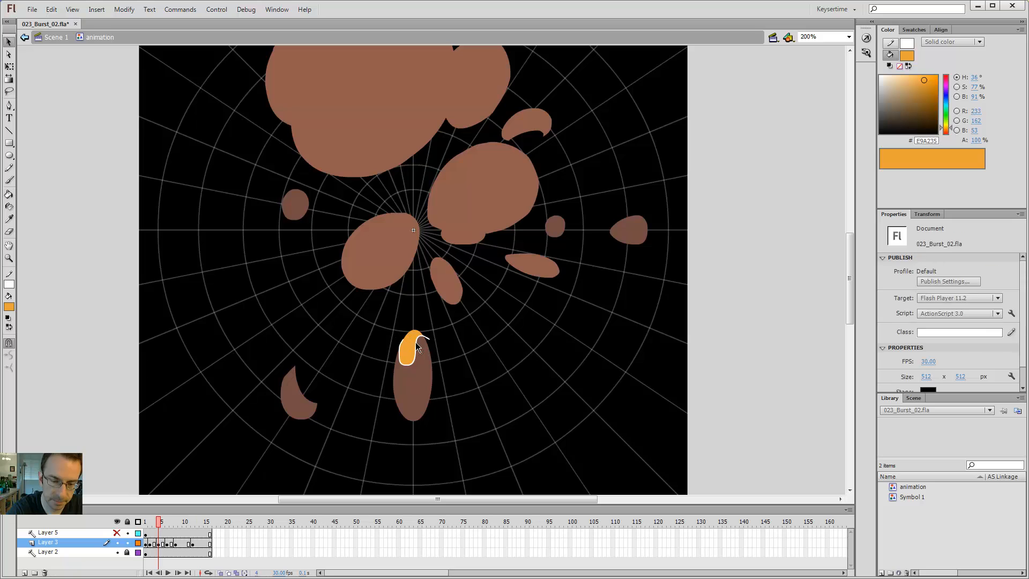
pyautogui.doubleClick(417, 340)
pyautogui.press('Delete')
# Draw a curve down frame 4's lowest central debris piece, fill its inner side with frame 2's lighter brown #915D4D, and delete the line.
pyautogui.press('y')
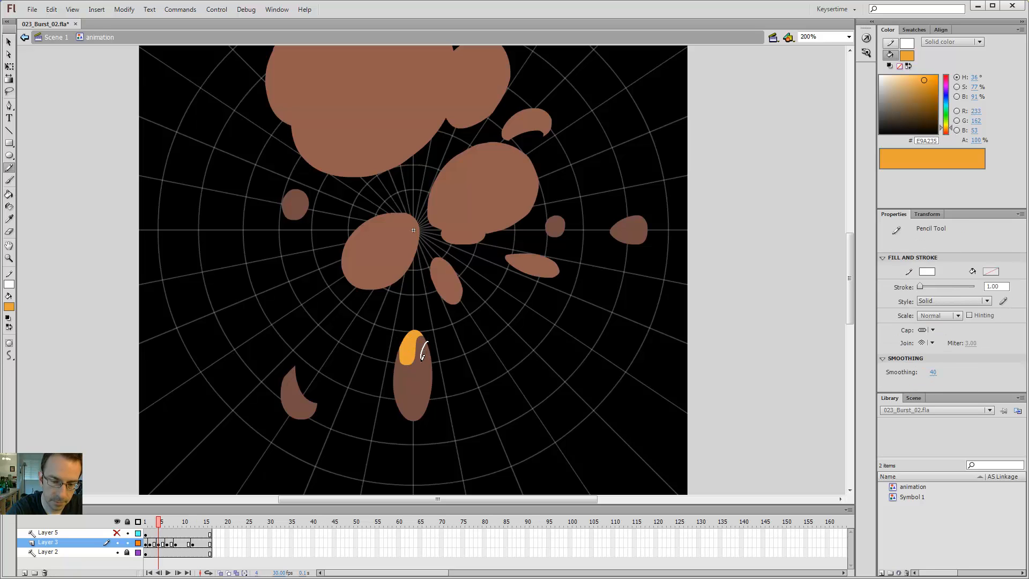
pyautogui.moveTo(398, 392); pyautogui.dragTo(396, 347)
pyautogui.press(',')
pyautogui.press('i')
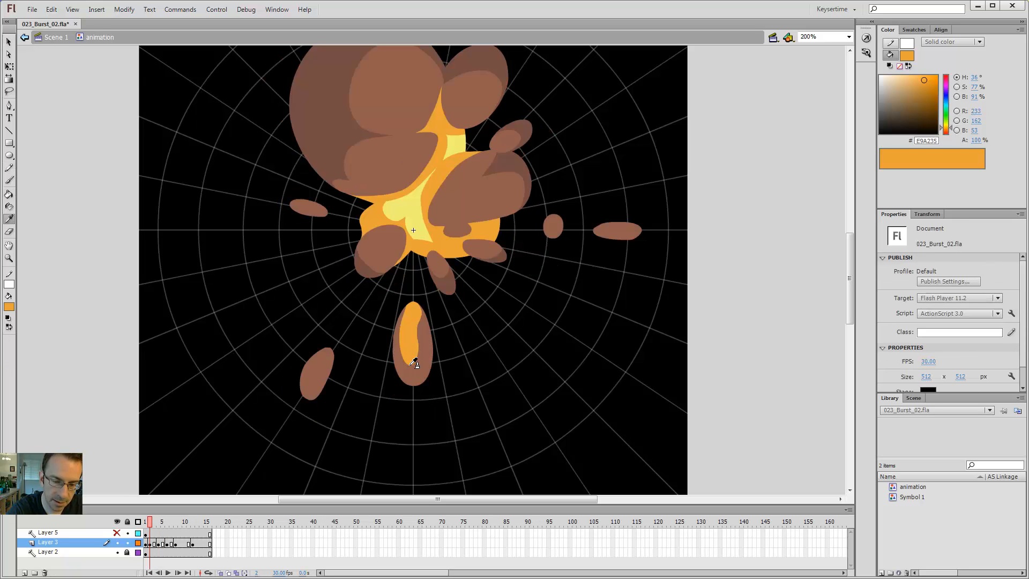
pyautogui.click(406, 373)
pyautogui.press('.')
pyautogui.click(404, 382)
pyautogui.press('v')
pyautogui.doubleClick(420, 385)
pyautogui.press('Delete')
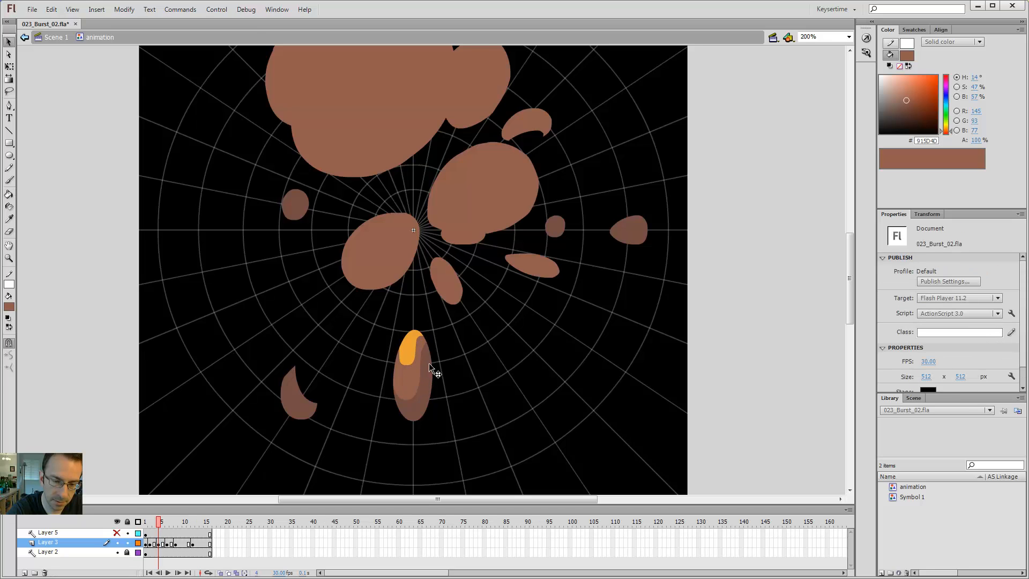
# Bend the inner edge of frame 4's orange debris highlight outward to thin it into a narrow crescent.
pyautogui.press(',')
pyautogui.press('.')
pyautogui.moveTo(415, 347)
pyautogui.mouseDown()
pyautogui.moveTo(403, 368)
pyautogui.moveTo(406, 347)
pyautogui.mouseUp()
# Flip through frames 2 to 6 and test the movie to check how the debris highlight animates, closing the preview.
pyautogui.press(',')
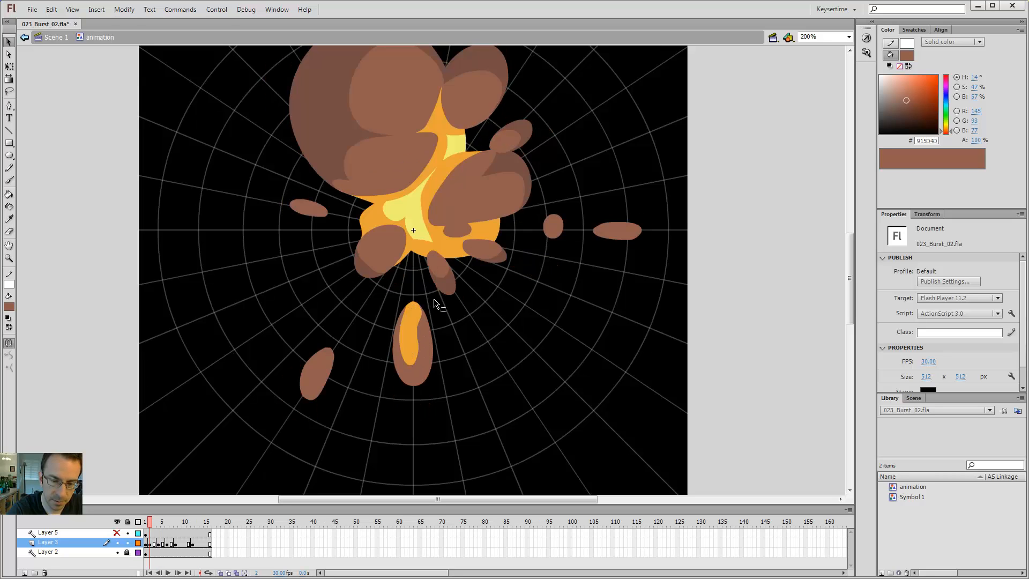
pyautogui.press('.')
pyautogui.press('.')
pyautogui.press('.')
pyautogui.hotkey('ctrl', 'Return')
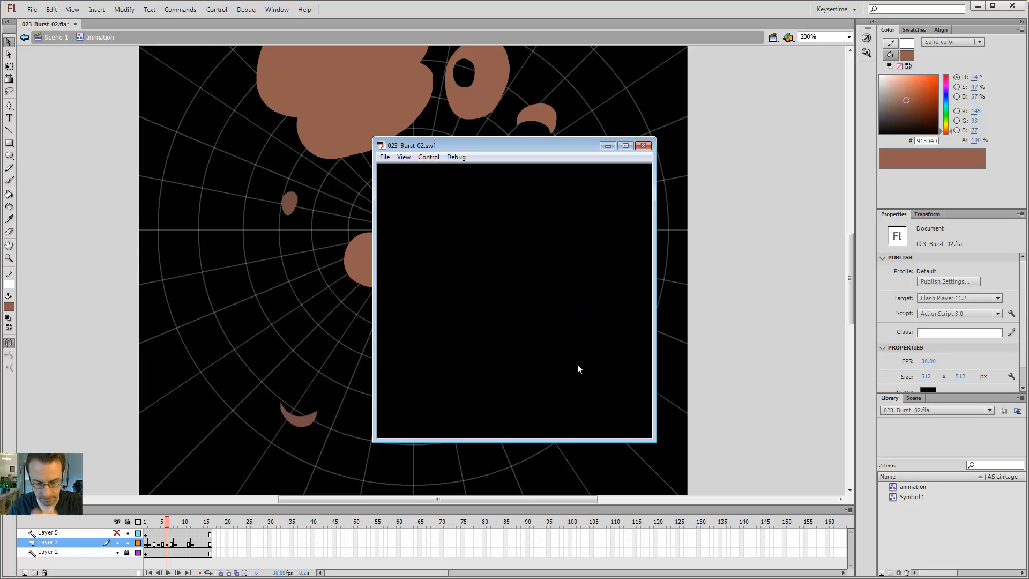
pyautogui.click(647, 145)
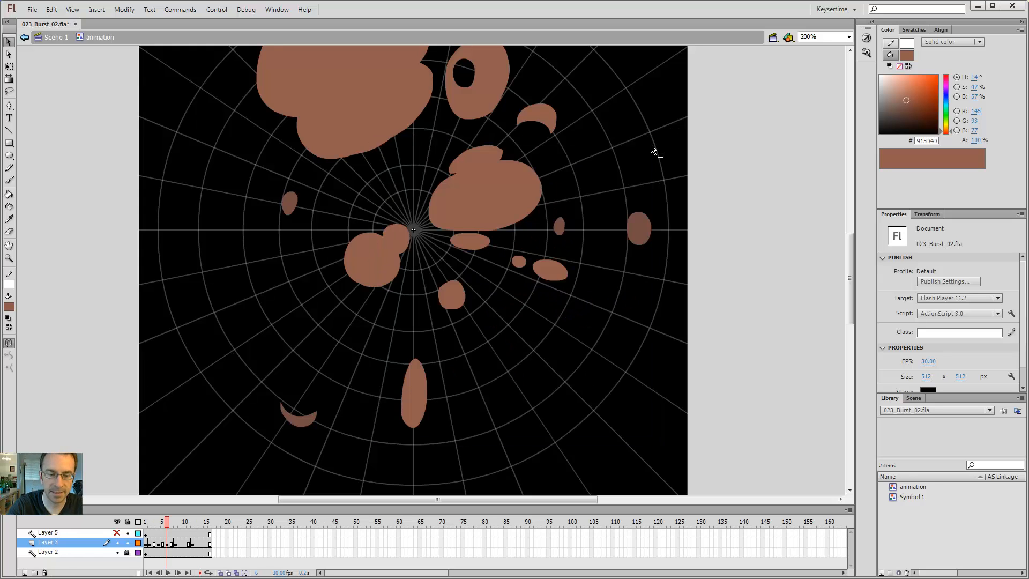
# Cover the orange highlight on frame 2's lowest central debris piece with the surrounding brown #915D4D.
pyautogui.press(',')
pyautogui.press(',')
pyautogui.press(',')
pyautogui.press(',')
pyautogui.press('k')
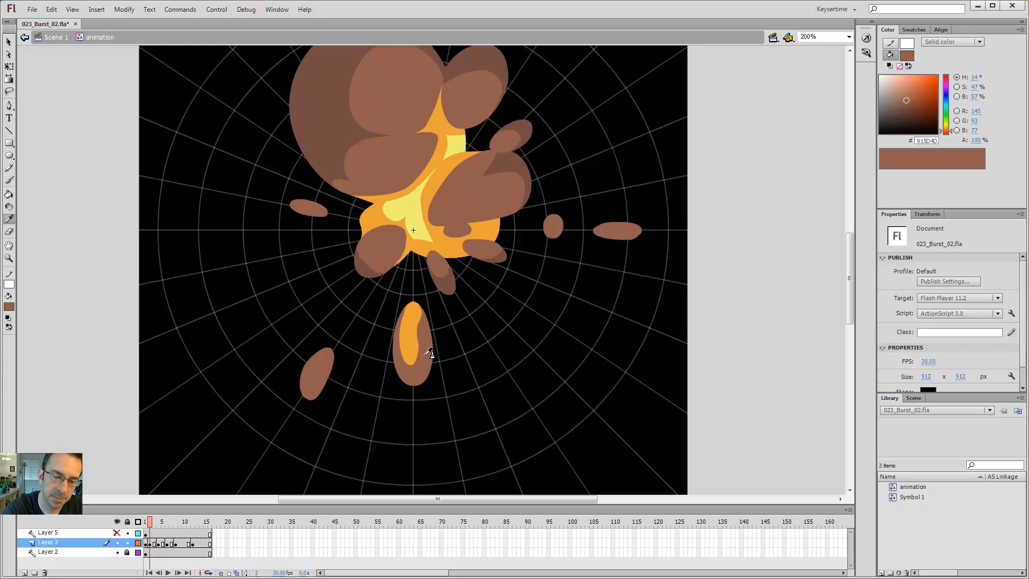
pyautogui.click(408, 340)
# Draw a rounded oval highlight on the upper part of frame 2's lowest debris piece, fill it with orange #E9A235, and delete its outline.
pyautogui.press('y')
pyautogui.moveTo(408, 306); pyautogui.dragTo(406, 340)
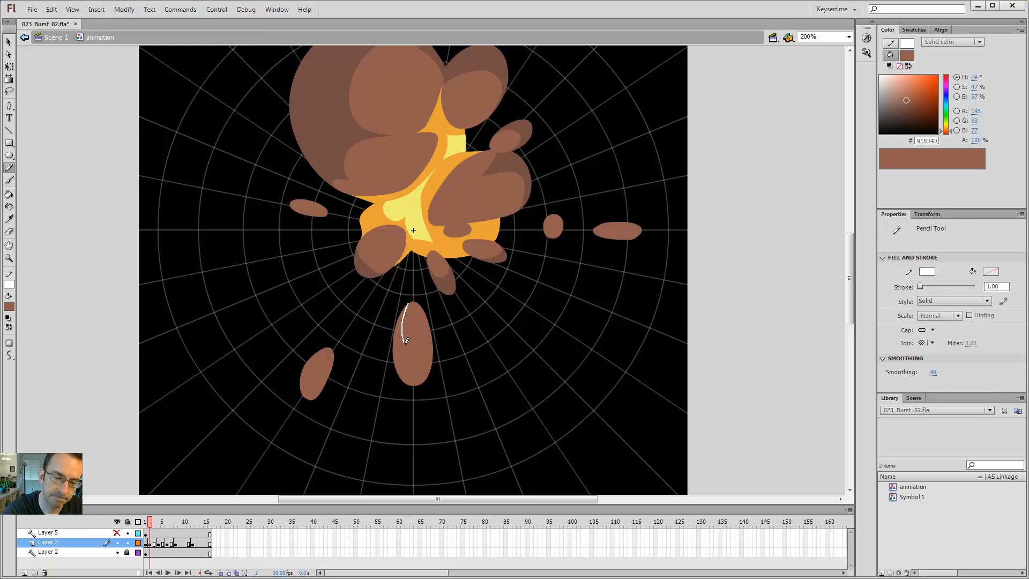
pyautogui.press('i')
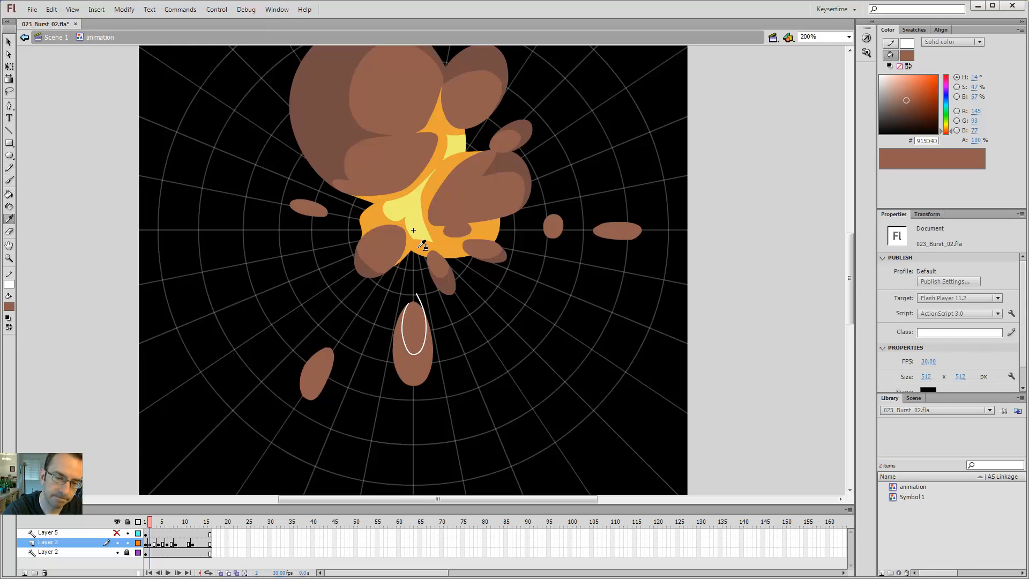
pyautogui.click(417, 249)
pyautogui.click(415, 325)
pyautogui.press('v')
pyautogui.doubleClick(427, 339)
pyautogui.press('Delete')
# Fill the lighter brown and orange areas of frame 4's lowest central debris piece with its dark brown #754D43.
pyautogui.press('.')
pyautogui.press('.')
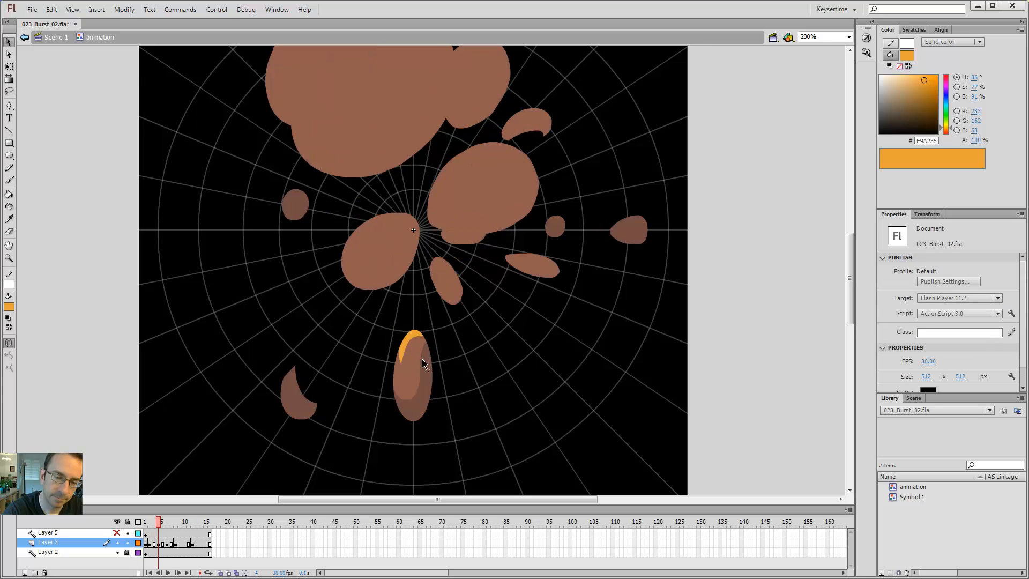
pyautogui.press('i')
pyautogui.click(423, 365)
pyautogui.click(414, 359)
pyautogui.click(412, 334)
# Compare the debris across frames 1 to 4 and stretch the lower tip of frame 2's orange highlight downward.
pyautogui.press(',')
pyautogui.press(',')
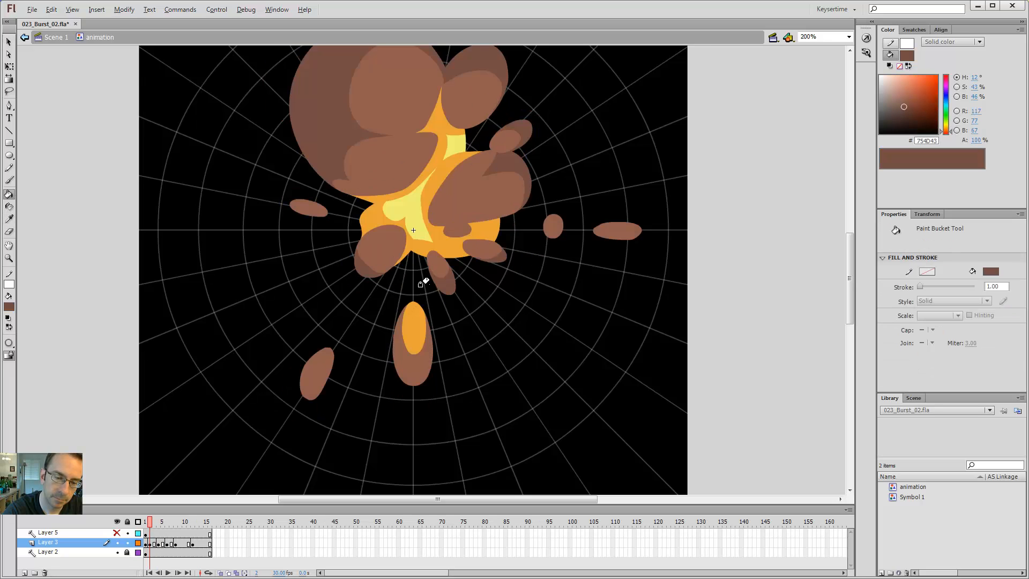
pyautogui.press('.')
pyautogui.press('.')
pyautogui.press(',')
pyautogui.press(',')
pyautogui.press(',')
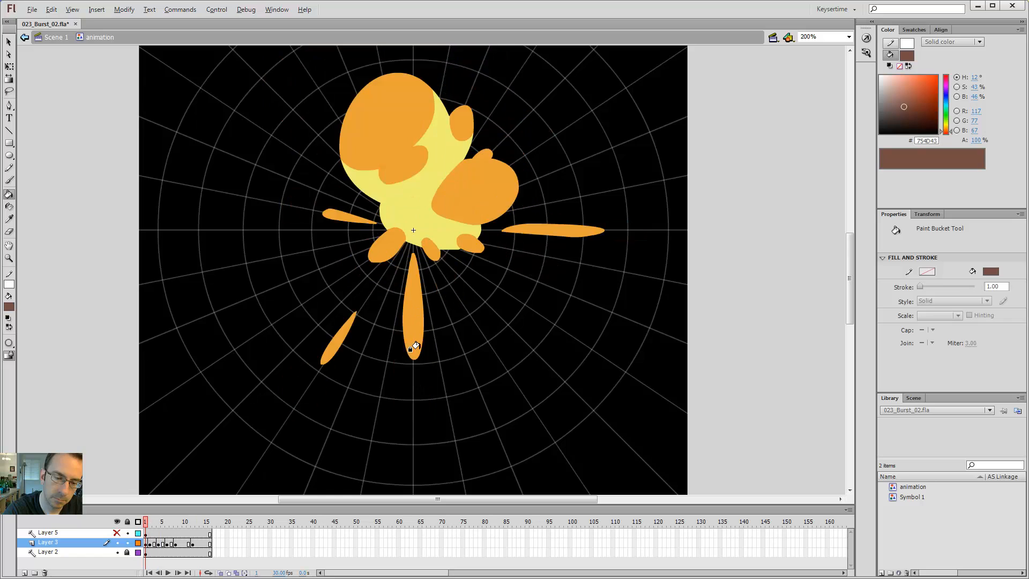
pyautogui.press('.')
pyautogui.press('v')
pyautogui.moveTo(414, 355); pyautogui.dragTo(417, 362)
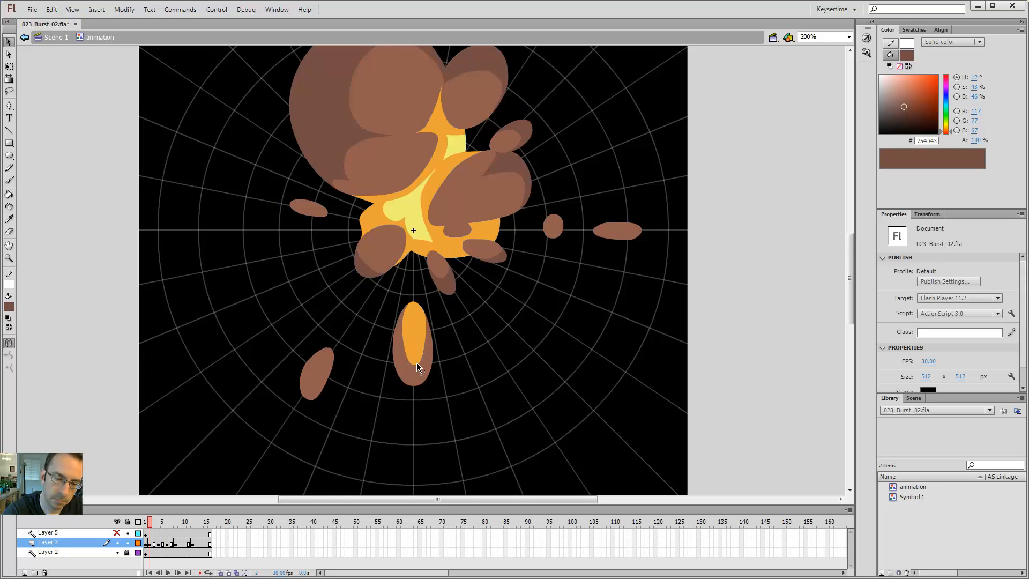
# Trim the right and top edges of frame 2's orange highlight with a pencil line and brown #915D4D fill, and delete the line.
pyautogui.press(',')
pyautogui.press('.')
pyautogui.press('.')
pyautogui.press('.')
pyautogui.press(',')
pyautogui.press(',')
pyautogui.press('y')
pyautogui.moveTo(423, 359); pyautogui.dragTo(424, 346)
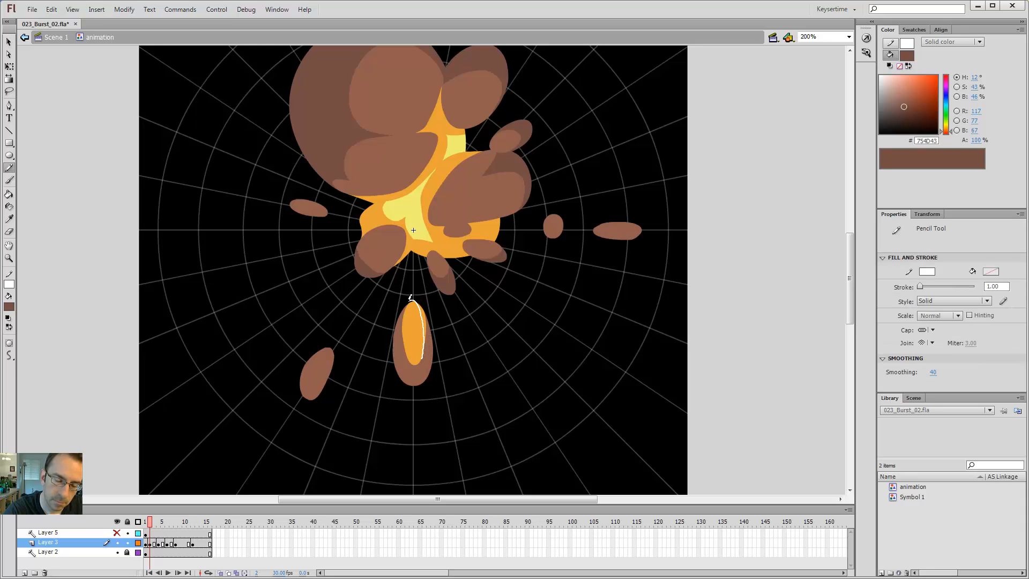
pyautogui.moveTo(404, 308); pyautogui.dragTo(402, 311)
pyautogui.press('i')
pyautogui.click(428, 342)
pyautogui.click(423, 319)
pyautogui.press('v')
pyautogui.doubleClick(424, 332)
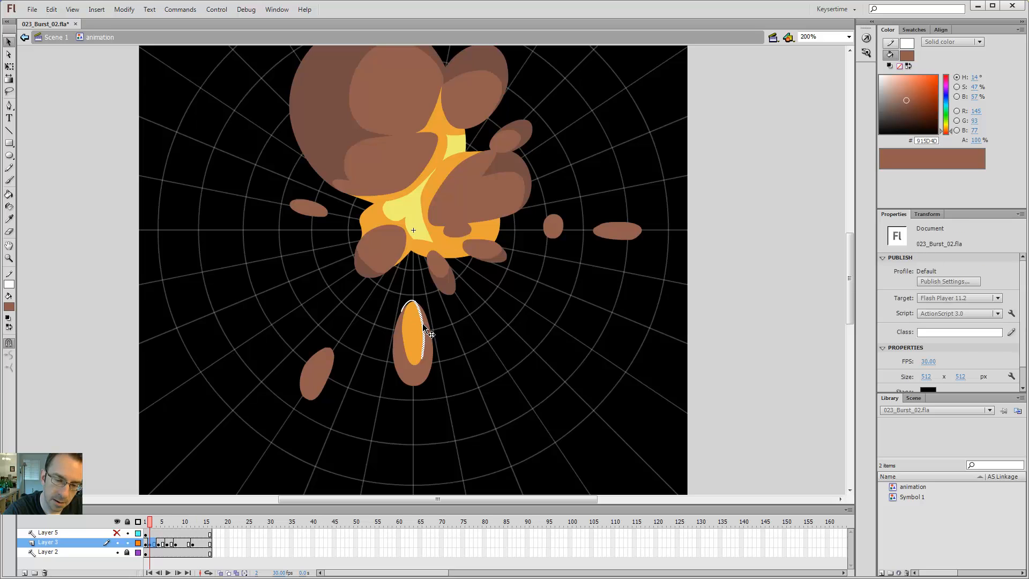
pyautogui.press('Delete')
# Trim the left edge of frame 2's orange highlight with a curved pencil line and brown #915D4D fill, and delete the line.
pyautogui.press('y')
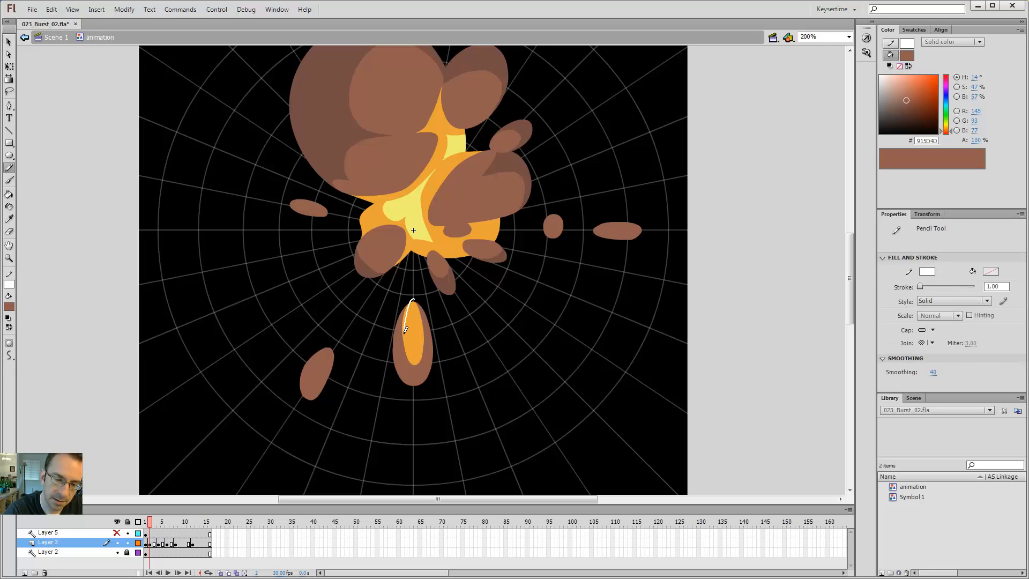
pyautogui.moveTo(405, 353); pyautogui.dragTo(407, 360)
pyautogui.press('v')
pyautogui.press('k')
pyautogui.click(402, 317)
pyautogui.press('v')
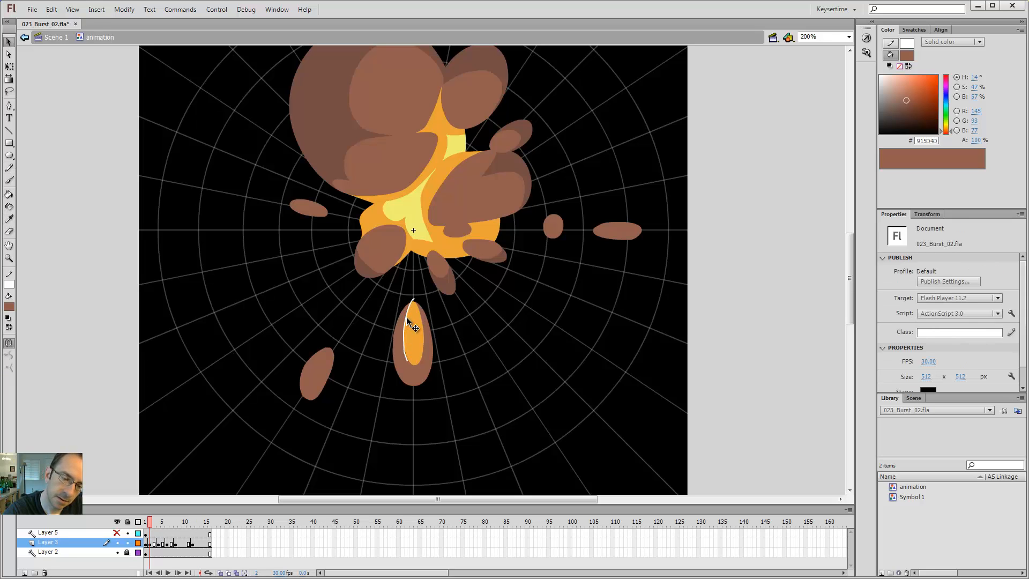
pyautogui.doubleClick(406, 317)
pyautogui.press('Delete')
# Flip through frames 1 to 4 and test the movie to review the reshaped highlight, closing the preview.
pyautogui.press(',')
pyautogui.press('.')
pyautogui.press('.')
pyautogui.press('.')
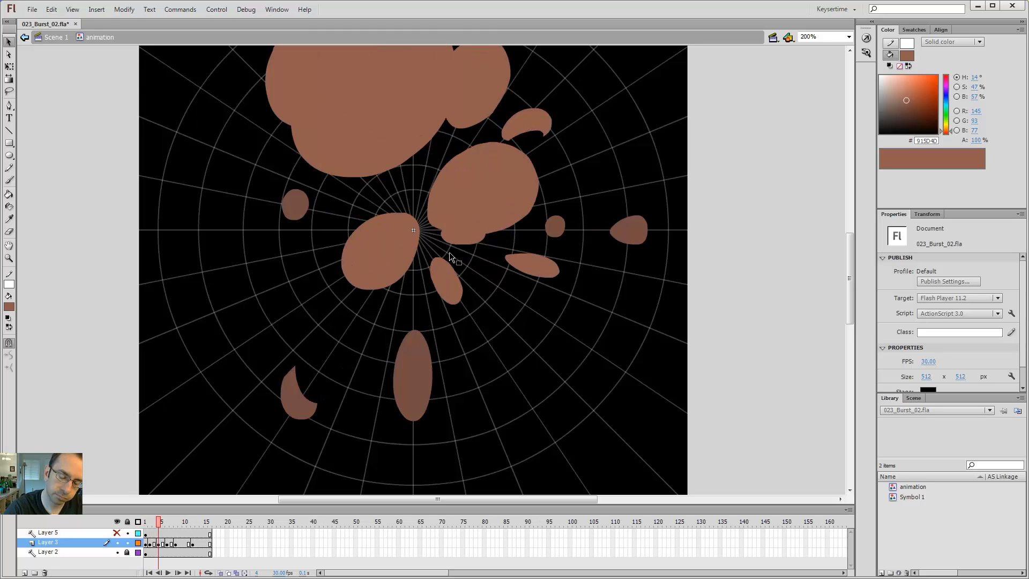
pyautogui.hotkey('ctrl', 'Return')
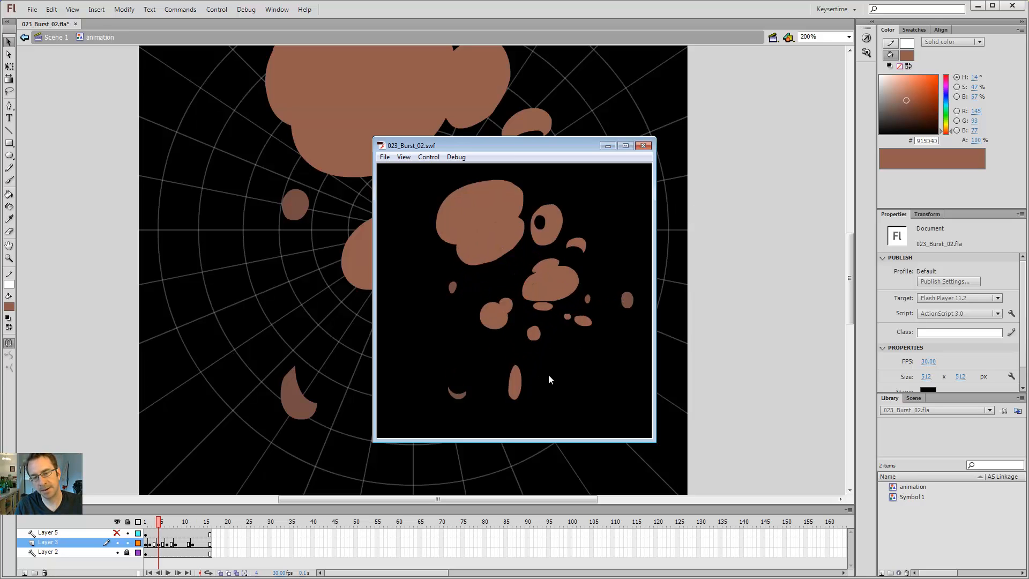
pyautogui.click(643, 145)
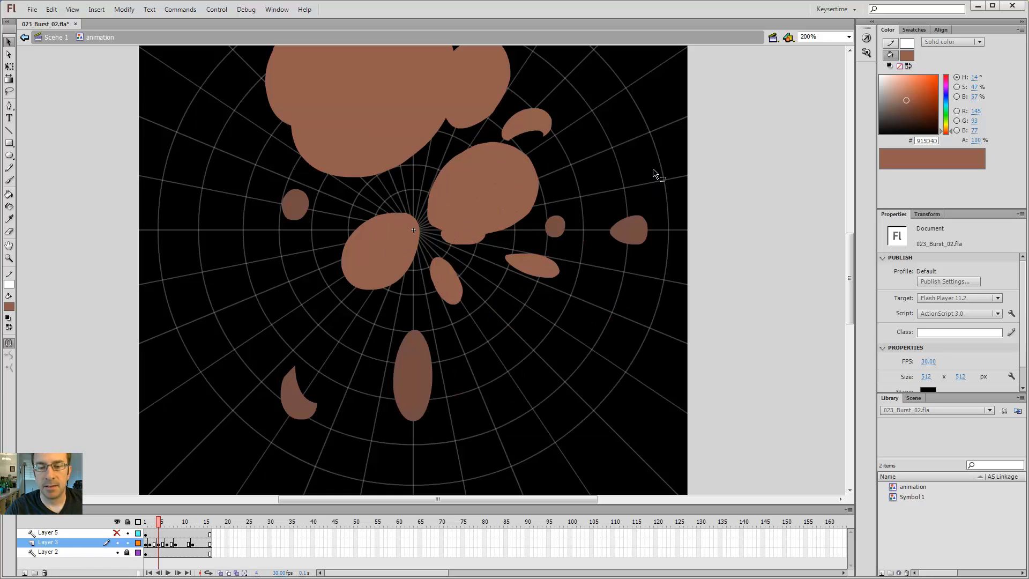
# Return to frame 1 at 100% zoom and test the movie again.
pyautogui.hotkey('ctrl', '1')
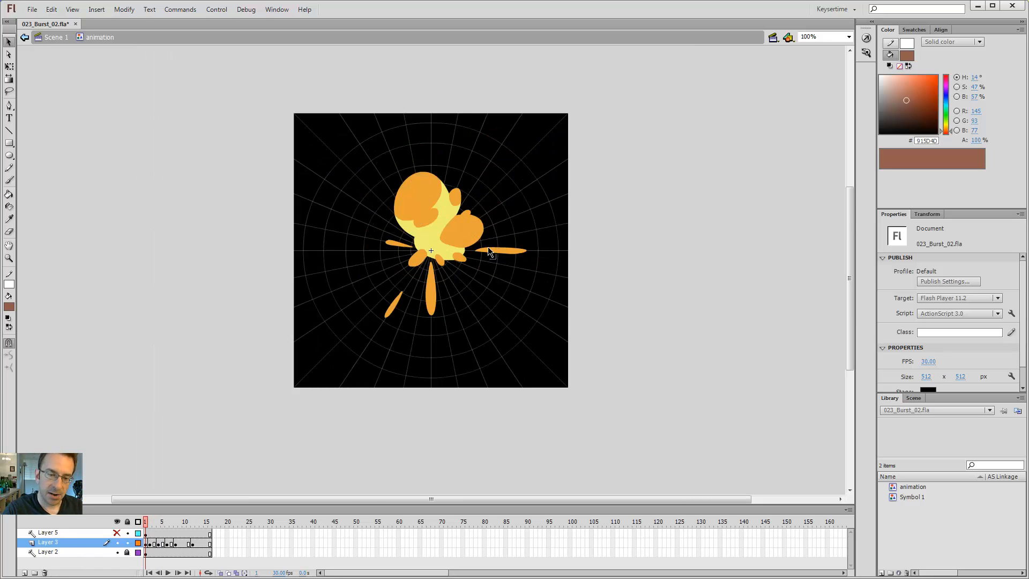
pyautogui.hotkey('shift', ',')
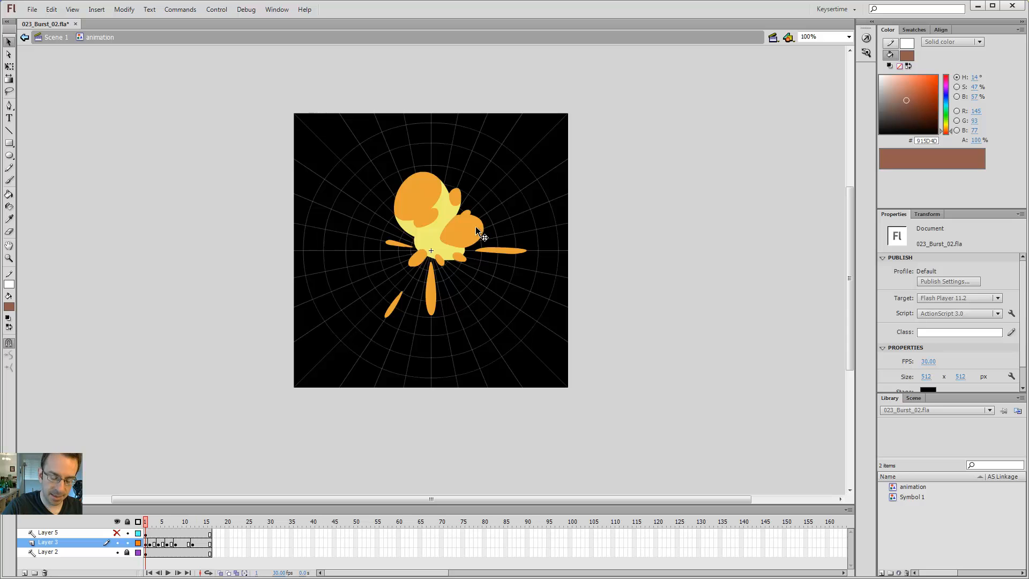
pyautogui.hotkey('ctrl', 'Return')
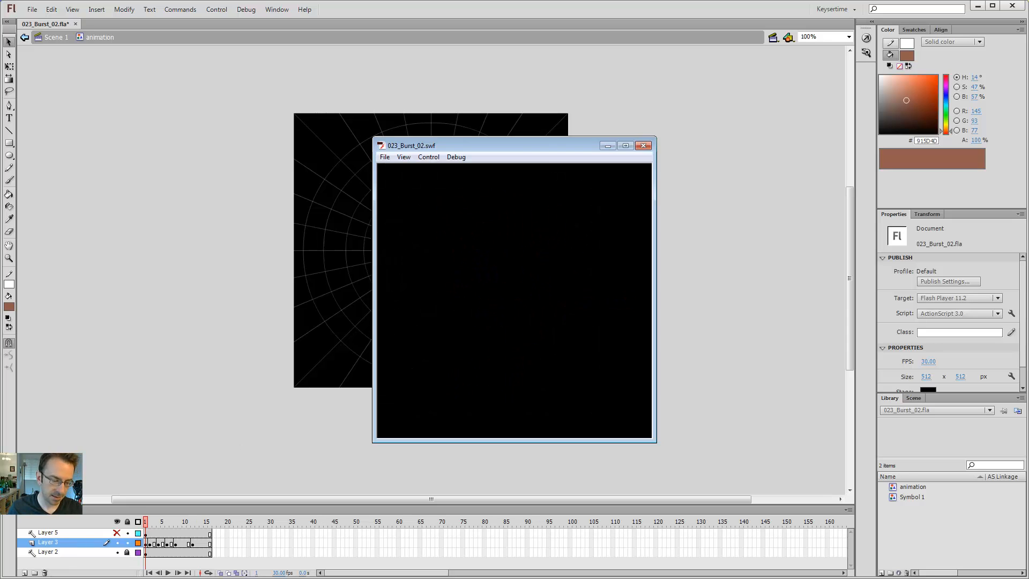
# Switch to the file explorer and open 023_Burst_02.swf from the Youtube_Tutorials folder 023 in Flash Player.
pyautogui.press('super+e')
pyautogui.click(58, 267)
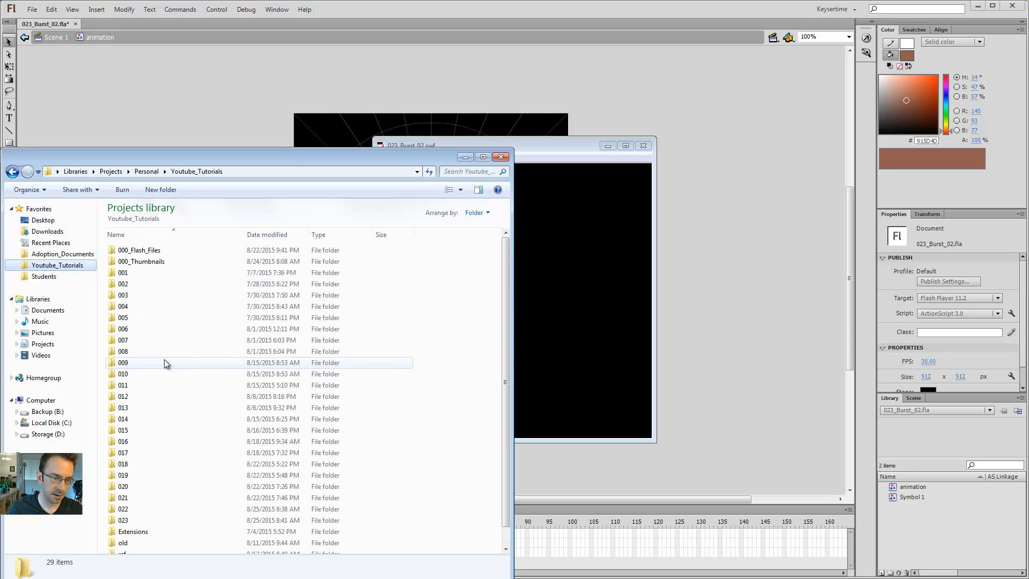
pyautogui.doubleClick(124, 520)
pyautogui.doubleClick(139, 261)
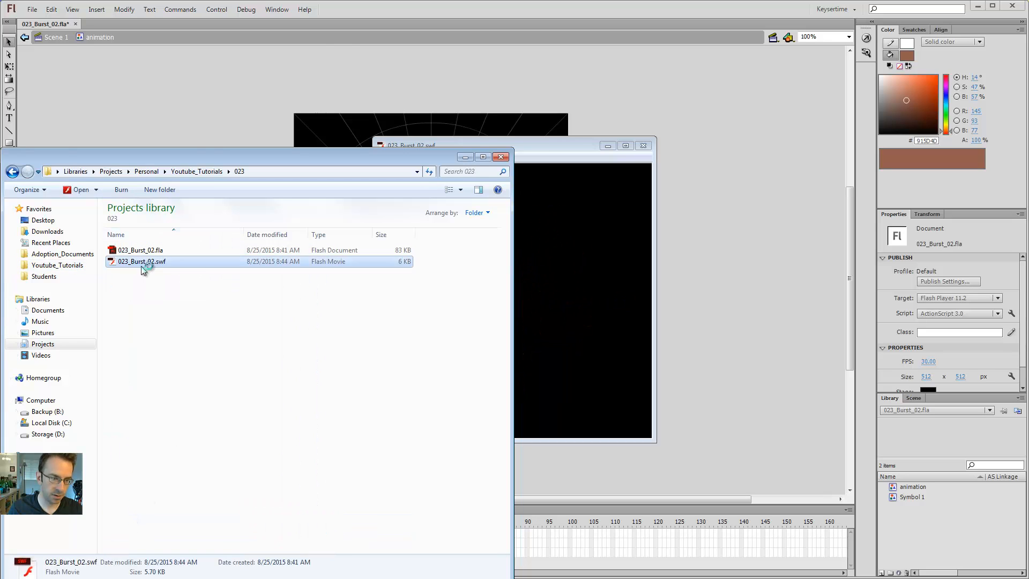
# Shrink the Flash Player window to watch the burst at a small size beside the full-size preview, and close both previews.
pyautogui.click(501, 156)
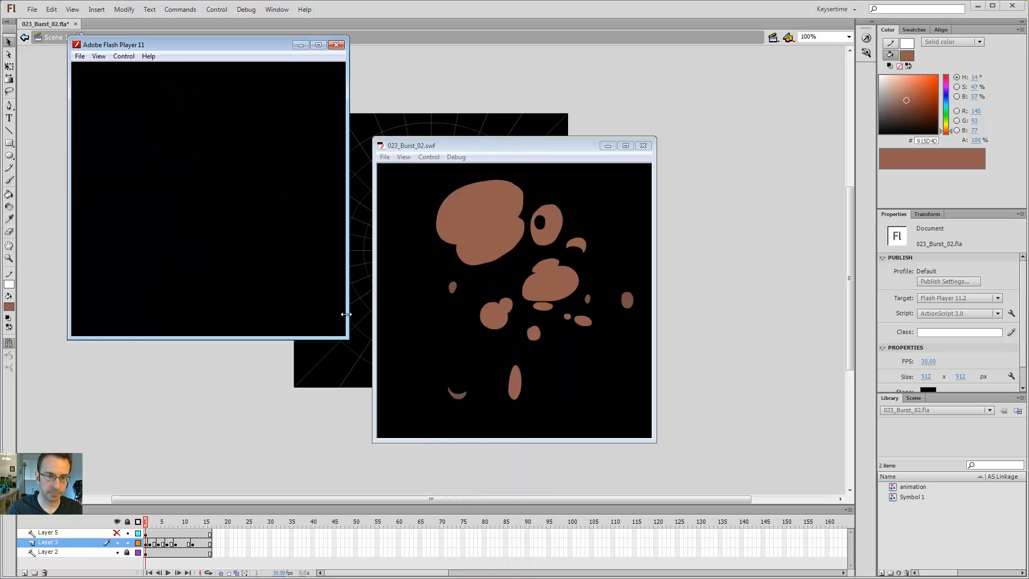
pyautogui.moveTo(343, 336); pyautogui.dragTo(187, 138)
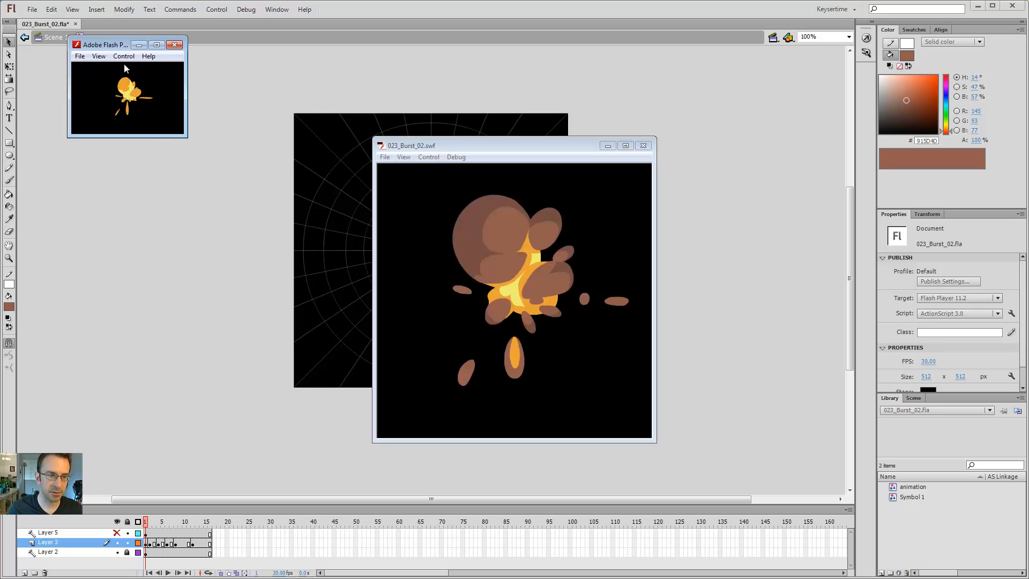
pyautogui.moveTo(115, 47); pyautogui.dragTo(182, 256)
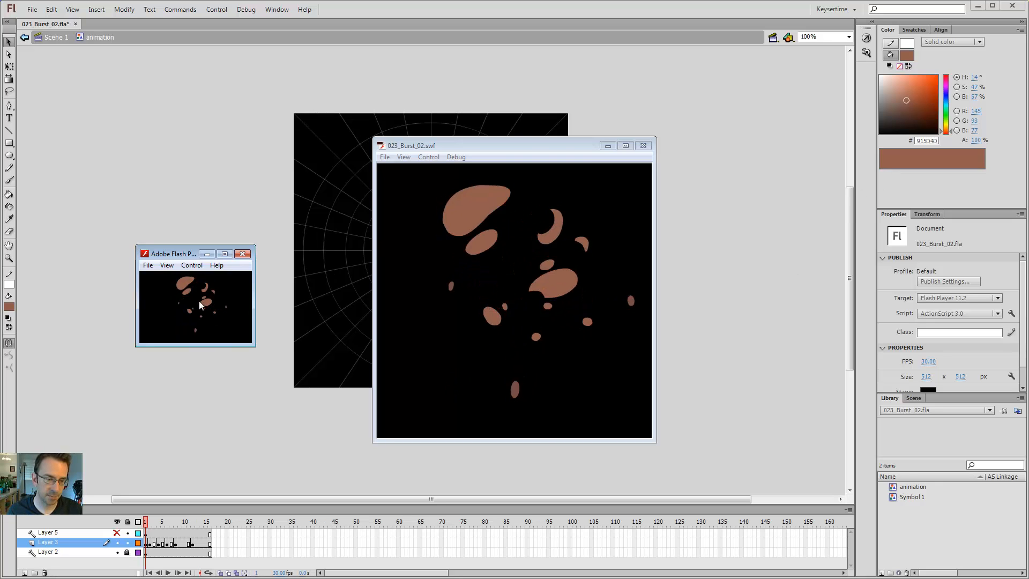
pyautogui.click(243, 254)
pyautogui.click(640, 145)
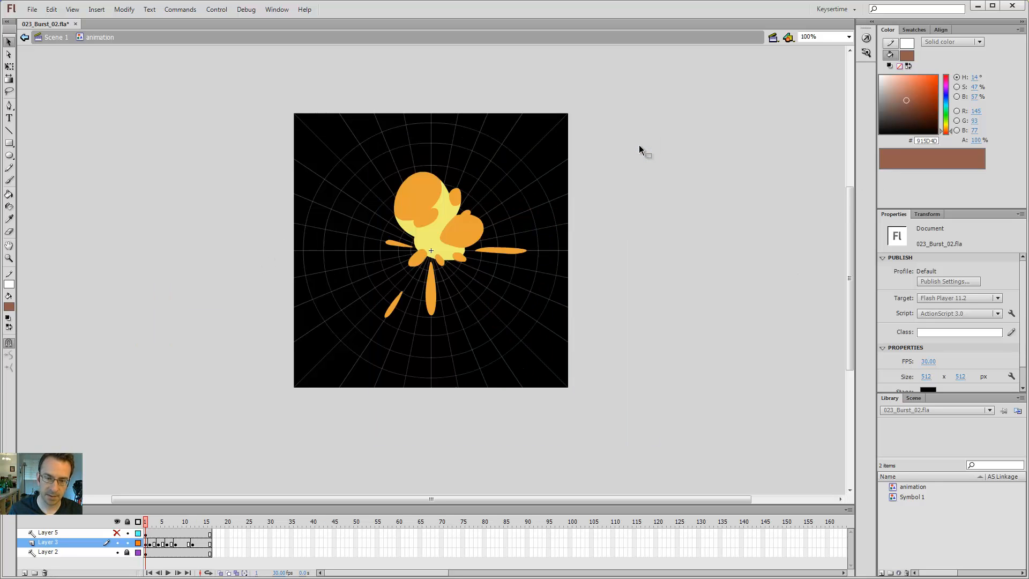
# Play the timeline and step back through the frames at 200% zoom to examine the lower-left debris piece.
pyautogui.press('Return')
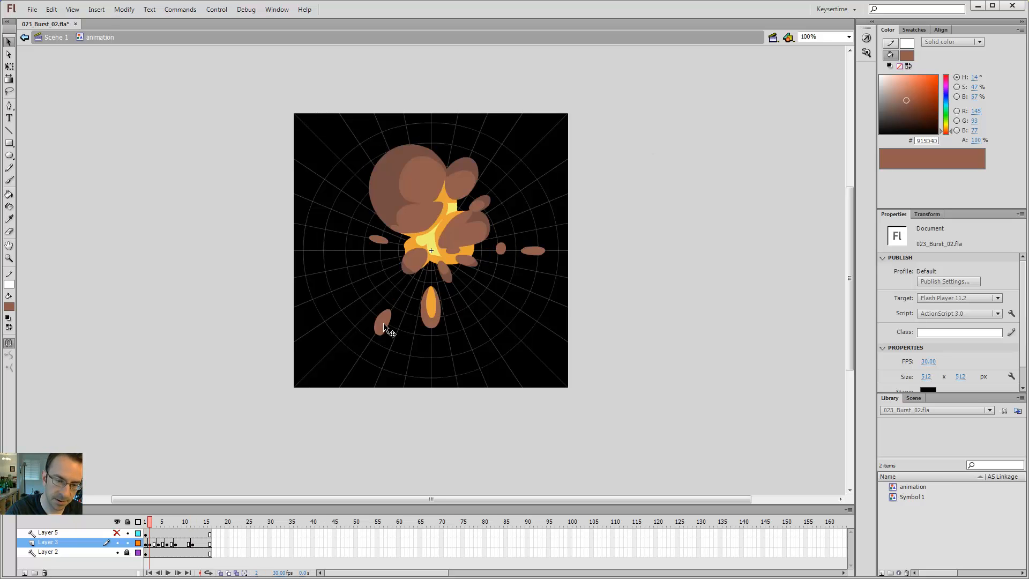
pyautogui.press('z')
pyautogui.click(376, 326)
pyautogui.press(',')
pyautogui.press(',')
pyautogui.press(',')
pyautogui.press(',')
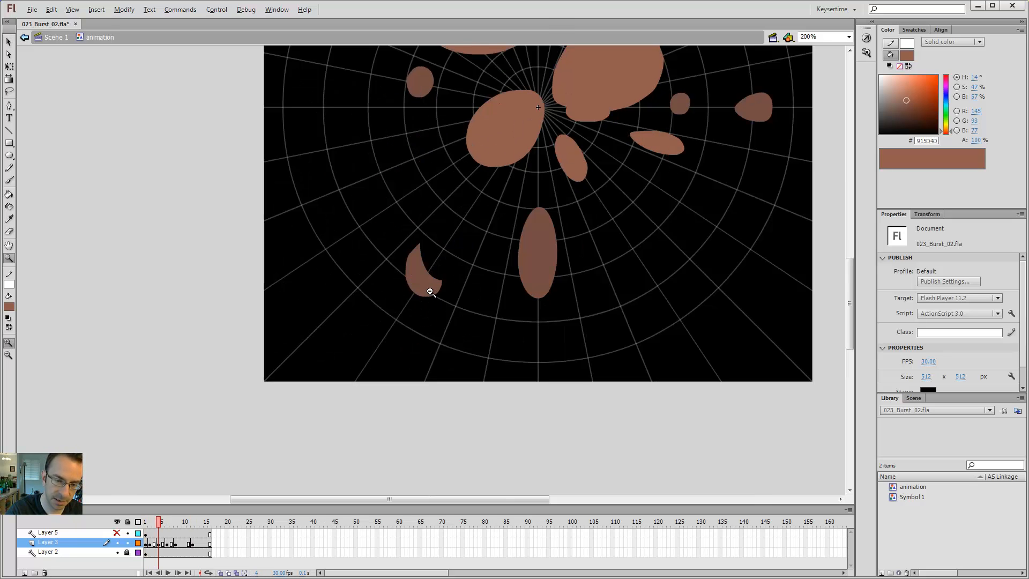
# Try a thin brown brush stroke alongside frame 2's lower-left debris piece and undo it.
pyautogui.press('b')
pyautogui.press('.')
pyautogui.press('.')
pyautogui.press(',')
pyautogui.press(',')
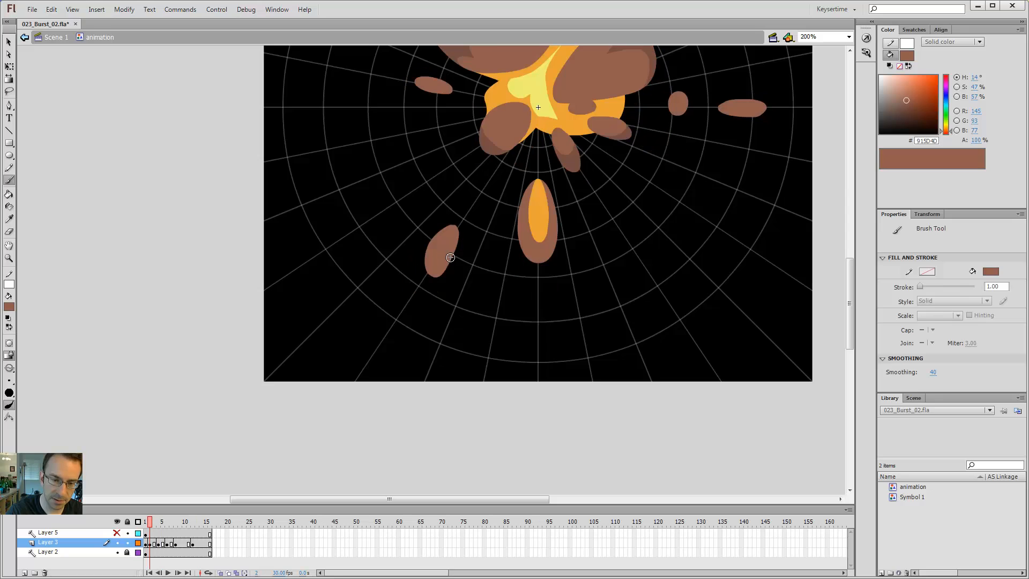
pyautogui.moveTo(449, 277); pyautogui.dragTo(445, 285)
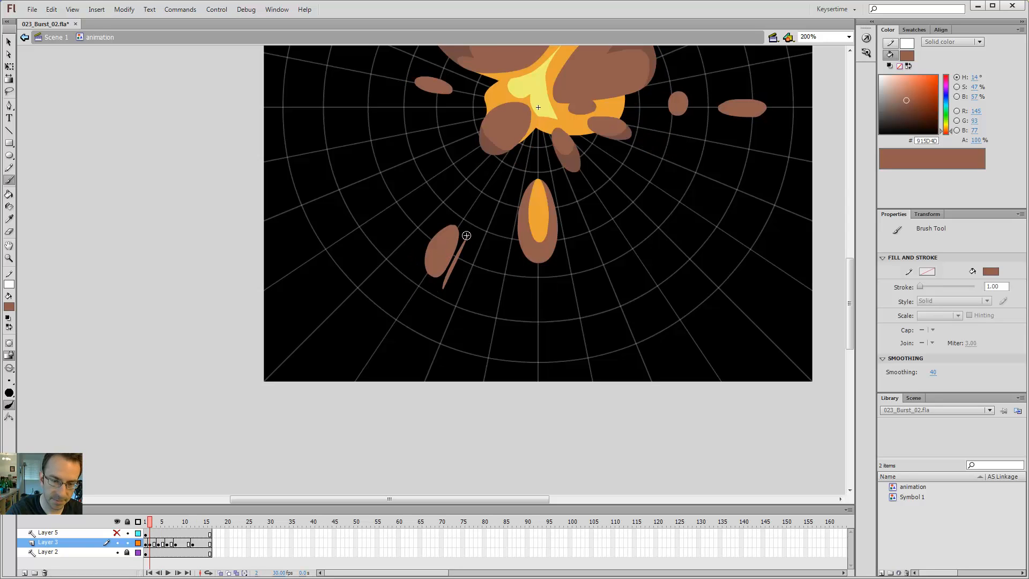
pyautogui.hotkey('ctrl', 'z')
# Draw thin brown brush strokes along the inner edge of the lower-left debris piece on frames 4 and 6.
pyautogui.press('.')
pyautogui.press('.')
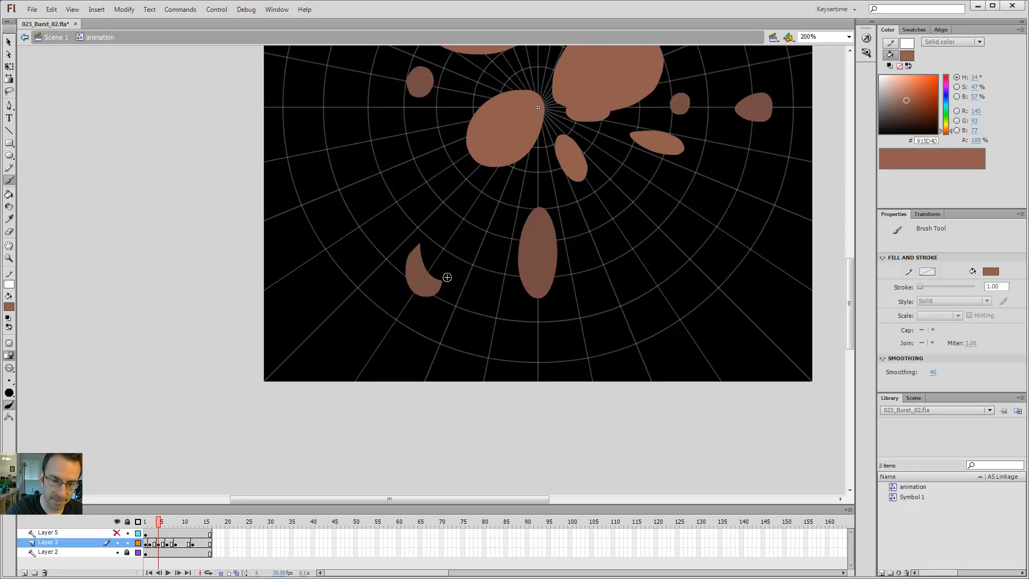
pyautogui.moveTo(447, 279); pyautogui.dragTo(448, 275)
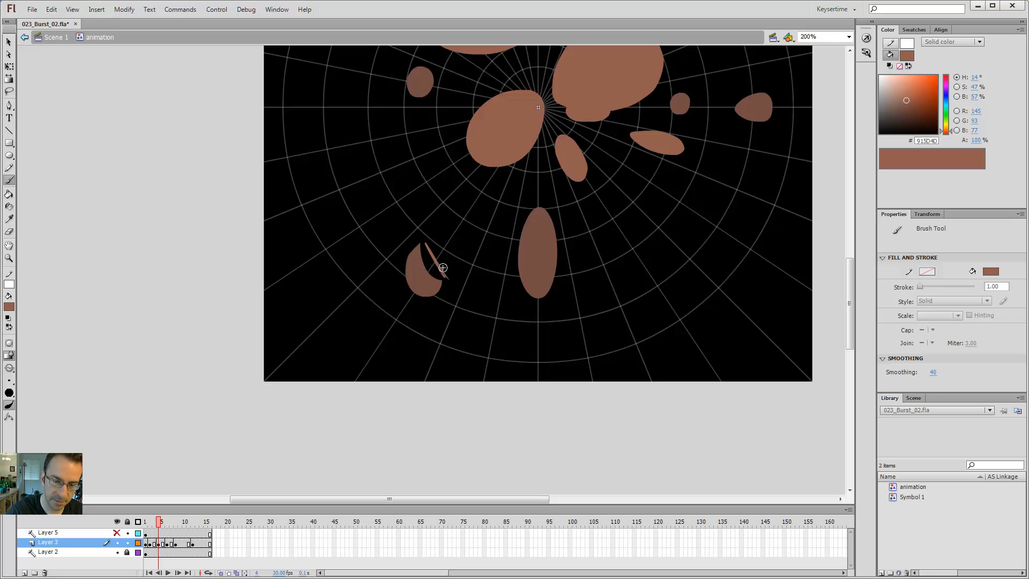
pyautogui.press('.')
pyautogui.press('.')
pyautogui.moveTo(442, 287); pyautogui.dragTo(452, 276)
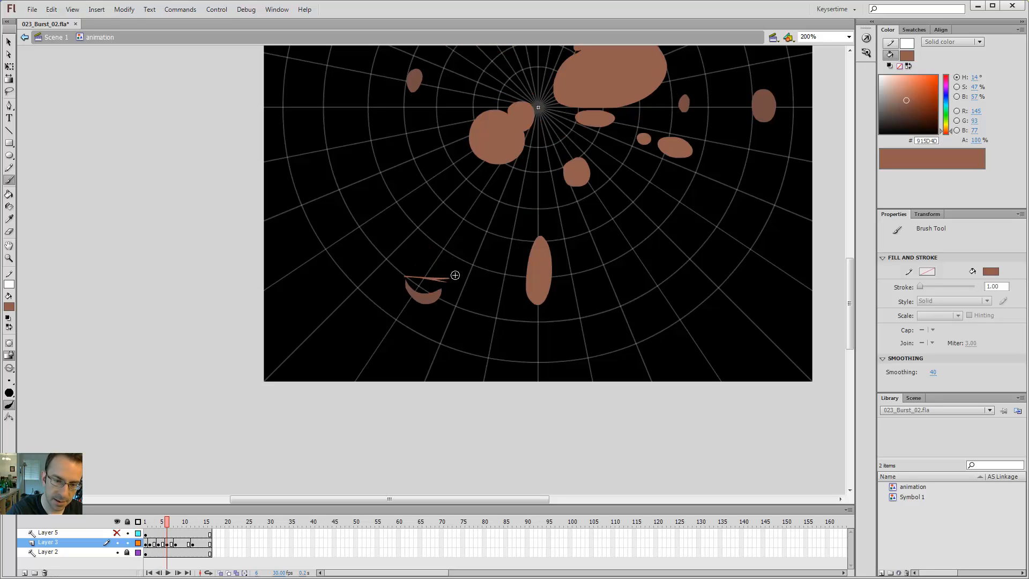
# Flip back and forth through frames 2, 4 and 6 to compare the angles of the strokes beside the lower-left debris.
pyautogui.press(',')
pyautogui.press(',')
pyautogui.press('.')
pyautogui.press('.')
pyautogui.press(',')
pyautogui.press(',')
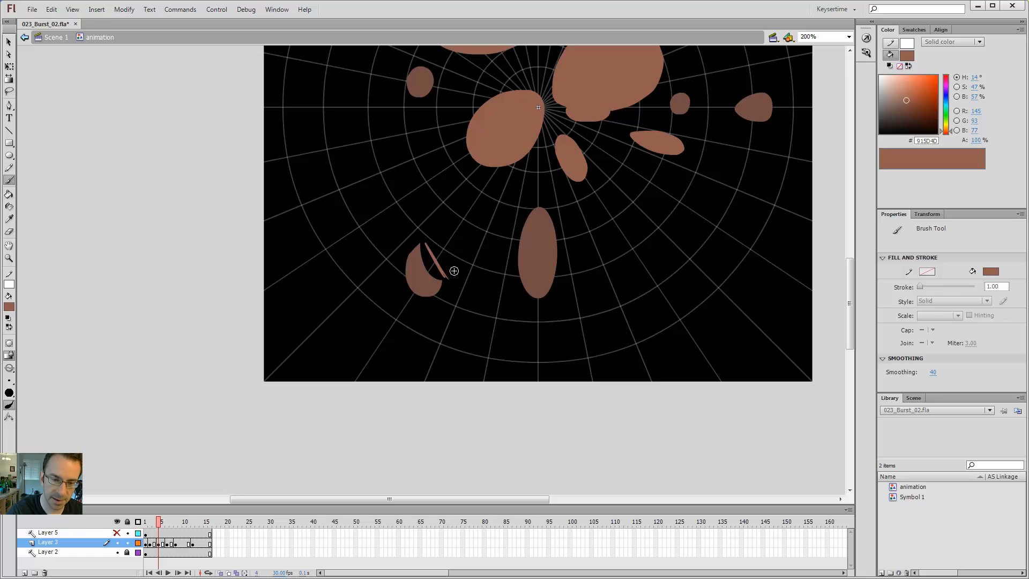
pyautogui.press('.')
pyautogui.press('.')
pyautogui.press(',')
pyautogui.press(',')
pyautogui.press(',')
pyautogui.press(',')
pyautogui.press('.')
pyautogui.press('.')
pyautogui.press('.')
pyautogui.press('.')
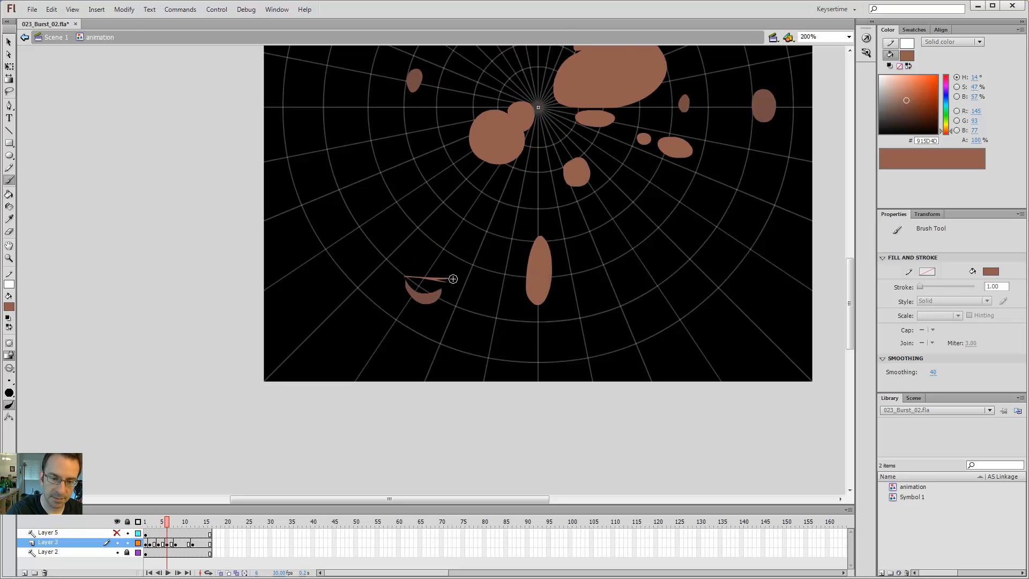
pyautogui.press(',')
pyautogui.press(',')
pyautogui.press(',')
pyautogui.press(',')
pyautogui.press('.')
pyautogui.press('.')
pyautogui.press('.')
pyautogui.press('.')
# Delete the thin strokes beside the lower-left debris piece on frames 2, 4 and 6.
pyautogui.press('v')
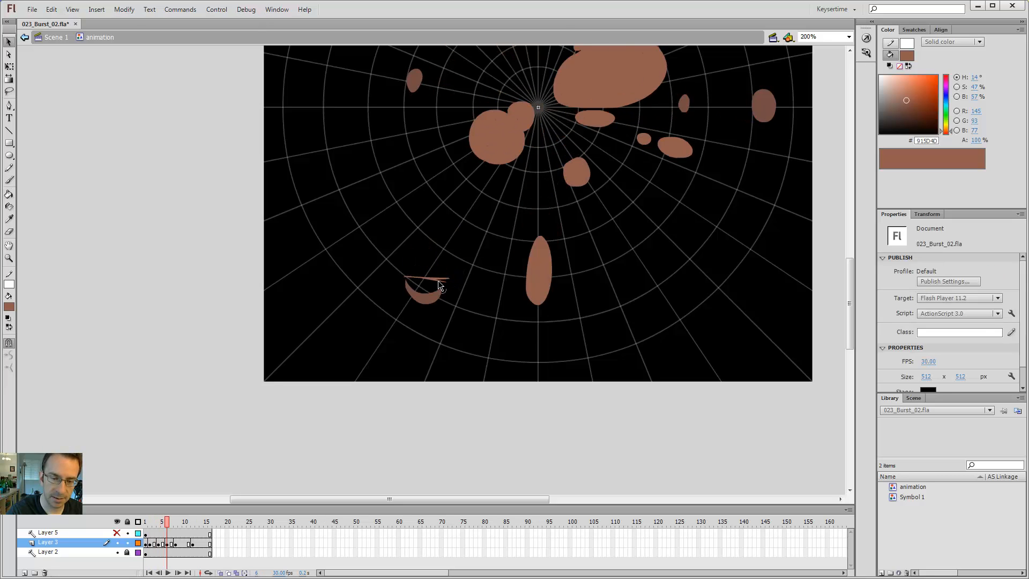
pyautogui.press(',')
pyautogui.press(',')
pyautogui.press(',')
pyautogui.press(',')
pyautogui.press('.')
pyautogui.press('.')
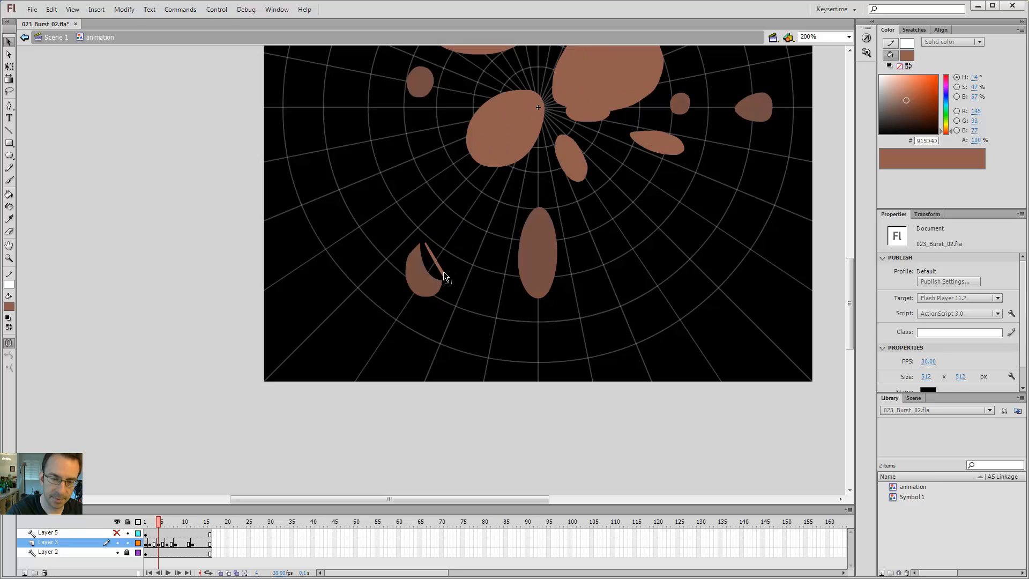
pyautogui.press('.')
pyautogui.press('.')
pyautogui.press(',')
pyautogui.press(',')
pyautogui.press(',')
pyautogui.press(',')
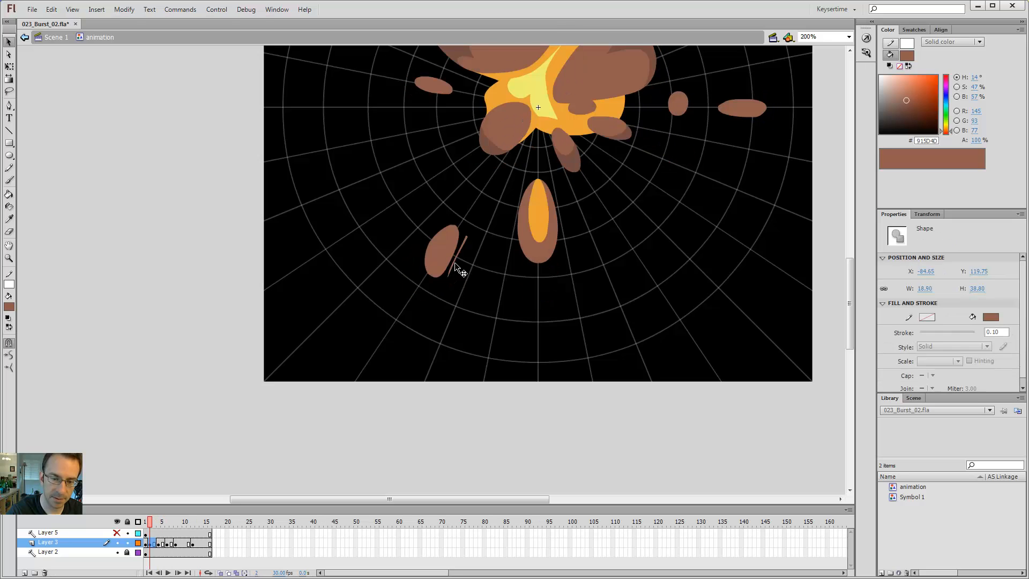
pyautogui.press('.')
pyautogui.press('.')
pyautogui.press('.')
pyautogui.press('.')
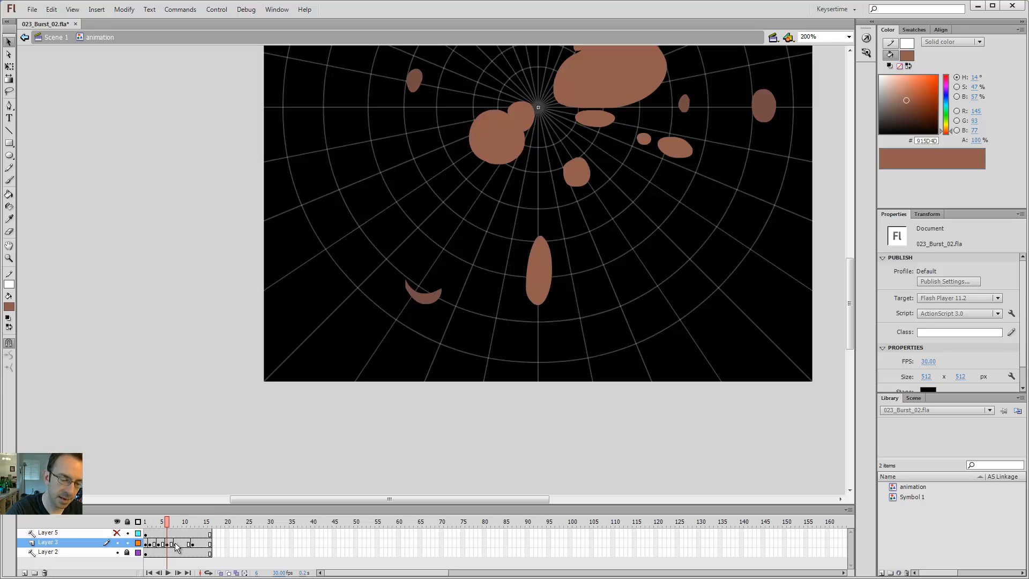
# Turn on onion skinning from frame 6, extend its range to earlier frames, and show the neighboring frames as outlines.
pyautogui.click(220, 573)
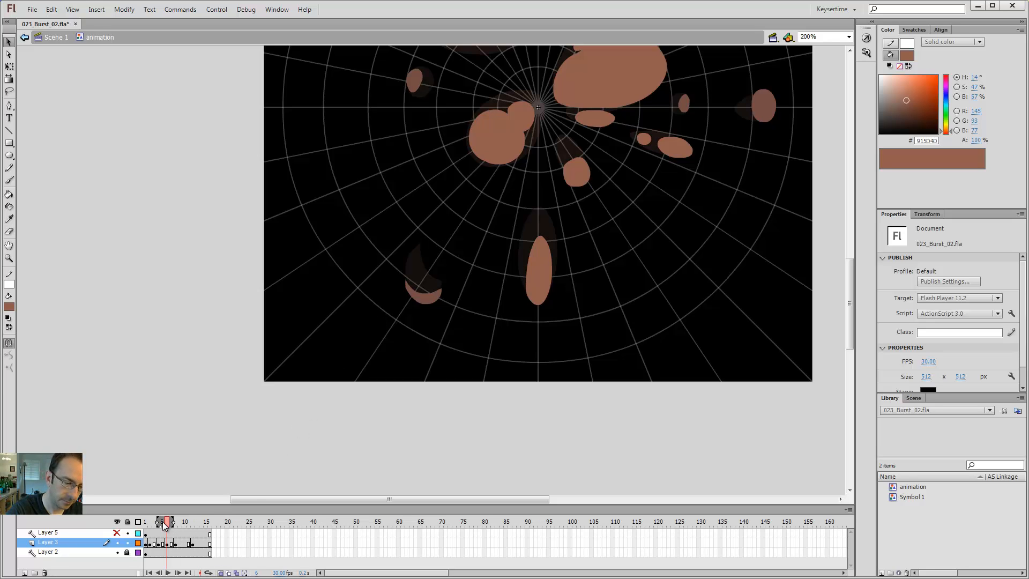
pyautogui.moveTo(155, 523); pyautogui.dragTo(152, 522)
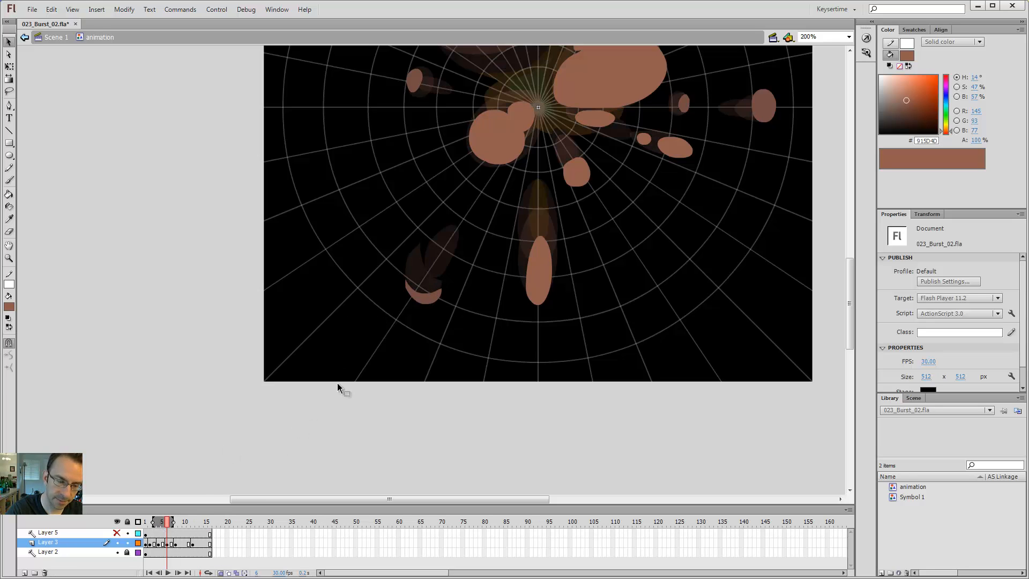
pyautogui.click(229, 573)
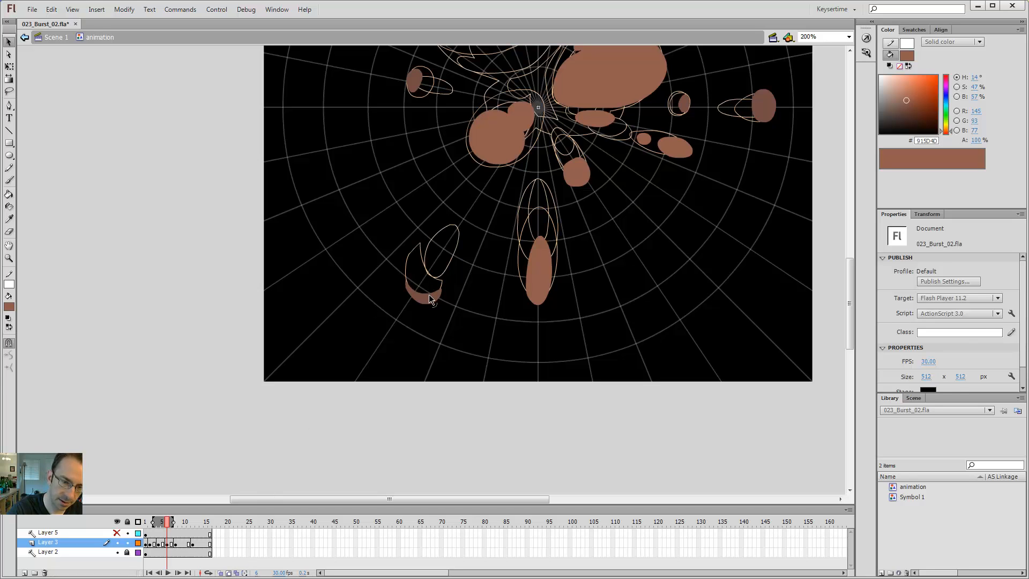
# Rotate frame 6's lower-left crescent clockwise to follow the curve of the previous frame's outline, and compare it with frame 8.
pyautogui.click(429, 295)
pyautogui.press('q')
pyautogui.moveTo(452, 278); pyautogui.dragTo(454, 298)
pyautogui.press('v')
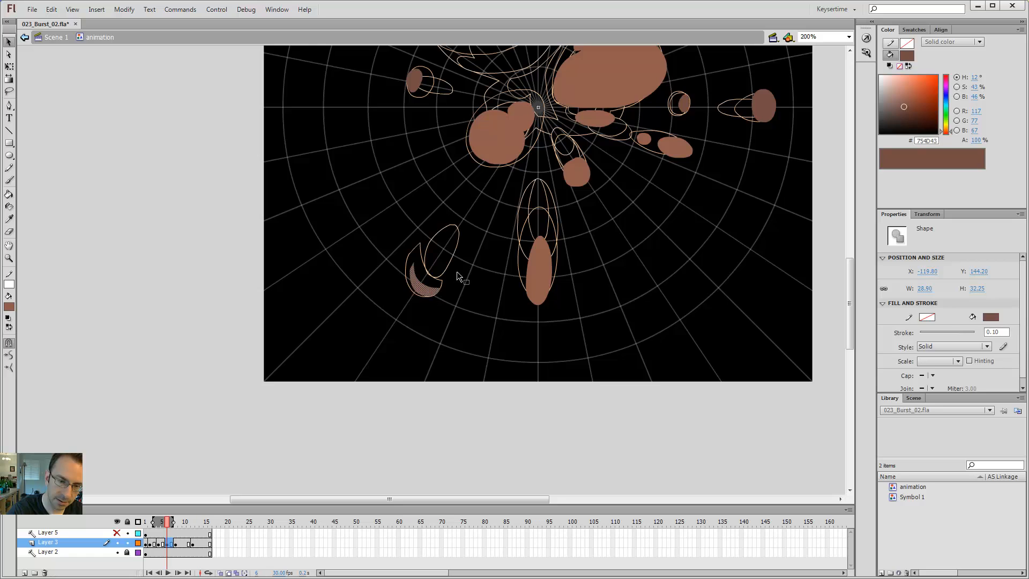
pyautogui.click(456, 271)
pyautogui.press('.')
pyautogui.press('.')
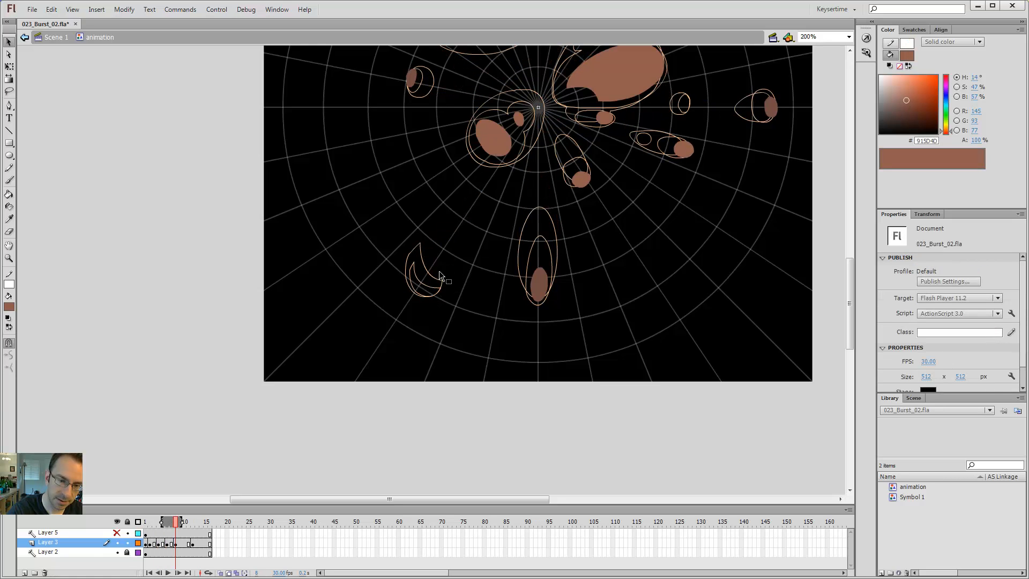
pyautogui.press(',')
pyautogui.press(',')
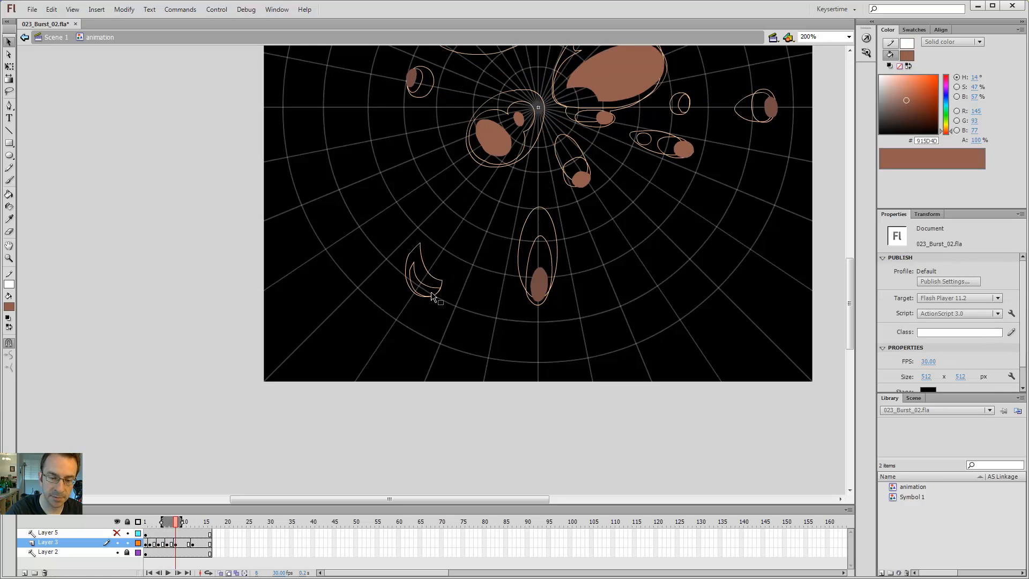
# Shift frame 6's rotated crescent slightly left to X -123.80 and check the burst in a movie preview.
pyautogui.click(437, 290)
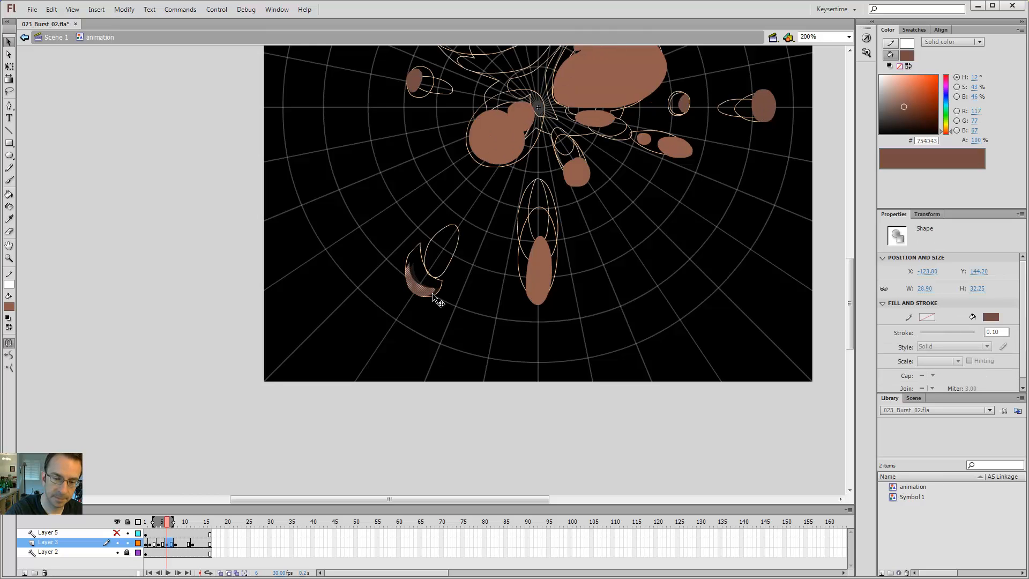
pyautogui.press(',')
pyautogui.press(',')
pyautogui.press('.')
pyautogui.press('.')
pyautogui.press('.')
pyautogui.press('.')
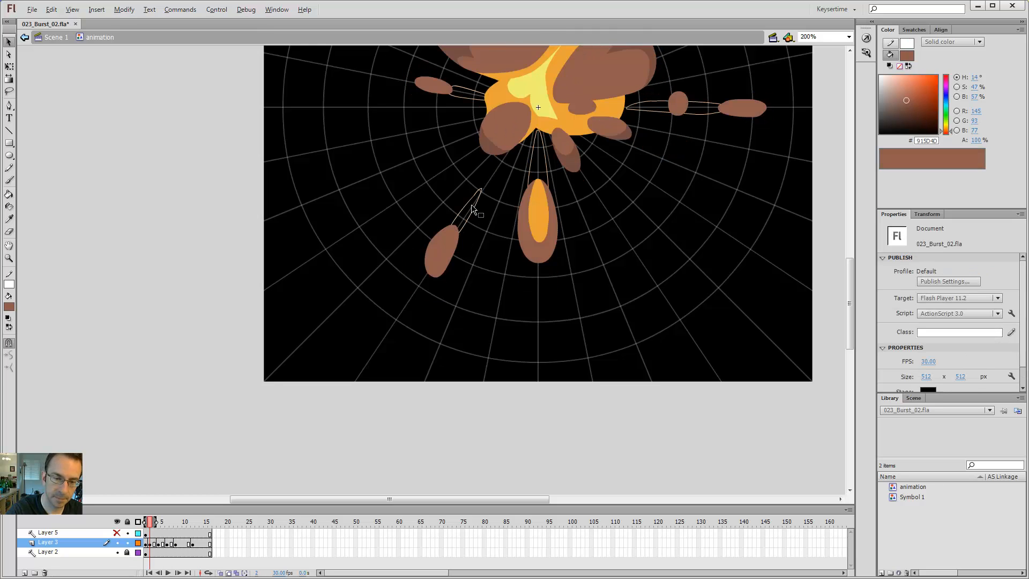
pyautogui.hotkey('ctrl', 'Return')
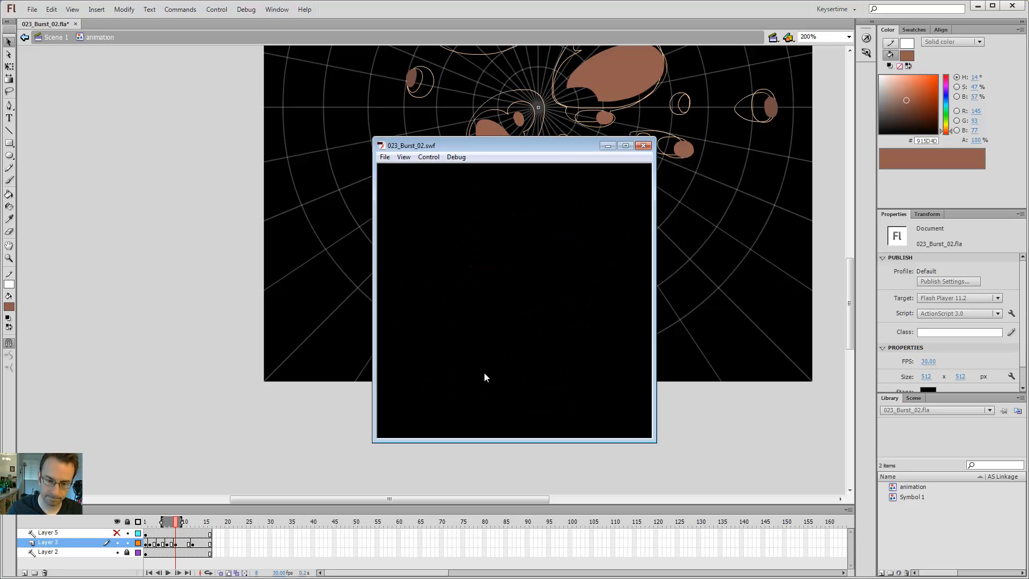
pyautogui.click(644, 145)
# Erase the upper part of frame 6's lower-left crescent and check the burst in a movie preview.
pyautogui.press(',')
pyautogui.press(',')
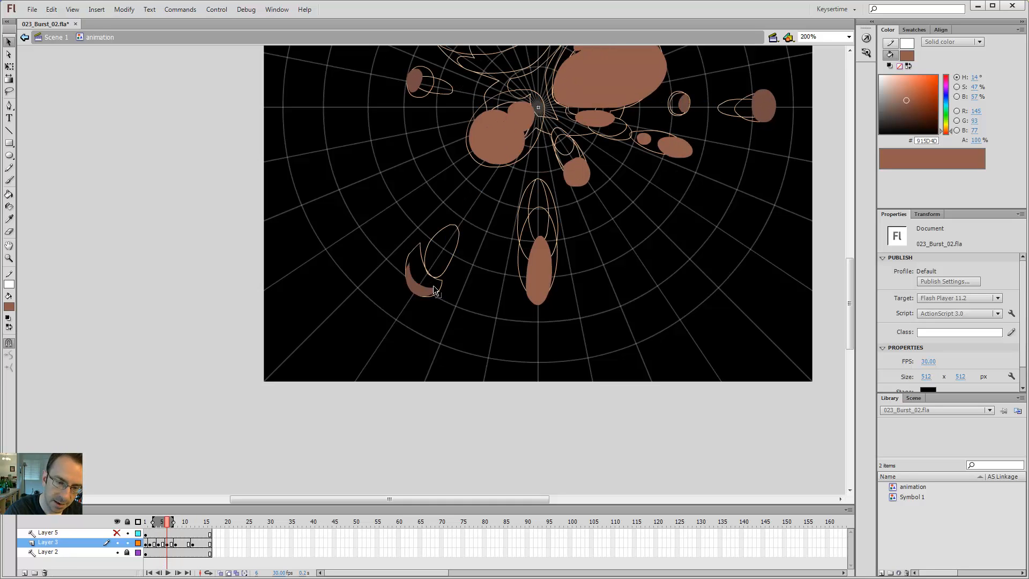
pyautogui.press('e')
pyautogui.moveTo(429, 282)
pyautogui.mouseDown()
pyautogui.moveTo(400, 260)
pyautogui.moveTo(405, 240)
pyautogui.moveTo(428, 282)
pyautogui.moveTo(402, 265)
pyautogui.mouseUp()
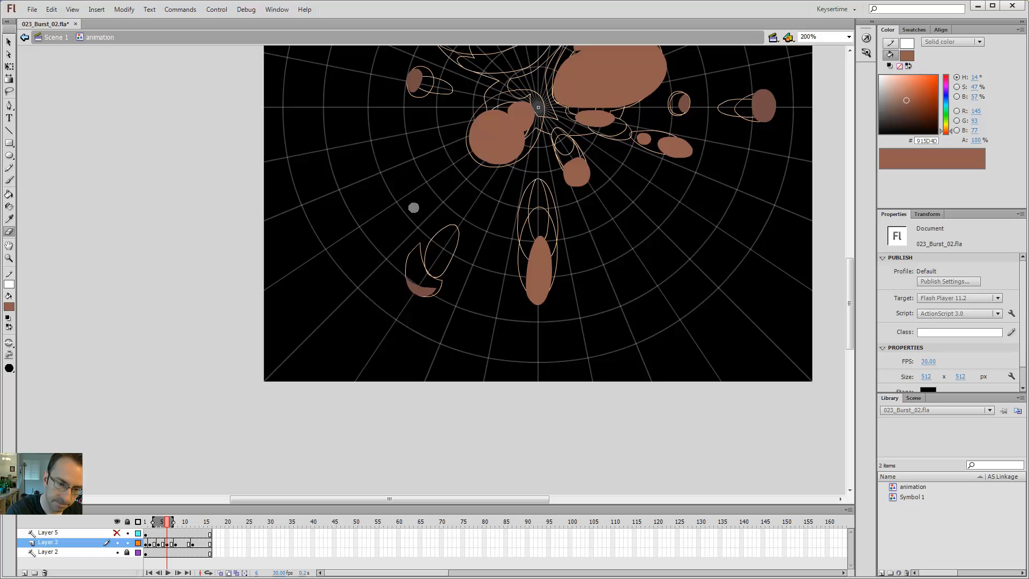
pyautogui.press('.')
pyautogui.press(',')
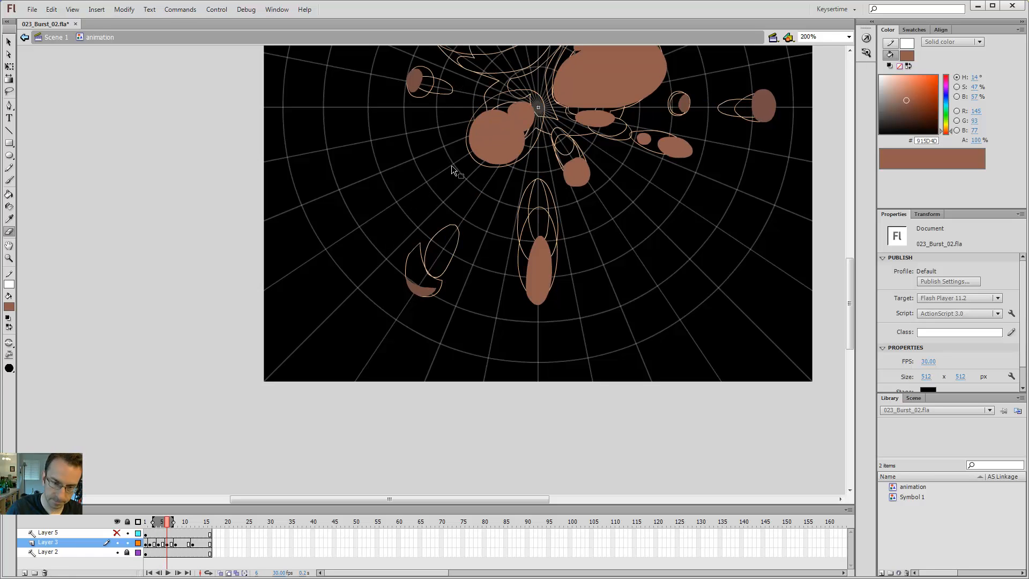
pyautogui.hotkey('ctrl', 'Return')
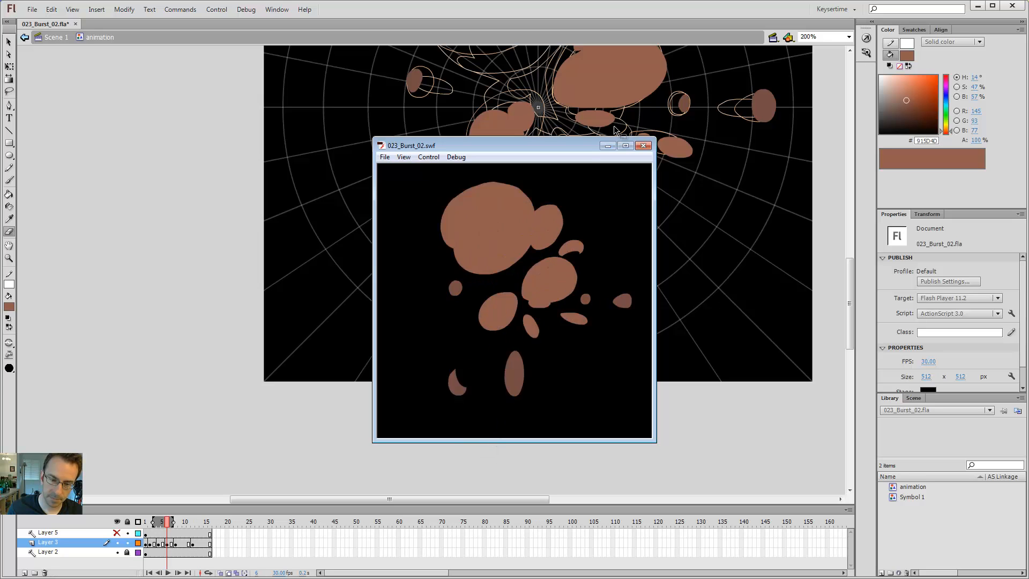
pyautogui.click(643, 147)
# Nudge frame 6's trimmed crescent slightly downward and preview the movie again.
pyautogui.press('v')
pyautogui.click(426, 289)
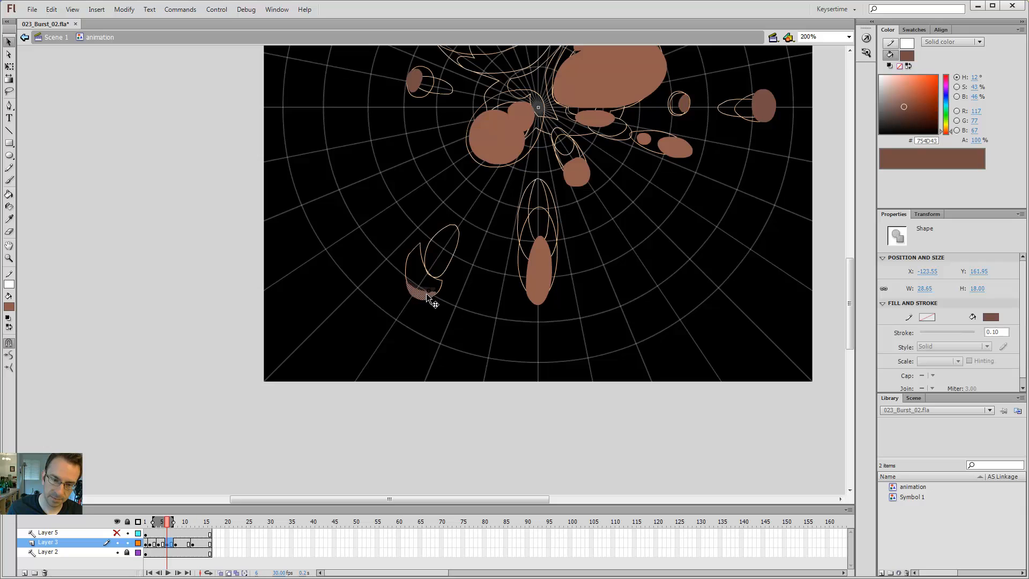
pyautogui.moveTo(426, 295); pyautogui.dragTo(426, 295)
pyautogui.click(506, 260)
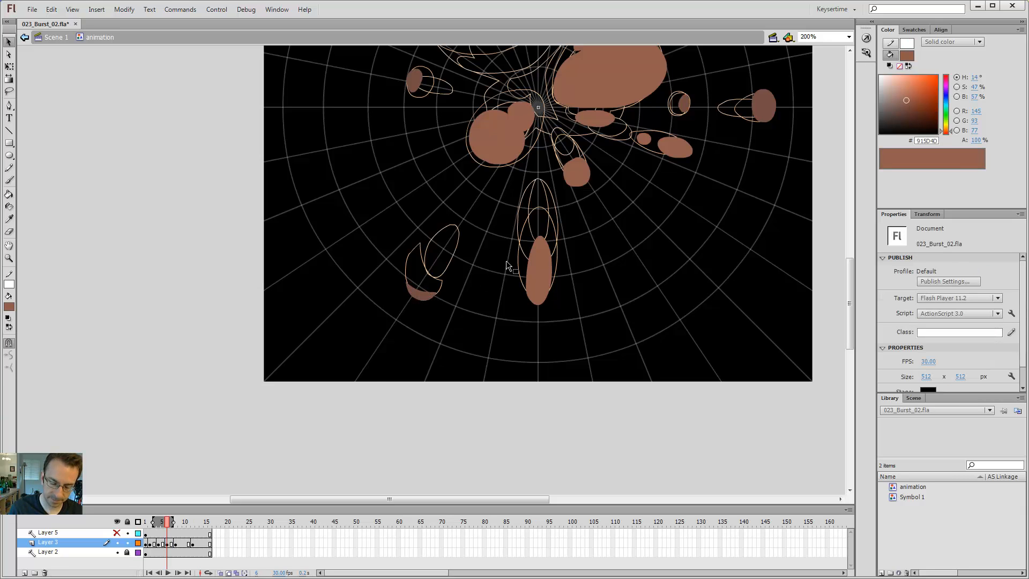
pyautogui.hotkey('ctrl', 'Return')
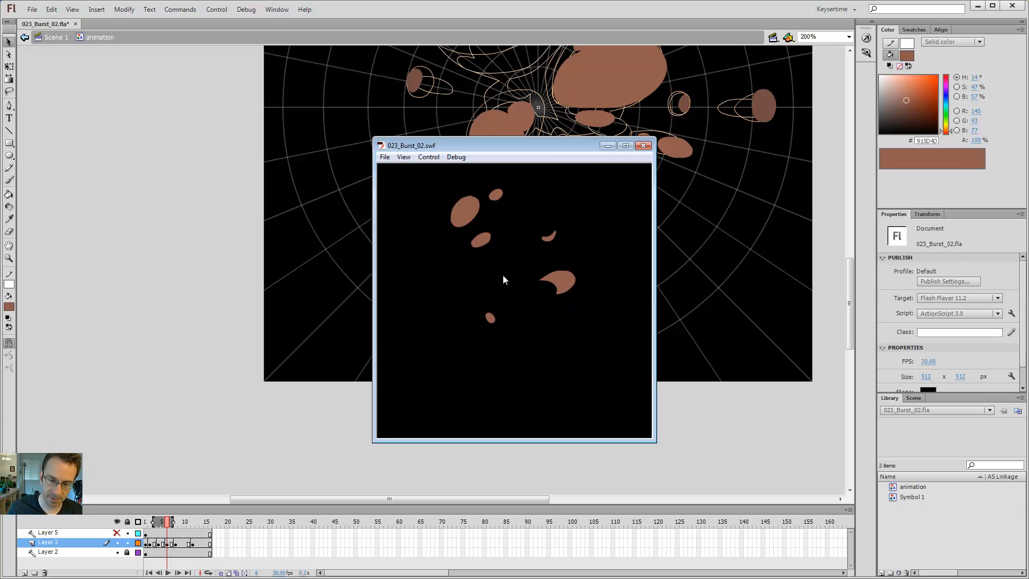
pyautogui.click(644, 146)
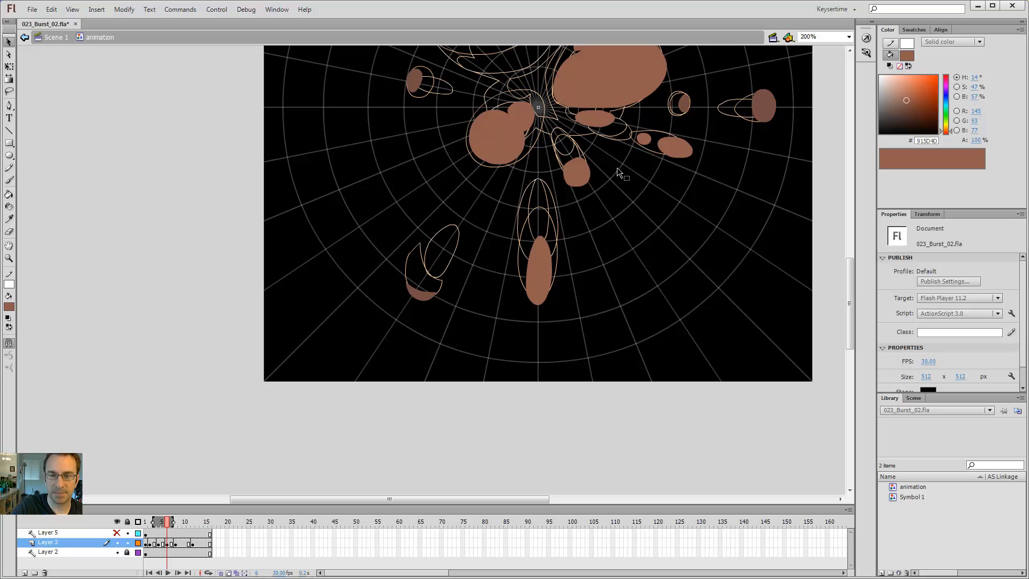
# Sample the orange E9A235 from frame 2's burst as the fill color and return to frame 1 with the Brush tool.
pyautogui.moveTo(632, 185); pyautogui.dragTo(589, 346)
pyautogui.press(',')
pyautogui.press(',')
pyautogui.press(',')
pyautogui.press(',')
pyautogui.press(',')
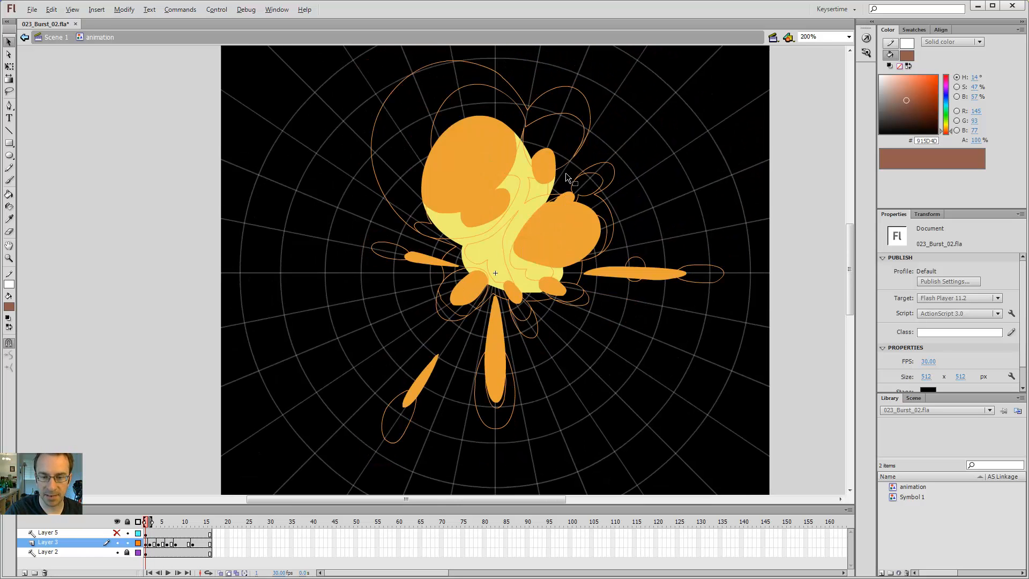
pyautogui.press('.')
pyautogui.press('i')
pyautogui.click(513, 231)
pyautogui.press(',')
pyautogui.press('b')
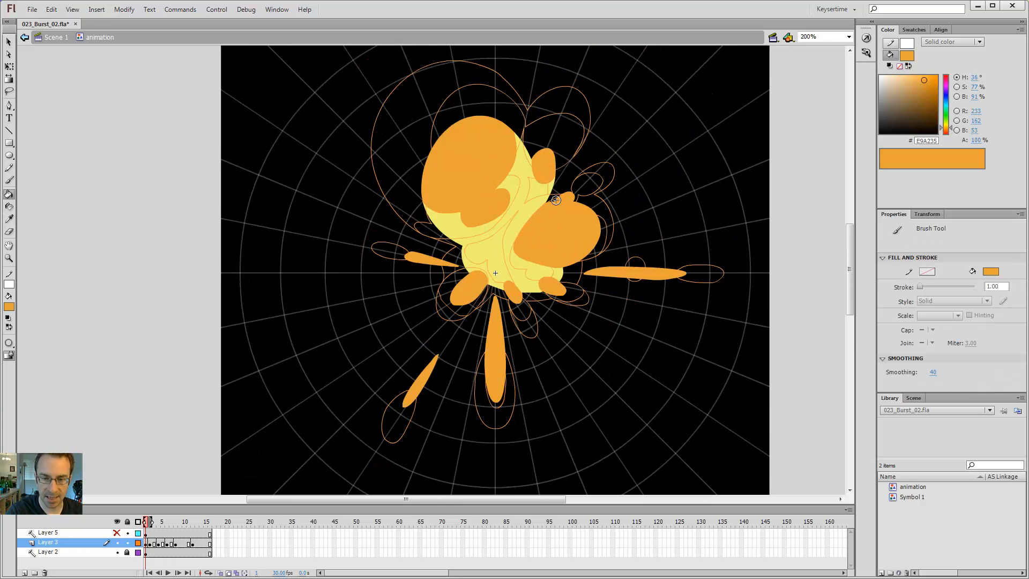
# Step through frames 1, 2 and 4 to examine how the upper burst shapes change.
pyautogui.press('.')
pyautogui.press(',')
pyautogui.press('.')
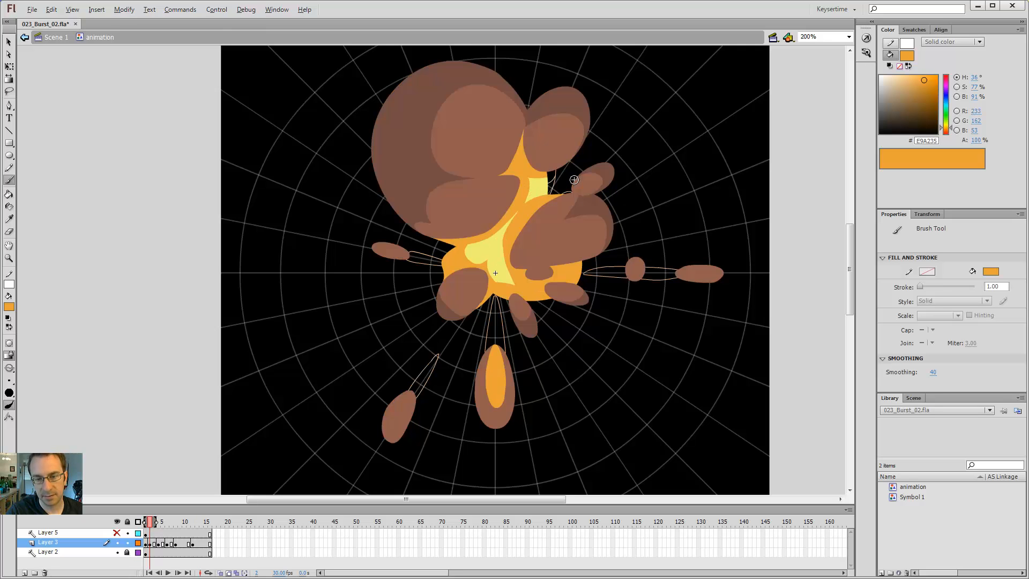
pyautogui.press('.')
pyautogui.press('.')
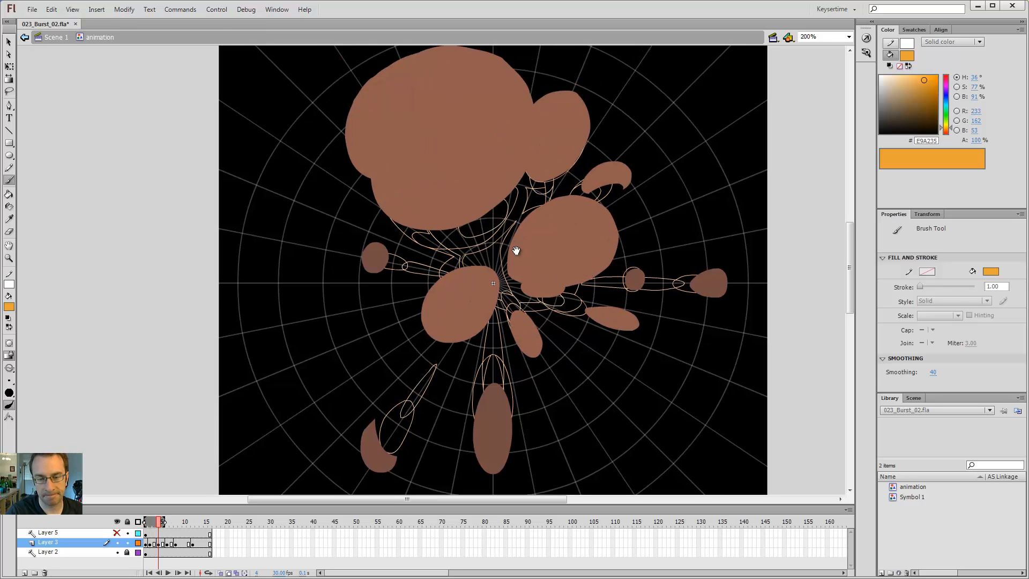
pyautogui.scroll(2, 522, 207)
# Switch to the Pencil tool and flip between frames 2 and 4 to compare the large upper smoke shapes.
pyautogui.press('y')
pyautogui.press(',')
pyautogui.press(',')
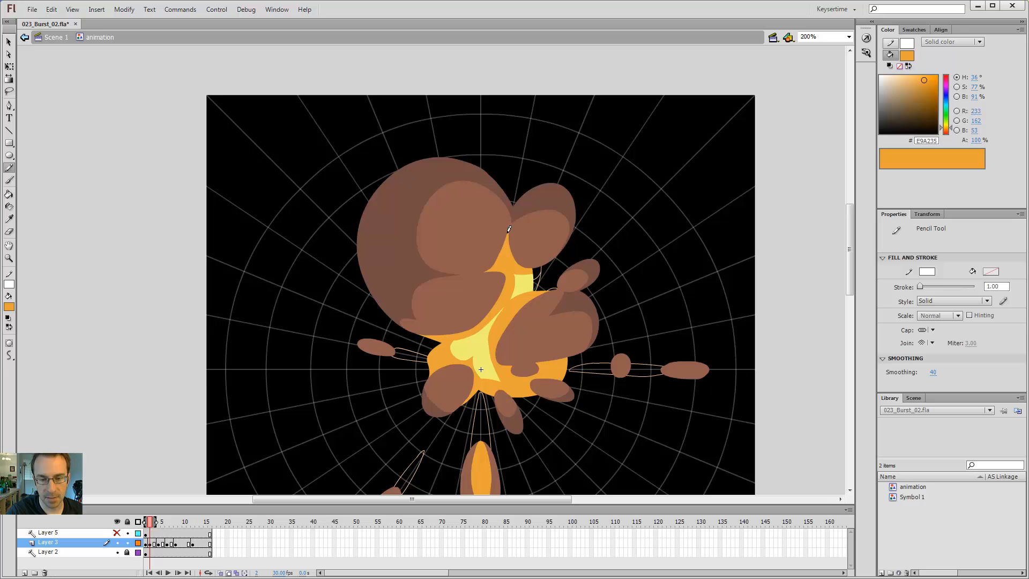
pyautogui.press(',')
pyautogui.press('.')
pyautogui.press('.')
pyautogui.press('.')
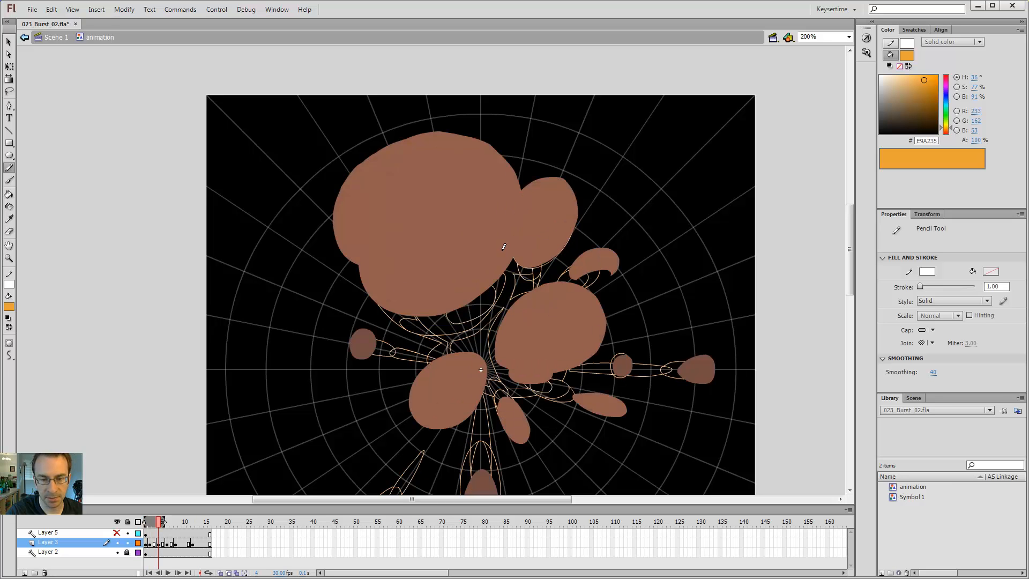
pyautogui.press(',')
pyautogui.press(',')
pyautogui.press('.')
pyautogui.press('.')
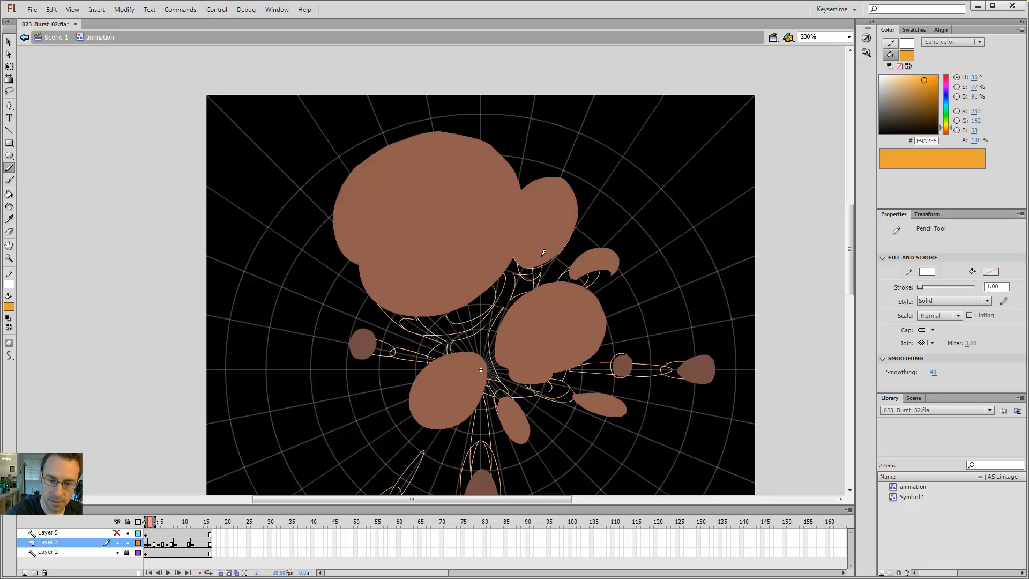
pyautogui.press(',')
pyautogui.press(',')
pyautogui.press('.')
pyautogui.press('.')
pyautogui.press(',')
pyautogui.press(',')
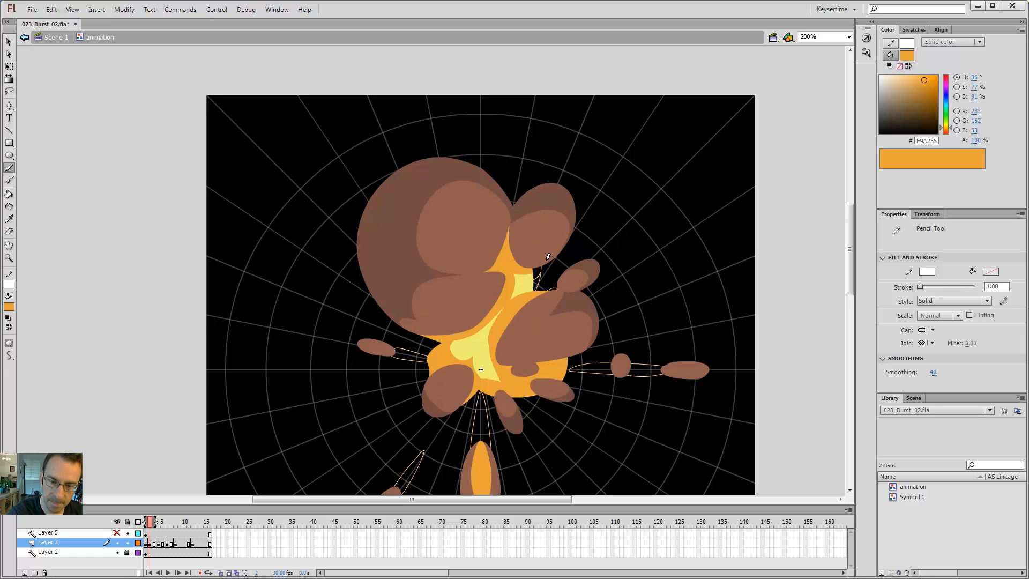
pyautogui.press('.')
pyautogui.press('.')
pyautogui.press(',')
pyautogui.press(',')
pyautogui.press('.')
pyautogui.press('.')
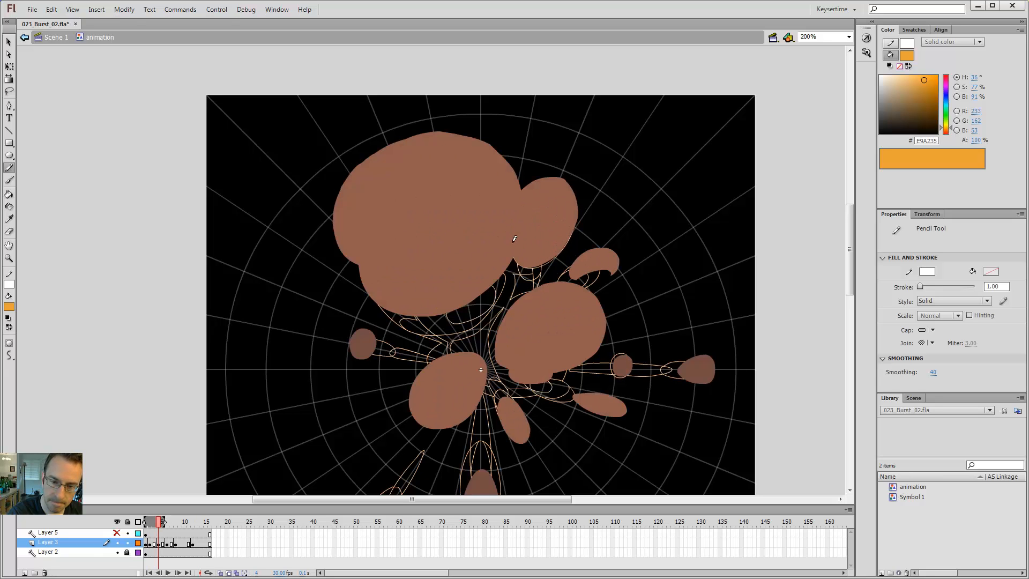
# Set the Pencil stroke size to 0.10 and compare frame 4's large upper smoke shapes with frame 2.
pyautogui.moveTo(516, 261); pyautogui.dragTo(520, 213)
pyautogui.hotkey('ctrl', 'z')
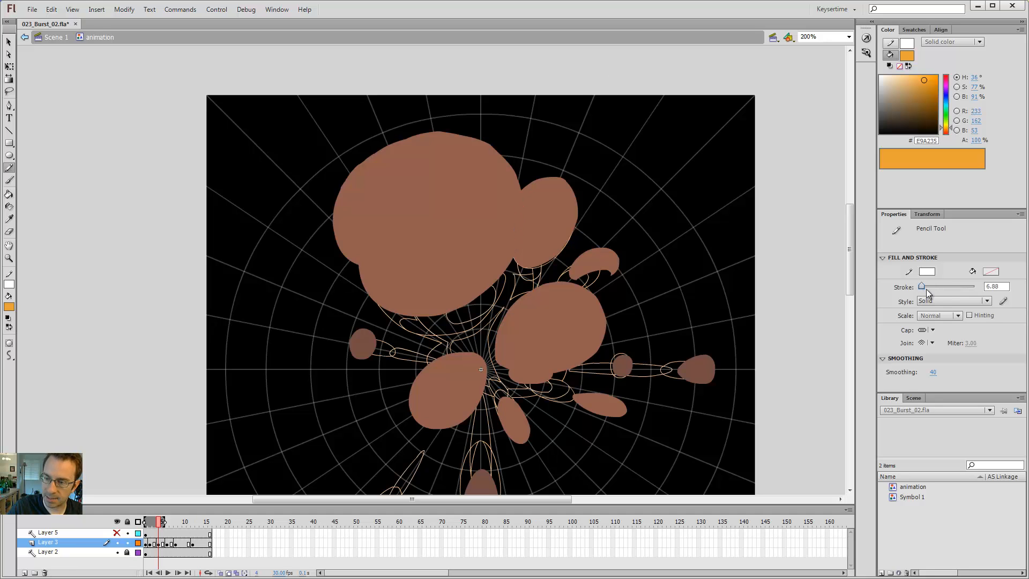
pyautogui.moveTo(920, 286); pyautogui.dragTo(875, 305)
pyautogui.press(',')
pyautogui.press(',')
pyautogui.press('.')
pyautogui.press('.')
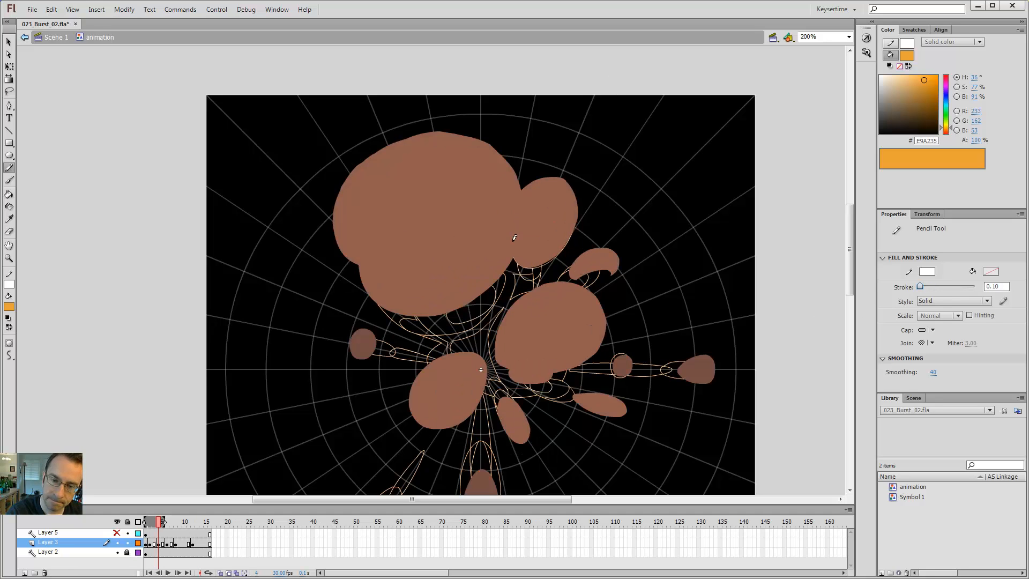
pyautogui.press(',')
pyautogui.press('.')
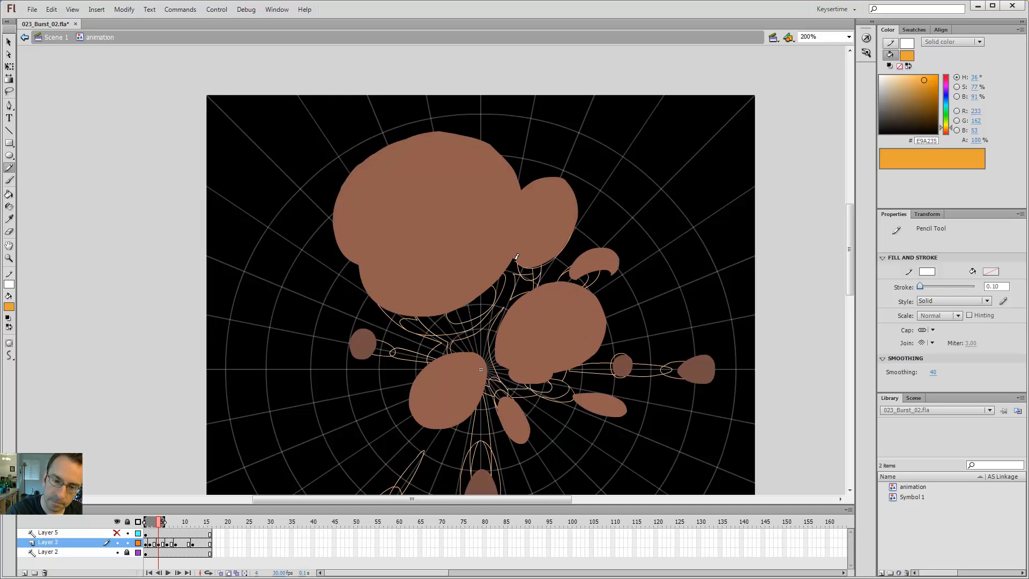
# Draw a jagged highlight outline with the Pencil tool across the lower right part of frame 4's large upper smoke puff.
pyautogui.moveTo(515, 206)
pyautogui.mouseDown()
pyautogui.moveTo(426, 244)
pyautogui.moveTo(463, 248)
pyautogui.moveTo(464, 277)
pyautogui.mouseUp()
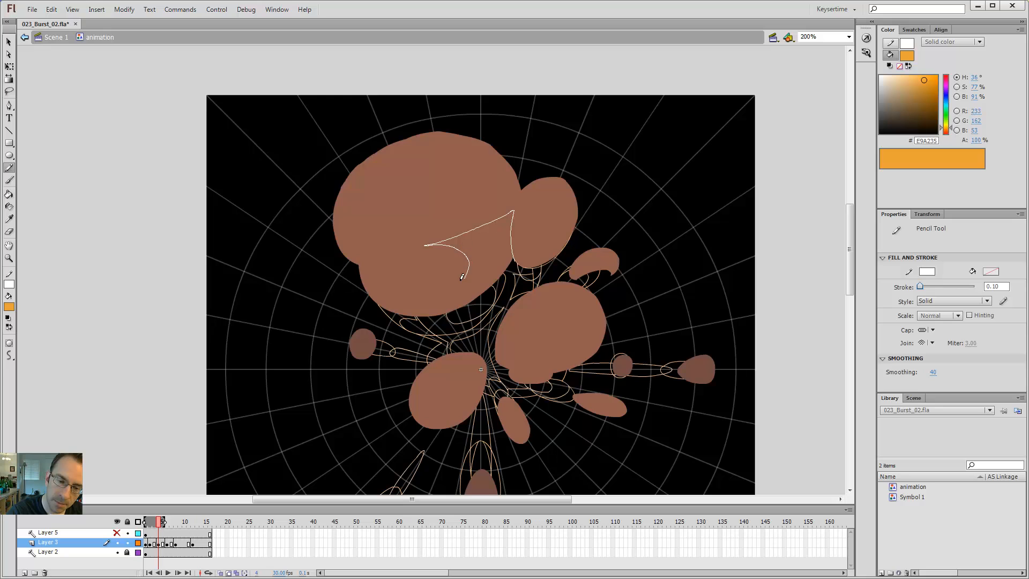
pyautogui.press(',')
pyautogui.press('.')
pyautogui.press(',')
pyautogui.press('.')
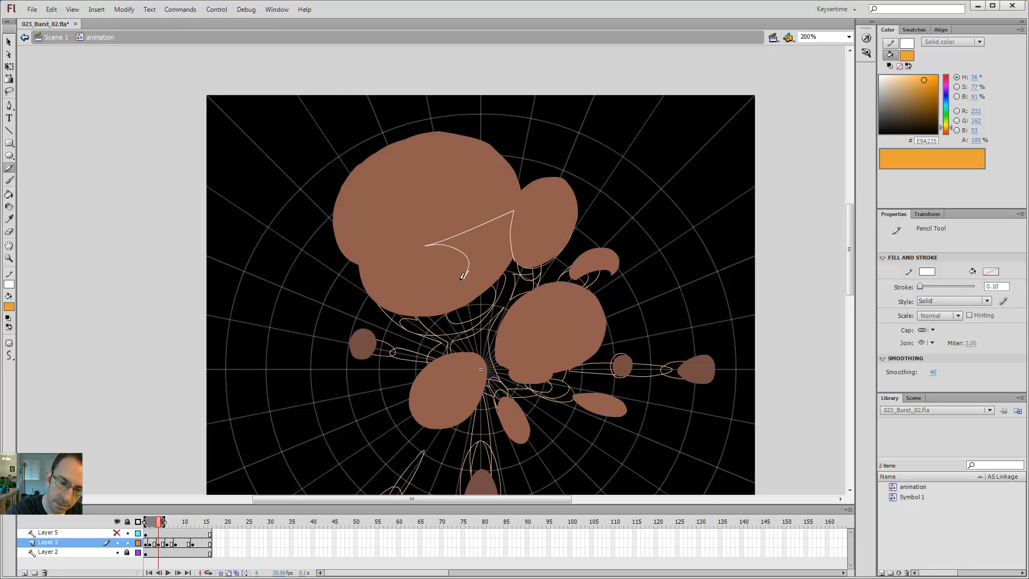
pyautogui.moveTo(462, 276); pyautogui.dragTo(421, 298)
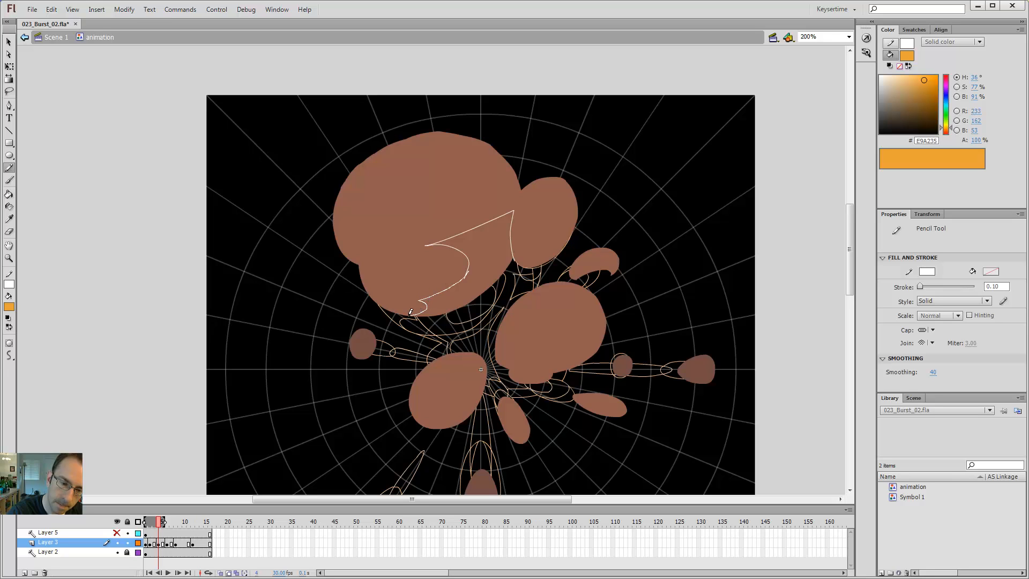
pyautogui.press('v')
pyautogui.press(',')
pyautogui.press('.')
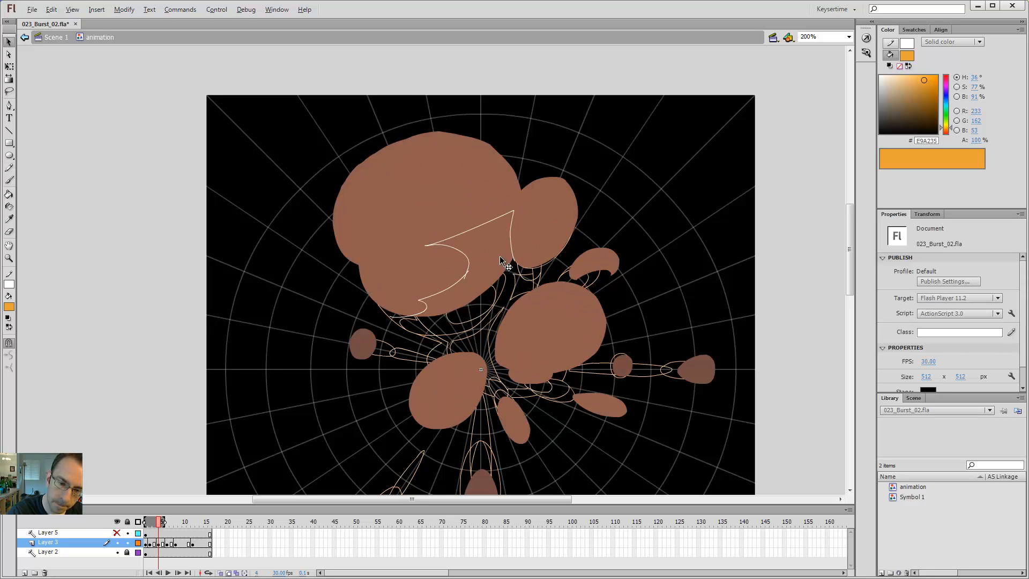
# Fill the outlined highlight area on the large upper puff with orange E9A235 and delete the white outline.
pyautogui.press('k')
pyautogui.click(497, 244)
pyautogui.press('v')
pyautogui.doubleClick(510, 242)
pyautogui.press('Delete')
# Bend the upper edge of frame 4's orange highlight into a curve, using frame 2 as reference.
pyautogui.press(',')
pyautogui.press(',')
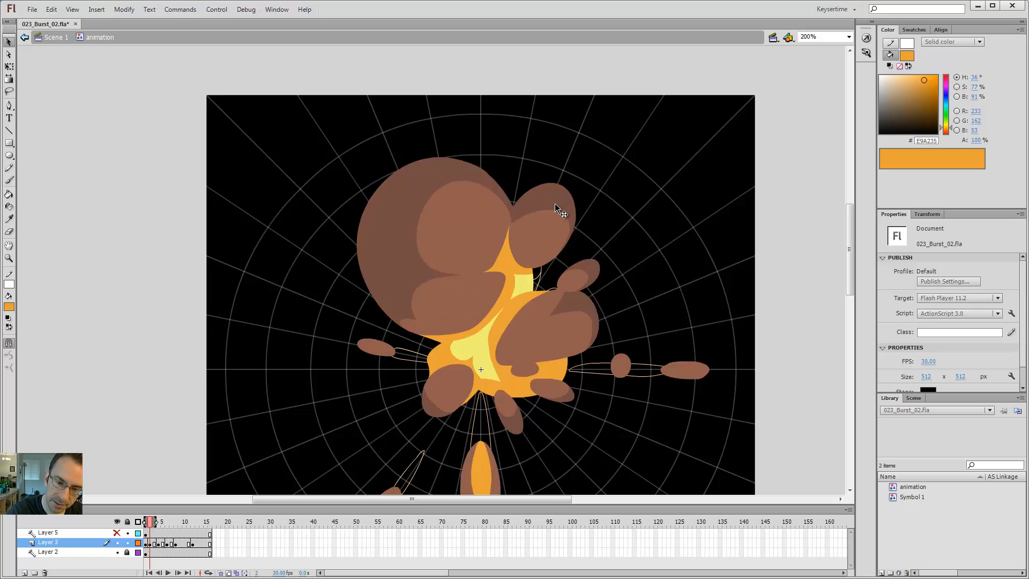
pyautogui.press('.')
pyautogui.press('.')
pyautogui.press(',')
pyautogui.press(',')
pyautogui.press('.')
pyautogui.press('.')
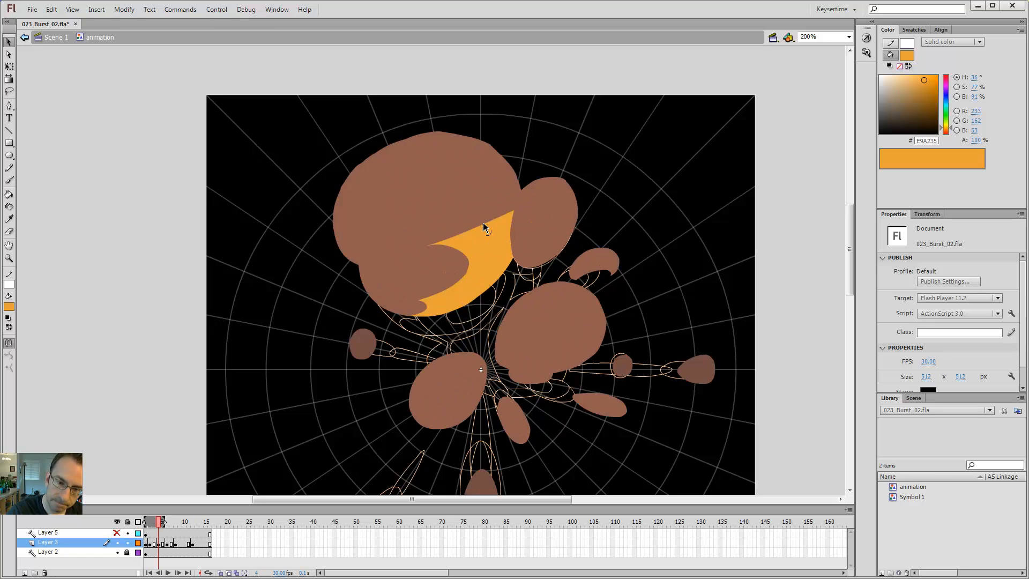
pyautogui.moveTo(485, 228); pyautogui.dragTo(491, 233)
pyautogui.press(',')
pyautogui.press(',')
pyautogui.press('.')
pyautogui.press('.')
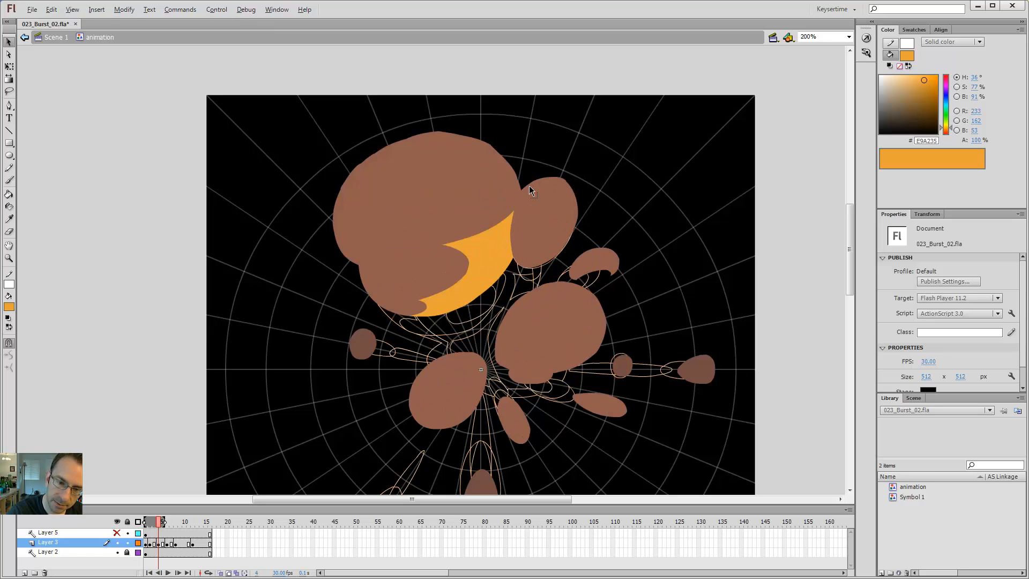
# Flip between frames 2 and 4 to examine how the orange highlight moves with the upper smoke puff.
pyautogui.press(',')
pyautogui.press(',')
pyautogui.press('.')
pyautogui.press('.')
pyautogui.press(',')
pyautogui.press(',')
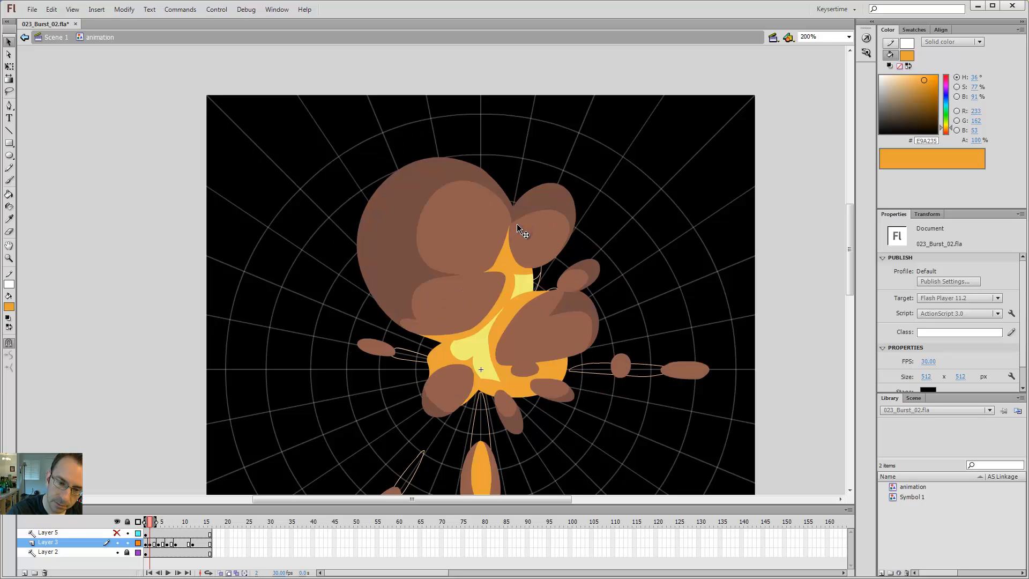
pyautogui.press('.')
pyautogui.press('.')
pyautogui.press(',')
pyautogui.press(',')
pyautogui.press('.')
pyautogui.press('.')
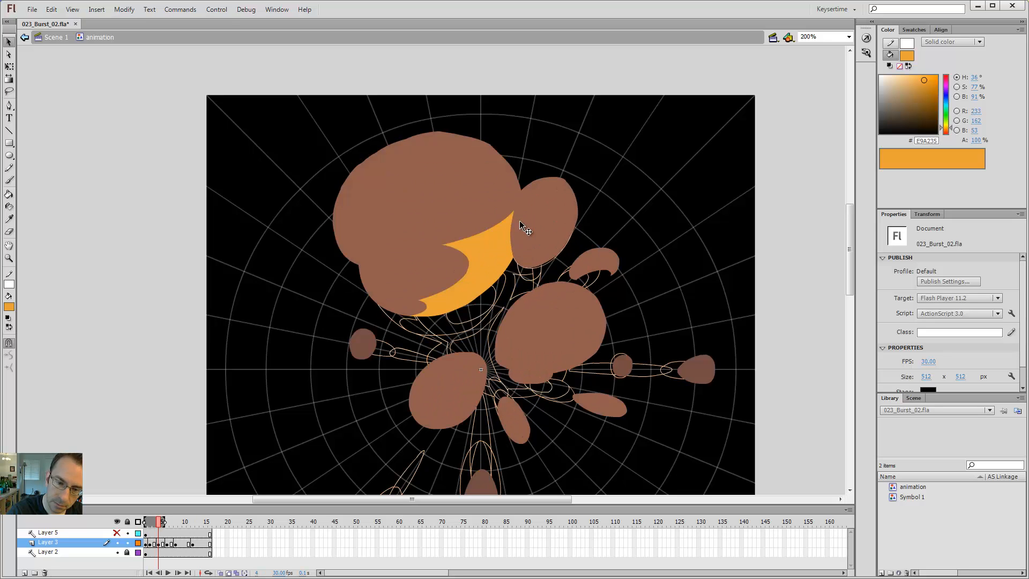
pyautogui.press(',')
pyautogui.press(',')
pyautogui.press('.')
pyautogui.press('.')
# Draw a small curved flame outline with the Pencil tool between the smoke puffs just above frame 4's burst center.
pyautogui.press('y')
pyautogui.press(',')
pyautogui.press(',')
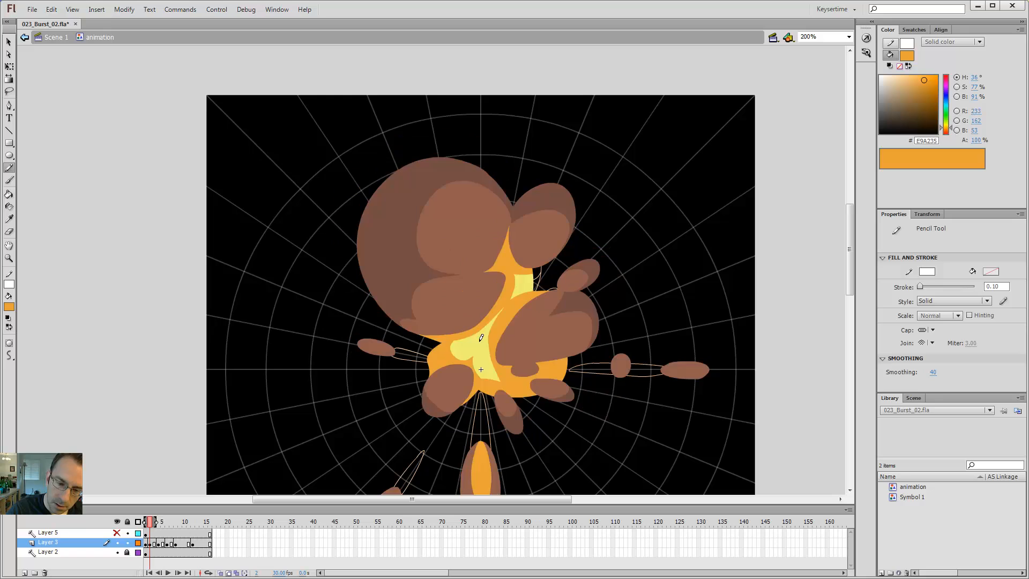
pyautogui.press('.')
pyautogui.press('.')
pyautogui.moveTo(485, 348)
pyautogui.mouseDown()
pyautogui.moveTo(466, 339)
pyautogui.moveTo(482, 308)
pyautogui.moveTo(506, 301)
pyautogui.mouseUp()
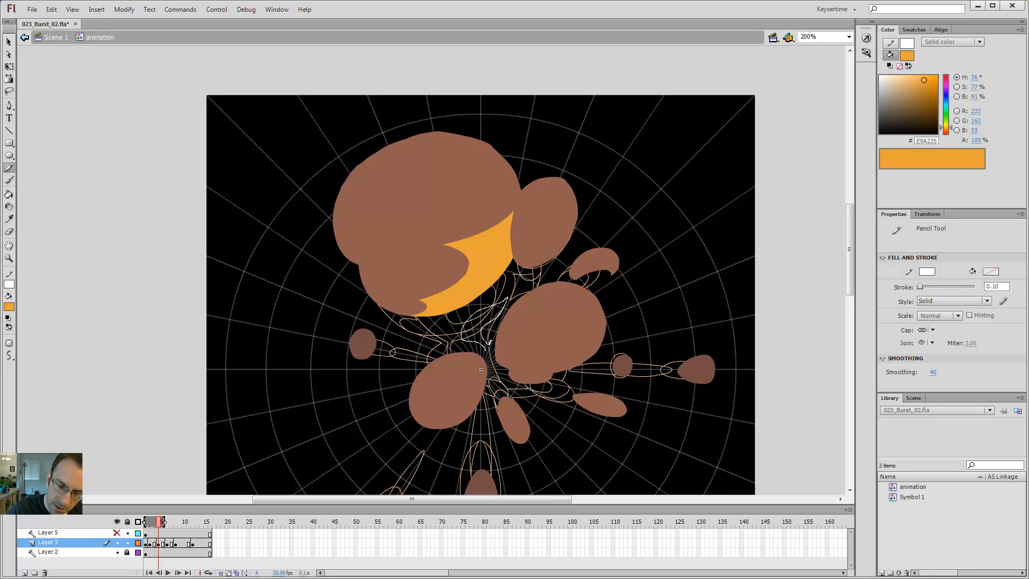
pyautogui.moveTo(489, 352); pyautogui.dragTo(487, 354)
pyautogui.press('v')
# Fill the small curved flame outline with orange E9A235 and delete its white stroke.
pyautogui.press('k')
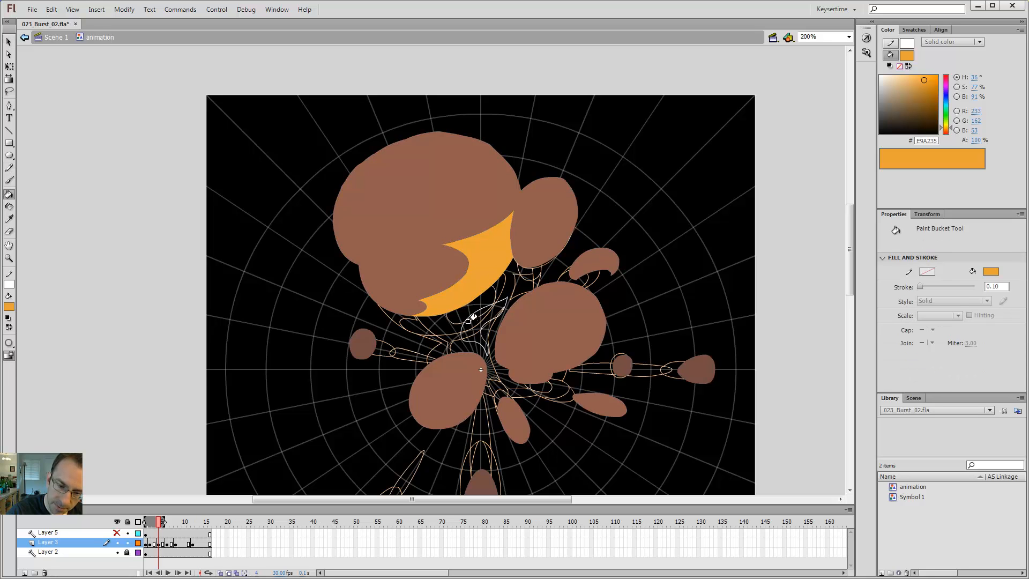
pyautogui.click(472, 323)
pyautogui.press('v')
pyautogui.doubleClick(496, 317)
pyautogui.press('Delete')
pyautogui.press(',')
pyautogui.press('.')
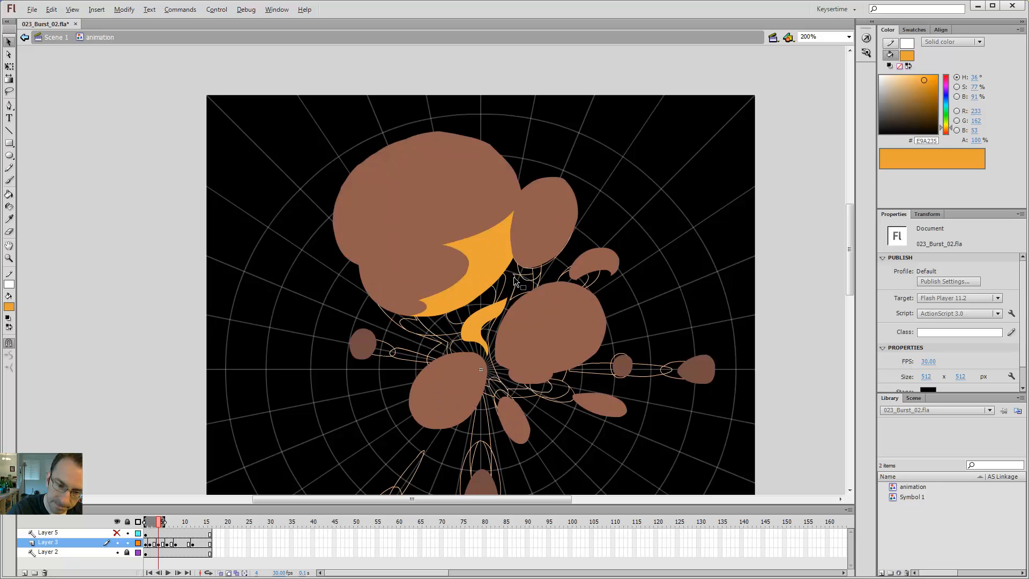
# Reshape the small orange flame's upper tip in frame 4 and check it against frame 2.
pyautogui.moveTo(507, 299)
pyautogui.mouseDown()
pyautogui.moveTo(514, 290)
pyautogui.moveTo(491, 314)
pyautogui.mouseUp()
pyautogui.press(',')
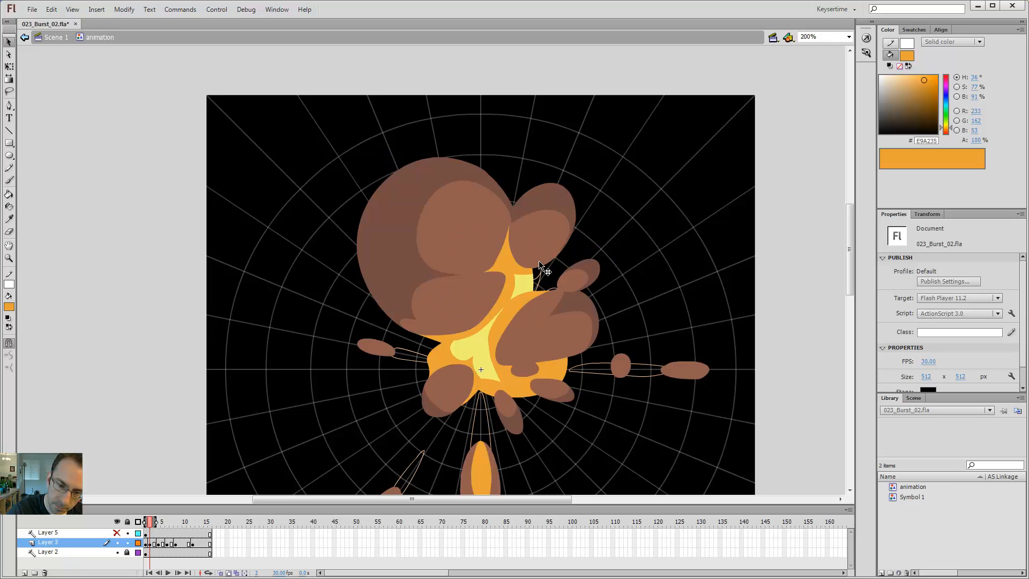
pyautogui.press('.')
# Outline a small flame sliver with the Pencil tool in the gap above frame 4's large right smoke puff.
pyautogui.press('y')
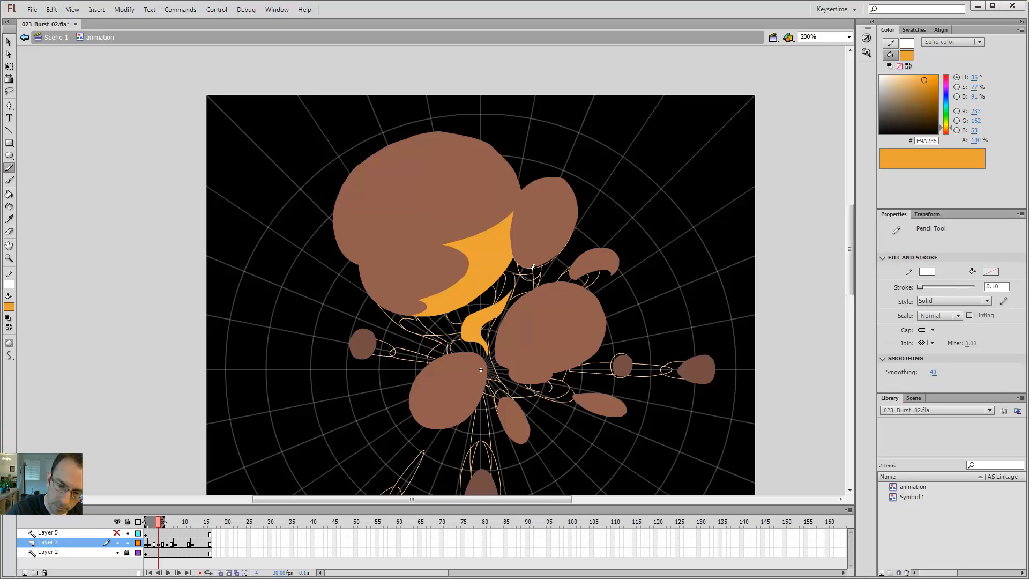
pyautogui.moveTo(539, 275)
pyautogui.mouseDown()
pyautogui.moveTo(524, 278)
pyautogui.moveTo(561, 277)
pyautogui.mouseUp()
pyautogui.hotkey('ctrl', 'z')
pyautogui.hotkey('ctrl', 'z')
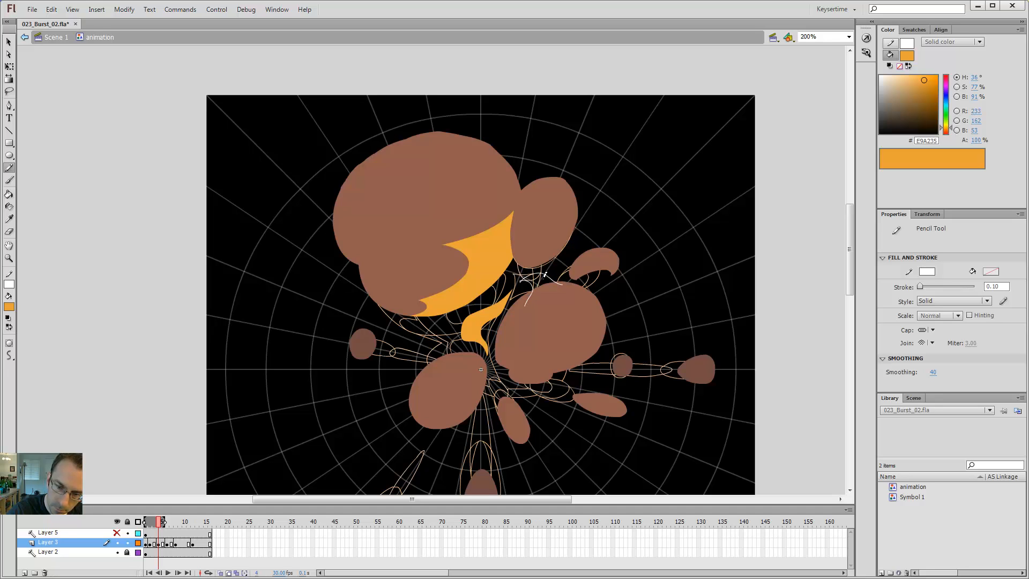
# Fill the sliver above the large right puff with orange E9A235 and delete its outline.
pyautogui.press('k')
pyautogui.click(538, 278)
pyautogui.press('v')
pyautogui.doubleClick(554, 280)
pyautogui.press('Delete')
# Sample the yellow EEEE74 from frame 2's burst core as the fill color.
pyautogui.press(',')
pyautogui.press(',')
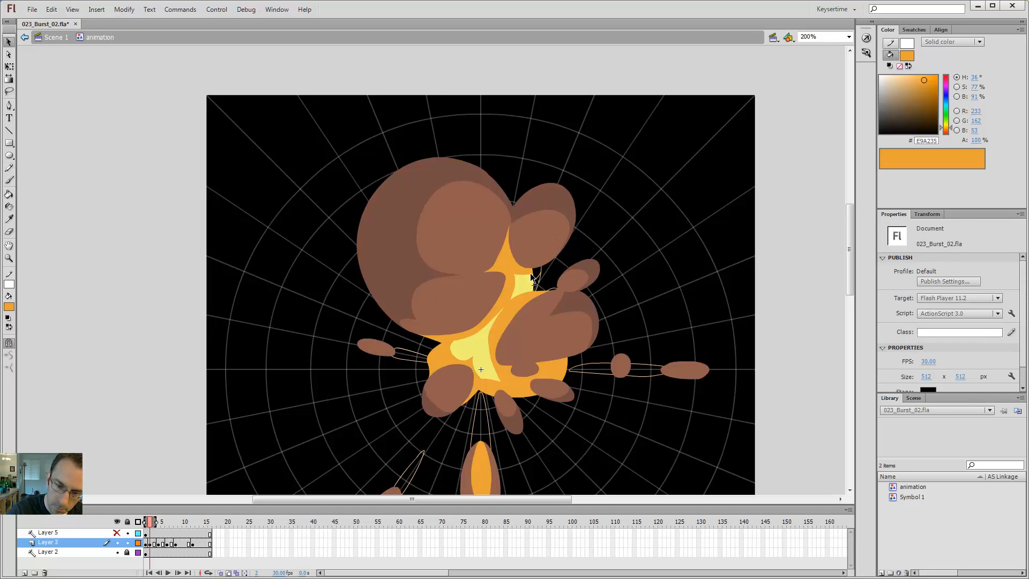
pyautogui.press('i')
pyautogui.click(527, 278)
# Step back and forth through the frames to examine how the orange and yellow burst core changes around frame 4.
pyautogui.press('.')
pyautogui.press('.')
pyautogui.press('.')
pyautogui.press('.')
pyautogui.press(',')
pyautogui.press(',')
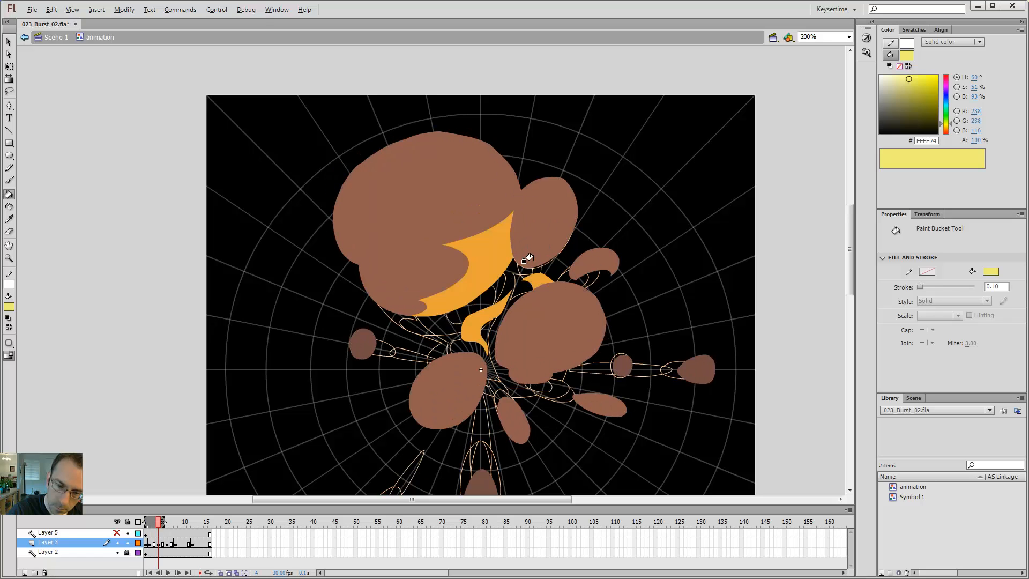
pyautogui.press('.')
pyautogui.press('.')
pyautogui.press(',')
pyautogui.press(',')
pyautogui.press('.')
pyautogui.press('.')
# Draw a rim outline with the Pencil tool around the top and right side of frame 4's lower-left smoke puff.
pyautogui.press('y')
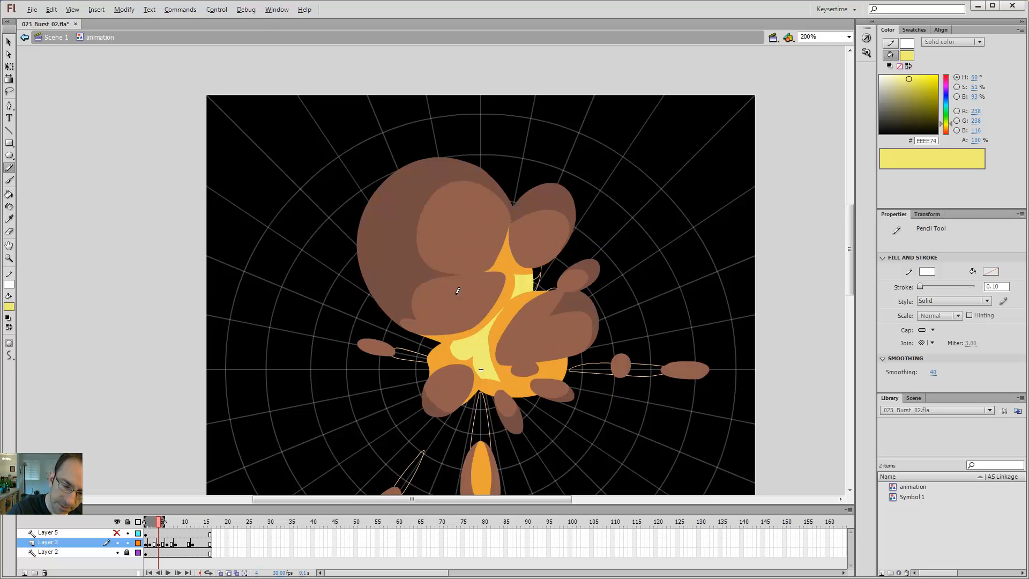
pyautogui.press(',')
pyautogui.press(',')
pyautogui.press('.')
pyautogui.press('.')
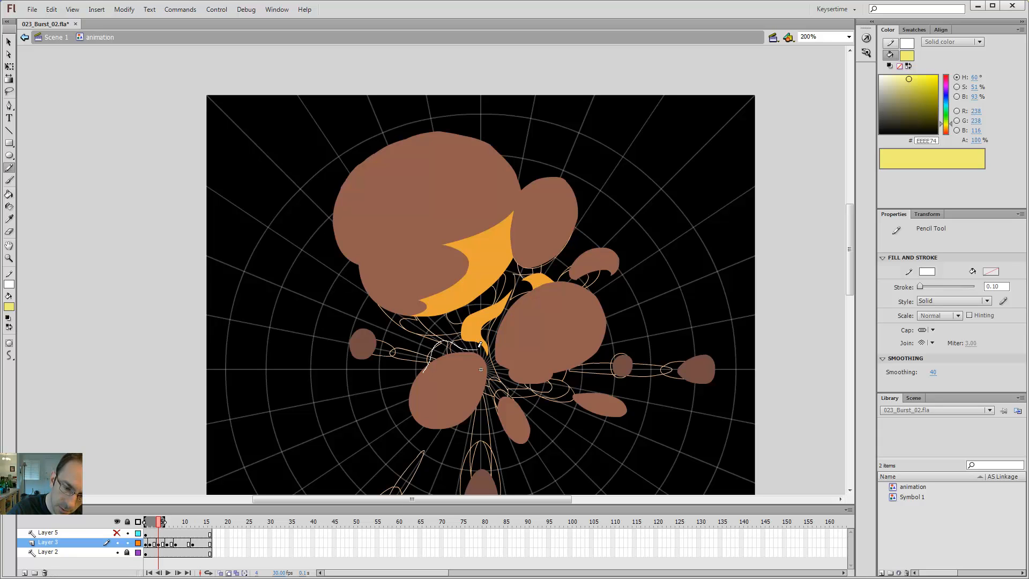
pyautogui.moveTo(483, 349); pyautogui.dragTo(487, 351)
pyautogui.moveTo(474, 401); pyautogui.dragTo(470, 404)
# Fill the rim around the lower-left puff, recolor it with orange E9A235 sampled from the flame, and check neighboring frames.
pyautogui.press('k')
pyautogui.click(484, 355)
pyautogui.press('i')
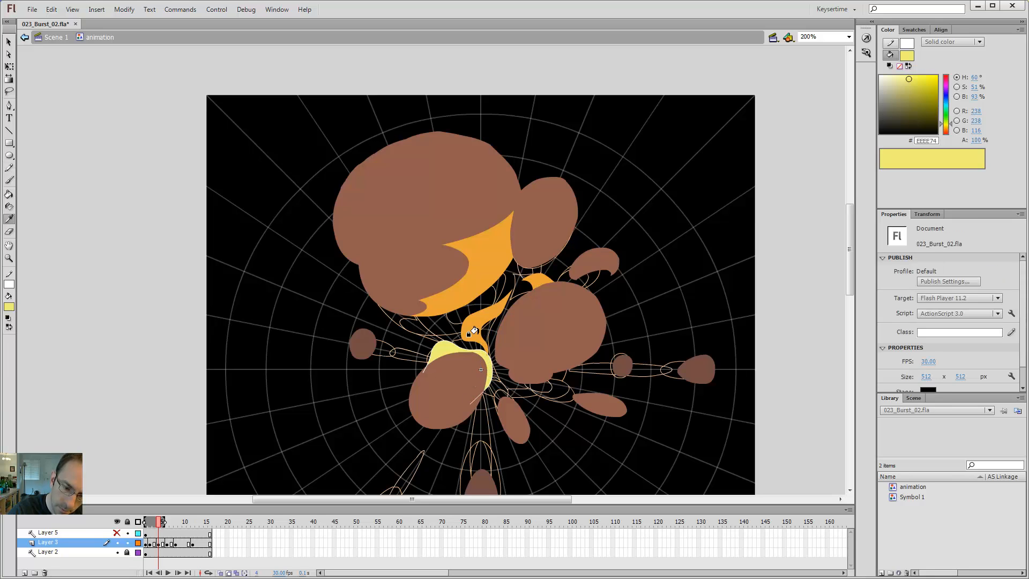
pyautogui.click(477, 338)
pyautogui.click(482, 352)
pyautogui.press('v')
pyautogui.press('.')
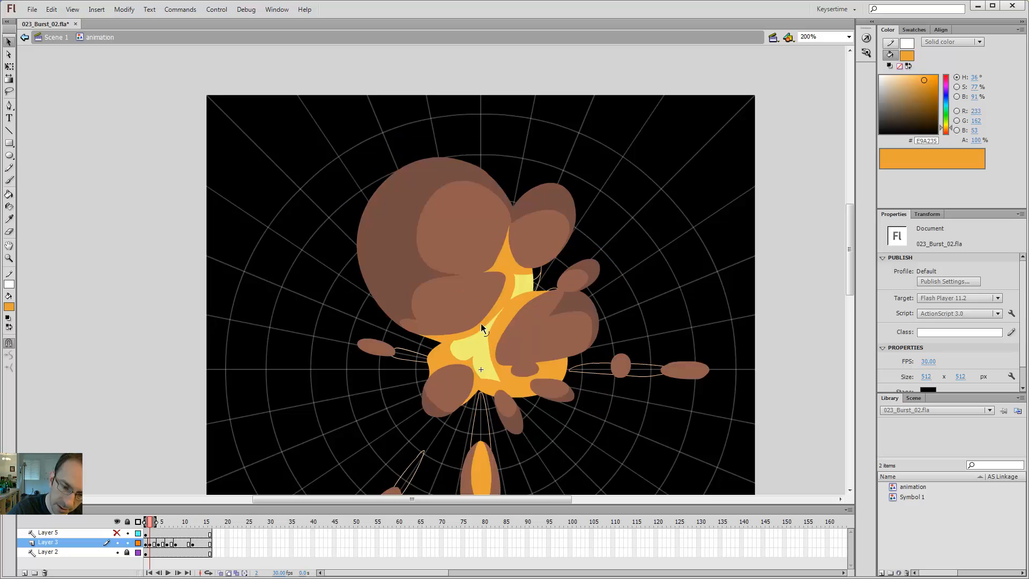
pyautogui.press(',')
pyautogui.press('.')
pyautogui.press(',')
# Join the orange rim around the lower-left puff to the curved flame above it and compare with frame 2.
pyautogui.press('y')
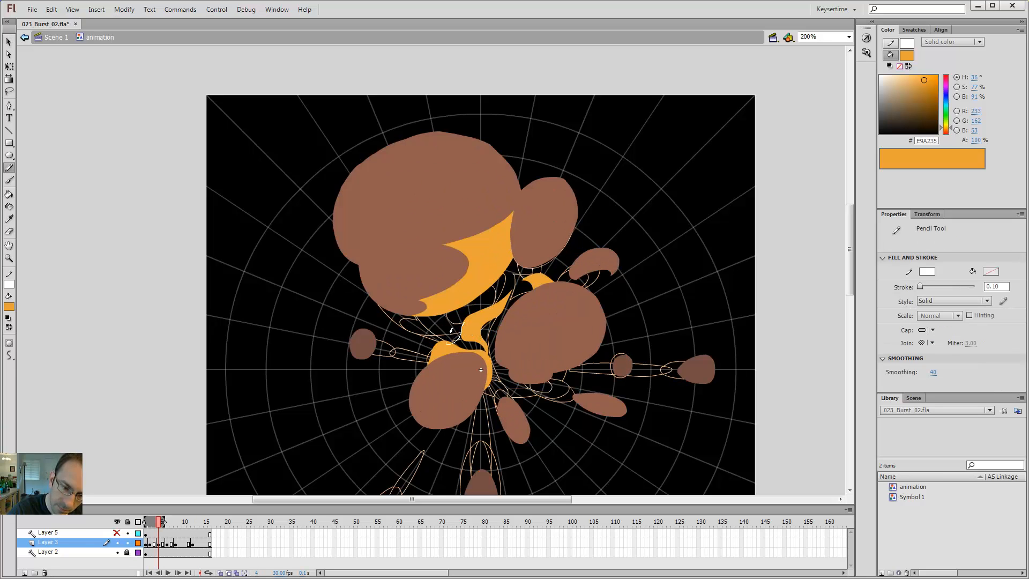
pyautogui.press('v')
pyautogui.press(',')
pyautogui.press(',')
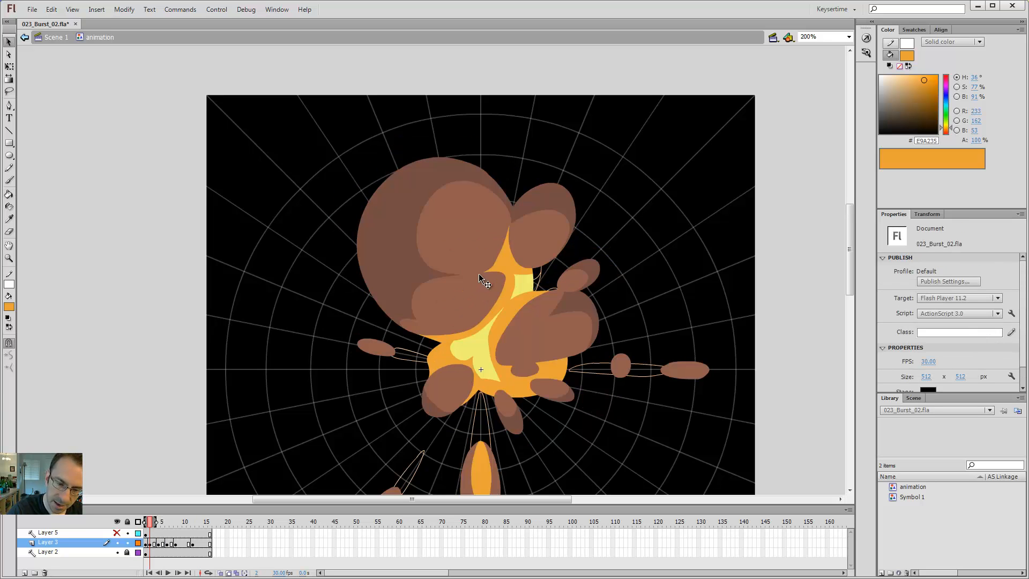
pyautogui.press('.')
pyautogui.press('.')
pyautogui.press(',')
pyautogui.press(',')
pyautogui.press('.')
pyautogui.press('.')
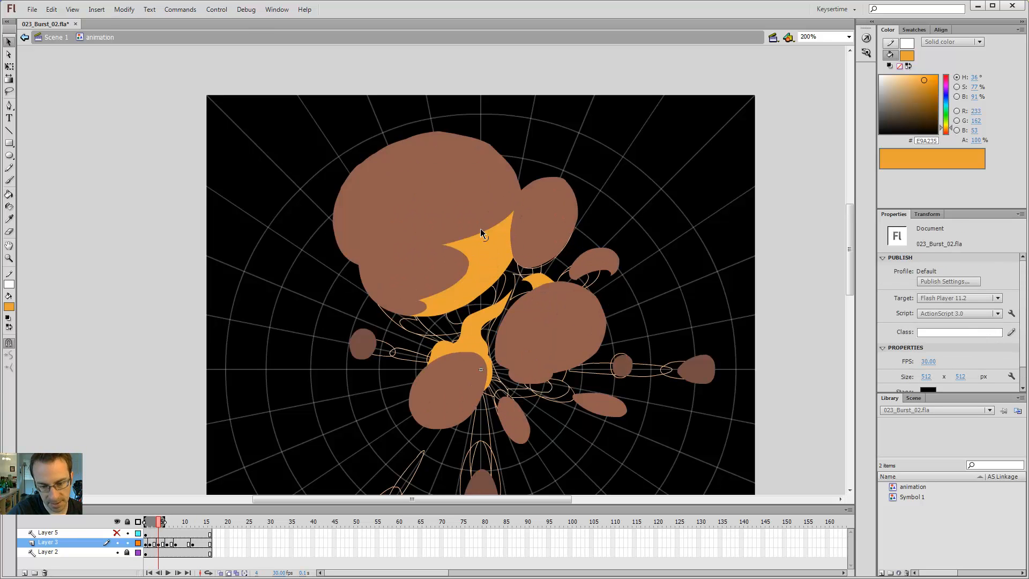
# Widen frame 4's orange core with a smooth curved edge from the rim's left end up to the flame, filled orange.
pyautogui.press('.')
pyautogui.press(',')
pyautogui.press('y')
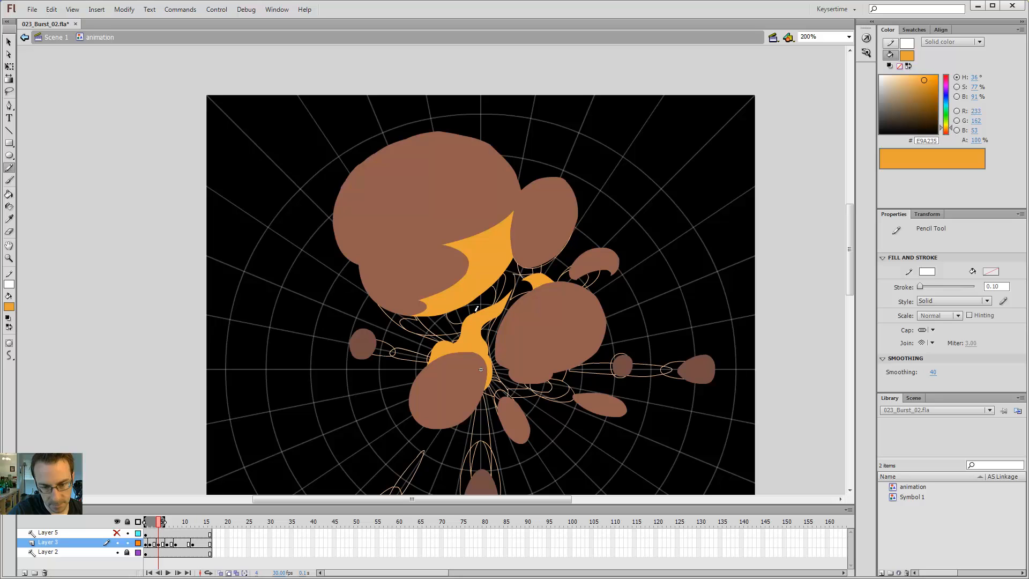
pyautogui.press('.')
pyautogui.press(',')
pyautogui.moveTo(435, 343); pyautogui.dragTo(436, 347)
pyautogui.press('v')
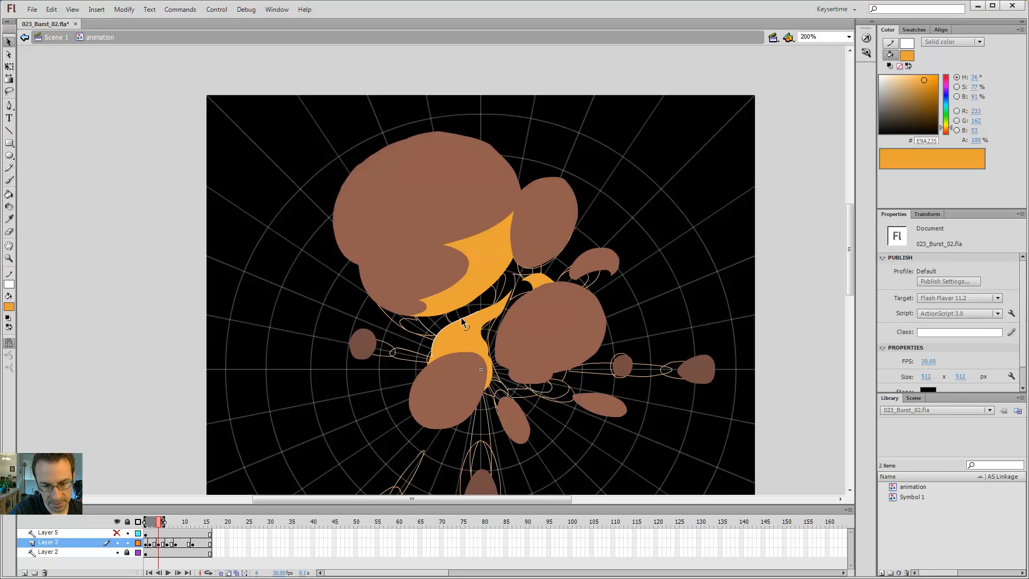
# Flip between frames 2 and 4 to compare the widened orange core with the earlier burst.
pyautogui.press(',')
pyautogui.press(',')
pyautogui.press('.')
pyautogui.press('.')
pyautogui.press(',')
pyautogui.press(',')
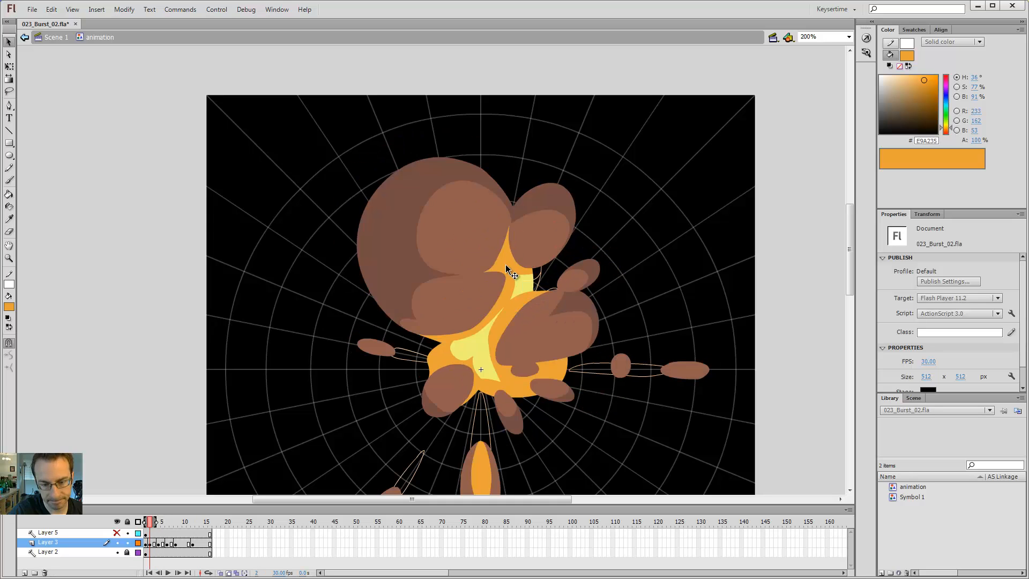
pyautogui.press('.')
pyautogui.press('.')
pyautogui.press('y')
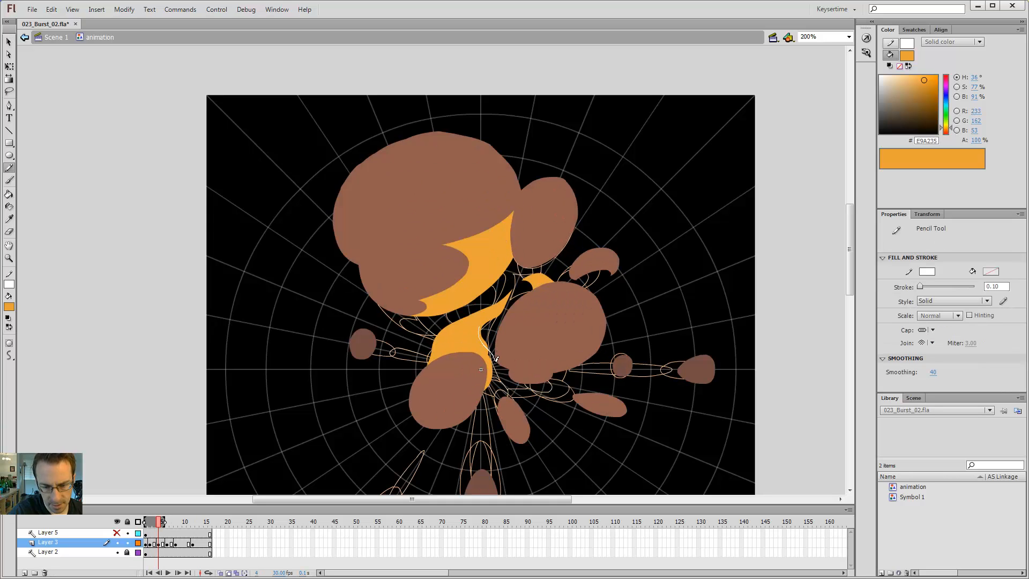
pyautogui.moveTo(495, 361); pyautogui.dragTo(494, 379)
pyautogui.hotkey('ctrl', 'z')
# Compare frames 2 and 4 to examine the area between the burst center and the large right smoke puff.
pyautogui.press(',')
pyautogui.press(',')
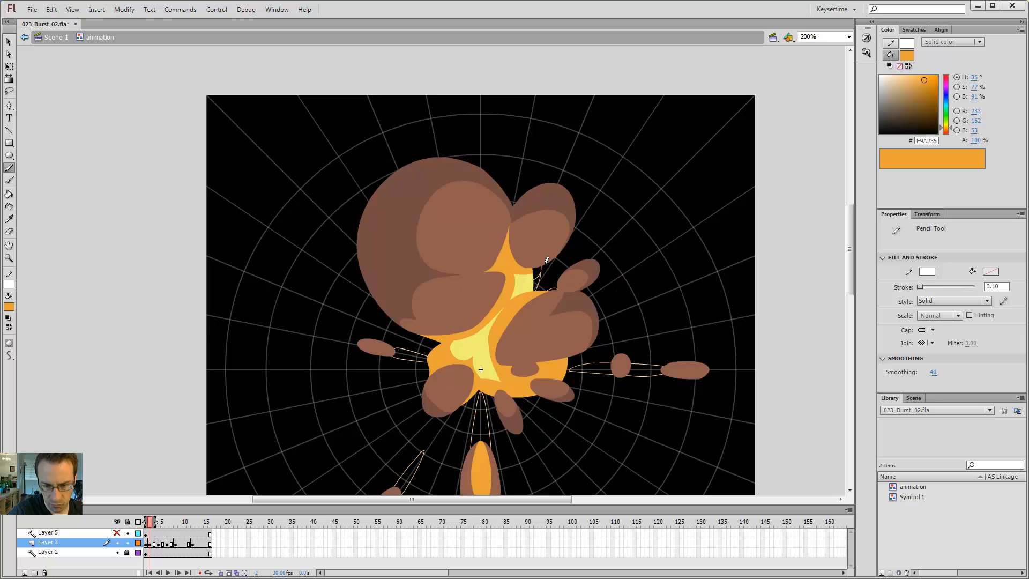
pyautogui.press('.')
pyautogui.press('.')
pyautogui.press(',')
pyautogui.press(',')
pyautogui.press('.')
pyautogui.press('.')
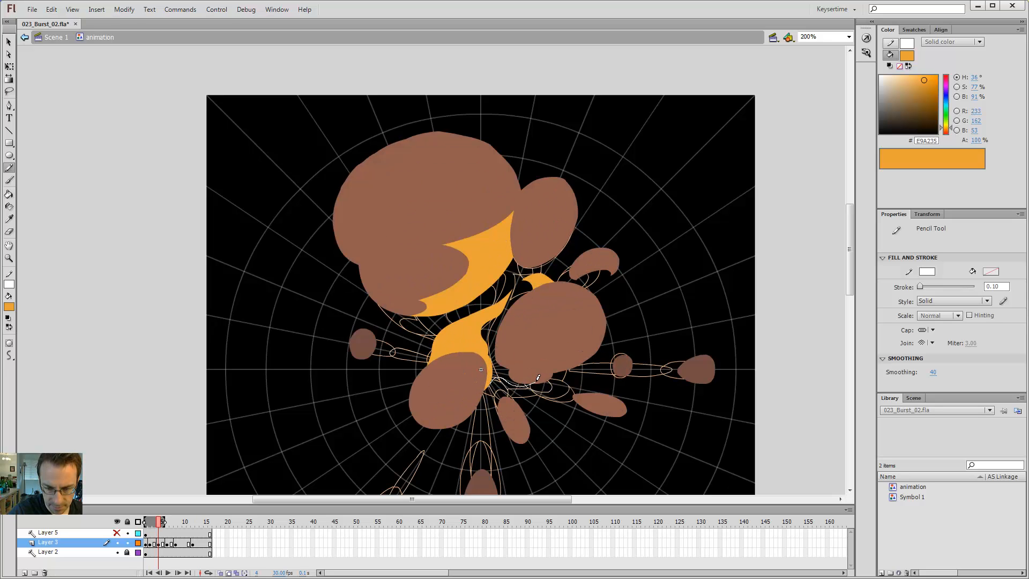
pyautogui.hotkey('ctrl', 'z')
pyautogui.press(',')
pyautogui.press(',')
pyautogui.press('.')
pyautogui.press('.')
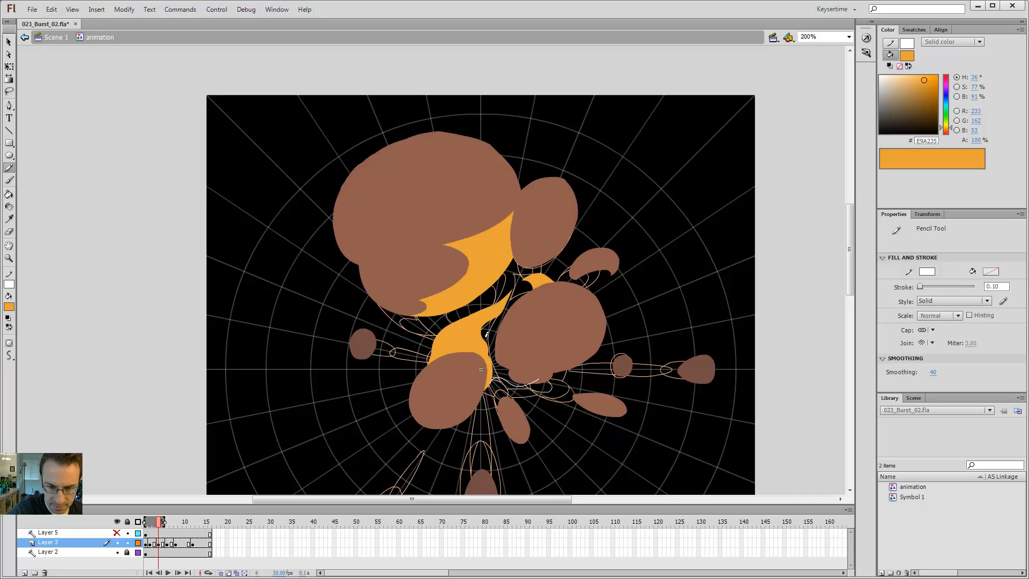
# Extend frame 4's orange core under the large right smoke puff, clear the leftover outline, and compare with frame 2.
pyautogui.press('v')
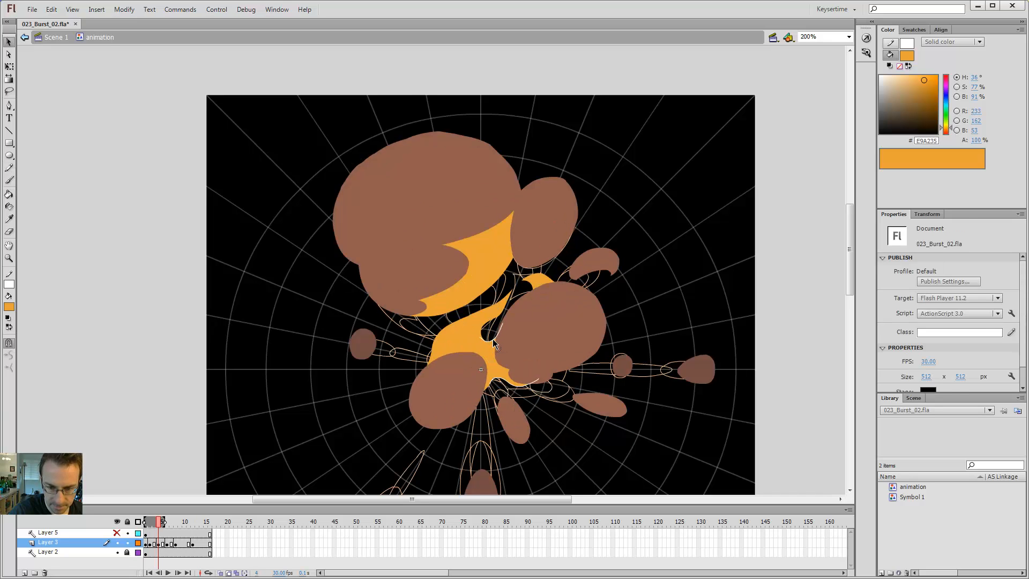
pyautogui.press(',')
pyautogui.press(',')
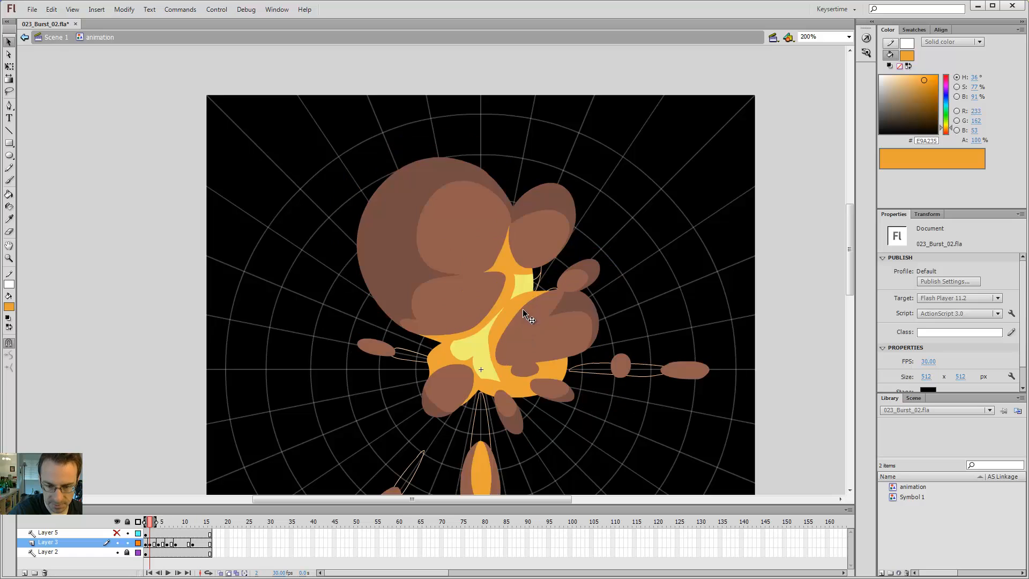
pyautogui.press('.')
pyautogui.press('.')
pyautogui.press(',')
pyautogui.press(',')
pyautogui.press('.')
pyautogui.press('.')
# Sketch a small crescent outline inside frame 4's orange core above the lower-left puff, using frame 2's yellow shape as reference.
pyautogui.press('y')
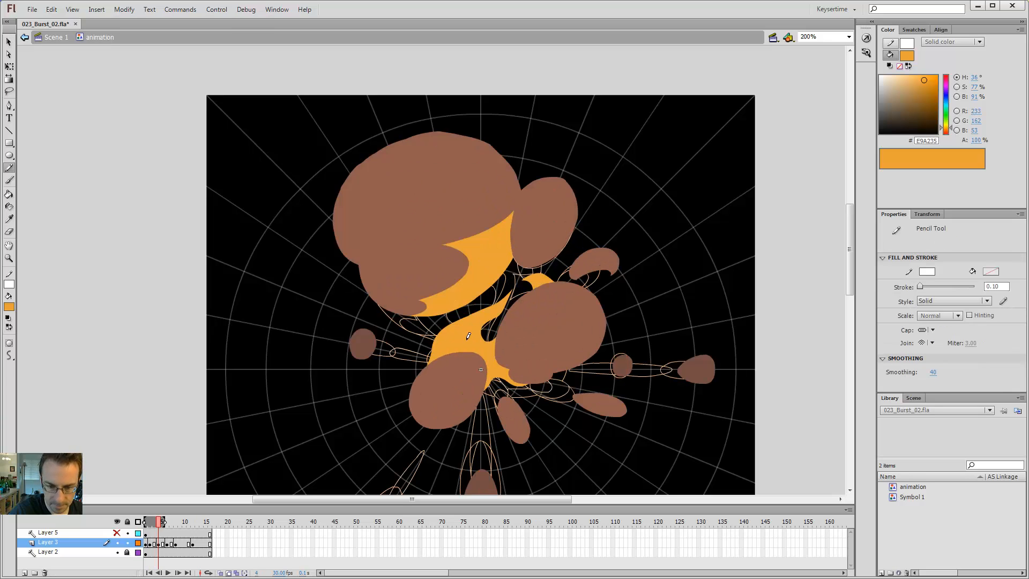
pyautogui.press(',')
pyautogui.press(',')
pyautogui.press('.')
pyautogui.press('.')
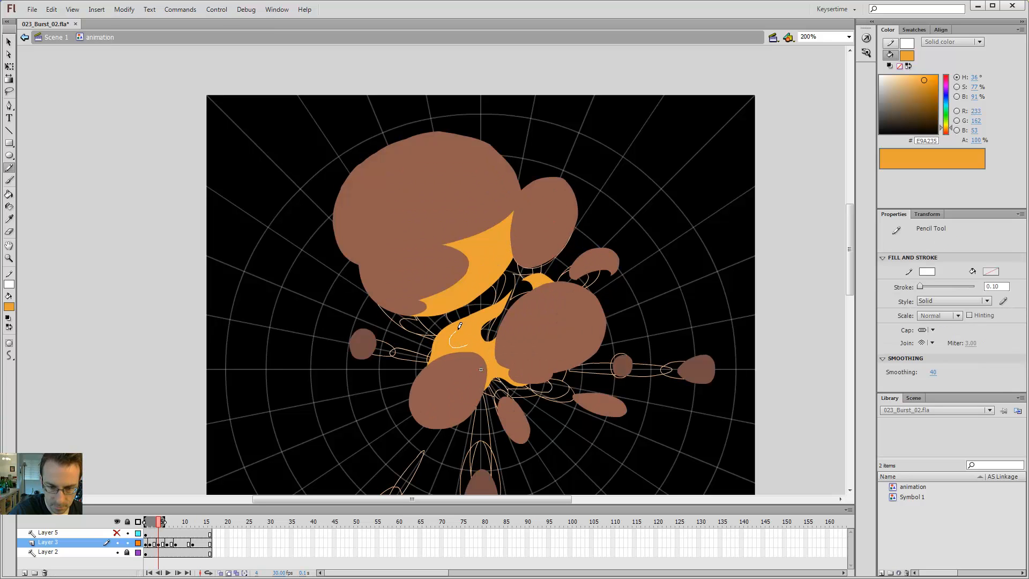
pyautogui.moveTo(460, 325); pyautogui.dragTo(470, 341)
# Fill frame 4's crescent with the pale yellow EEEE74 sampled from frame 2 and remove its outline.
pyautogui.press(',')
pyautogui.press(',')
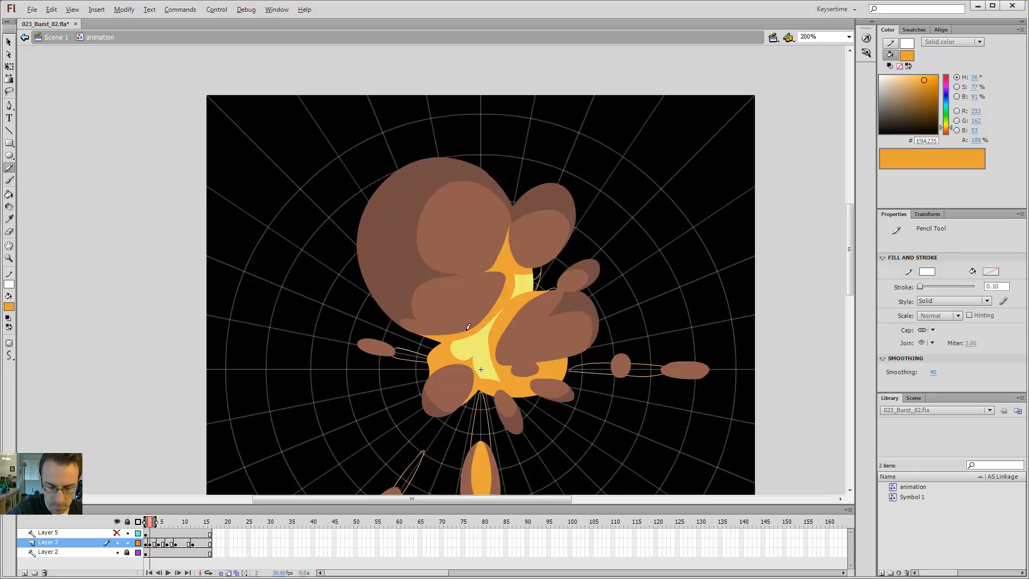
pyautogui.press('i')
pyautogui.click(468, 347)
pyautogui.press('.')
pyautogui.press('.')
pyautogui.click(460, 341)
pyautogui.press('v')
pyautogui.click(465, 340)
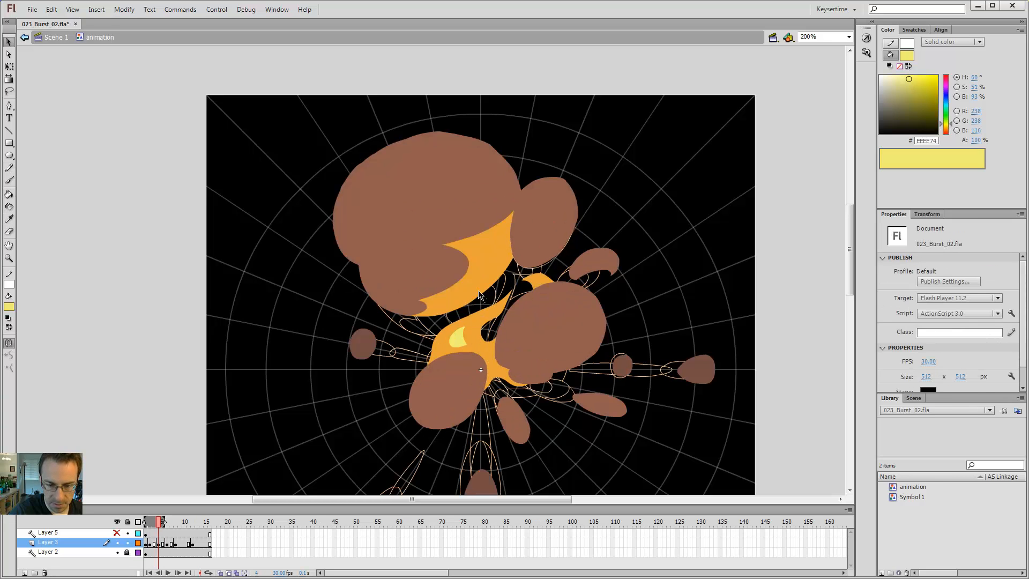
# Flip through frames 1, 2 and 4 to check how the yellow highlight shrinks across the burst.
pyautogui.press(',')
pyautogui.press(',')
pyautogui.press('.')
pyautogui.press('.')
pyautogui.press(',')
pyautogui.press(',')
pyautogui.press('.')
pyautogui.press('.')
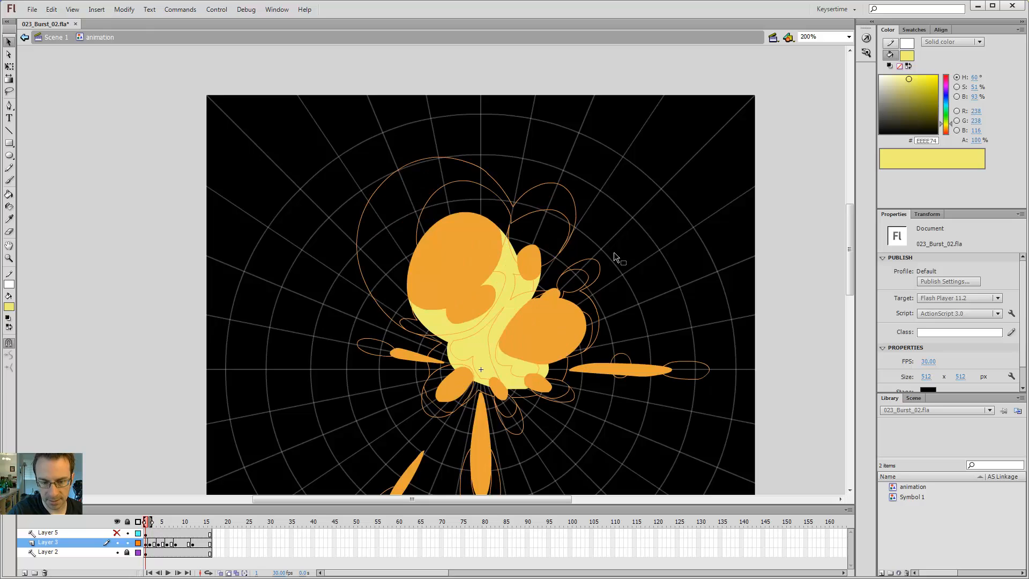
pyautogui.press(',')
pyautogui.press(',')
pyautogui.press(',')
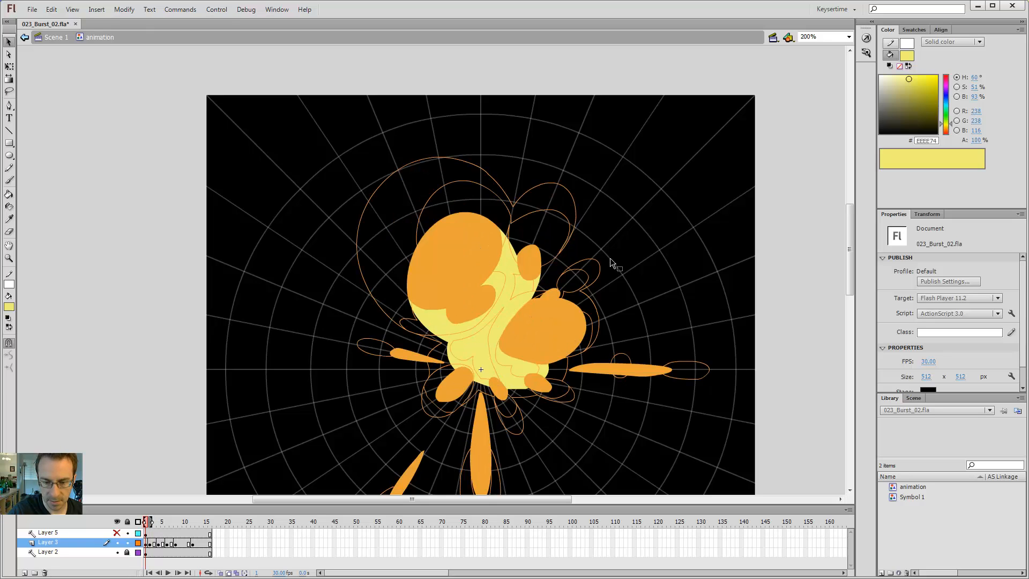
pyautogui.press('.')
pyautogui.press('.')
pyautogui.press('.')
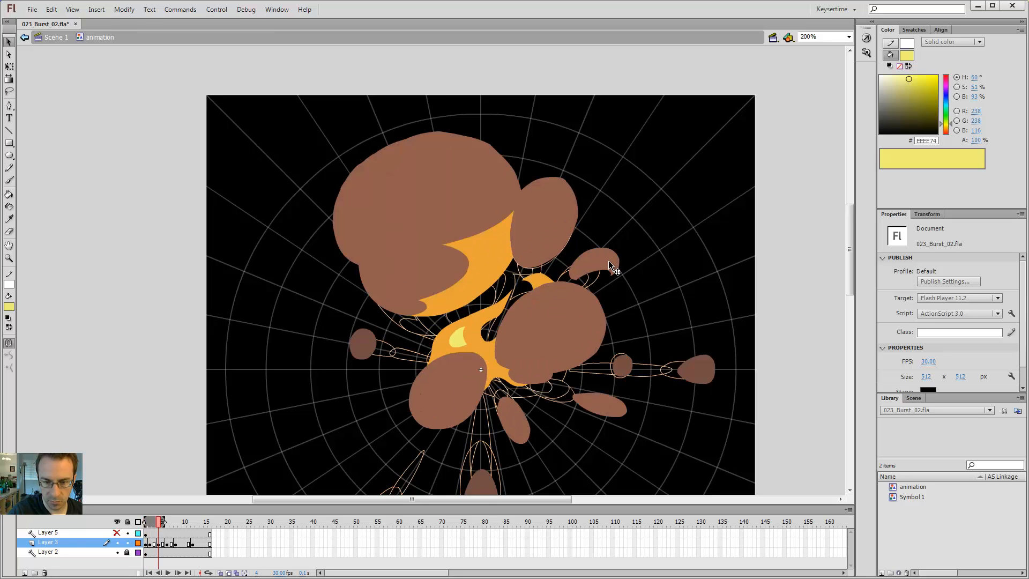
# Compare frames 2 and 4 repeatedly, including at 100% zoom, to examine the overall flow of smoke and flame.
pyautogui.press(',')
pyautogui.press(',')
pyautogui.press('.')
pyautogui.press('.')
pyautogui.press(',')
pyautogui.press(',')
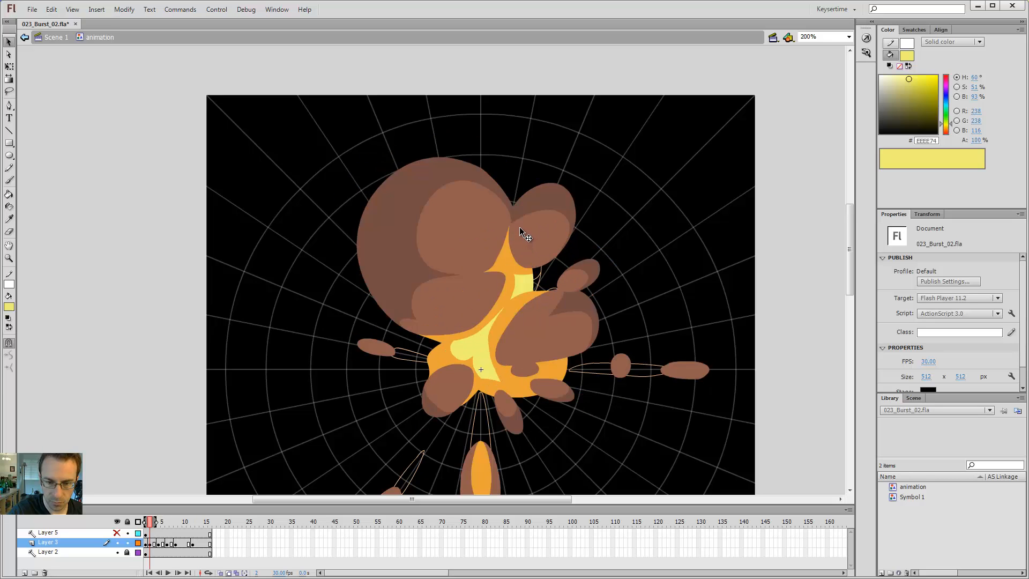
pyautogui.press('.')
pyautogui.press('.')
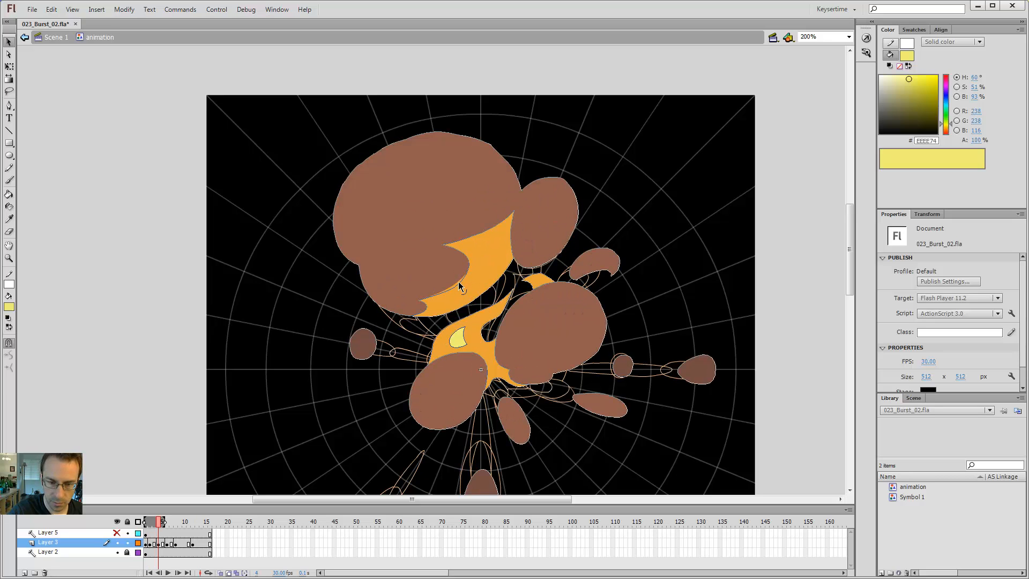
pyautogui.press(',')
pyautogui.press(',')
pyautogui.press('.')
pyautogui.press('.')
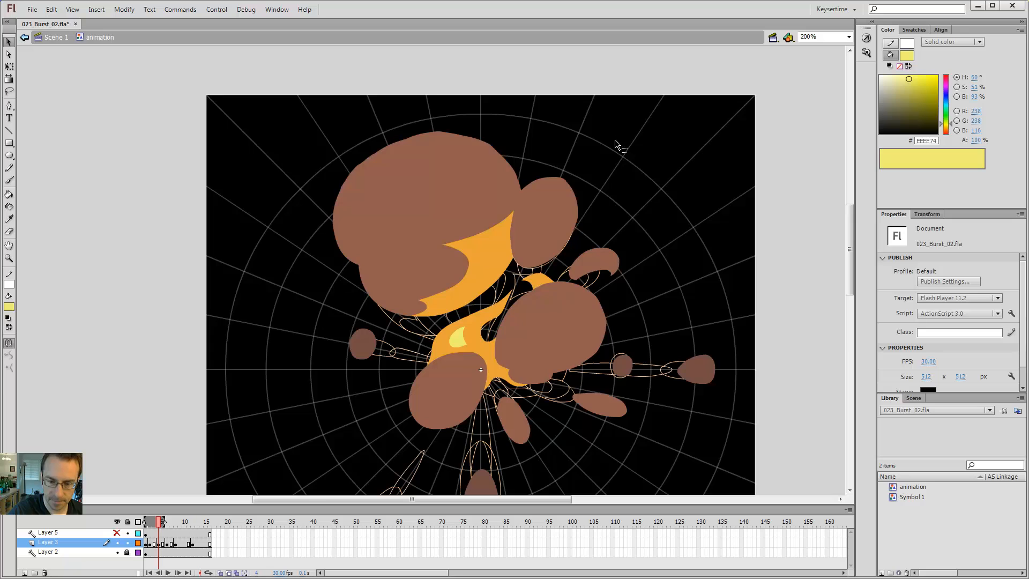
pyautogui.hotkey('ctrl', '1')
pyautogui.press(',')
pyautogui.press(',')
pyautogui.press('.')
pyautogui.press('.')
# Add a small orange teardrop highlight near the upper tip of frame 4's lowest debris piece, without an outline.
pyautogui.hotkey('ctrl', '=')
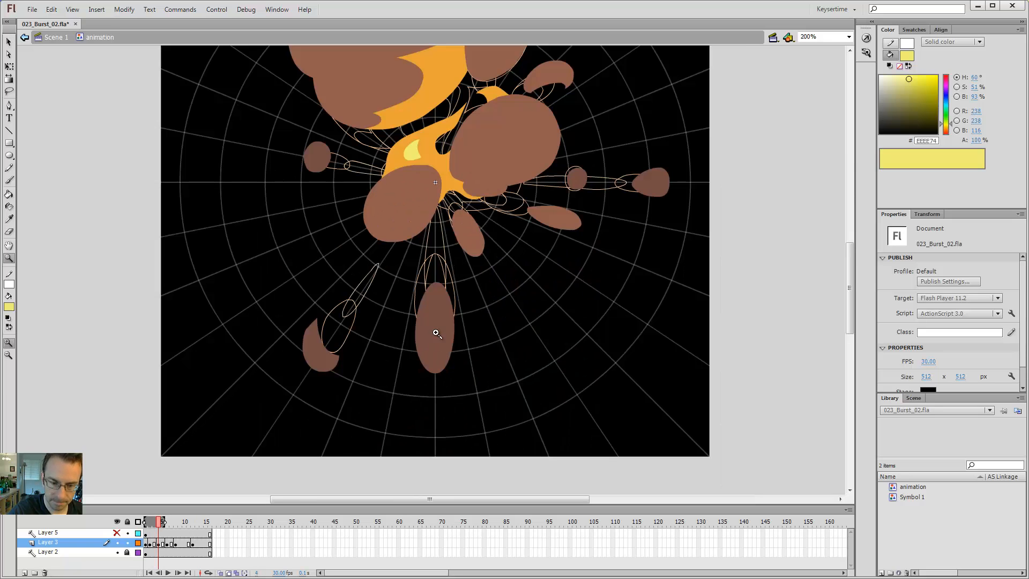
pyautogui.press('y')
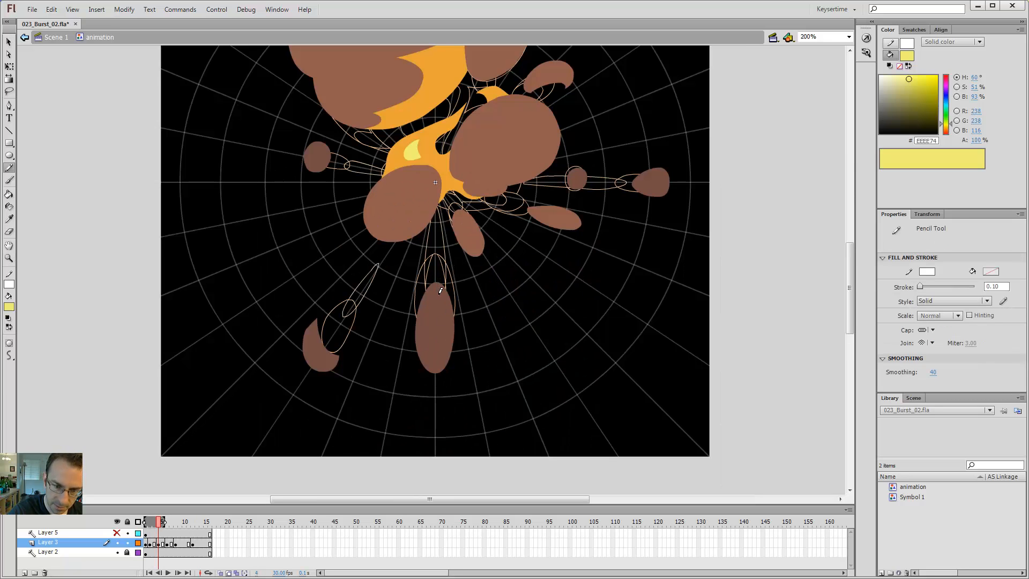
pyautogui.moveTo(441, 291)
pyautogui.mouseDown()
pyautogui.moveTo(433, 299)
pyautogui.moveTo(439, 288)
pyautogui.mouseUp()
pyautogui.press('i')
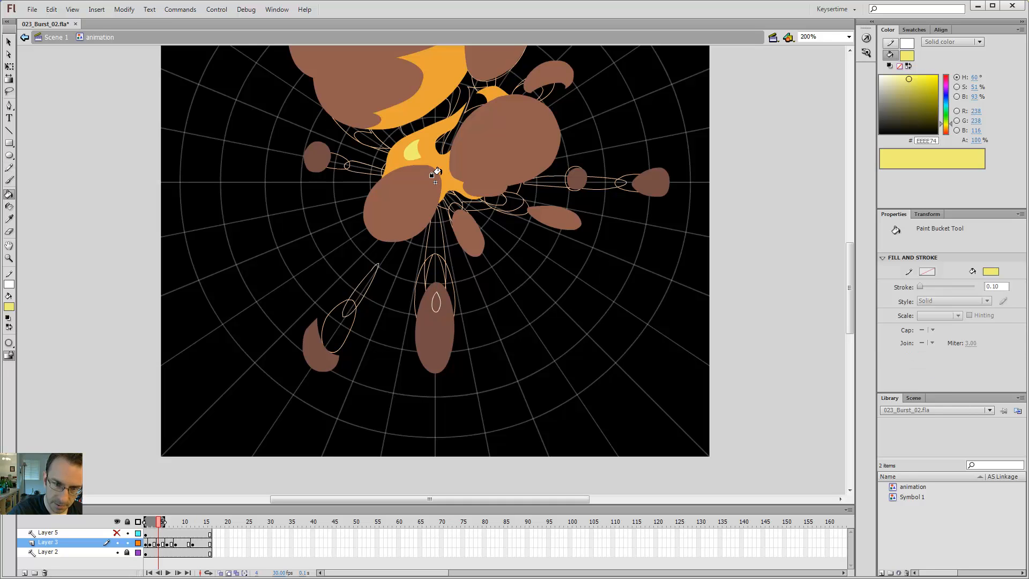
pyautogui.click(432, 166)
pyautogui.click(434, 299)
pyautogui.press('v')
pyautogui.click(437, 303)
# Enlarge the lowest debris piece's orange highlight to about 10.5 by 25 px, fill the added area orange, and delete its outline.
pyautogui.press('.')
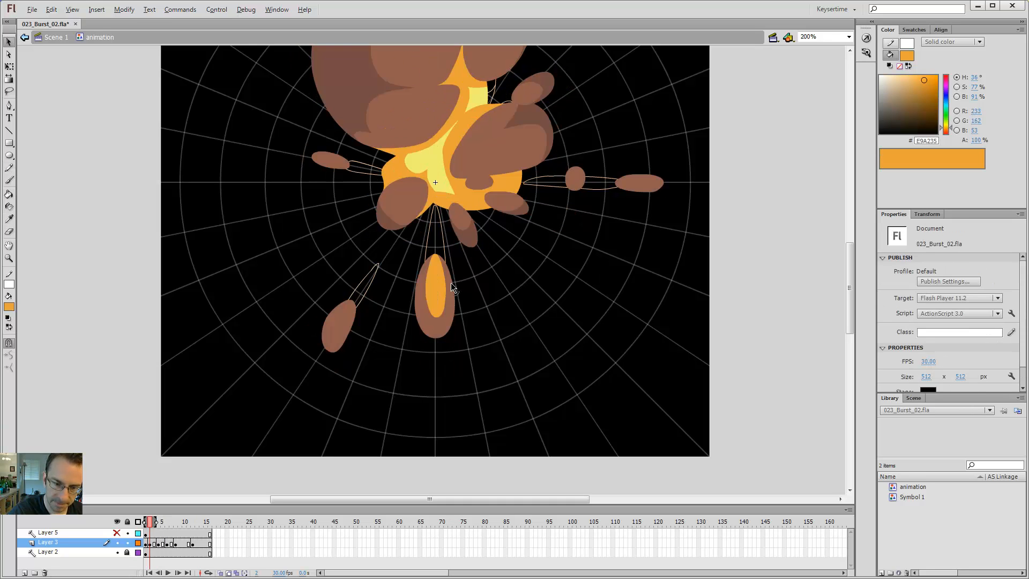
pyautogui.press(',')
pyautogui.press('y')
pyautogui.moveTo(435, 292); pyautogui.dragTo(433, 311)
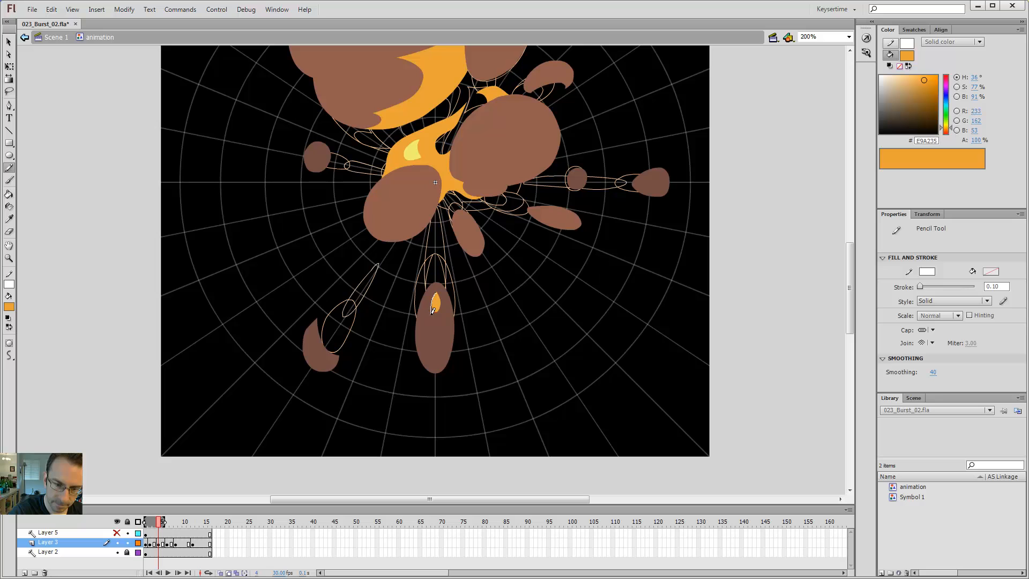
pyautogui.press('k')
pyautogui.click(436, 316)
pyautogui.press('v')
pyautogui.doubleClick(442, 312)
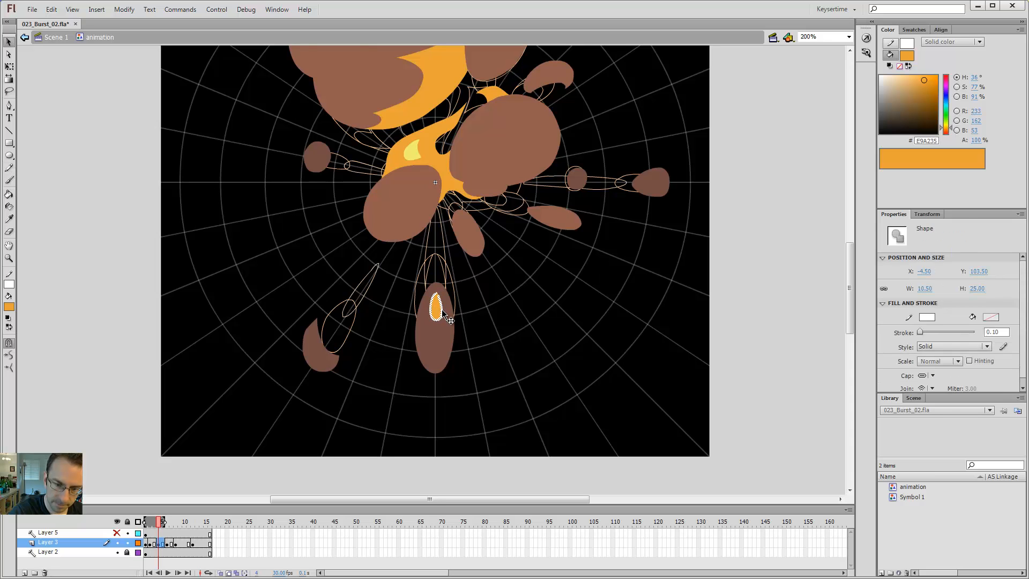
pyautogui.press('Delete')
# Compare frames 2, 4 and 6 to examine how the upper-right puff changes next to the flame.
pyautogui.press(',')
pyautogui.press('.')
pyautogui.press('.')
pyautogui.press('.')
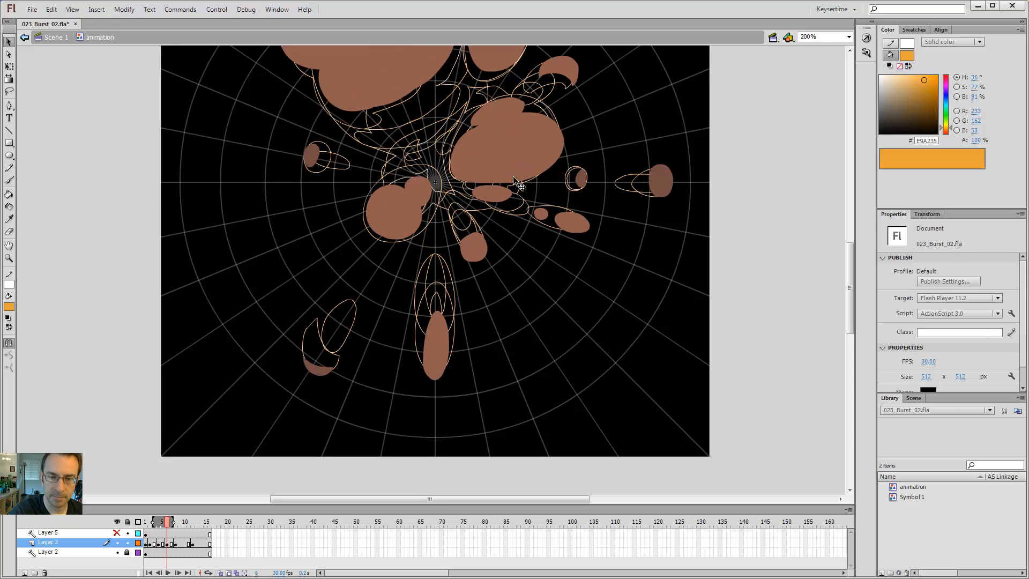
pyautogui.moveTo(511, 236); pyautogui.dragTo(510, 380)
pyautogui.press(',')
pyautogui.press(',')
pyautogui.press('y')
pyautogui.press(',')
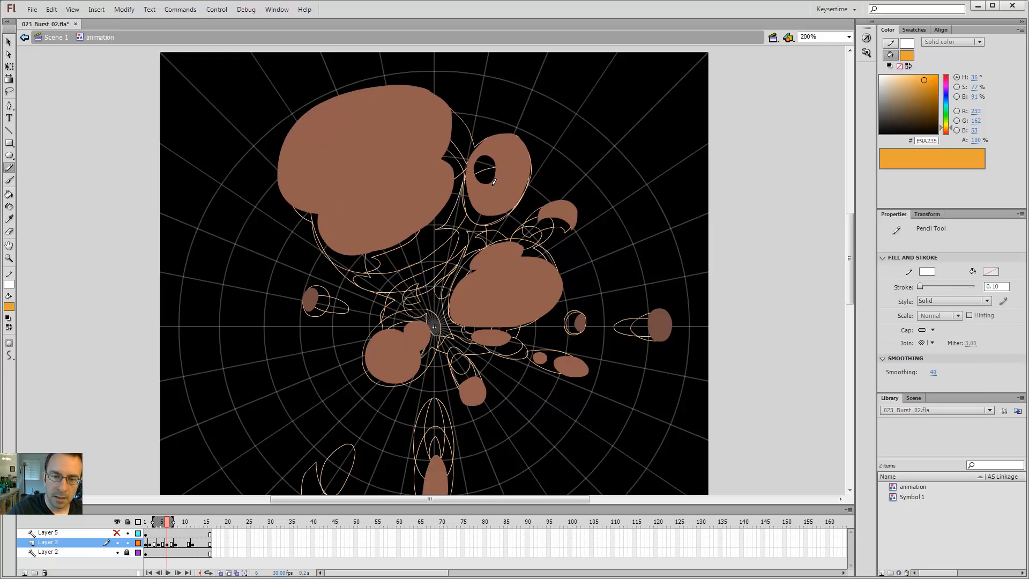
pyautogui.press(',')
pyautogui.press('.')
pyautogui.press('.')
pyautogui.press(',')
pyautogui.press(',')
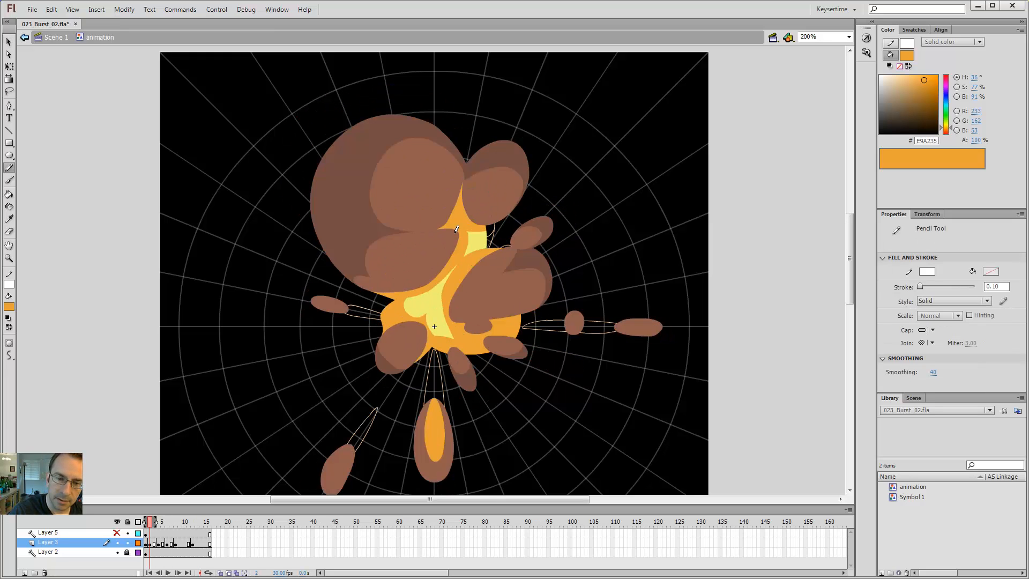
# Draw a small hooked flame shape on the lower edge of frame 4's upper-right puff, filled orange without an outline.
pyautogui.press('.')
pyautogui.press('.')
pyautogui.moveTo(500, 216); pyautogui.dragTo(504, 195)
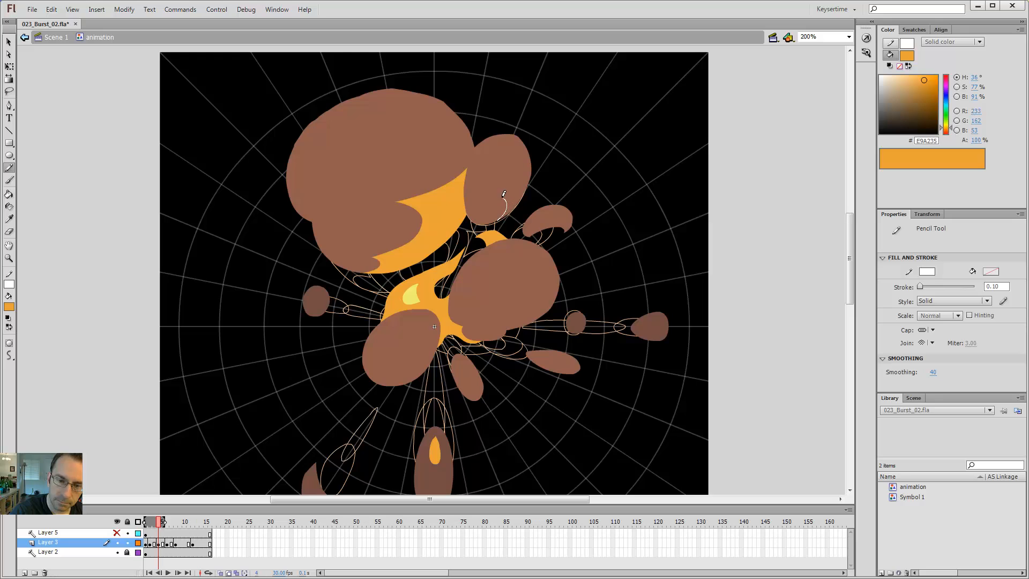
pyautogui.press('k')
pyautogui.click(510, 198)
pyautogui.press('v')
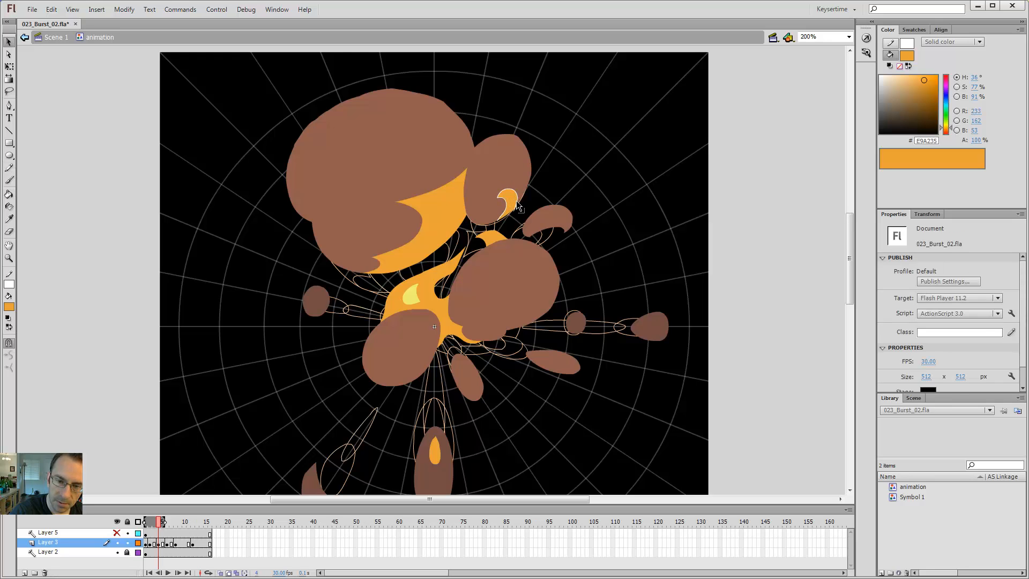
pyautogui.moveTo(518, 197); pyautogui.dragTo(519, 200)
# Sketch a small crescent outline inside the upper-right puff on frame 6, after checking frame 2.
pyautogui.press(',')
pyautogui.press(',')
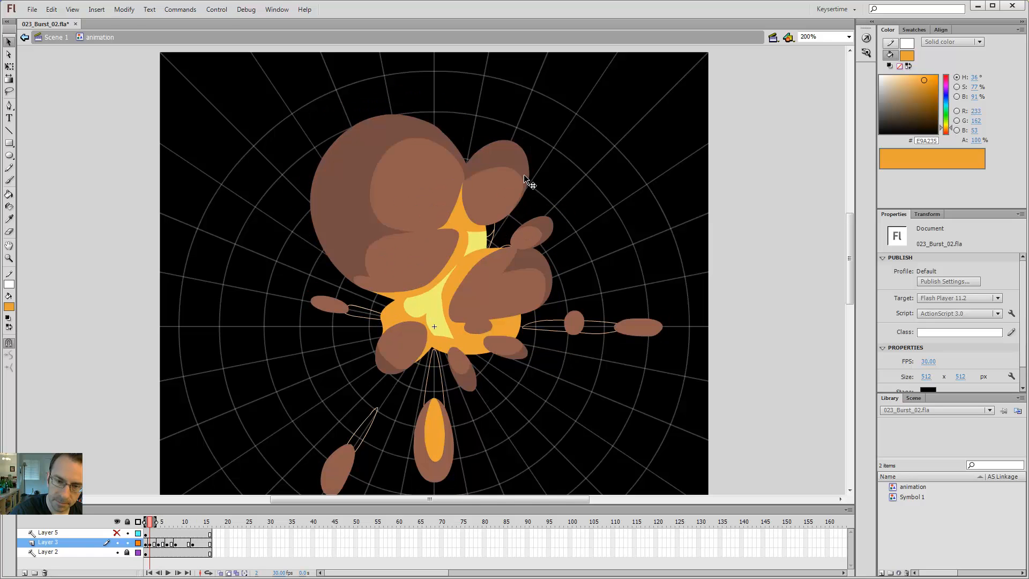
pyautogui.press('.')
pyautogui.press('.')
pyautogui.press('.')
pyautogui.press('.')
pyautogui.press('y')
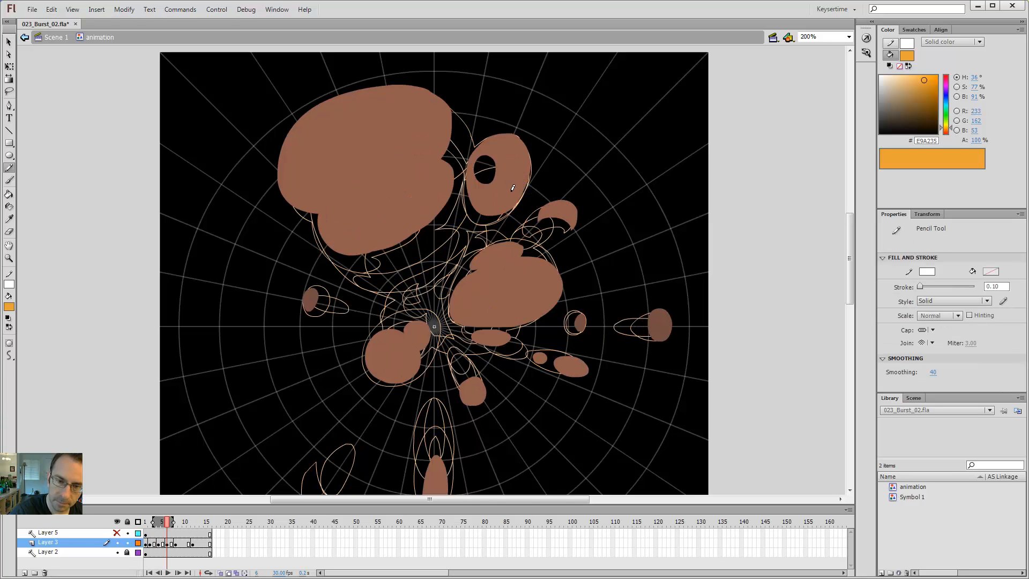
pyautogui.moveTo(505, 174)
pyautogui.mouseDown()
pyautogui.moveTo(508, 164)
pyautogui.moveTo(512, 193)
pyautogui.mouseUp()
# Undo the orange fill of frame 6's whole puff, fill only the small crescent orange, and delete its outline.
pyautogui.press('k')
pyautogui.click(509, 174)
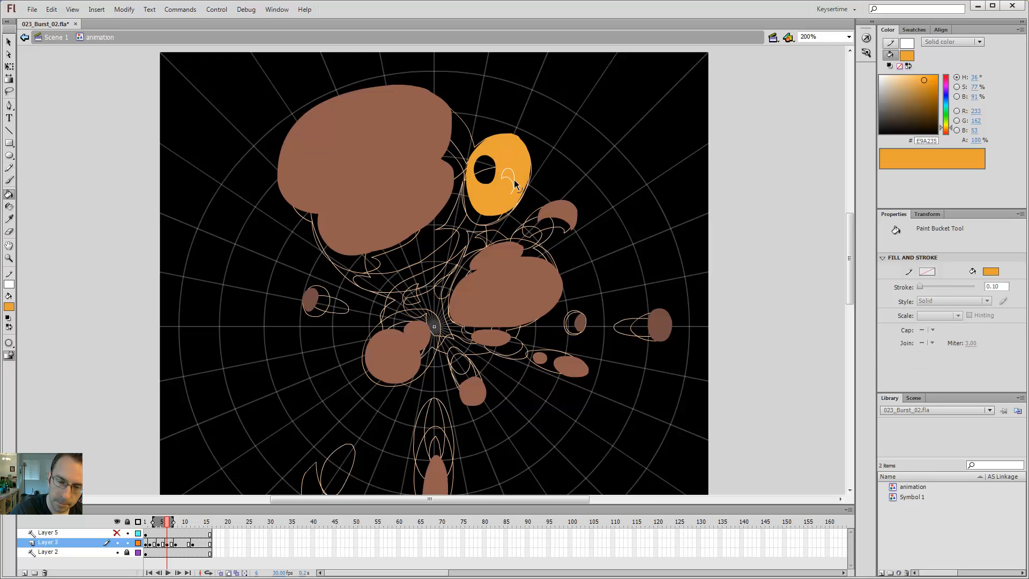
pyautogui.hotkey('ctrl', 'z')
pyautogui.press('v')
pyautogui.press('k')
pyautogui.click(512, 182)
pyautogui.press('v')
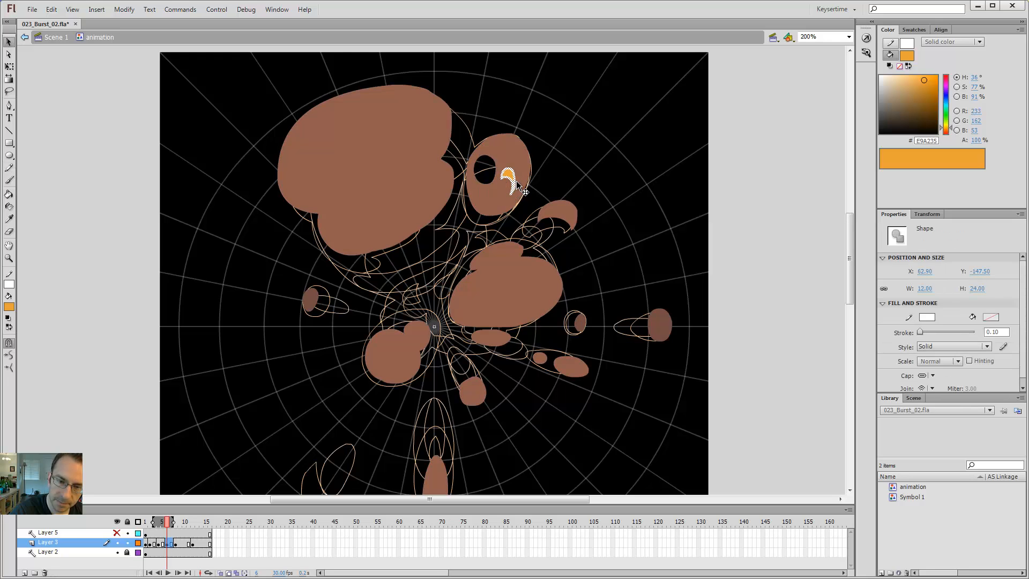
pyautogui.press('Return')
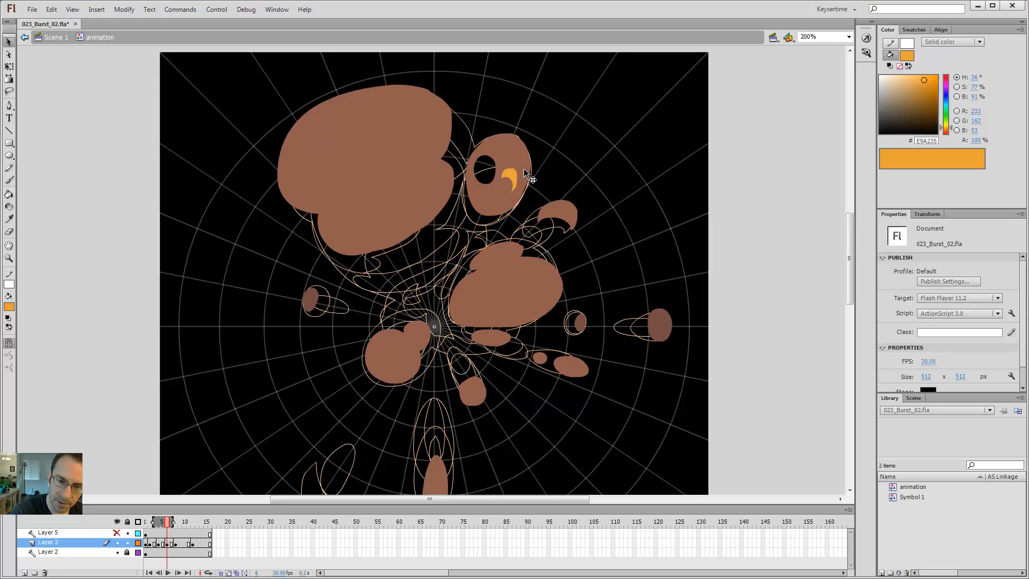
# Step through frames 4 to 8 to examine how the upper-right puff opens up around the orange crescent.
pyautogui.press(',')
pyautogui.press(',')
pyautogui.press(',')
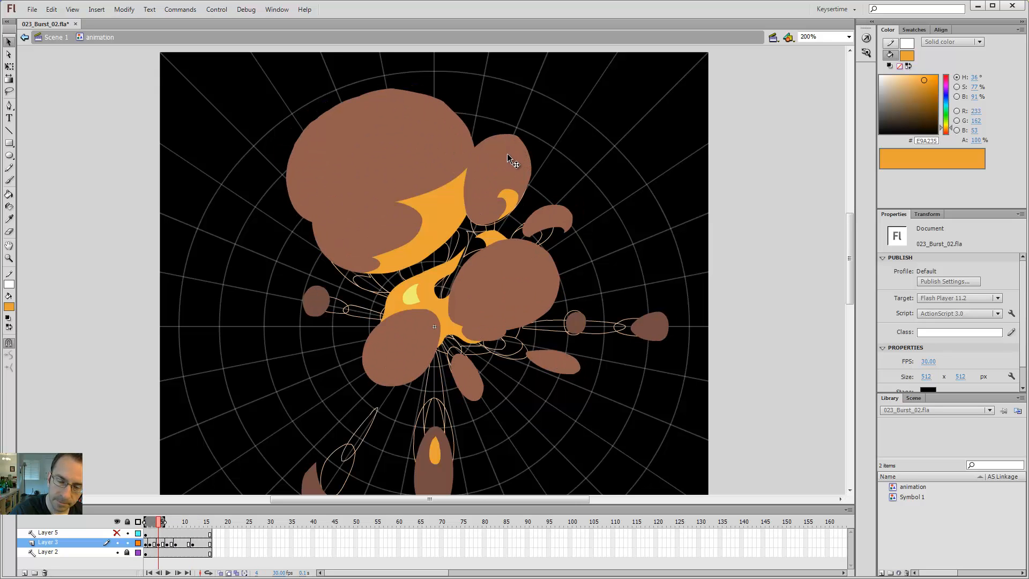
pyautogui.press('.')
pyautogui.press('.')
pyautogui.press('.')
pyautogui.press('y')
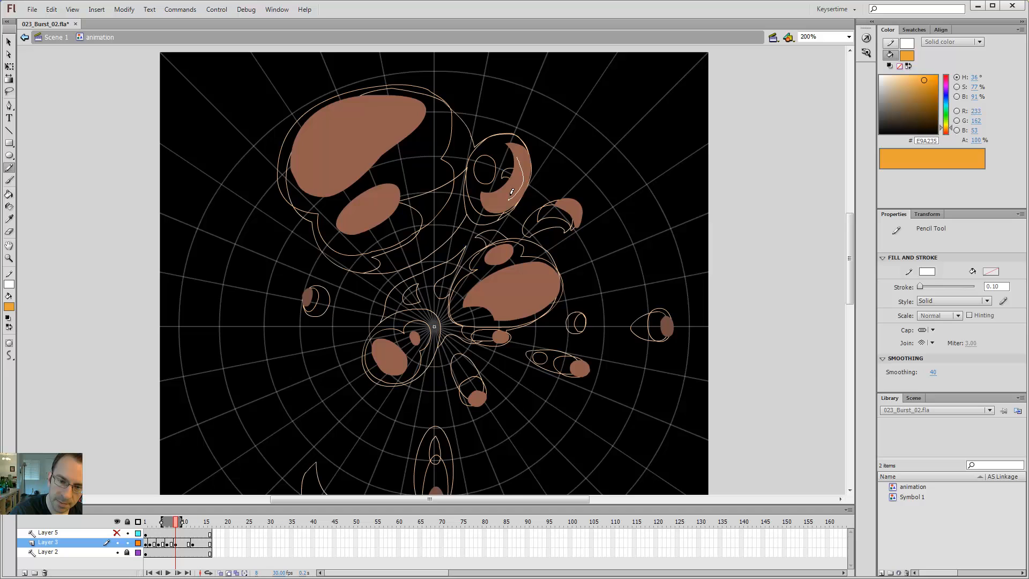
pyautogui.press(',')
pyautogui.press(',')
pyautogui.press(',')
pyautogui.press(',')
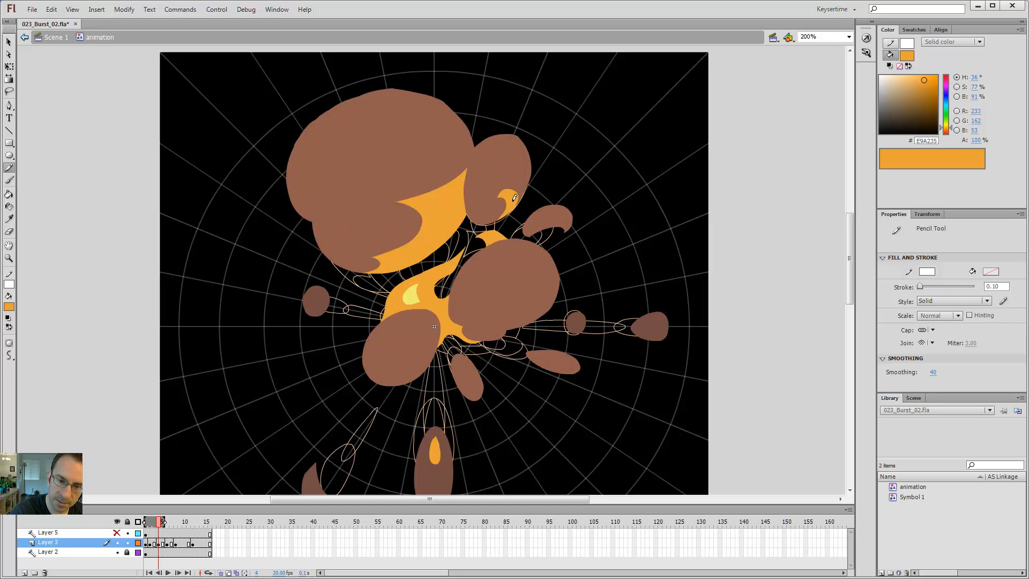
# Recolor the orange crescents on the upper-right puffs of frames 4 and 6 with the puff's brown 915D4D.
pyautogui.press('i')
pyautogui.click(504, 202)
pyautogui.click(510, 196)
pyautogui.press(',')
pyautogui.press(',')
pyautogui.press('.')
pyautogui.press('.')
pyautogui.press('.')
pyautogui.press('.')
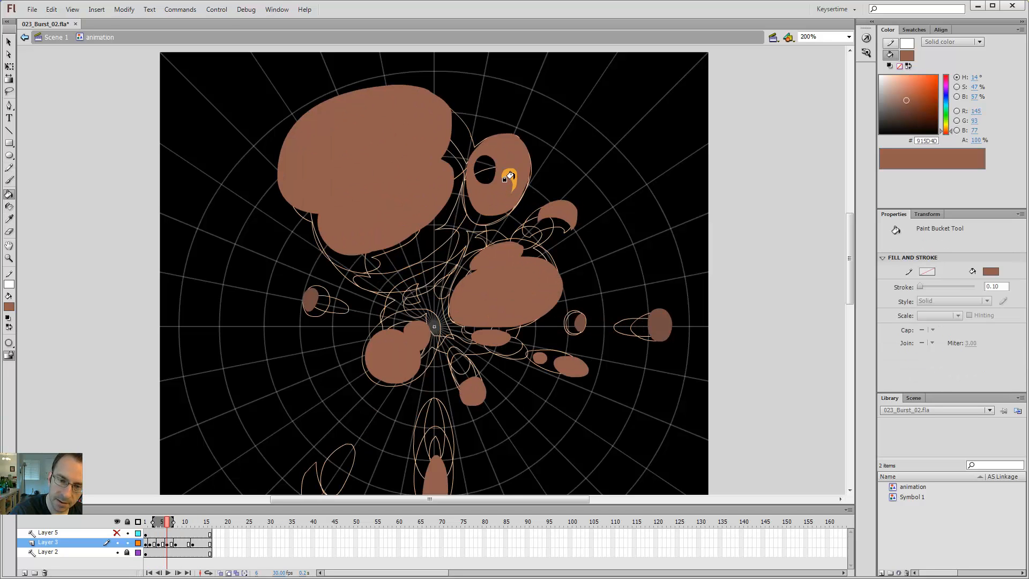
pyautogui.click(506, 179)
# Sketch a curved, notched edge across the underside of frame 4's upper-right puff, using frame 2 as reference.
pyautogui.press('y')
pyautogui.press(',')
pyautogui.press(',')
pyautogui.press(',')
pyautogui.press(',')
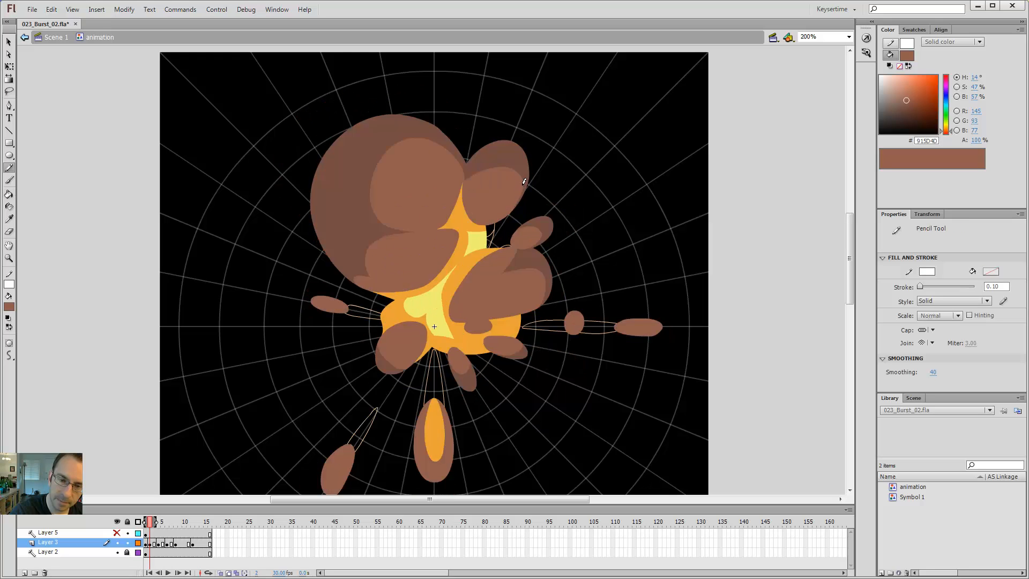
pyautogui.press('.')
pyautogui.press('.')
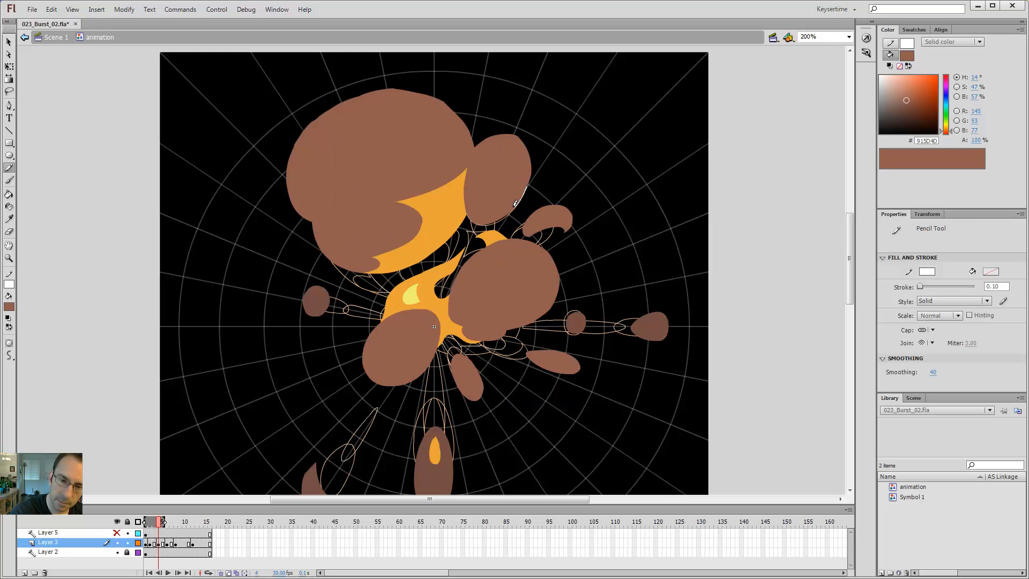
pyautogui.moveTo(507, 196)
pyautogui.mouseDown()
pyautogui.moveTo(489, 221)
pyautogui.moveTo(510, 214)
pyautogui.mouseUp()
# Fill the outlined underside of frame 4's upper-right puff with the flame's orange E9A235.
pyautogui.press('i')
pyautogui.click(498, 205)
pyautogui.press('i')
pyautogui.click(448, 205)
pyautogui.click(495, 211)
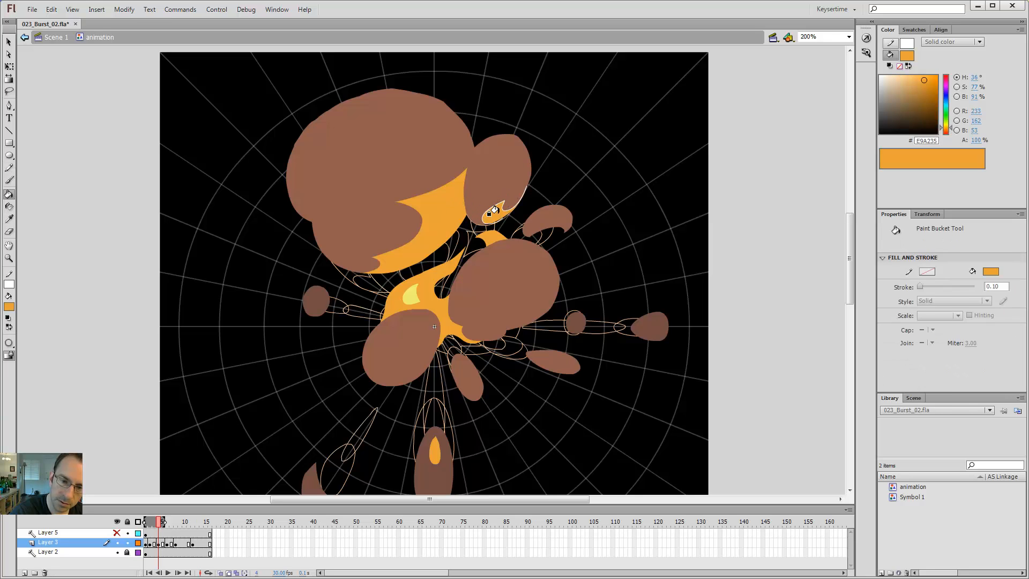
# Add an orange E9A235 highlight with a notched edge to the underside of frame 6's upper-right puff and remove its sketch outline.
pyautogui.press('.')
pyautogui.press('.')
pyautogui.press('y')
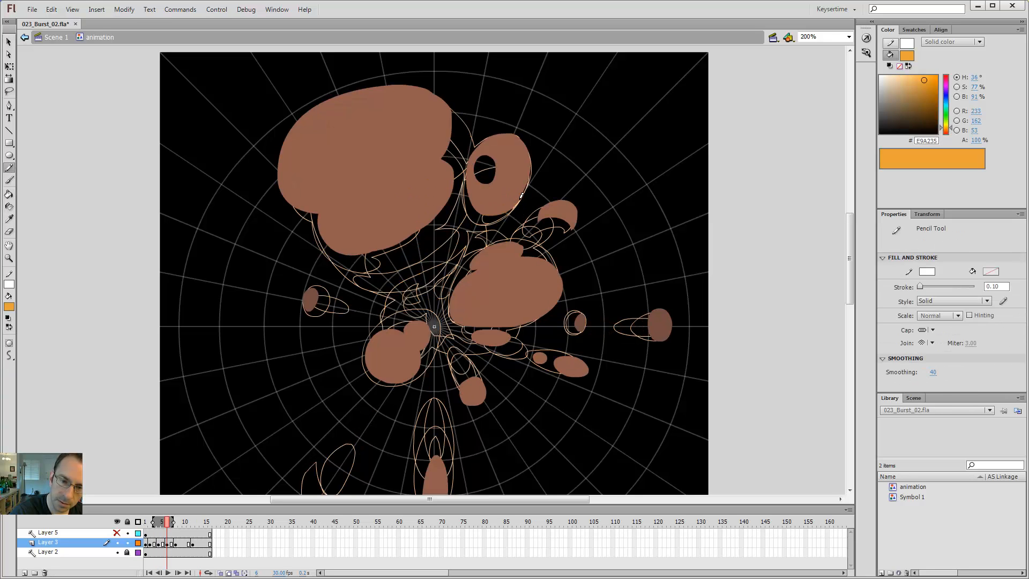
pyautogui.moveTo(508, 204); pyautogui.dragTo(502, 194)
pyautogui.press('k')
pyautogui.click(490, 208)
pyautogui.press('v')
pyautogui.doubleClick(511, 206)
pyautogui.press('Delete')
# Add an orange E9A235 highlight along the underside of frame 8's upper-right crescent and remove its sketch outline.
pyautogui.press('.')
pyautogui.press('.')
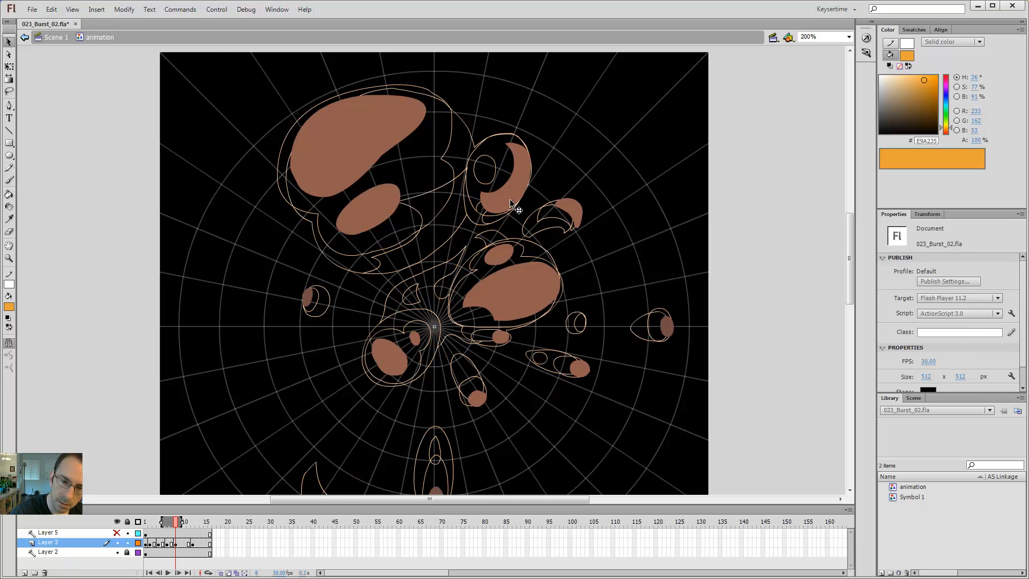
pyautogui.press('y')
pyautogui.moveTo(498, 201); pyautogui.dragTo(489, 198)
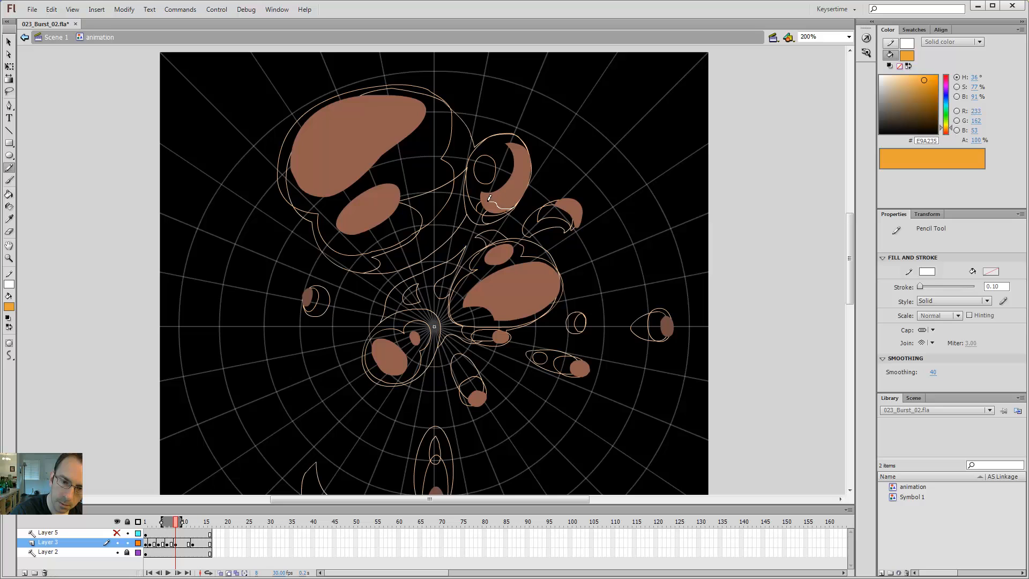
pyautogui.press('k')
pyautogui.click(490, 207)
pyautogui.press('v')
pyautogui.doubleClick(508, 208)
pyautogui.press('Delete')
# Step through frames 6 to 12 and preview the burst animation as a test movie.
pyautogui.press(',')
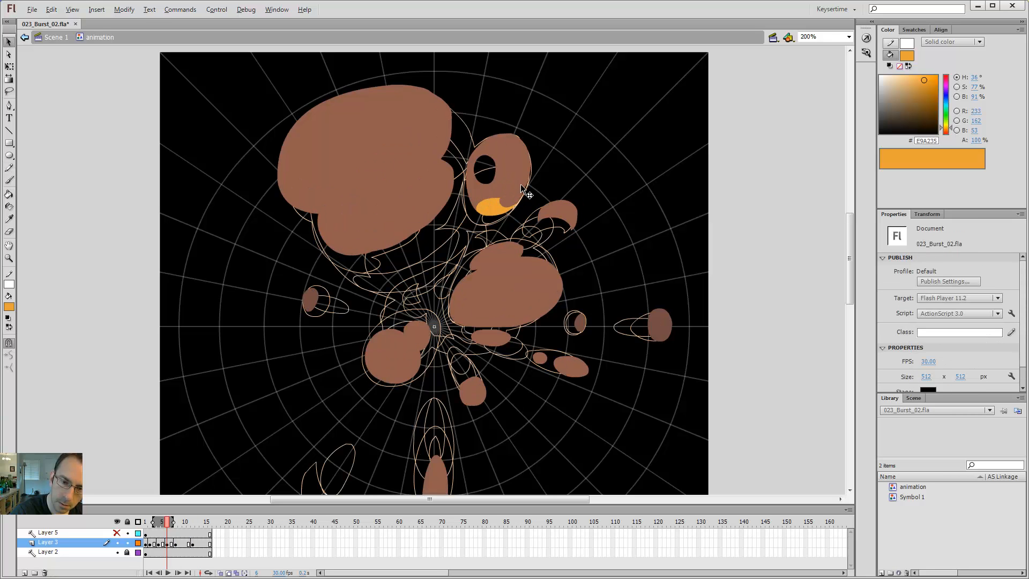
pyautogui.press('.')
pyautogui.press('.')
pyautogui.press('.')
pyautogui.press('.')
pyautogui.press('.')
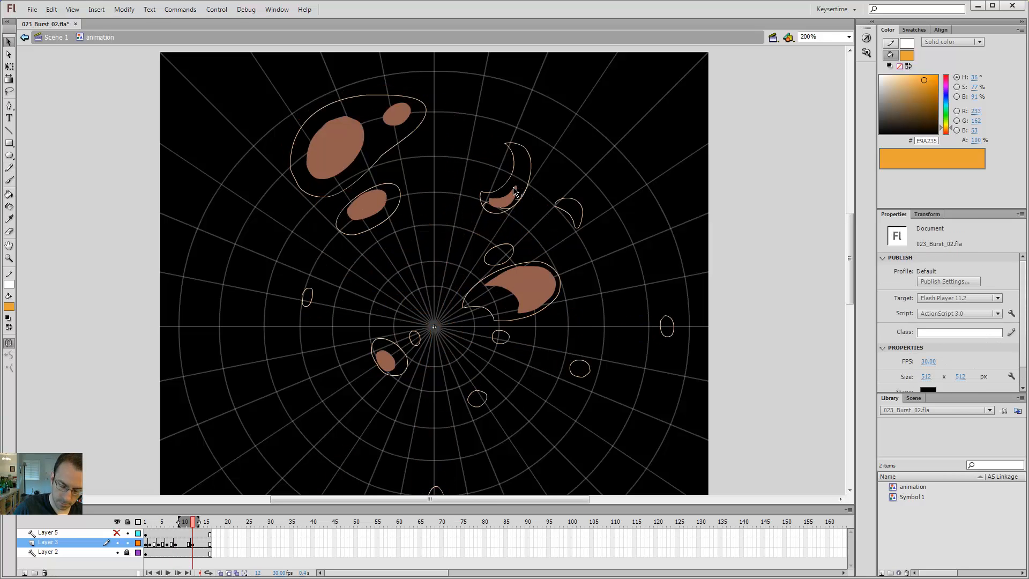
pyautogui.hotkey('ctrl', 'Return')
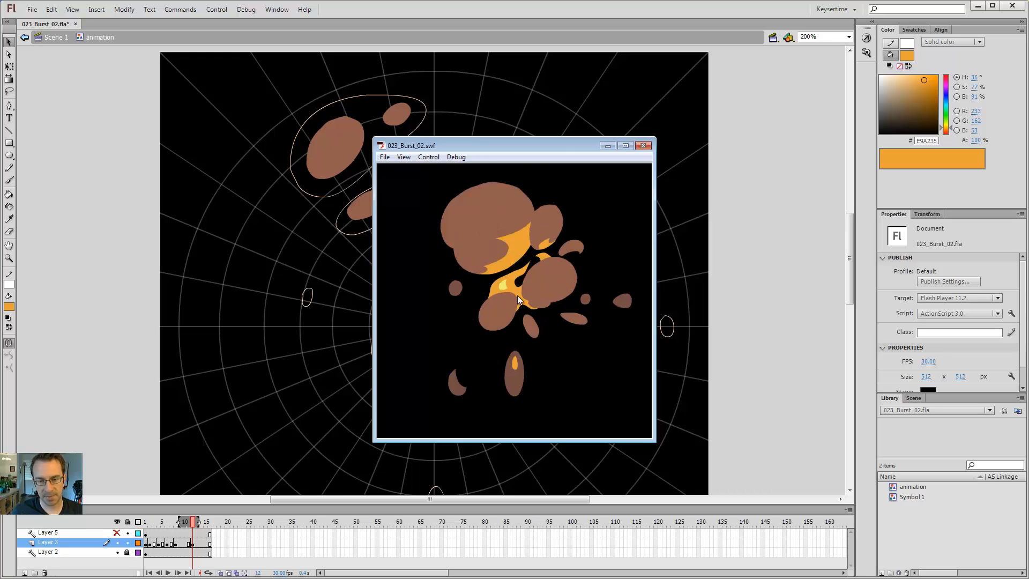
pyautogui.click(644, 145)
pyautogui.press('Return')
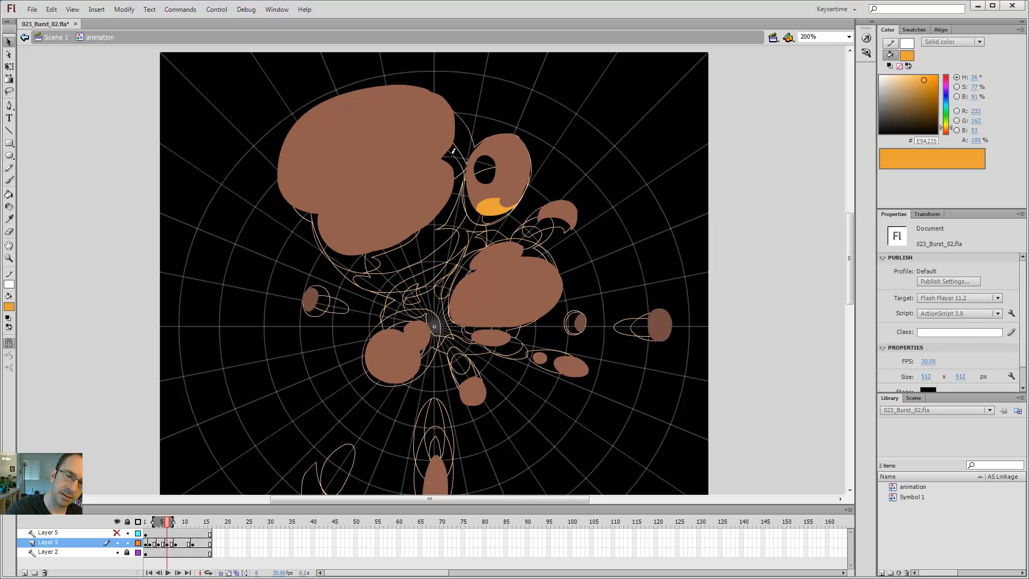
pyautogui.press('y')
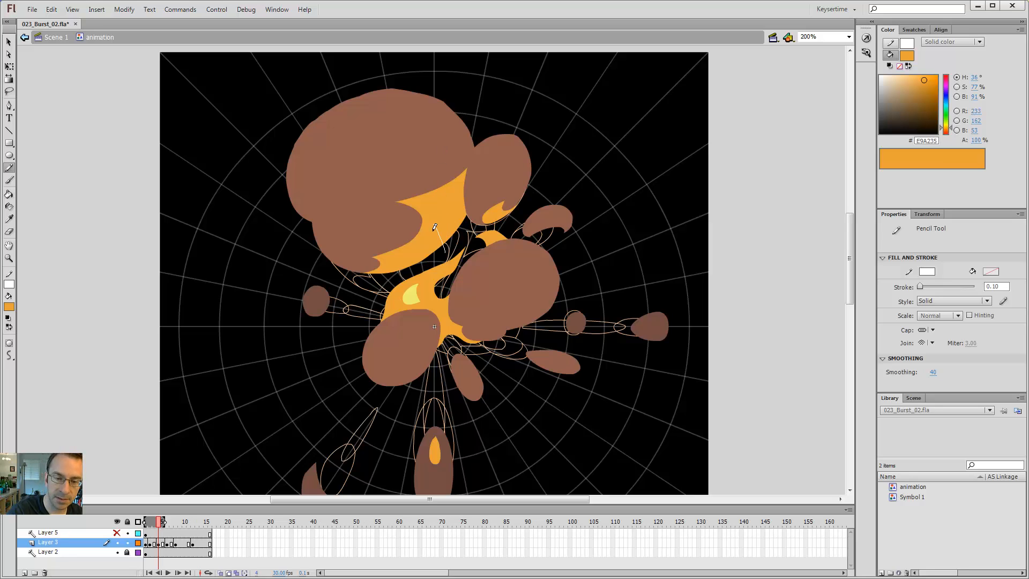
pyautogui.hotkey('ctrl', 'z')
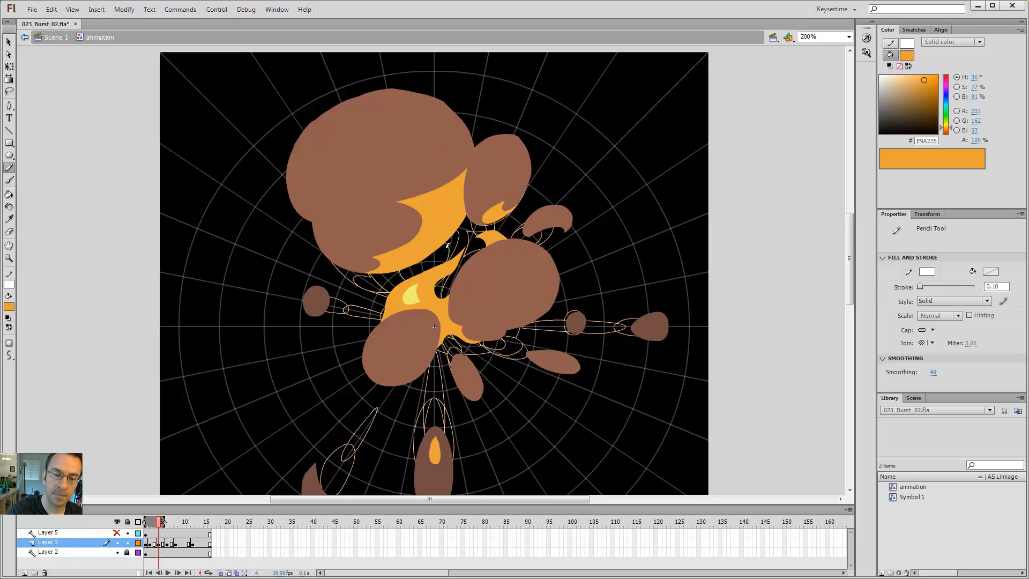
pyautogui.moveTo(431, 220); pyautogui.dragTo(442, 231)
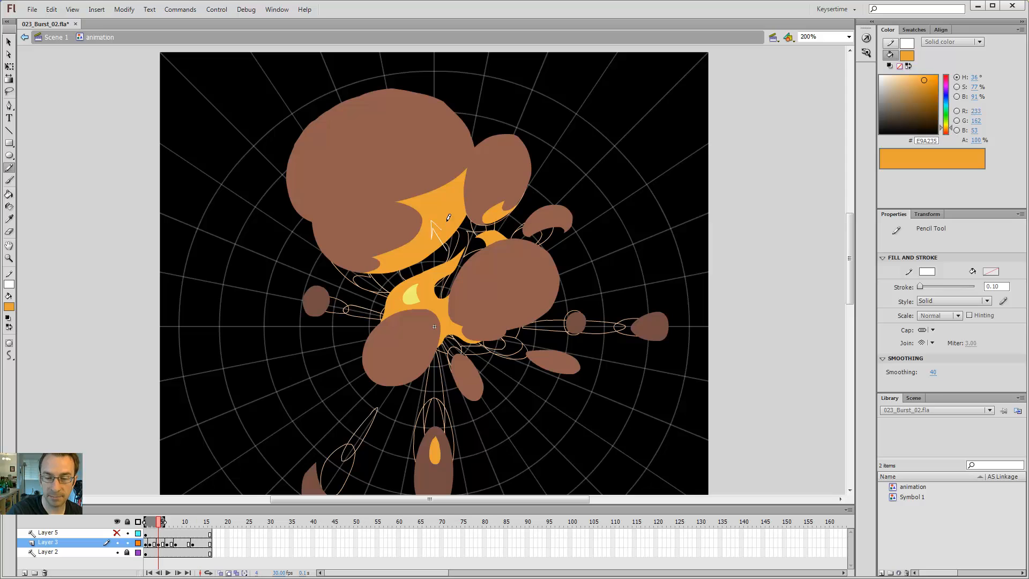
pyautogui.hotkey('ctrl', 'z')
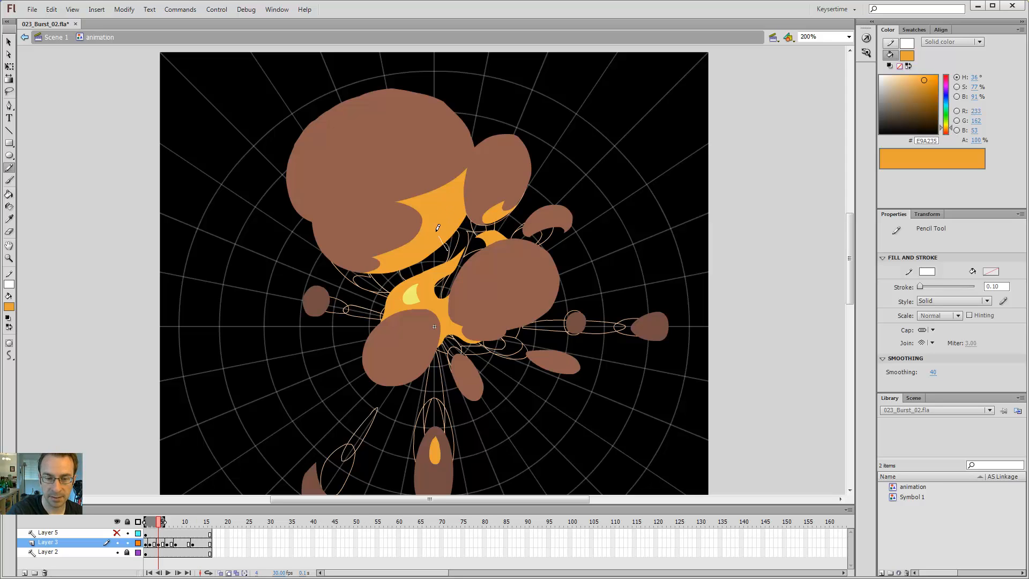
pyautogui.hotkey('ctrl', 'z')
# Step back and forth through frames 2 to 6 to examine how the flame beneath the large puff recedes.
pyautogui.press('.')
pyautogui.press('.')
pyautogui.press(',')
pyautogui.press(',')
pyautogui.press(',')
pyautogui.press(',')
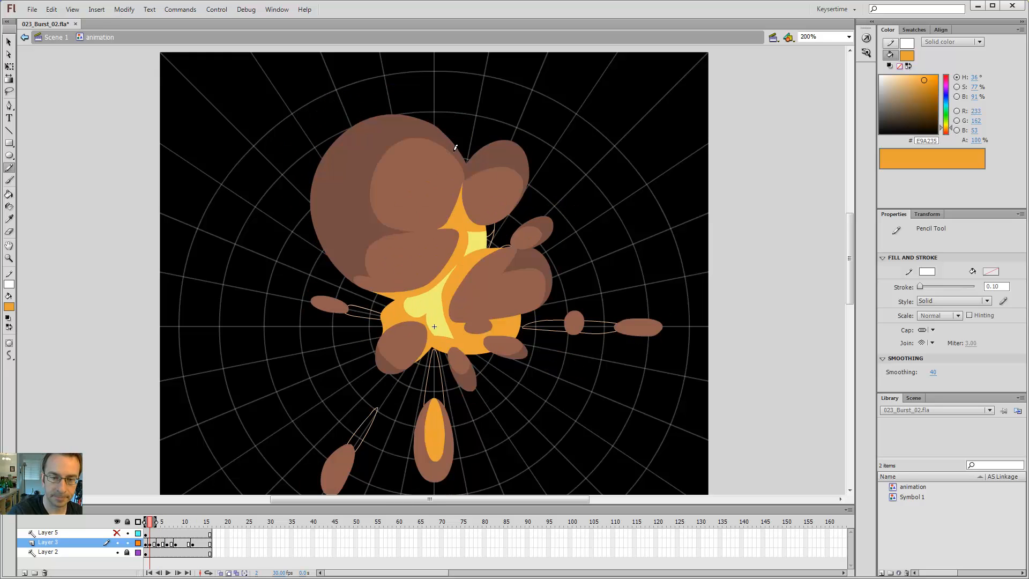
pyautogui.press('.')
pyautogui.press('.')
pyautogui.press('.')
pyautogui.press('.')
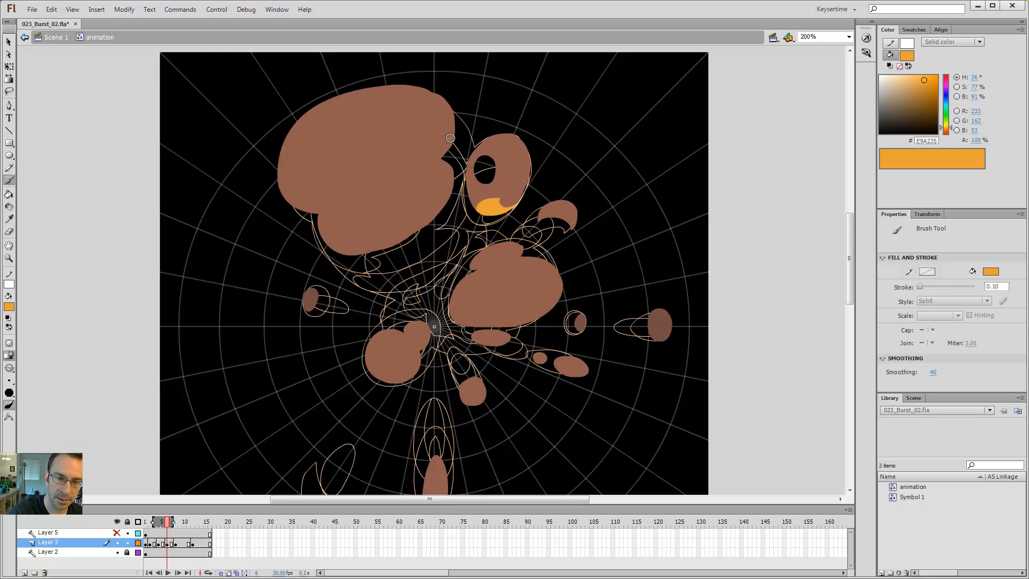
pyautogui.press(',')
pyautogui.press(',')
pyautogui.press('.')
pyautogui.press('.')
pyautogui.press(',')
pyautogui.press(',')
pyautogui.press(',')
pyautogui.press(',')
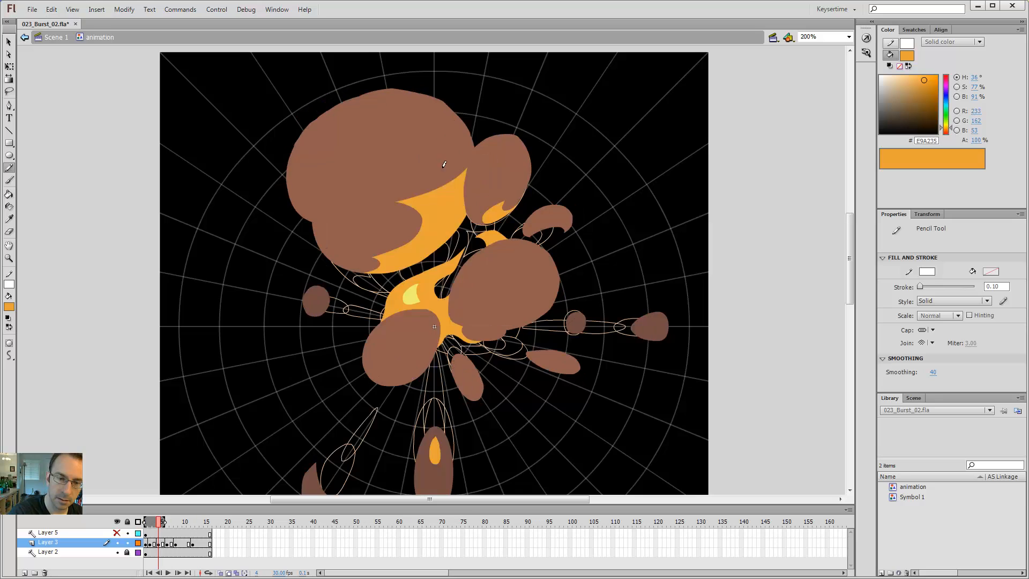
# Sketch a notched edge inside the right side of frame 6's large puff and fill the enclosed rim with orange E9A235.
pyautogui.press('.')
pyautogui.press('.')
pyautogui.press('.')
pyautogui.press('.')
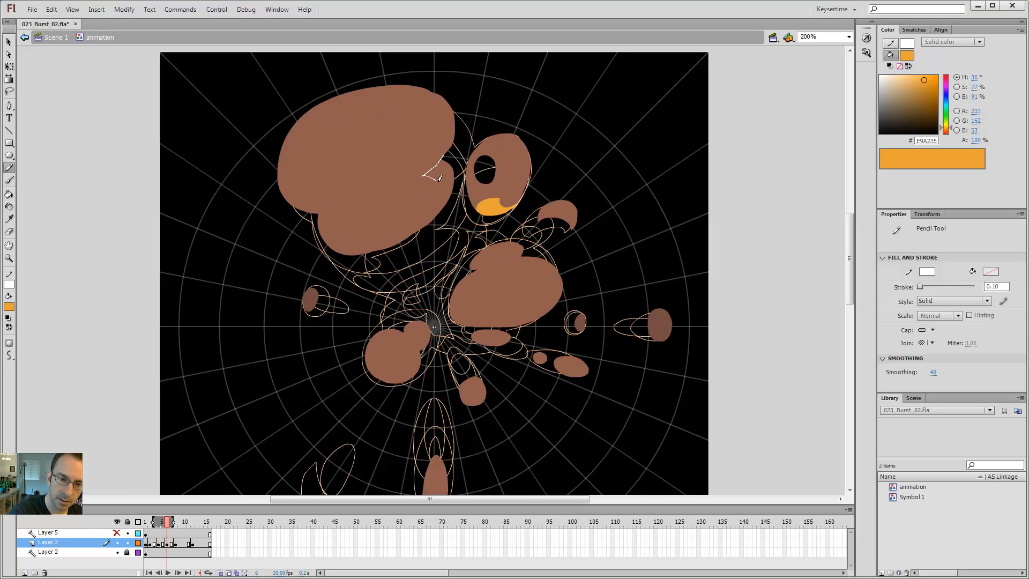
pyautogui.moveTo(439, 178)
pyautogui.mouseDown()
pyautogui.moveTo(430, 215)
pyautogui.moveTo(374, 257)
pyautogui.mouseUp()
pyautogui.press('k')
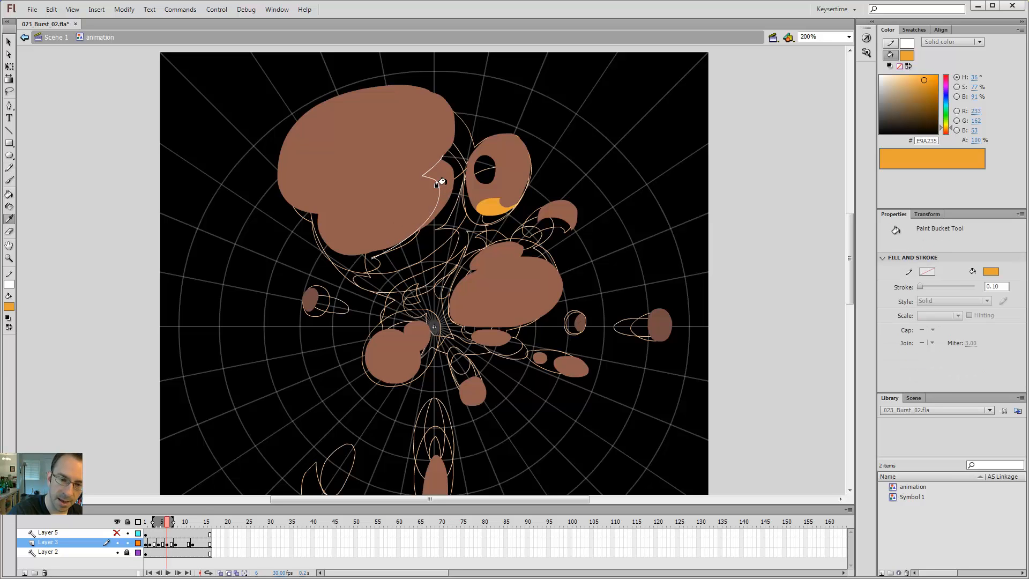
pyautogui.click(440, 182)
pyautogui.press('v')
# Flip between frames 4 and 6 to compare the orange areas of the large puff.
pyautogui.press(',')
pyautogui.press(',')
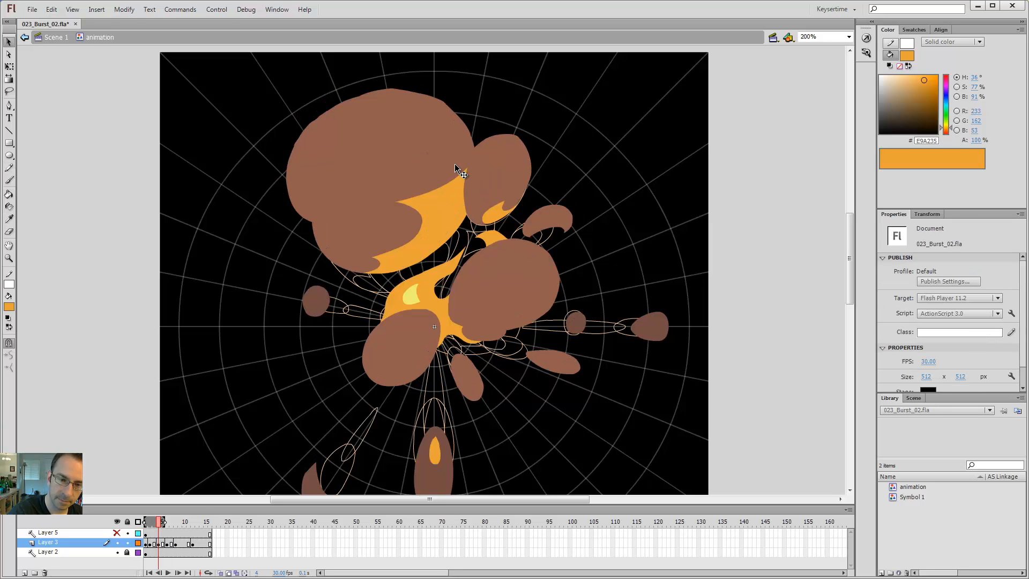
pyautogui.press('.')
pyautogui.press('.')
pyautogui.press(',')
pyautogui.press(',')
pyautogui.press('.')
pyautogui.press('.')
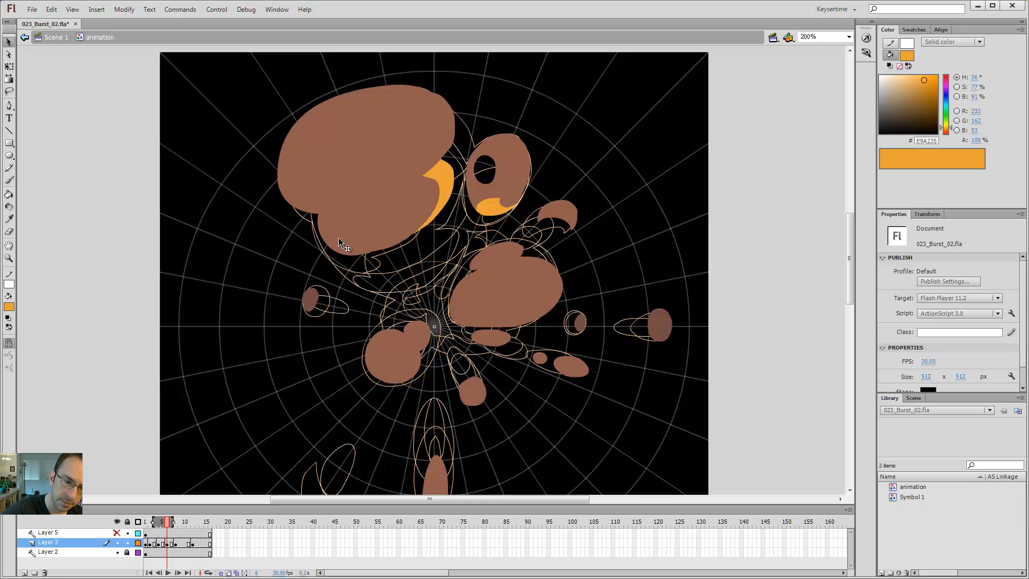
pyautogui.press(',')
pyautogui.press(',')
pyautogui.press('.')
pyautogui.press('.')
# Add a thin orange E9A235 sliver along the lower-left underside of frame 6's large puff and remove its sketch outline.
pyautogui.press('y')
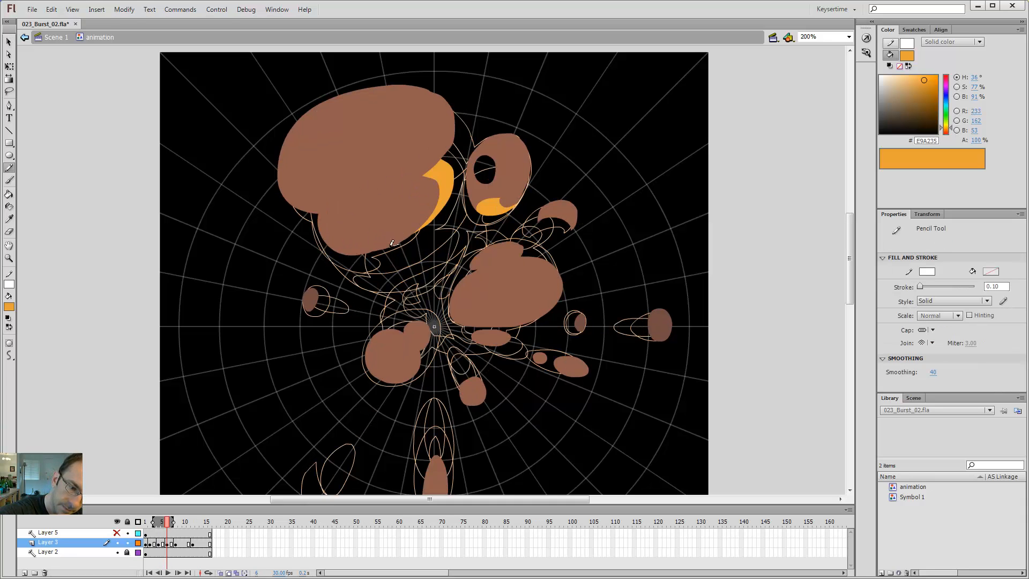
pyautogui.moveTo(349, 249); pyautogui.dragTo(325, 253)
pyautogui.press('k')
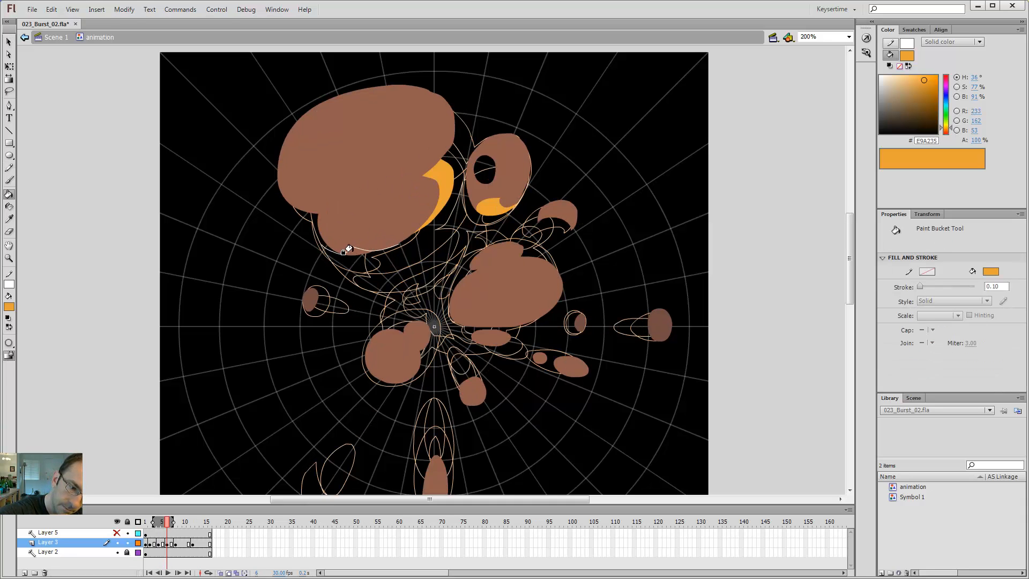
pyautogui.click(349, 250)
pyautogui.press('v')
pyautogui.doubleClick(359, 249)
pyautogui.press('Delete')
# Flip between frames 4 and 6 to check the large puff's highlights and the flame at the burst's center.
pyautogui.press(',')
pyautogui.press(',')
pyautogui.press('.')
pyautogui.press('.')
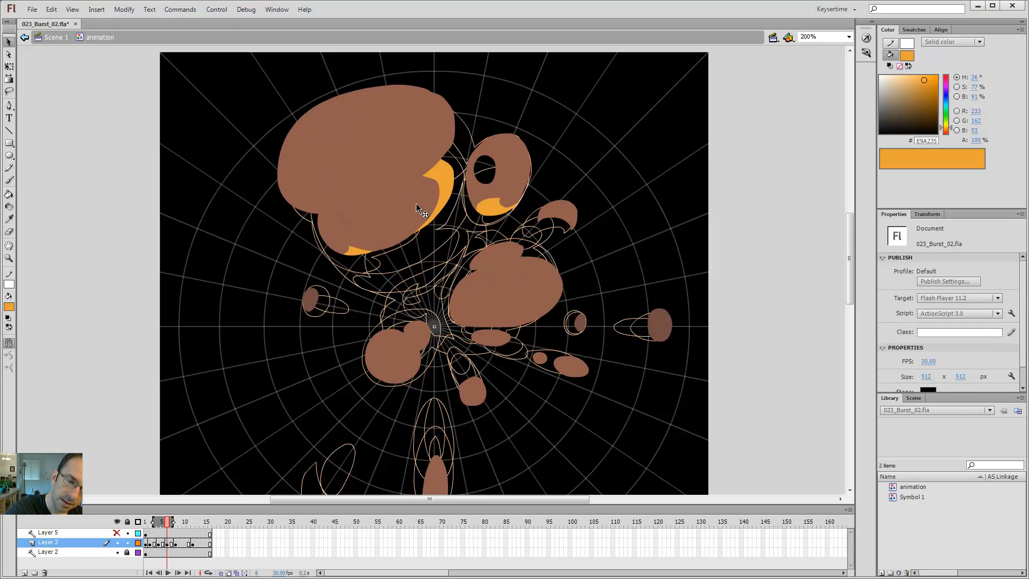
pyautogui.press(',')
pyautogui.press(',')
pyautogui.press('.')
pyautogui.press('.')
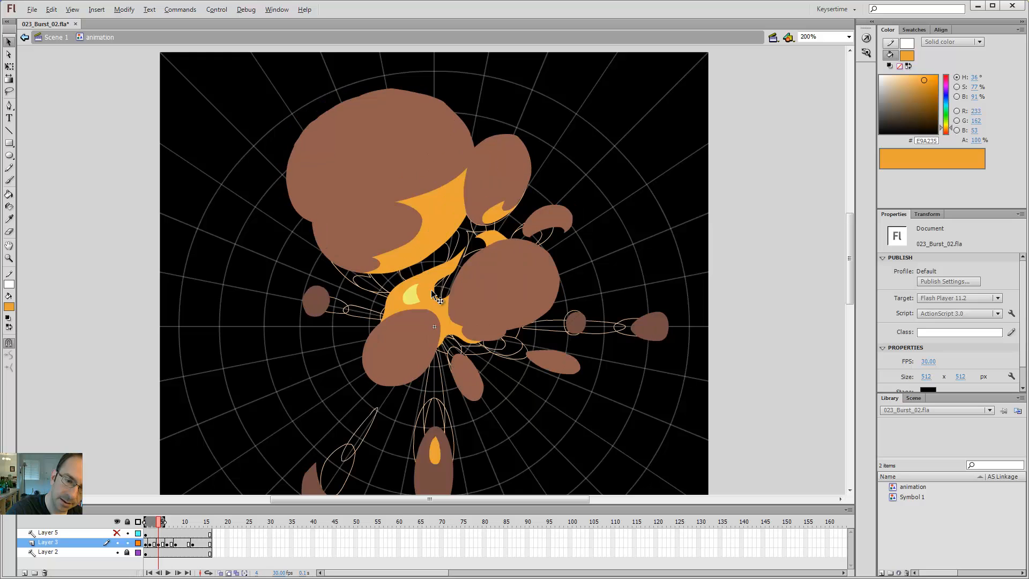
pyautogui.press('y')
pyautogui.press(',')
pyautogui.press(',')
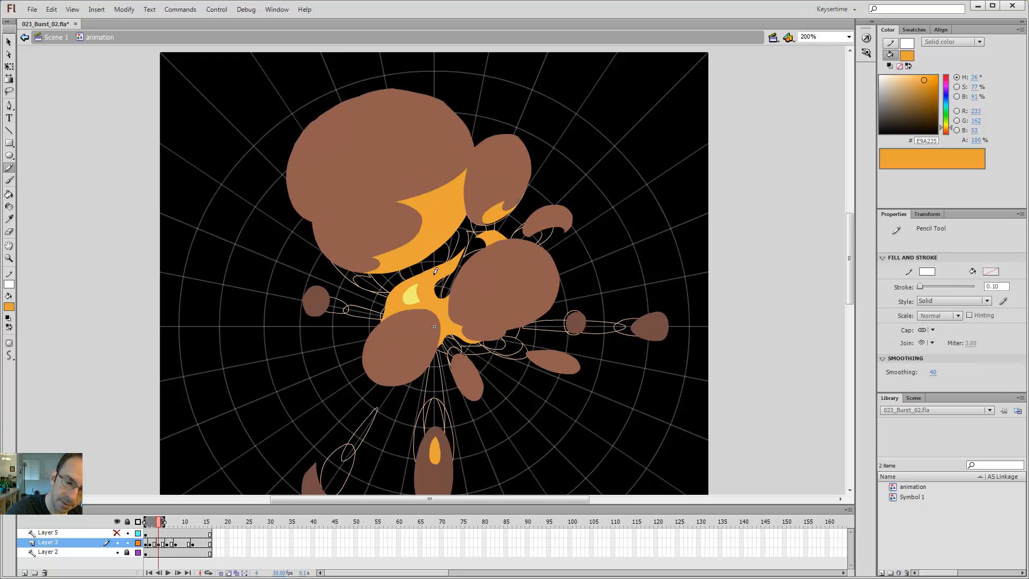
pyautogui.press('.')
pyautogui.press('.')
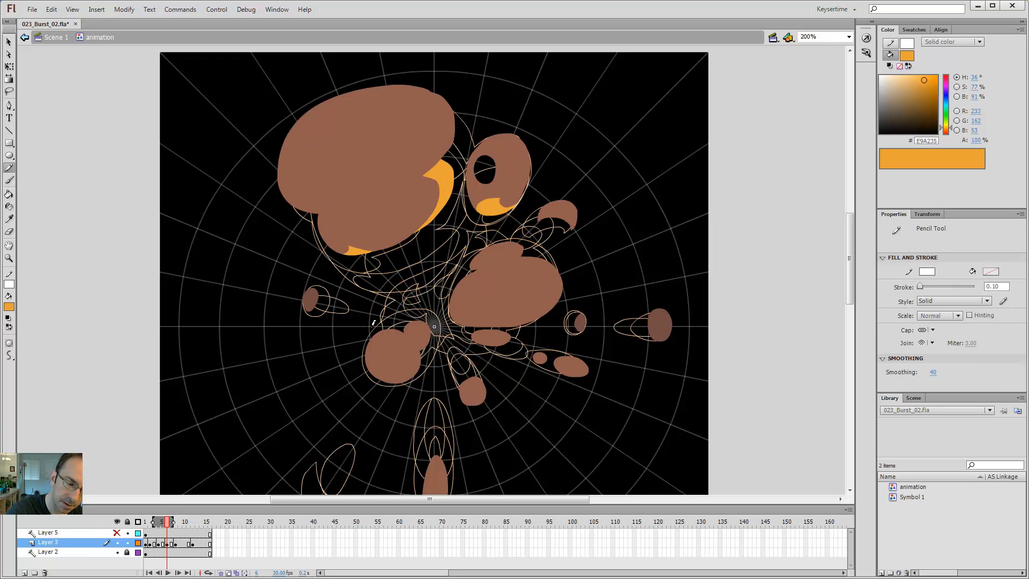
# Narrow the onion skin range around frame 6 and compare the central flame across frames 2 to 6.
pyautogui.click(172, 522)
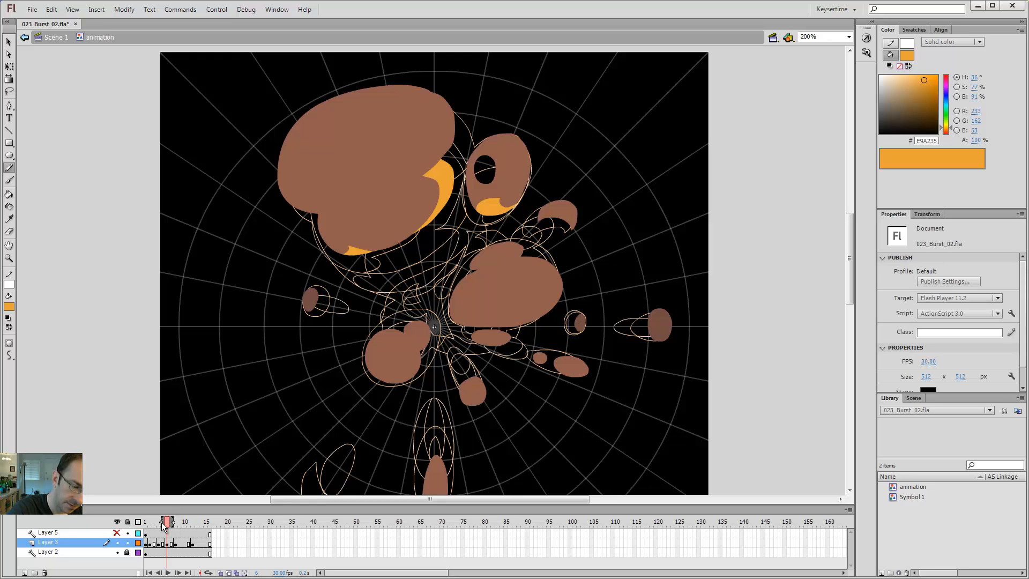
pyautogui.press(',')
pyautogui.press(',')
pyautogui.press(',')
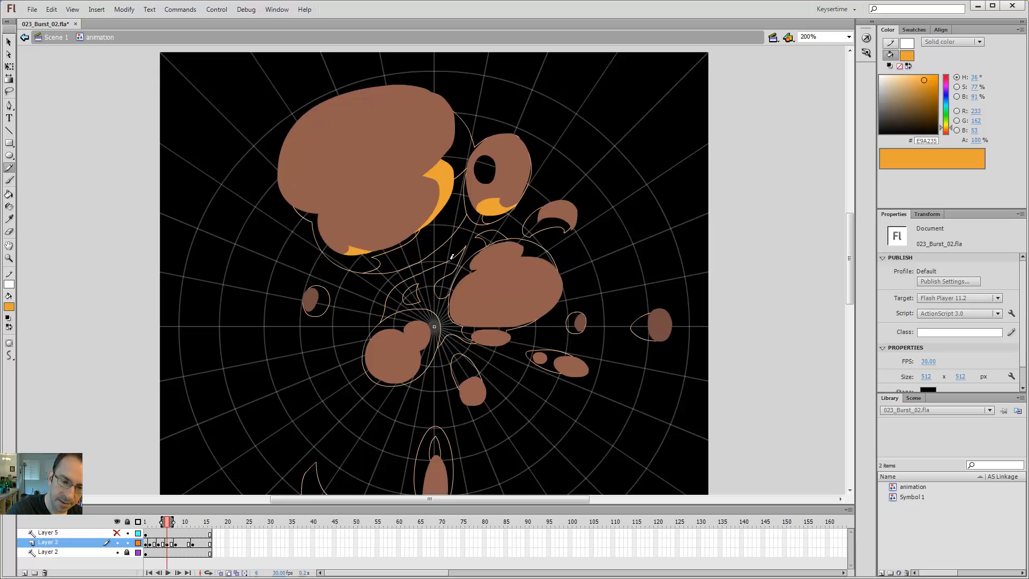
pyautogui.press('.')
pyautogui.press(',')
pyautogui.press('.')
pyautogui.press(',')
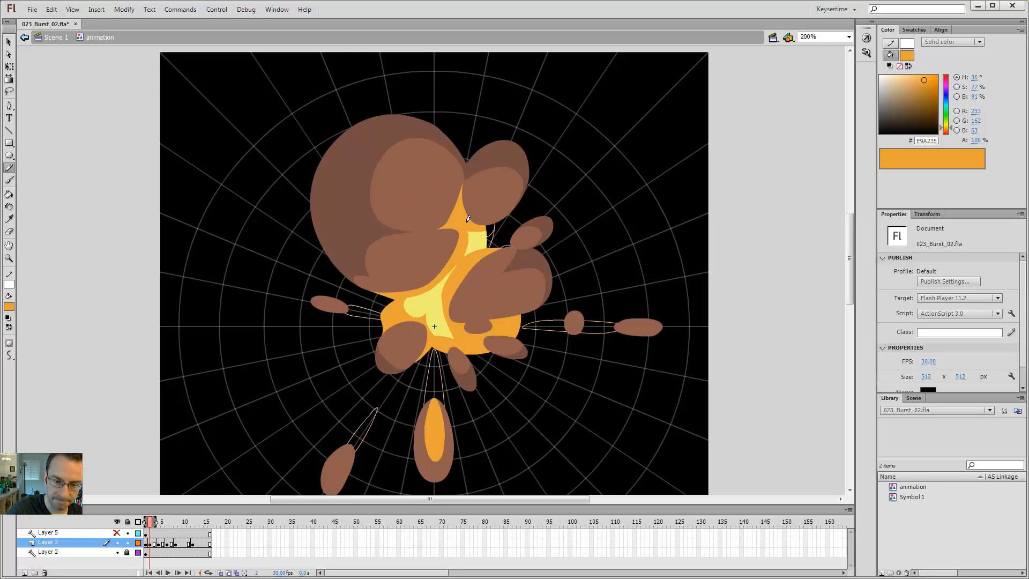
pyautogui.press('.')
pyautogui.press('.')
pyautogui.press(',')
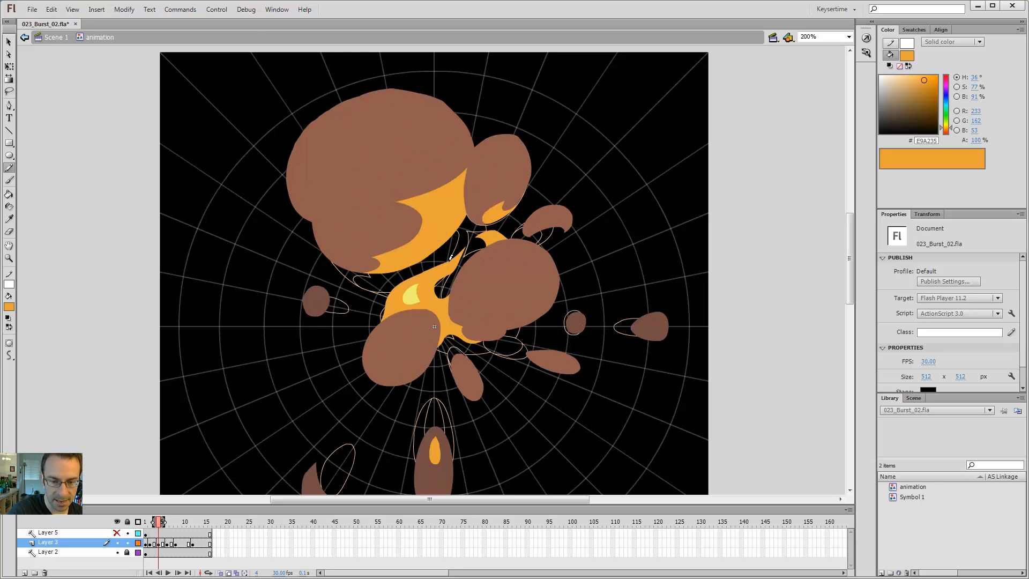
# Try a small crescent flame filled with orange E9A235 at the burst's center in frame 6, without its sketch outline.
pyautogui.moveTo(452, 259); pyautogui.dragTo(391, 307)
pyautogui.press('.')
pyautogui.press('.')
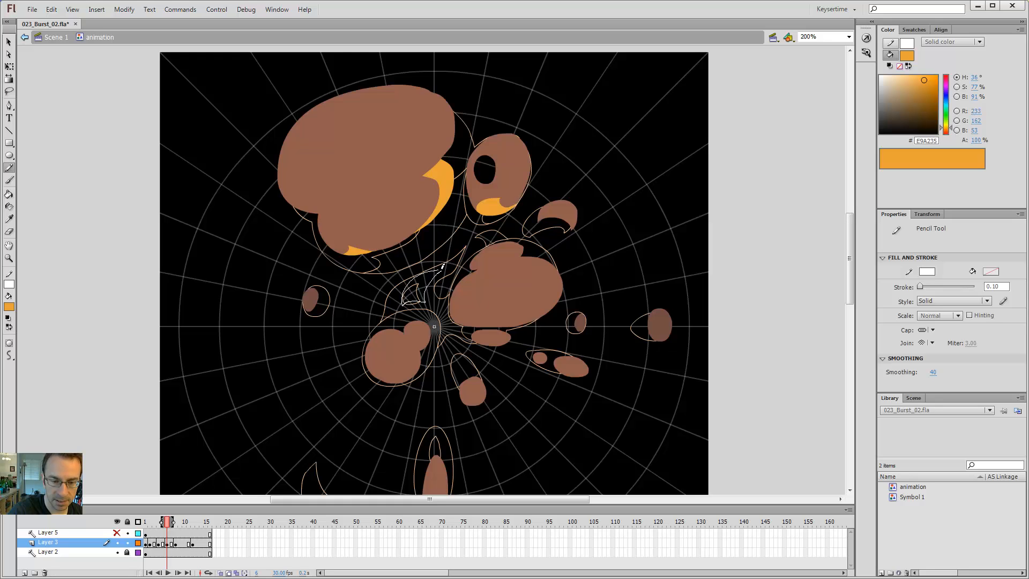
pyautogui.press('k')
pyautogui.click(418, 280)
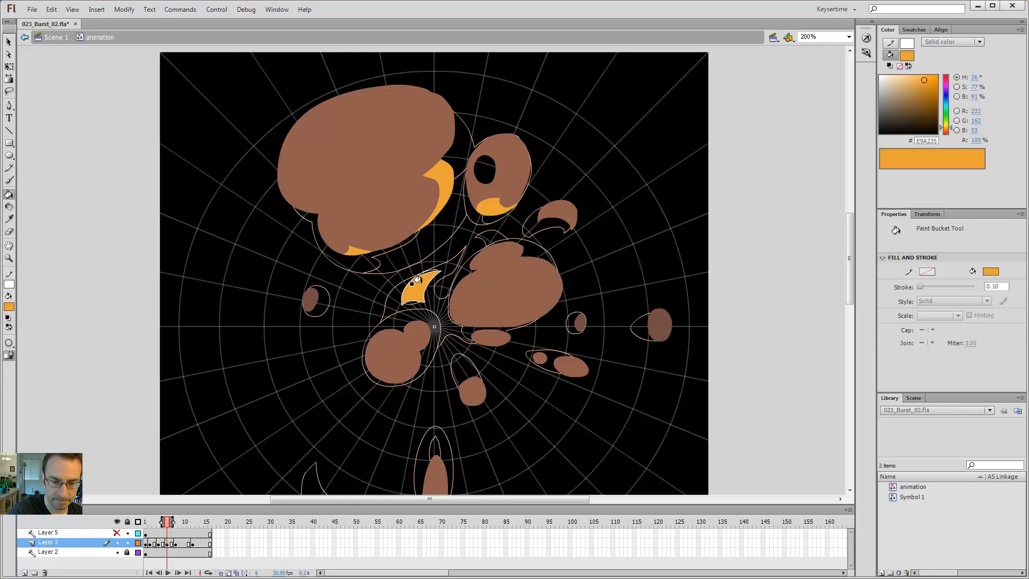
pyautogui.press('v')
pyautogui.doubleClick(430, 282)
pyautogui.press('Delete')
# Compare the crescent flame with frame 4 and delete it from frame 6.
pyautogui.press(',')
pyautogui.press('.')
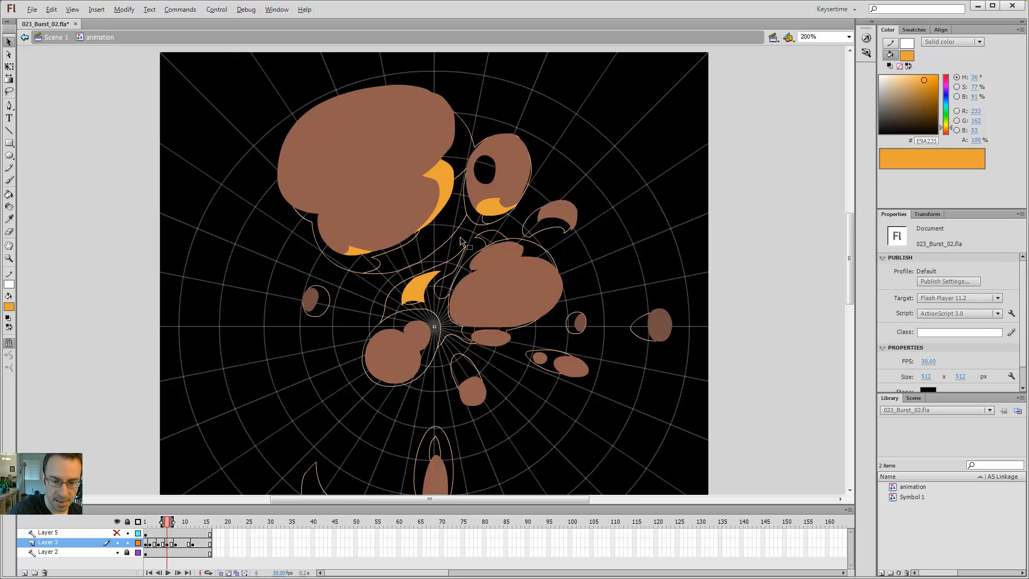
pyautogui.press(',')
pyautogui.press('.')
pyautogui.click(426, 284)
pyautogui.press('Delete')
# Sketch a curling flame with an open hole between frame 6's lower-left and right puffs and fill it with orange E9A235.
pyautogui.press('y')
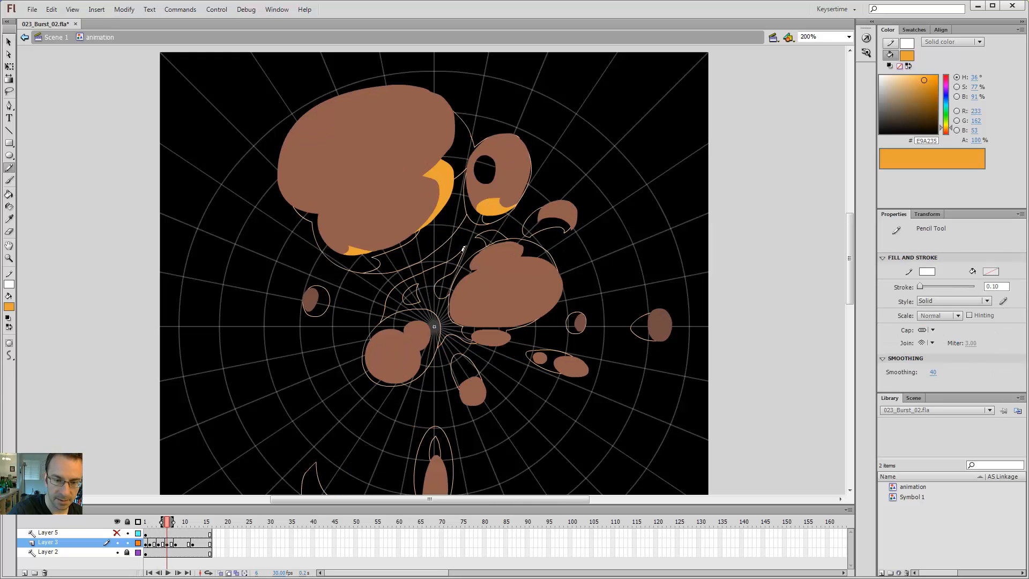
pyautogui.moveTo(460, 260); pyautogui.dragTo(419, 284)
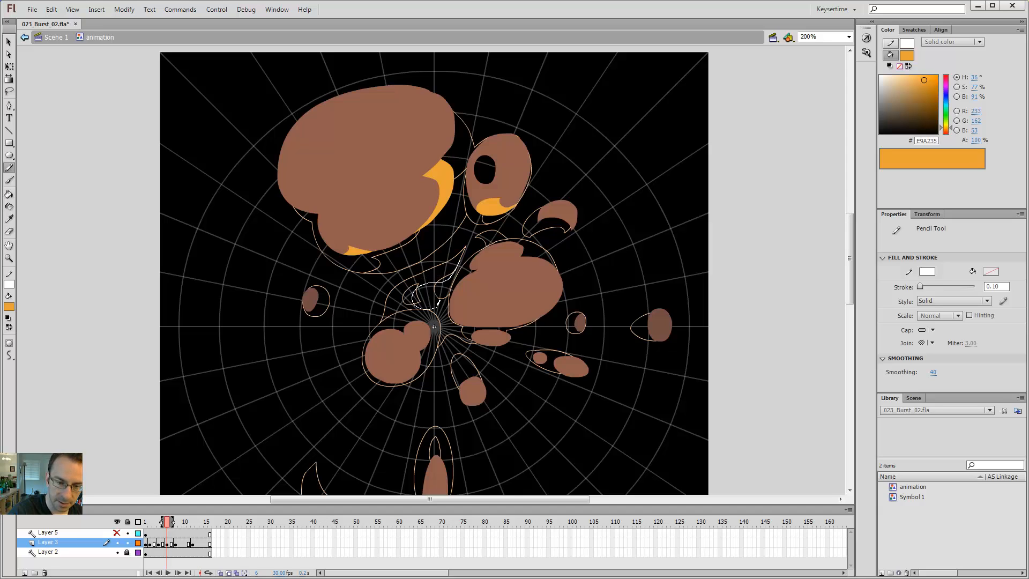
pyautogui.moveTo(450, 292); pyautogui.dragTo(452, 291)
pyautogui.press('v')
pyautogui.press('y')
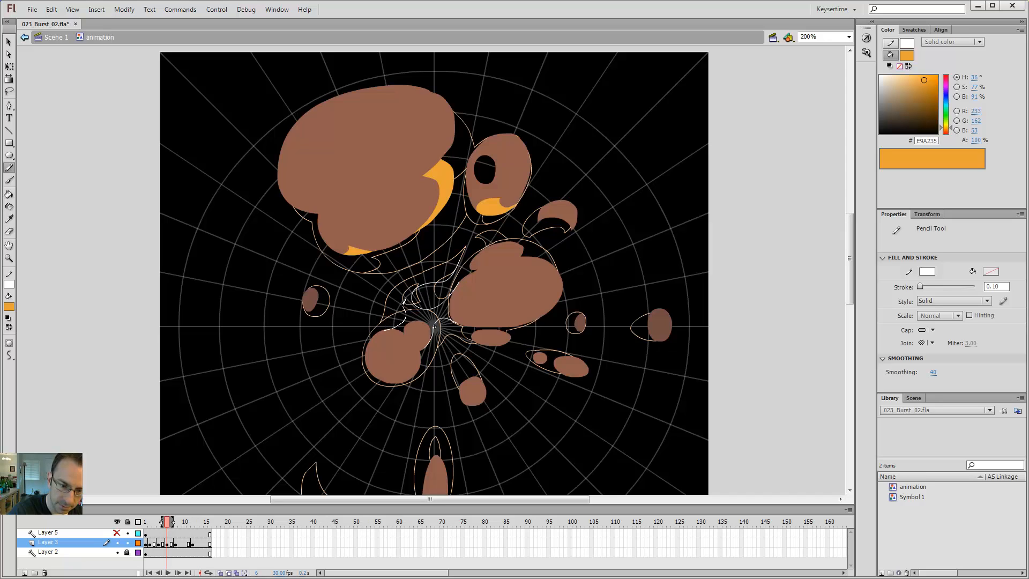
pyautogui.moveTo(403, 303); pyautogui.dragTo(397, 286)
pyautogui.moveTo(467, 247); pyautogui.dragTo(466, 248)
pyautogui.press('k')
pyautogui.click(436, 285)
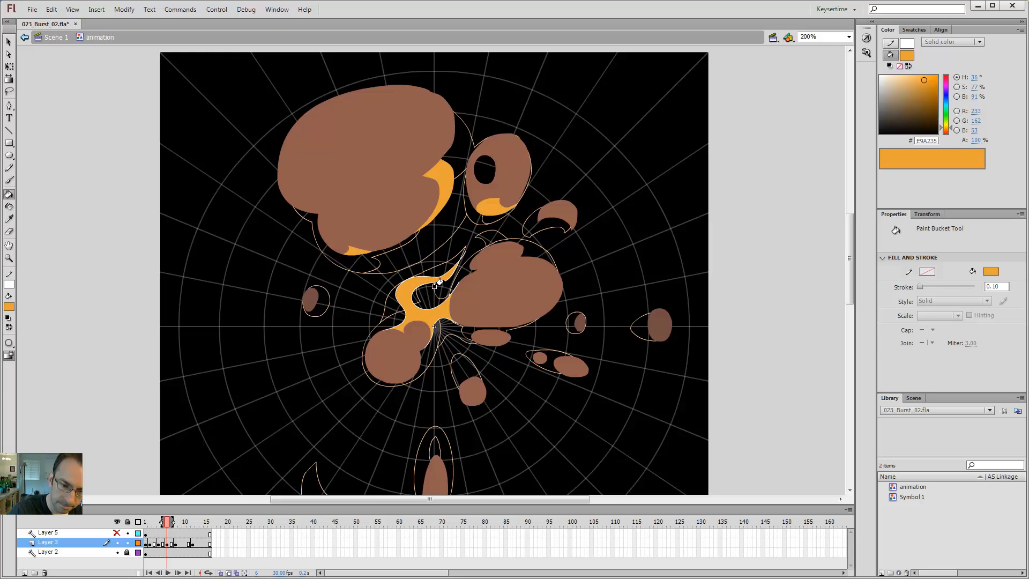
# Delete the white sketch outline along the underside of frame 6's central flame.
pyautogui.press('v')
pyautogui.click(446, 321)
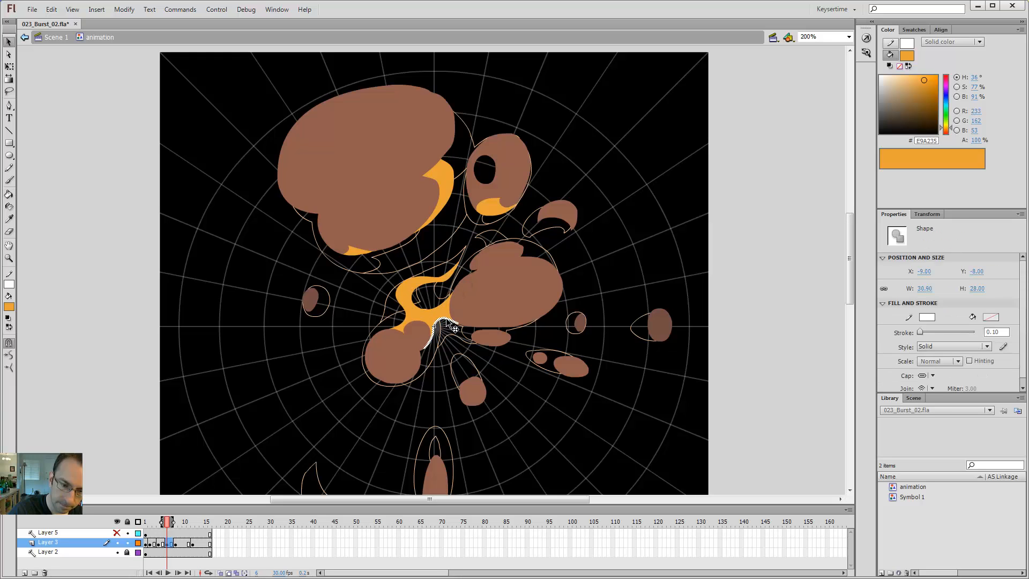
pyautogui.press('Delete')
# Compare the shape of the central flame between frames 4 and 6.
pyautogui.press(',')
pyautogui.press(',')
pyautogui.press('.')
pyautogui.press('.')
pyautogui.press(',')
pyautogui.press(',')
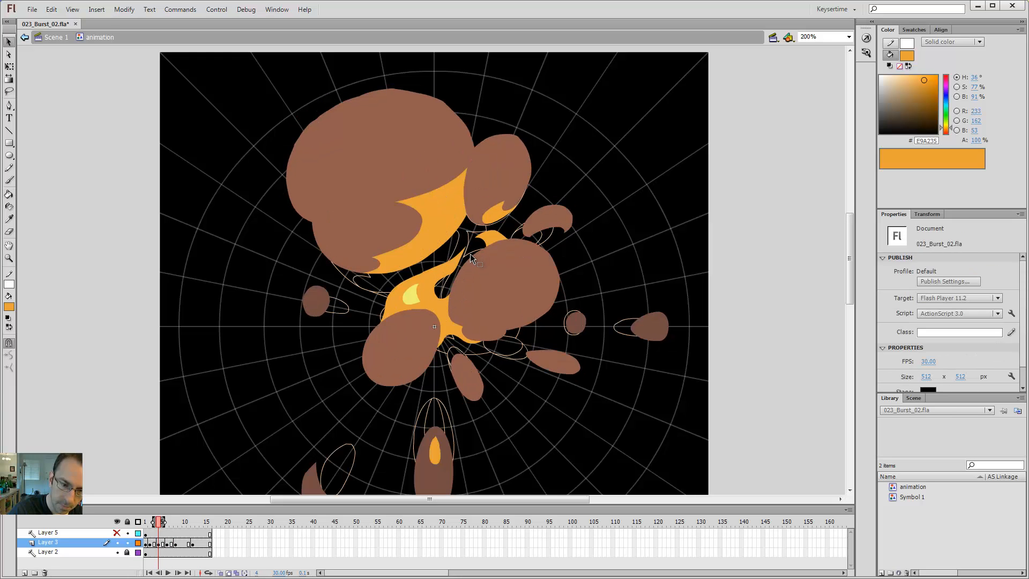
pyautogui.press('.')
pyautogui.press('.')
pyautogui.press(',')
pyautogui.press(',')
pyautogui.press('.')
pyautogui.press('.')
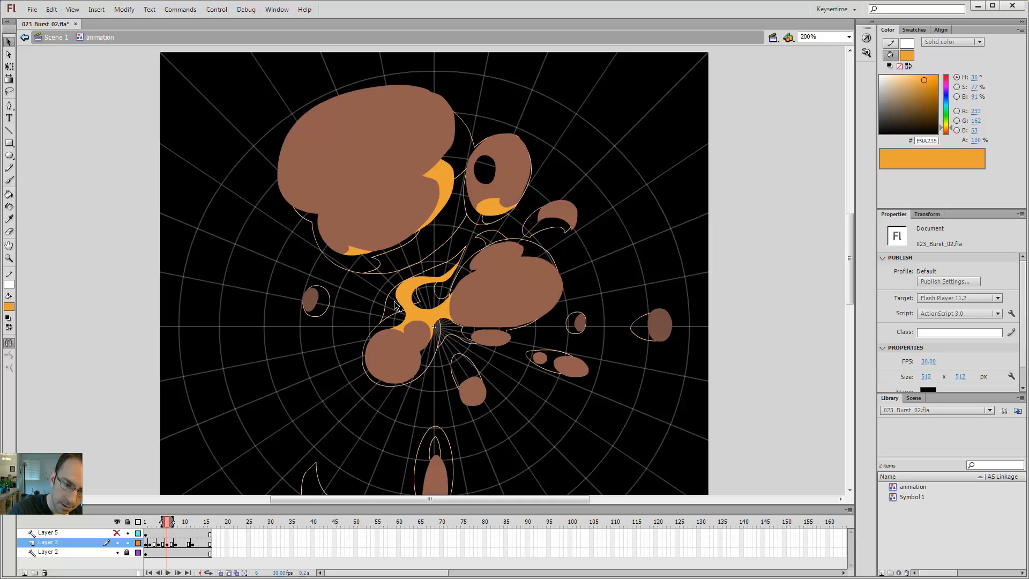
# Bulge the left edge of frame 6's central flame outward and check it against frame 4.
pyautogui.moveTo(397, 302)
pyautogui.mouseDown()
pyautogui.moveTo(386, 306)
pyautogui.moveTo(394, 289)
pyautogui.mouseUp()
pyautogui.press(',')
pyautogui.press(',')
pyautogui.press('.')
pyautogui.press('.')
pyautogui.press(',')
pyautogui.press(',')
pyautogui.press('.')
pyautogui.press('.')
pyautogui.press(',')
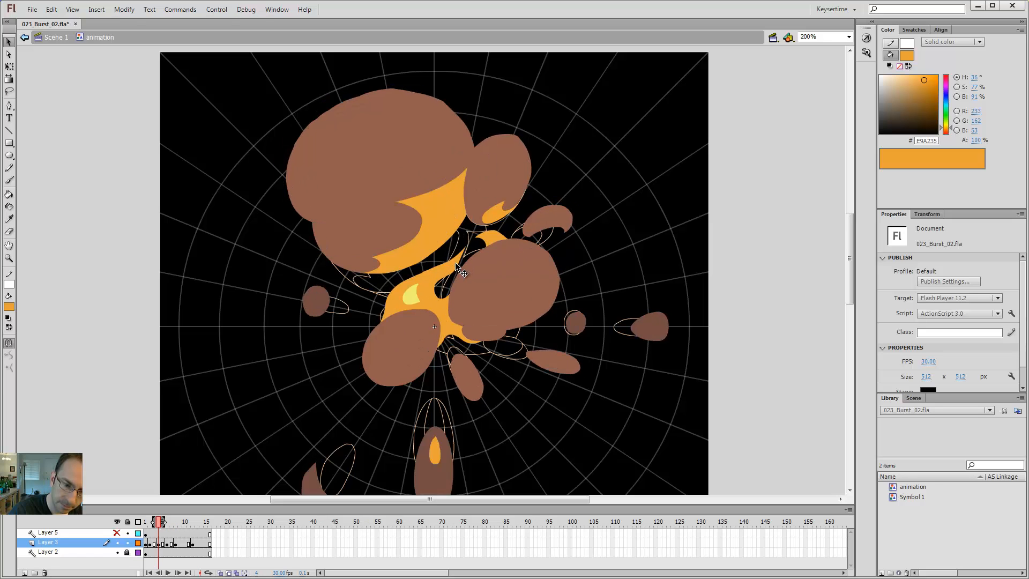
pyautogui.press(',')
pyautogui.press('.')
pyautogui.press('.')
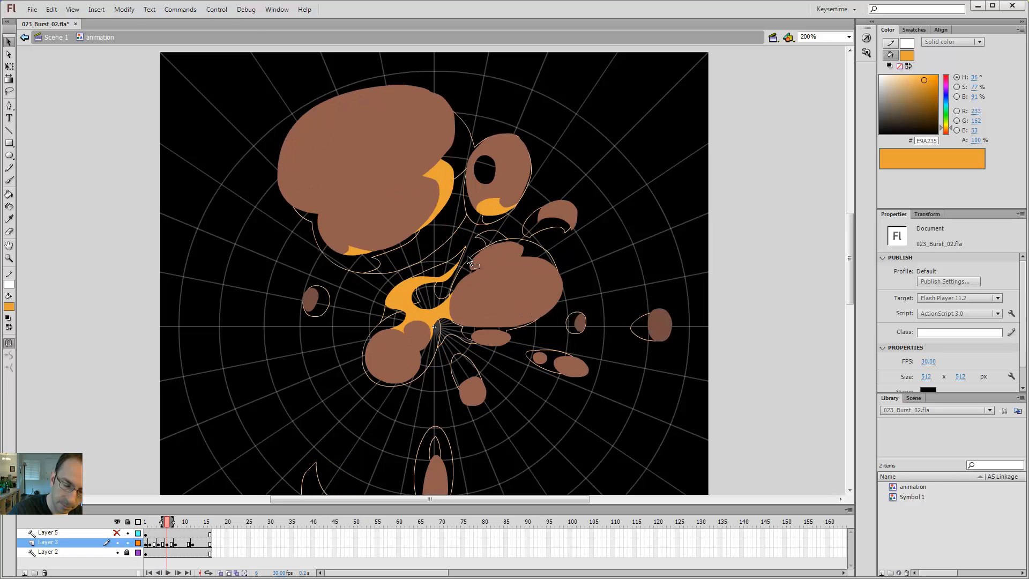
# Thicken the tail of frame 6's central flame by bending the upper edge of its hole slightly inward.
pyautogui.moveTo(445, 281); pyautogui.dragTo(446, 287)
pyautogui.press(',')
pyautogui.press('.')
pyautogui.press(',')
pyautogui.press('.')
# Sketch a small pointed crescent flame just above the burst's center in frame 8 and fill it with orange E9A235.
pyautogui.press('.')
pyautogui.press('.')
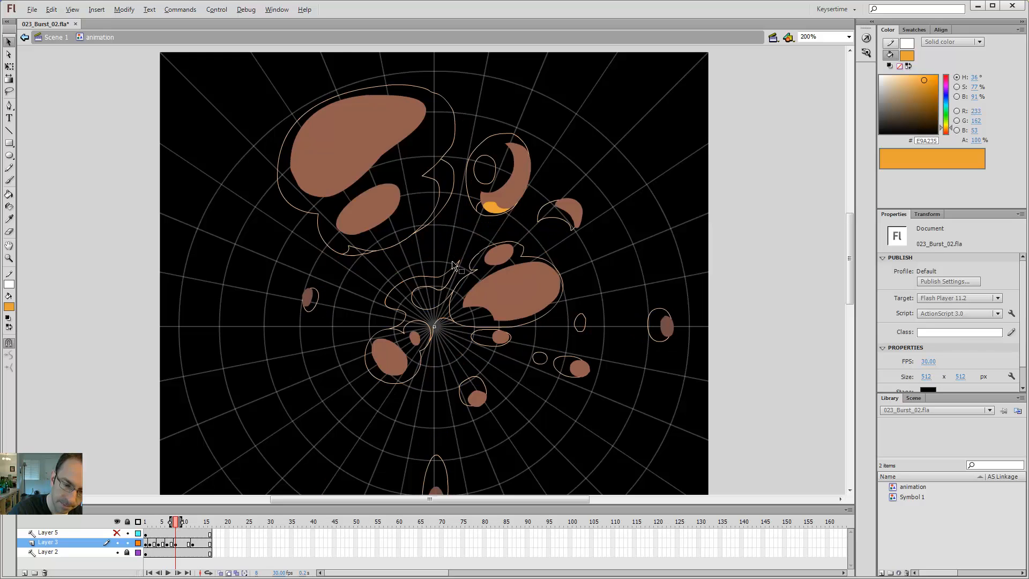
pyautogui.press('y')
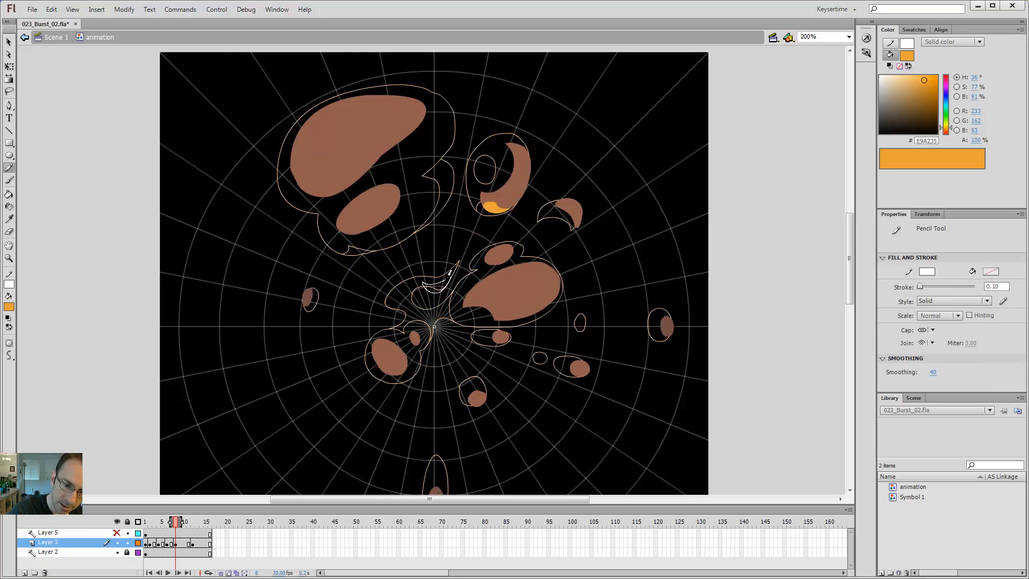
pyautogui.press('k')
pyautogui.click(437, 283)
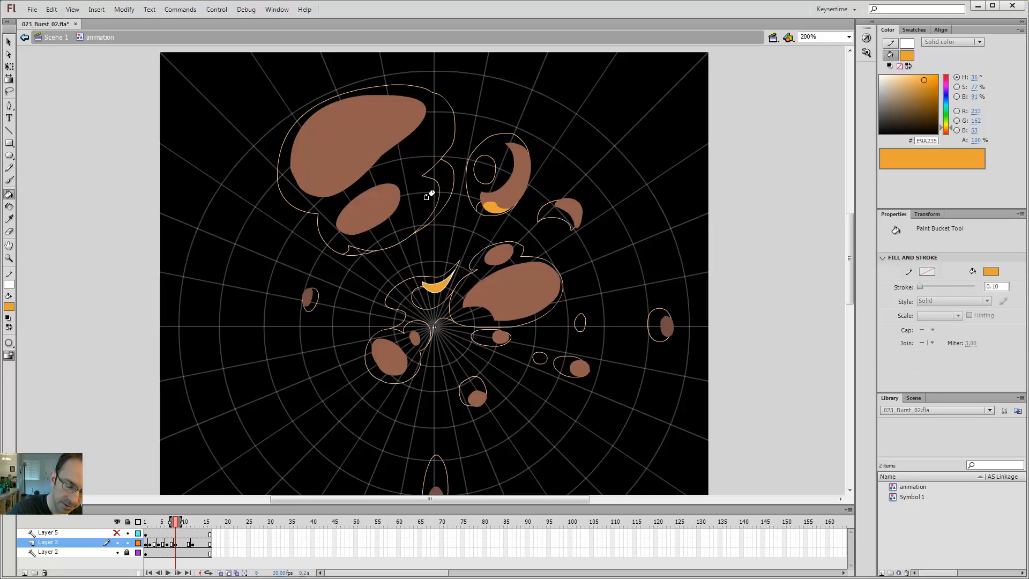
# Sketch a small crescent flame beside frame 8's tiny puff left of the burst's center and fill it with orange E9A235.
pyautogui.press('y')
pyautogui.press(',')
pyautogui.press('.')
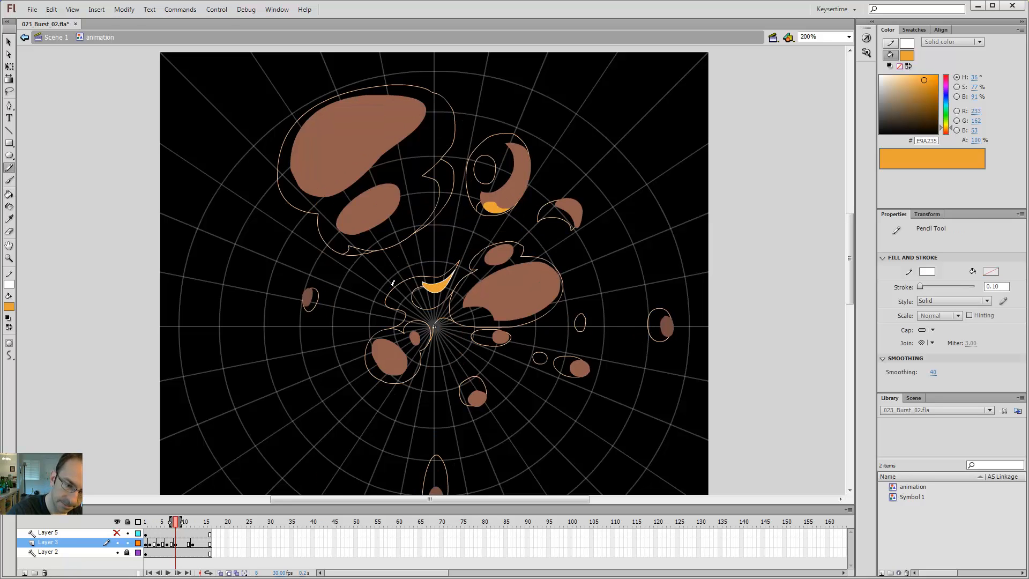
pyautogui.press('.')
pyautogui.press(',')
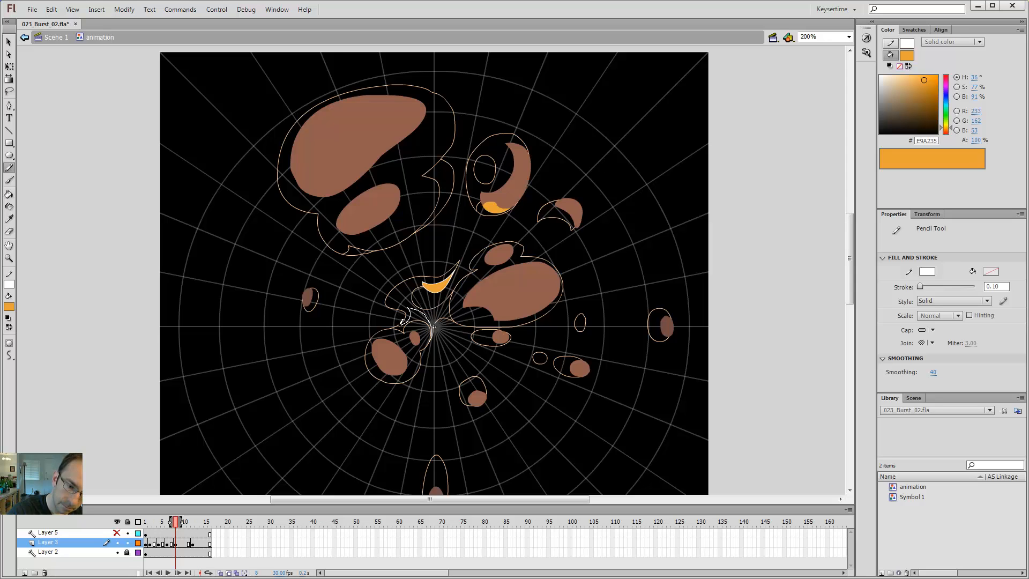
pyautogui.moveTo(383, 330); pyautogui.dragTo(381, 330)
pyautogui.hotkey('ctrl', 'z')
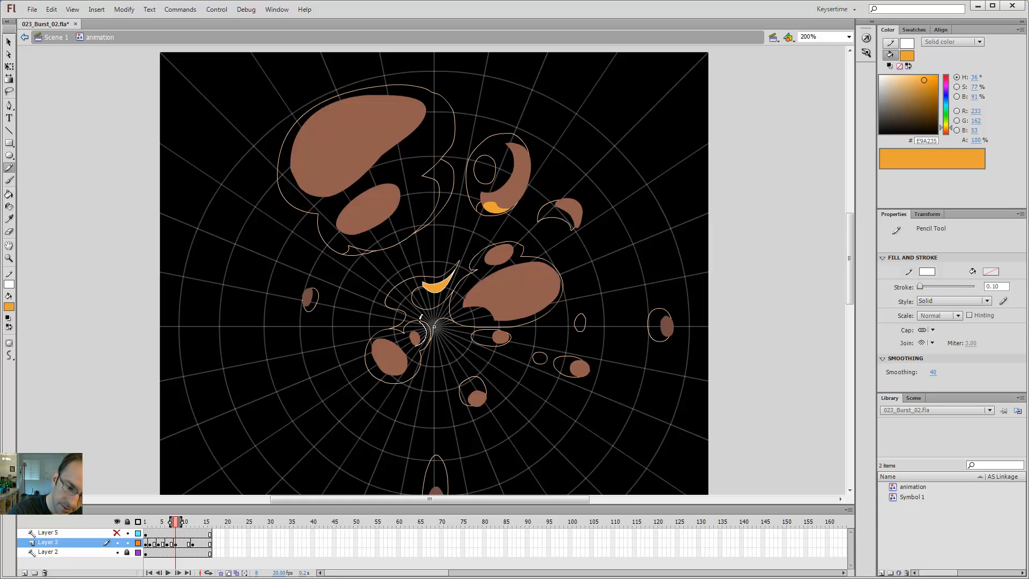
pyautogui.press('k')
pyautogui.click(419, 334)
pyautogui.press('v')
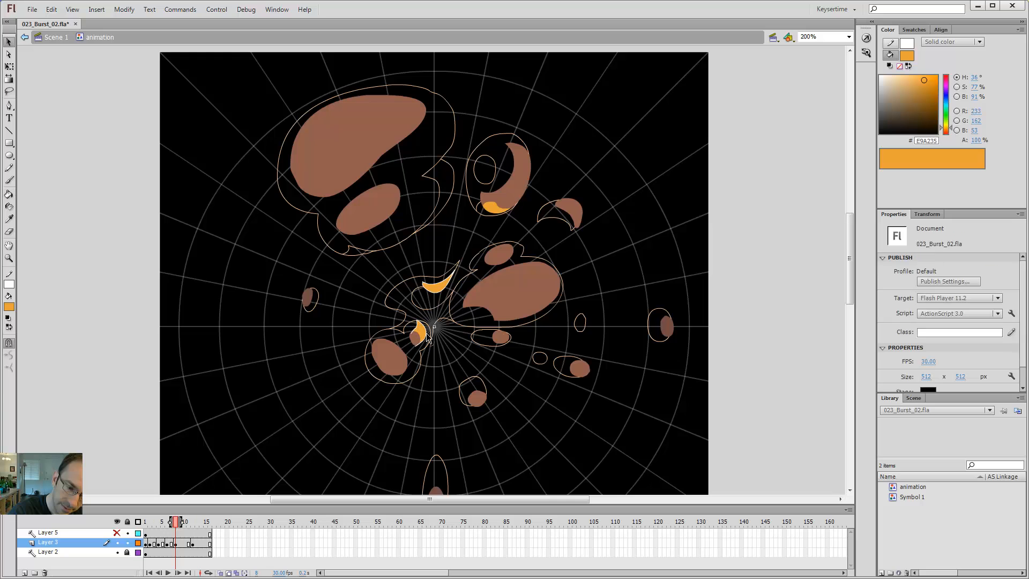
# Compare the central flames between frames 6 and 8.
pyautogui.press(',')
pyautogui.press(',')
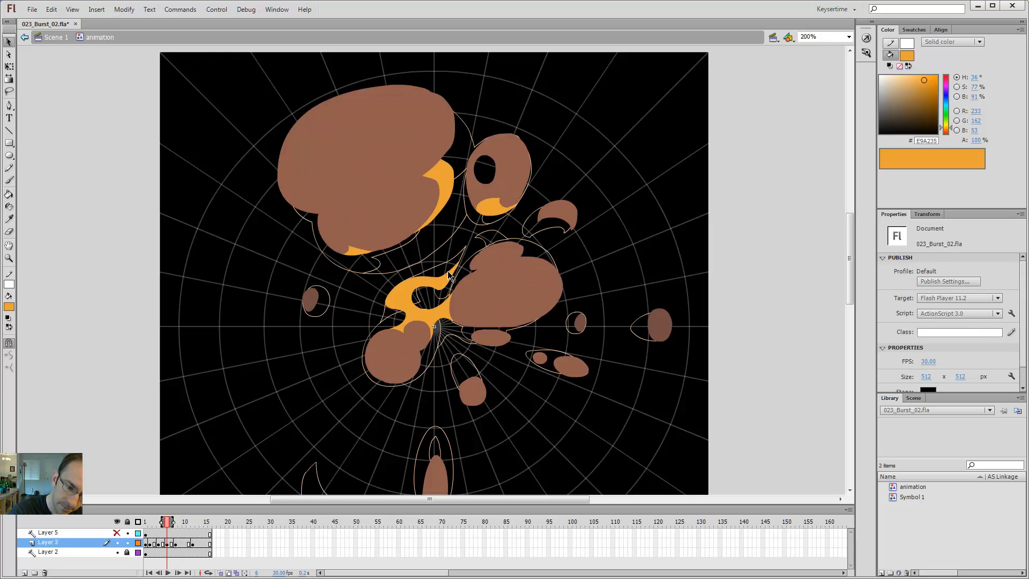
pyautogui.press('.')
pyautogui.press('.')
pyautogui.press(',')
pyautogui.press(',')
pyautogui.press('.')
pyautogui.press('.')
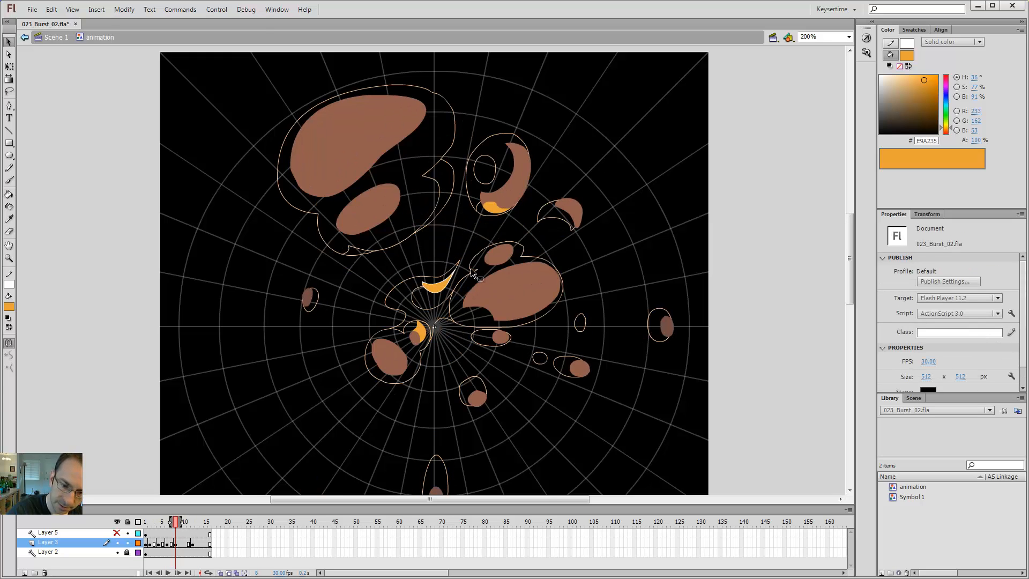
pyautogui.press(',')
pyautogui.press(',')
pyautogui.press('.')
pyautogui.press('.')
# Add an orange E9A235 flame sliver to the inner tip of frame 8's large right puff, without its sketch outline.
pyautogui.press('y')
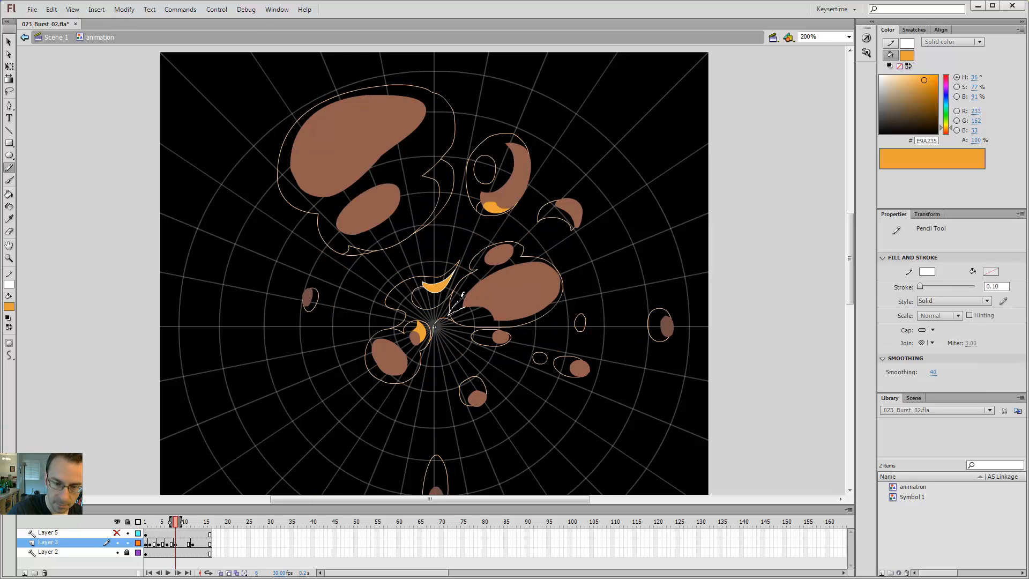
pyautogui.moveTo(462, 296); pyautogui.dragTo(468, 293)
pyautogui.press('k')
pyautogui.click(459, 306)
pyautogui.press('v')
pyautogui.doubleClick(462, 307)
pyautogui.press('Delete')
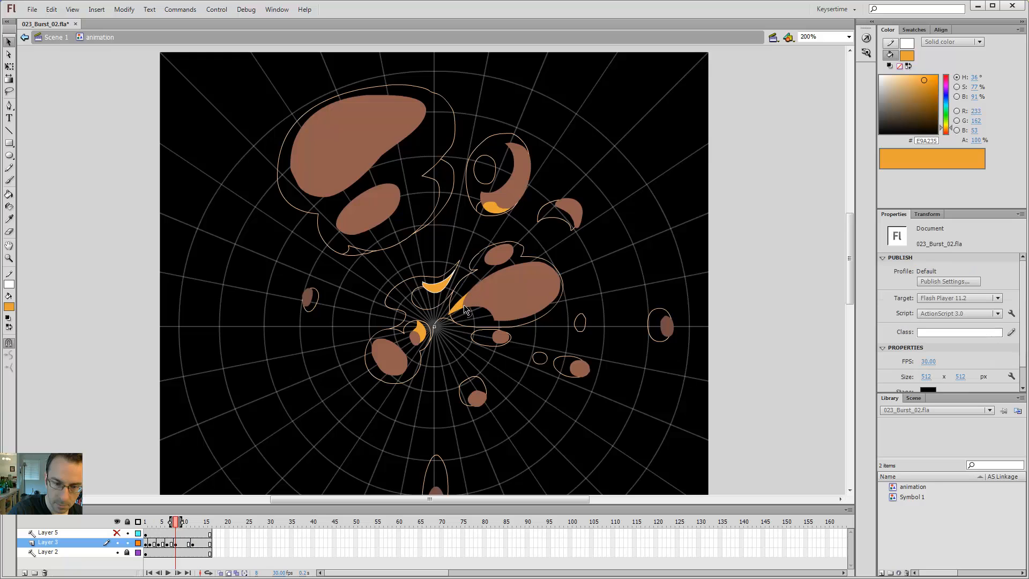
# Delete the white outline around the crescent flame above frame 8's center and check the neighboring frame.
pyautogui.press(',')
pyautogui.press('.')
pyautogui.doubleClick(448, 280)
pyautogui.press('Delete')
pyautogui.press(',')
pyautogui.press('.')
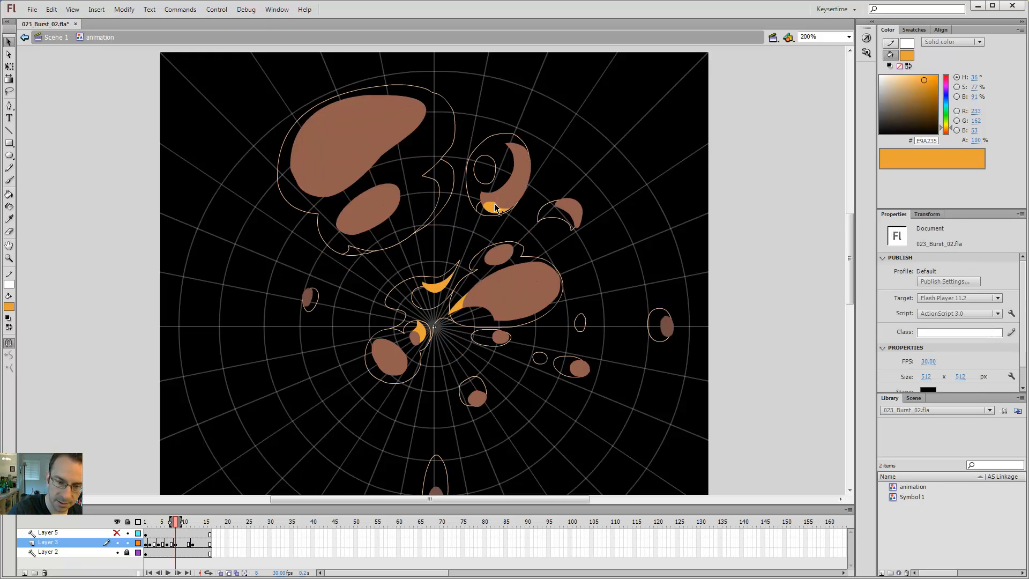
# Step through to frame 12, then play the burst animation in a test movie and close the preview.
pyautogui.press('.')
pyautogui.press('.')
pyautogui.press('.')
pyautogui.press('.')
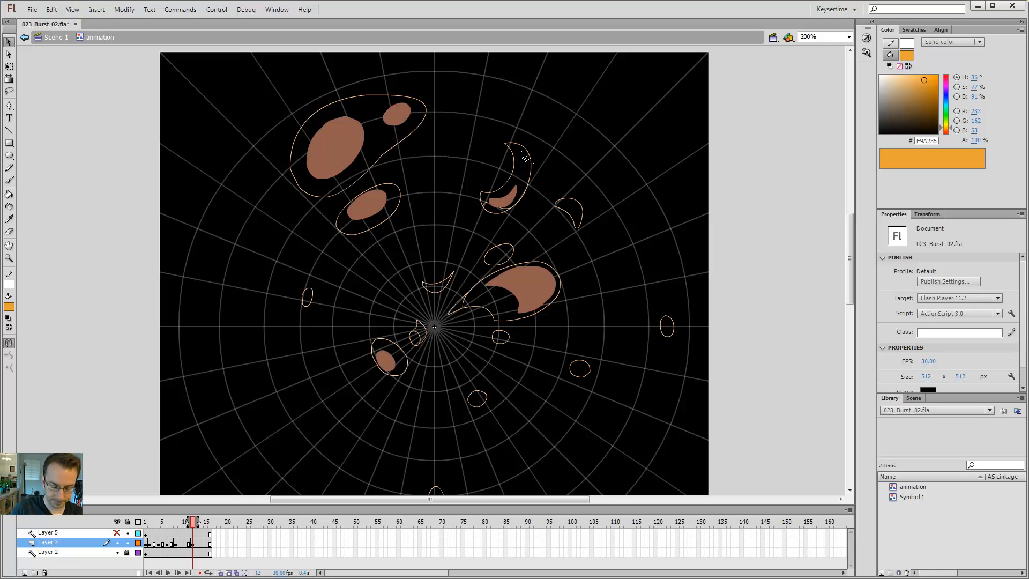
pyautogui.hotkey('ctrl', 'Return')
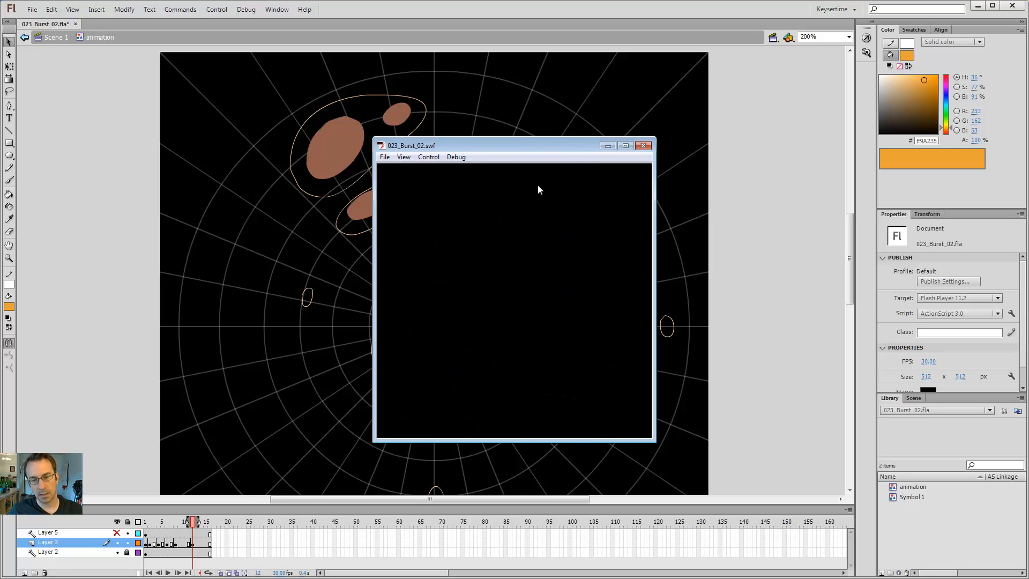
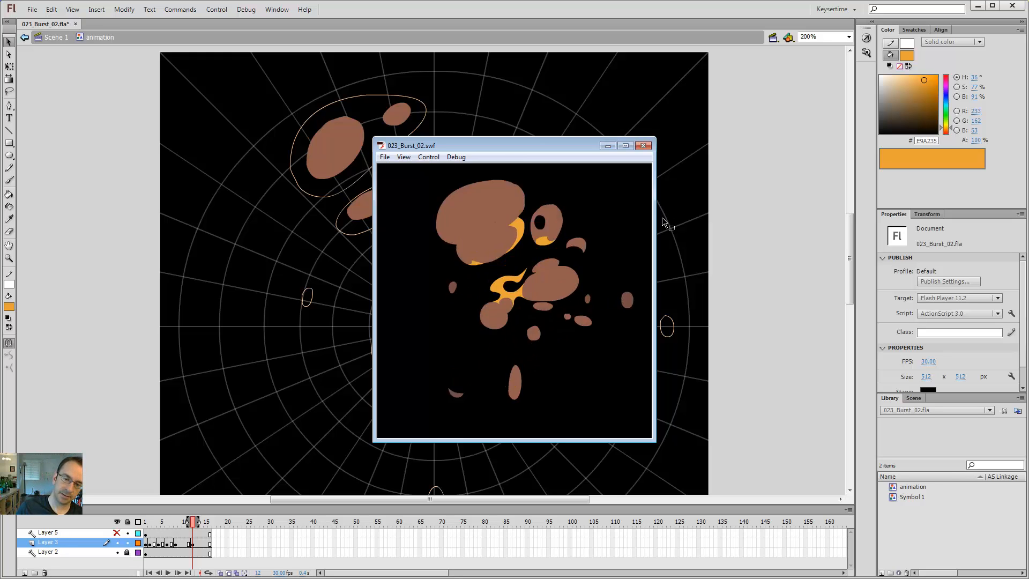
pyautogui.click(640, 143)
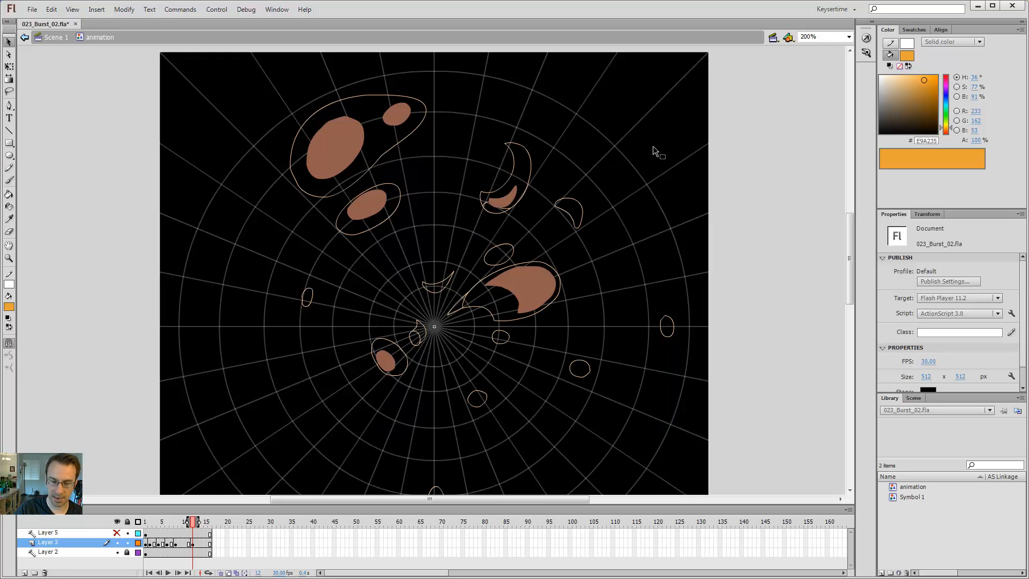
# Sample the dark brown shadow color 754D43 from frame 2's large puff as the fill color and return to frame 4.
pyautogui.press('y')
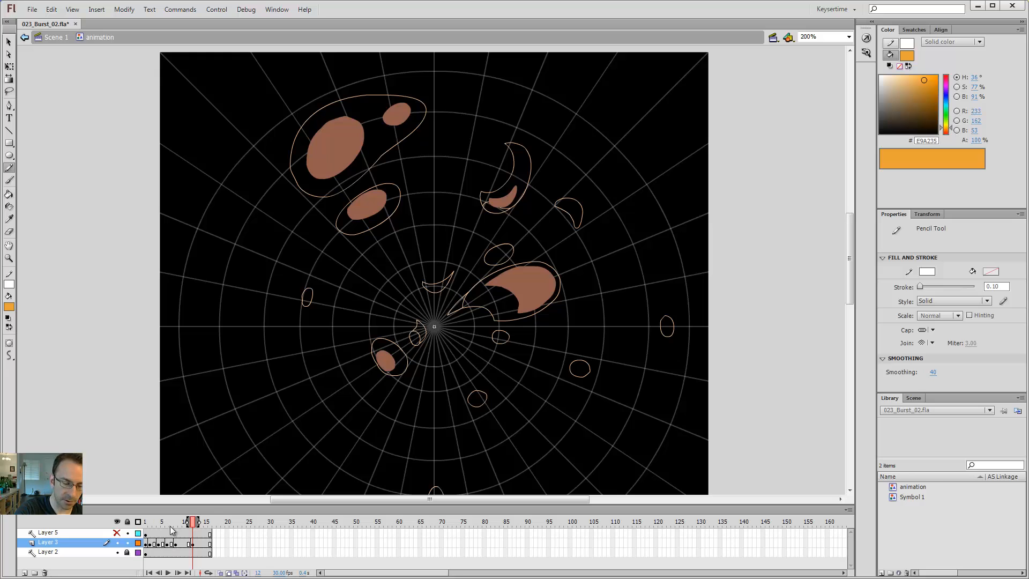
pyautogui.press(',')
pyautogui.press(',')
pyautogui.press(',')
pyautogui.press(',')
pyautogui.press(',')
pyautogui.press(',')
pyautogui.press(',')
pyautogui.press(',')
pyautogui.press('i')
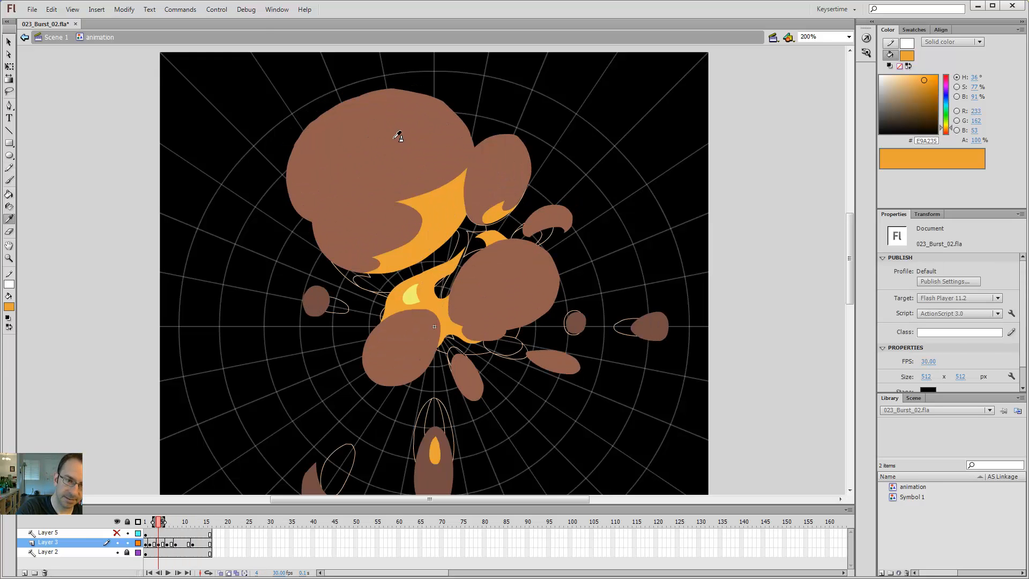
pyautogui.press(',')
pyautogui.press(',')
pyautogui.click(378, 139)
pyautogui.press('.')
pyautogui.press('.')
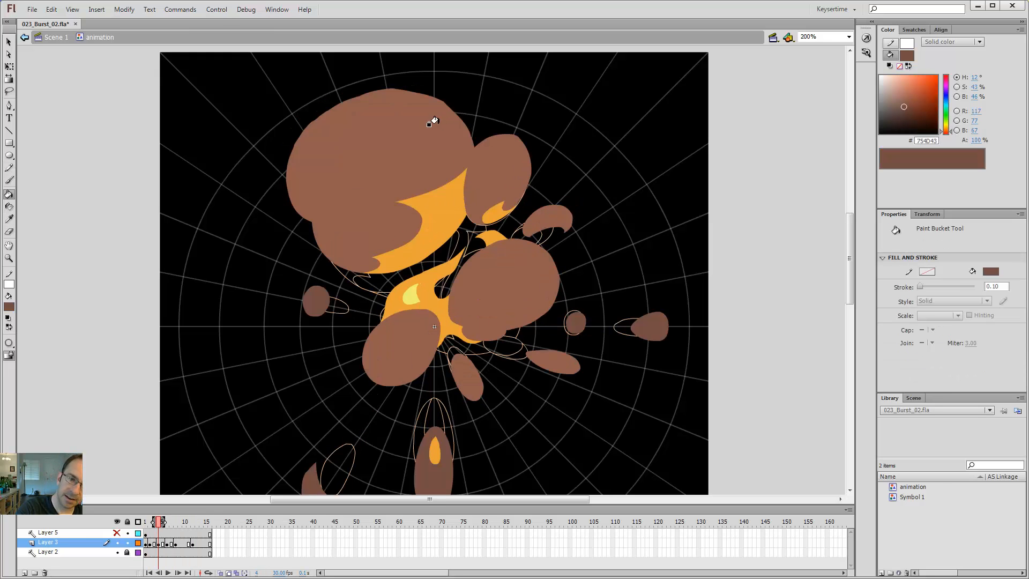
# Sketch a curved shadow contour across frame 4's upper-right puff, undoing unsuitable strokes and checking against frame 2's shading.
pyautogui.press('y')
pyautogui.press(',')
pyautogui.press(',')
pyautogui.press('.')
pyautogui.press('.')
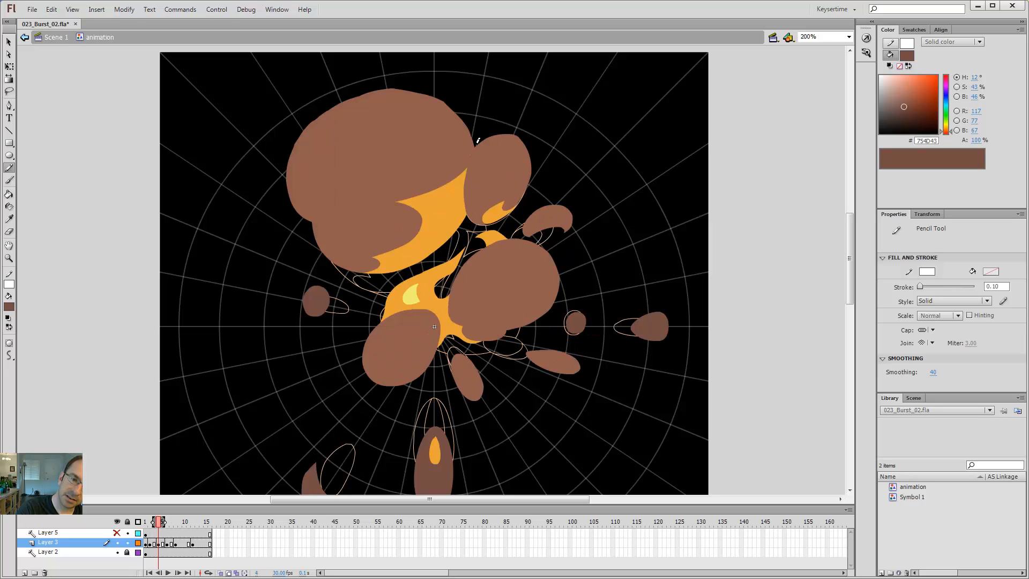
pyautogui.press(',')
pyautogui.press(',')
pyautogui.press('.')
pyautogui.press('.')
pyautogui.hotkey('ctrl', 'z')
pyautogui.press(',')
pyautogui.press(',')
pyautogui.press('.')
pyautogui.press('.')
pyautogui.hotkey('ctrl', 'z')
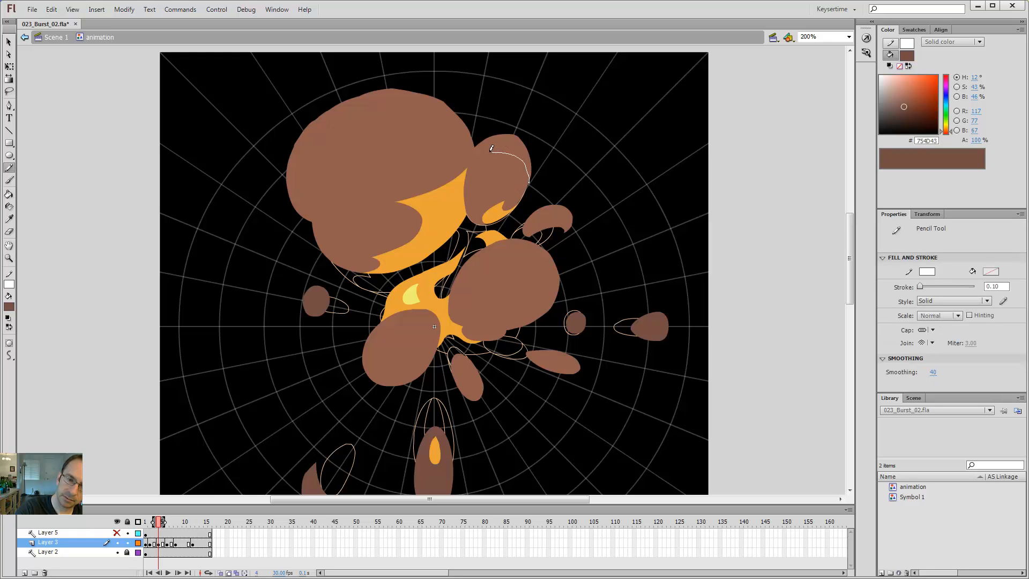
# Sketch a shadow contour across frame 4's large puff and around its lower lobe, checking it against frame 2.
pyautogui.moveTo(474, 155)
pyautogui.mouseDown()
pyautogui.moveTo(435, 120)
pyautogui.moveTo(378, 114)
pyautogui.moveTo(334, 128)
pyautogui.moveTo(317, 161)
pyautogui.mouseUp()
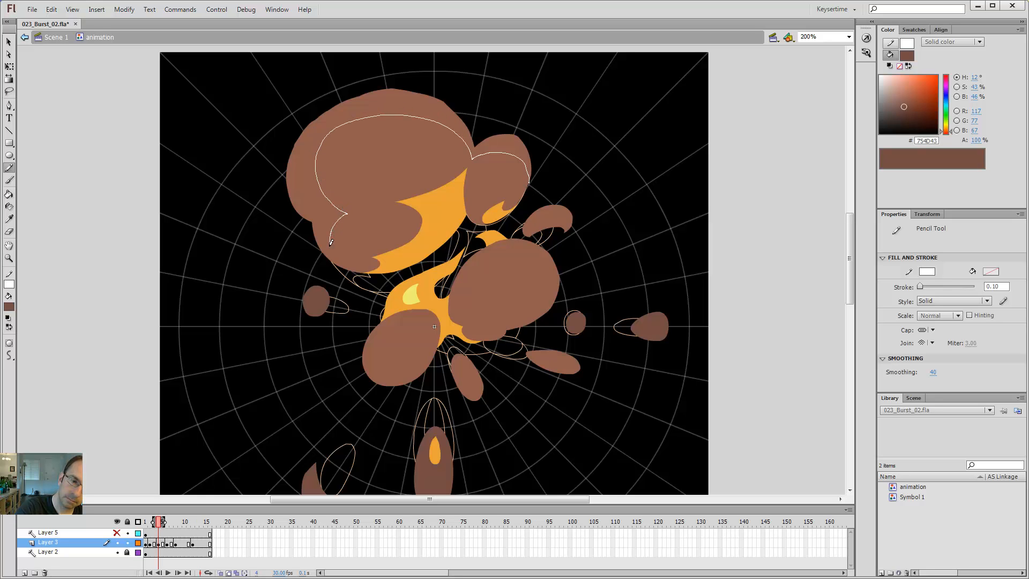
pyautogui.moveTo(331, 242)
pyautogui.mouseDown()
pyautogui.moveTo(343, 265)
pyautogui.moveTo(398, 278)
pyautogui.mouseUp()
pyautogui.press(',')
pyautogui.press('.')
pyautogui.press(',')
pyautogui.press('.')
pyautogui.press(',')
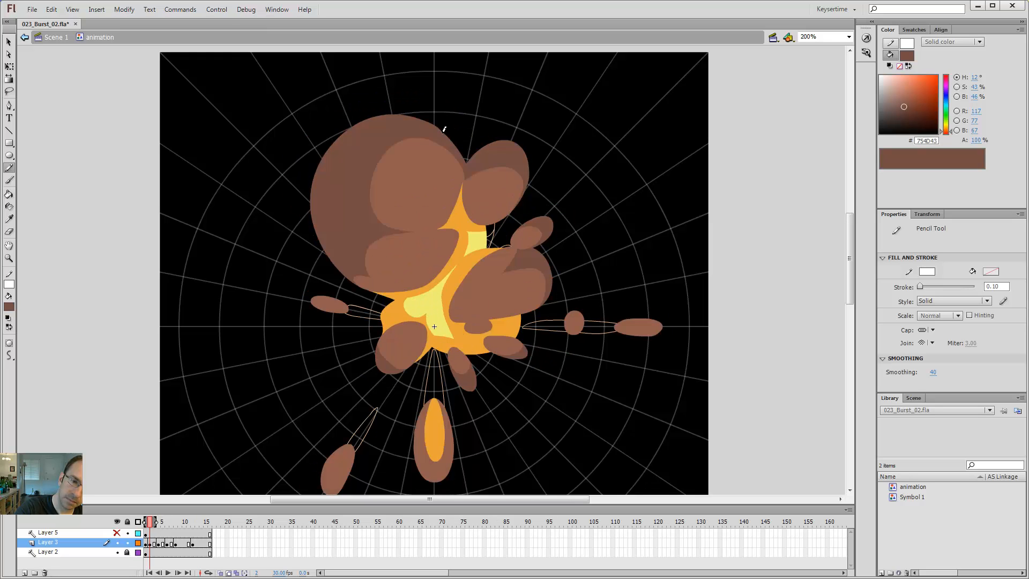
pyautogui.press('.')
pyautogui.press(',')
pyautogui.press('.')
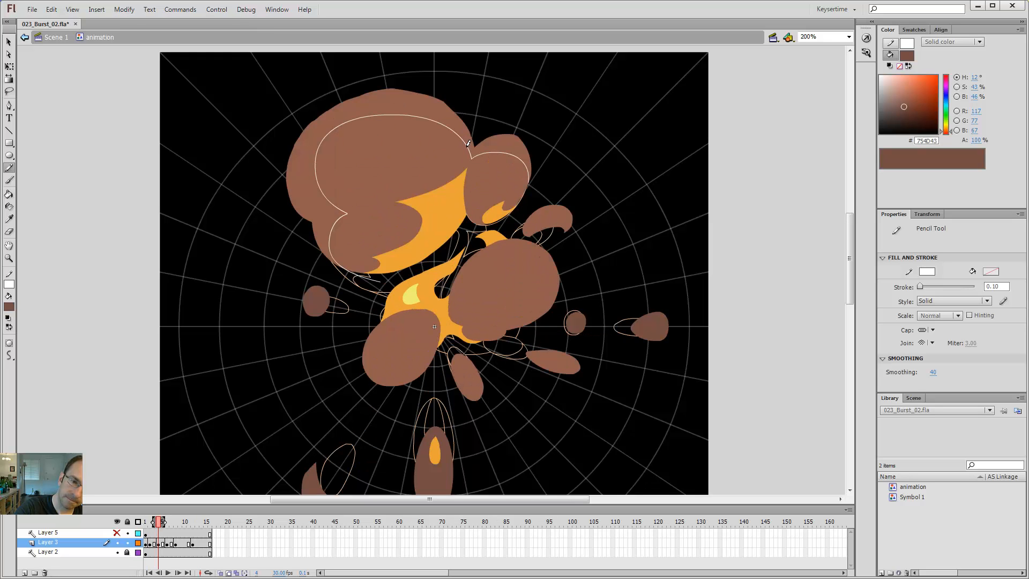
# Sketch a second, inner contour in frame 4's large puff and fill the band between the contours with dark brown 754D43.
pyautogui.moveTo(395, 128)
pyautogui.mouseDown()
pyautogui.moveTo(360, 151)
pyautogui.moveTo(348, 176)
pyautogui.moveTo(374, 199)
pyautogui.mouseUp()
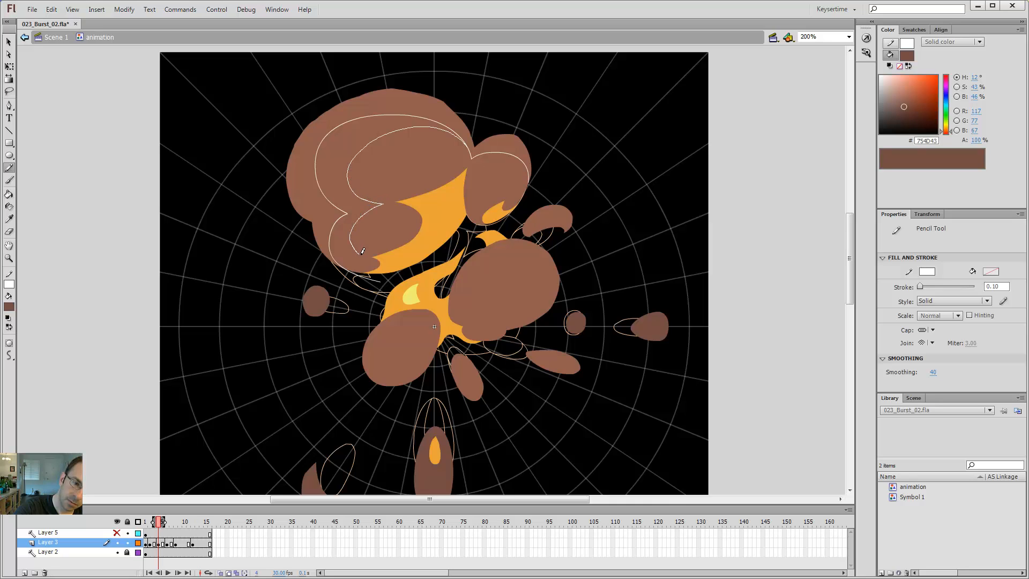
pyautogui.moveTo(339, 256); pyautogui.dragTo(351, 262)
pyautogui.press('z')
pyautogui.click(458, 171)
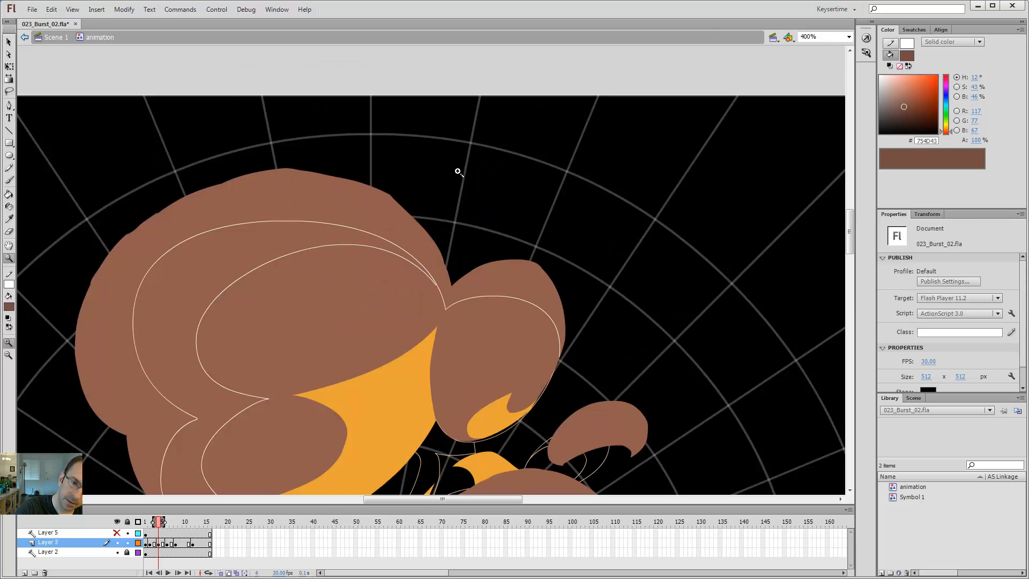
pyautogui.press('k')
pyautogui.click(404, 258)
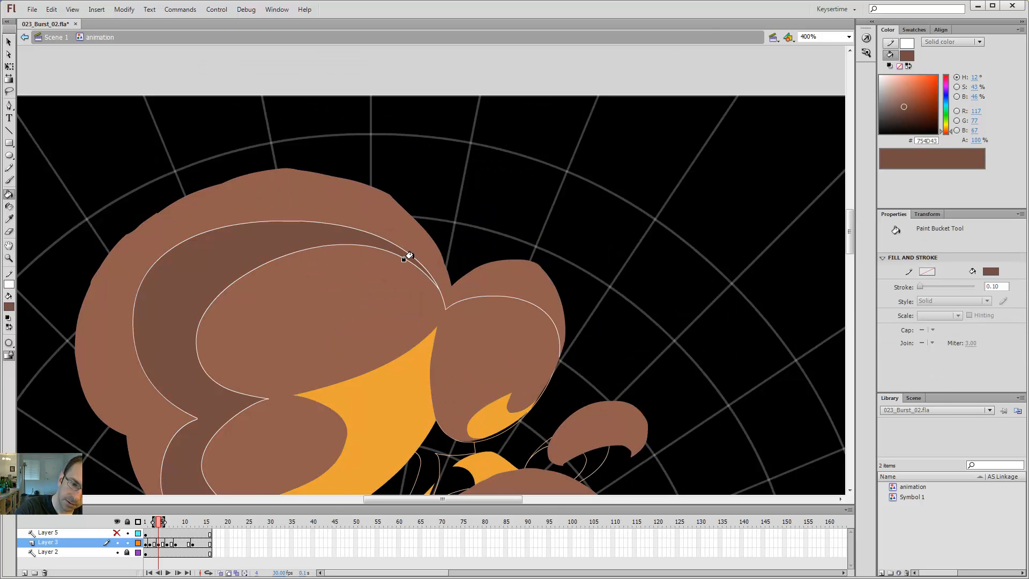
# Fill the outer rim of frame 4's upper puffs with dark brown 754D43, delete the sketch outlines, and compare with frame 2.
pyautogui.press('v')
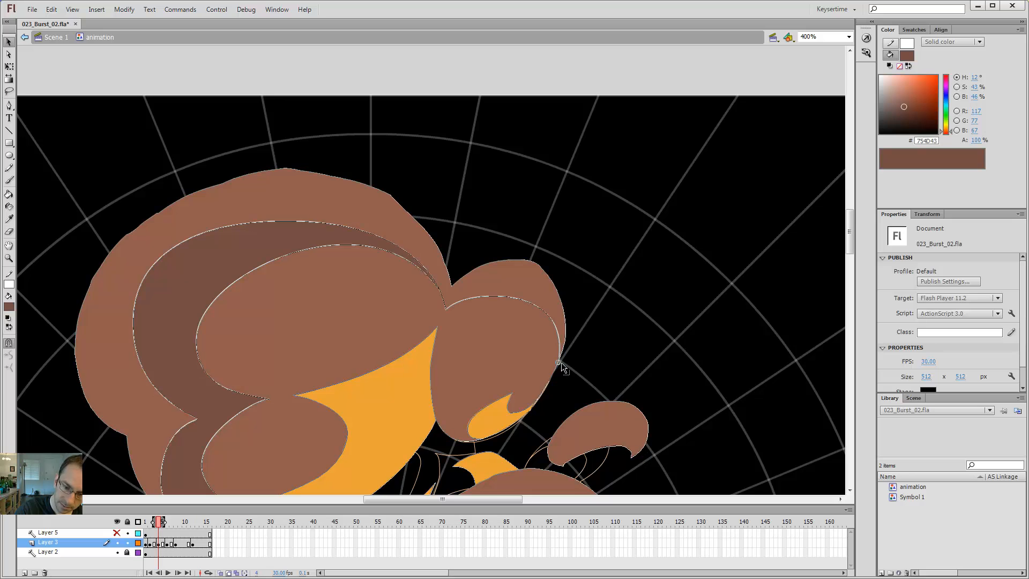
pyautogui.press('k')
pyautogui.click(547, 301)
pyautogui.press('v')
pyautogui.click(558, 331)
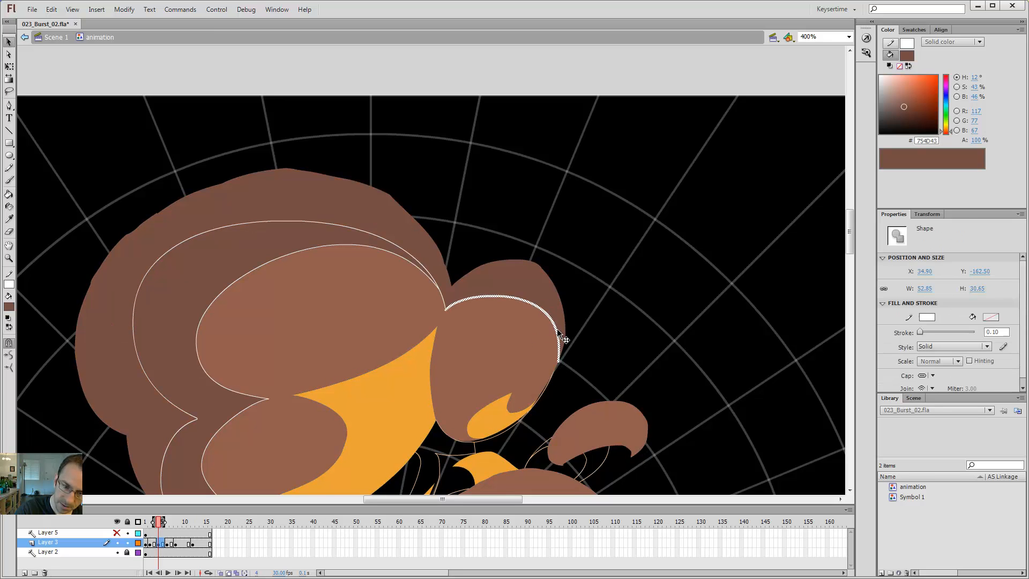
pyautogui.doubleClick(558, 331)
pyautogui.press('Delete')
pyautogui.hotkey('ctrl', '-')
pyautogui.press(',')
pyautogui.press(',')
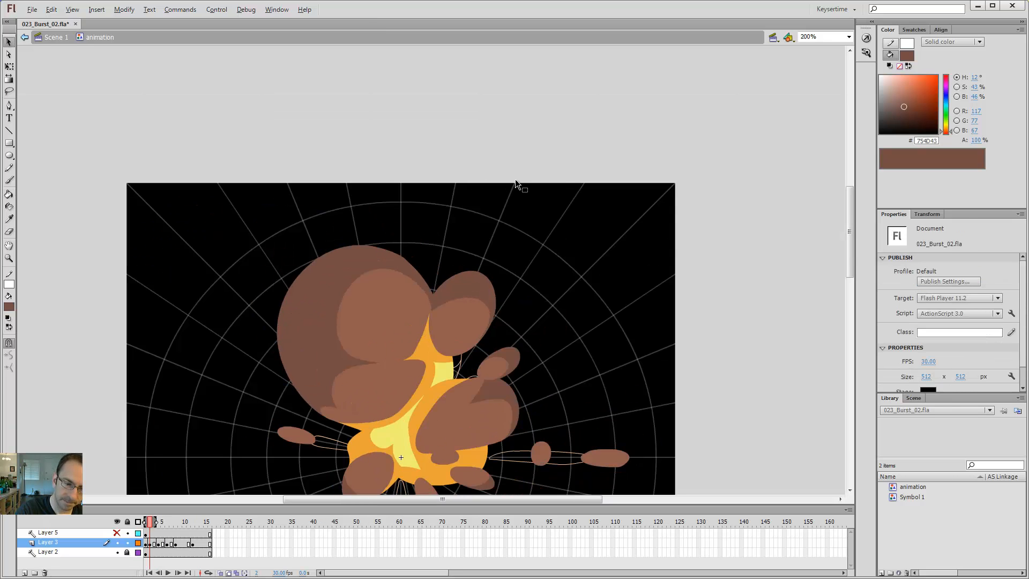
# Flip back and forth through frames 2, 4 and 6 to examine how the puff shapes and shading change.
pyautogui.press('.')
pyautogui.press('.')
pyautogui.press(',')
pyautogui.press(',')
pyautogui.press('.')
pyautogui.press('.')
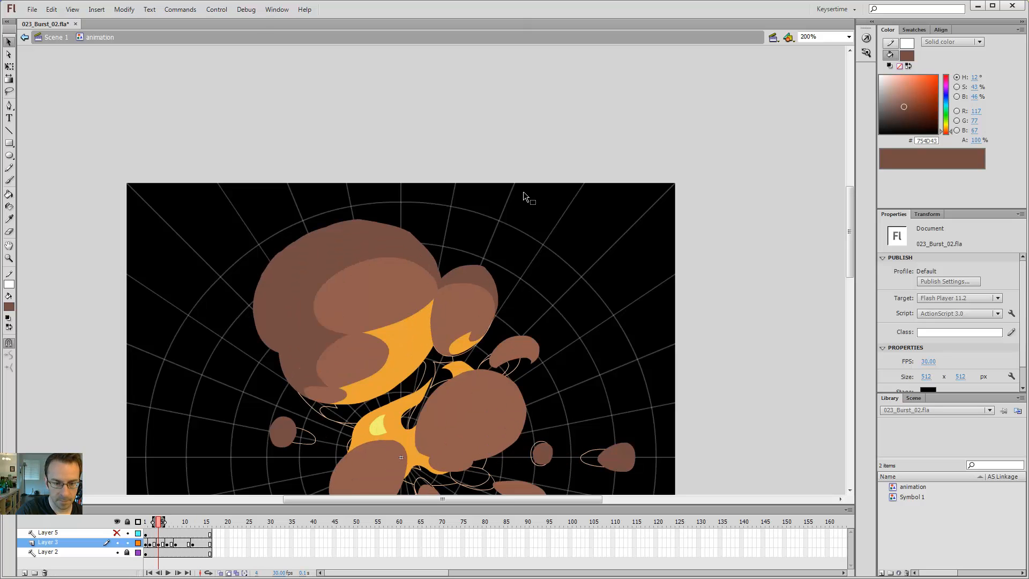
pyautogui.press(',')
pyautogui.press(',')
pyautogui.press('.')
pyautogui.press('.')
pyautogui.press(',')
pyautogui.press(',')
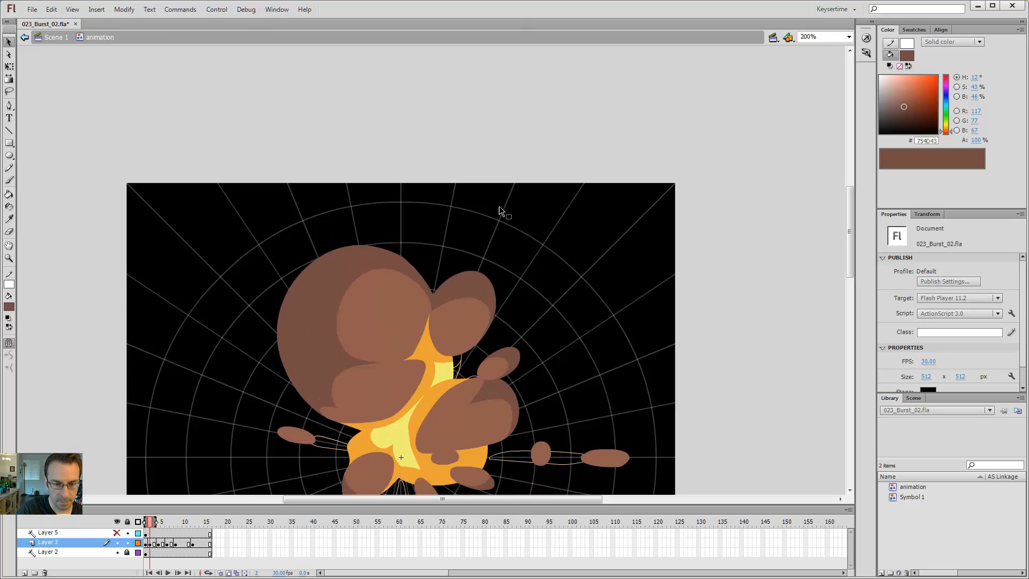
pyautogui.press('.')
pyautogui.press('.')
pyautogui.press(',')
pyautogui.press(',')
pyautogui.press('.')
pyautogui.press('.')
pyautogui.press(',')
pyautogui.press(',')
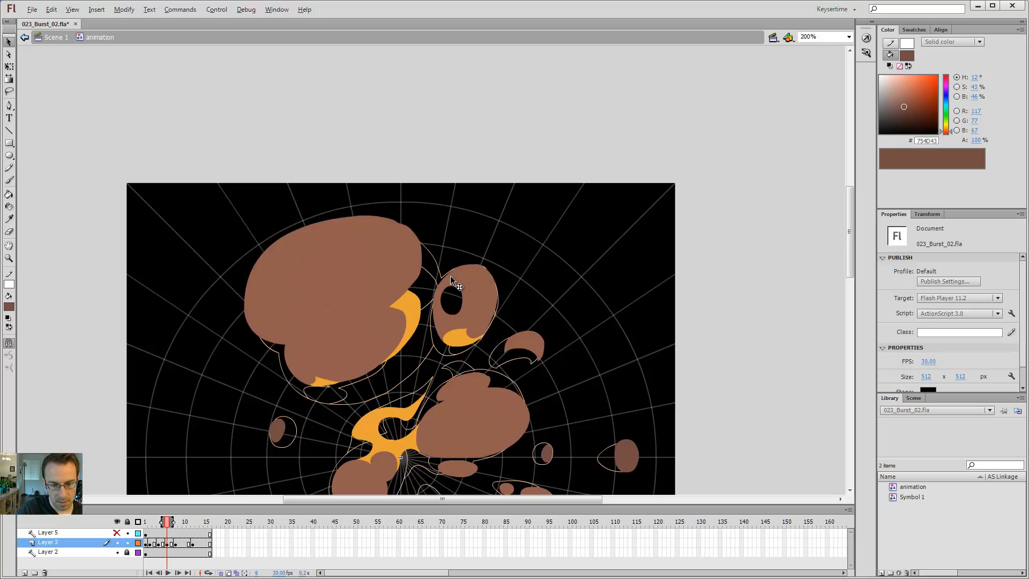
pyautogui.press('.')
pyautogui.press('.')
pyautogui.press(',')
pyautogui.press(',')
pyautogui.press('.')
pyautogui.press('.')
pyautogui.press(',')
pyautogui.press(',')
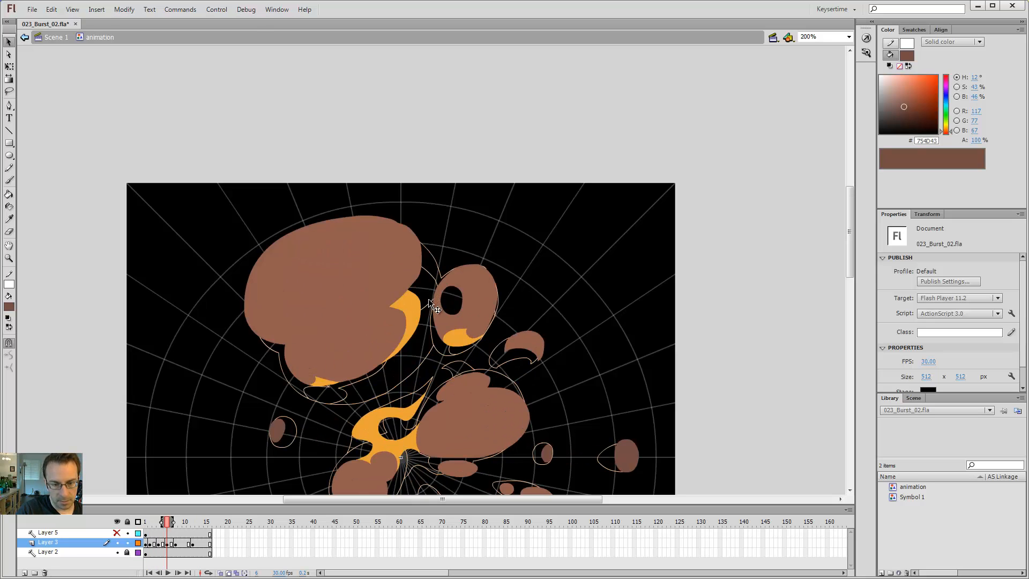
pyautogui.press('.')
pyautogui.press('.')
pyautogui.press(',')
pyautogui.press(',')
pyautogui.press('.')
pyautogui.press('.')
# Extend the light brown 915D4D area of frame 4's large puff down over the orange, using a temporary pencil contour.
pyautogui.press('y')
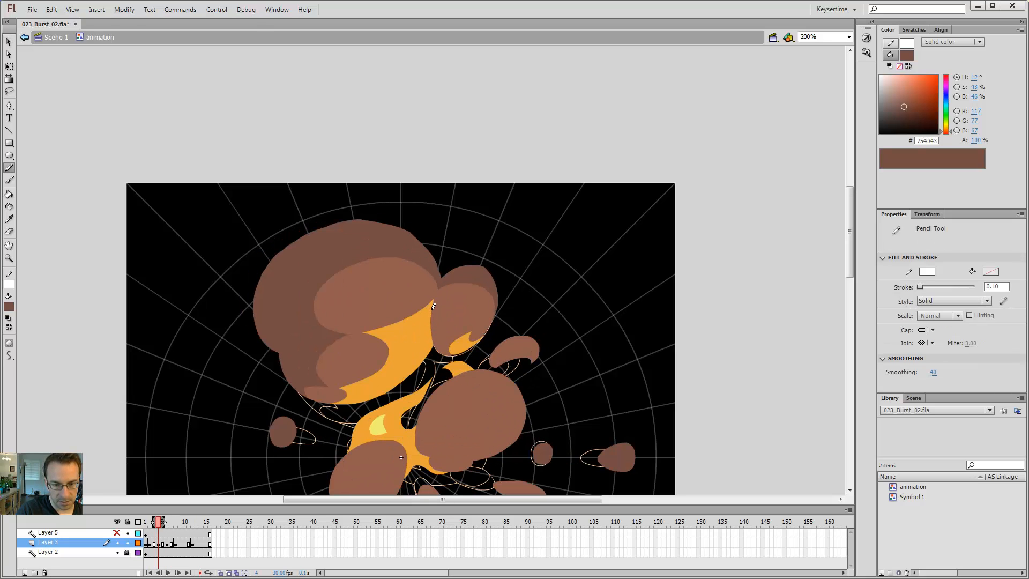
pyautogui.press('i')
pyautogui.click(402, 312)
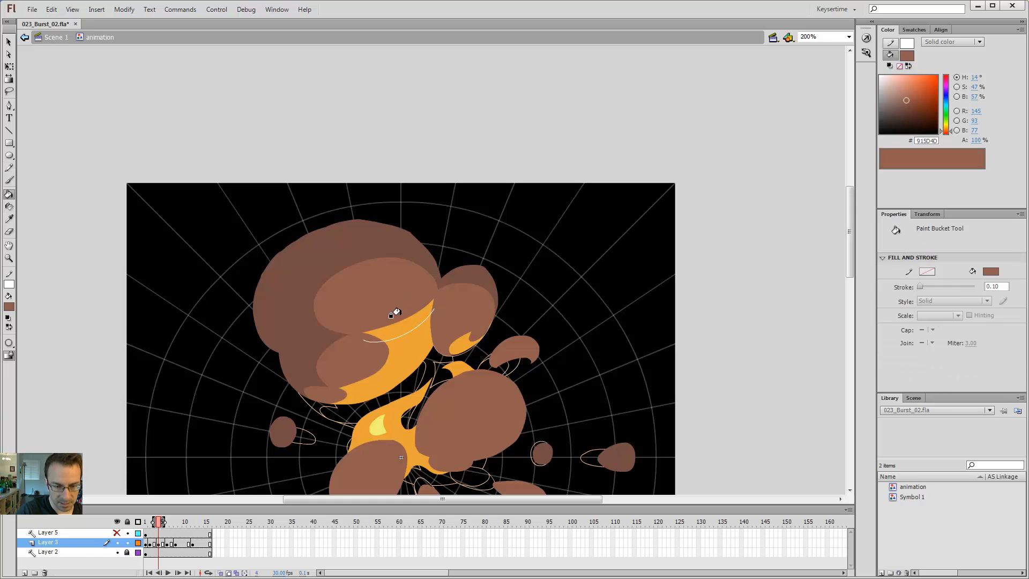
pyautogui.click(398, 329)
pyautogui.press('v')
pyautogui.doubleClick(425, 321)
pyautogui.press('Delete')
# Sketch a contour along the top of the large puff's light area, fill outside it with dark brown 754D43, and delete the sketch line.
pyautogui.moveTo(440, 290)
pyautogui.mouseDown()
pyautogui.moveTo(436, 304)
pyautogui.moveTo(394, 262)
pyautogui.moveTo(321, 277)
pyautogui.mouseUp()
pyautogui.press('y')
pyautogui.press('i')
pyautogui.click(413, 260)
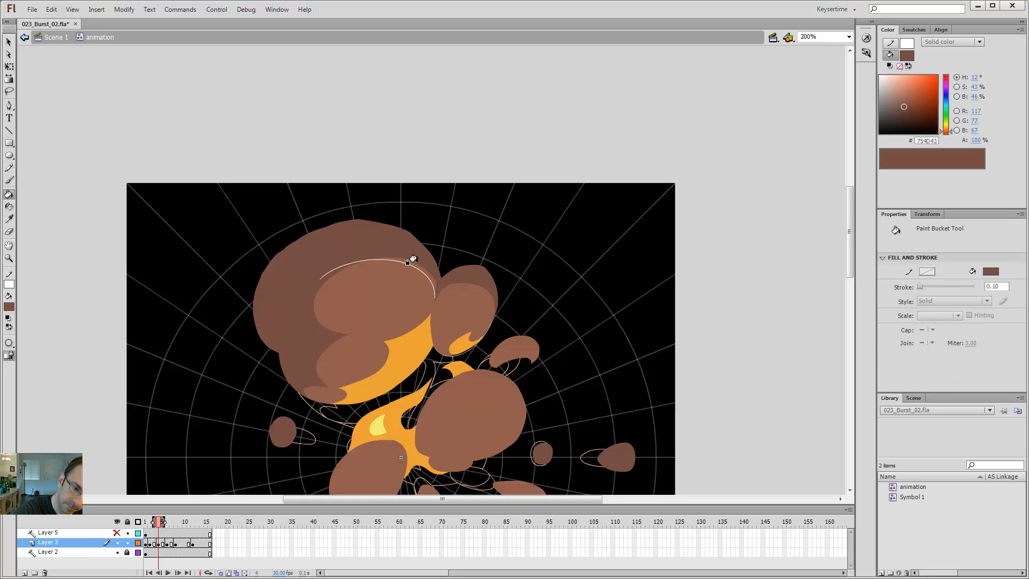
pyautogui.press('v')
pyautogui.click(428, 278)
pyautogui.press('Delete')
# Compare the large puff's shadow shape between frames 2 and 4.
pyautogui.press(',')
pyautogui.press(',')
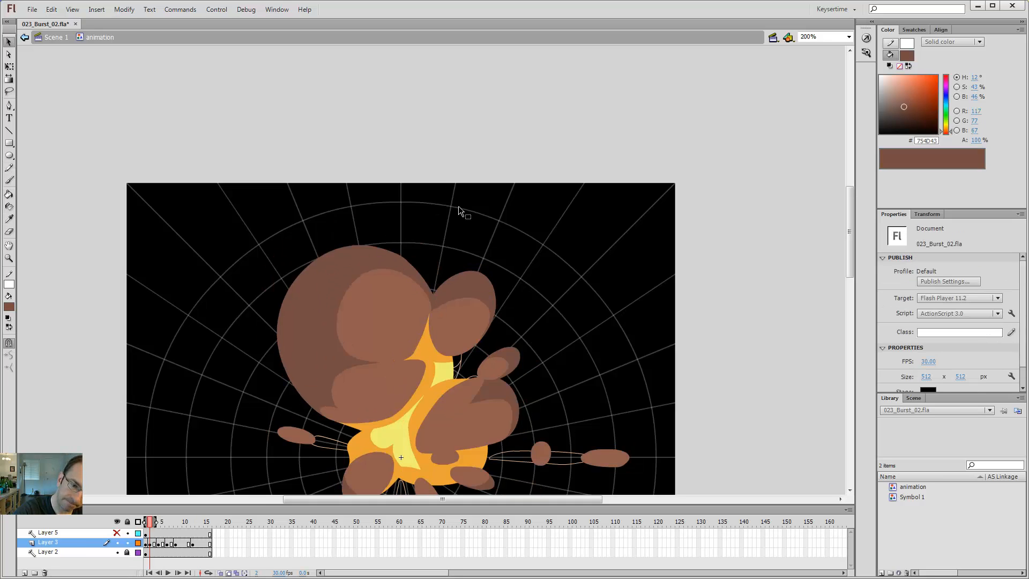
pyautogui.press('.')
pyautogui.press('.')
pyautogui.press(',')
pyautogui.press(',')
pyautogui.press('.')
pyautogui.press('.')
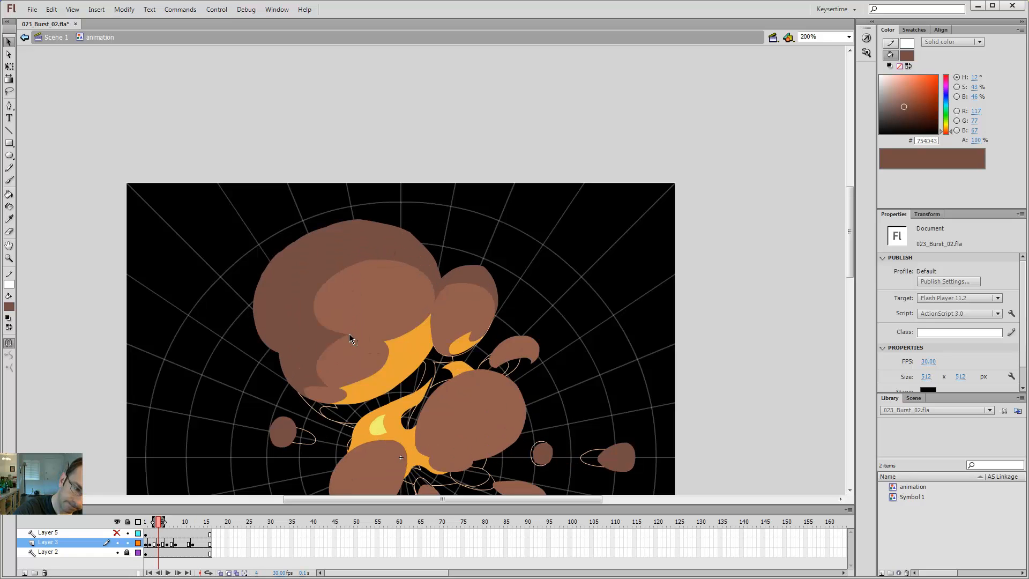
# Pull the lower-left corner of the large puff's light area upward to narrow it in frame 4, checking it against frame 2.
pyautogui.moveTo(349, 334)
pyautogui.mouseDown()
pyautogui.moveTo(372, 340)
pyautogui.moveTo(368, 262)
pyautogui.moveTo(350, 256)
pyautogui.mouseUp()
pyautogui.press(',')
pyautogui.press(',')
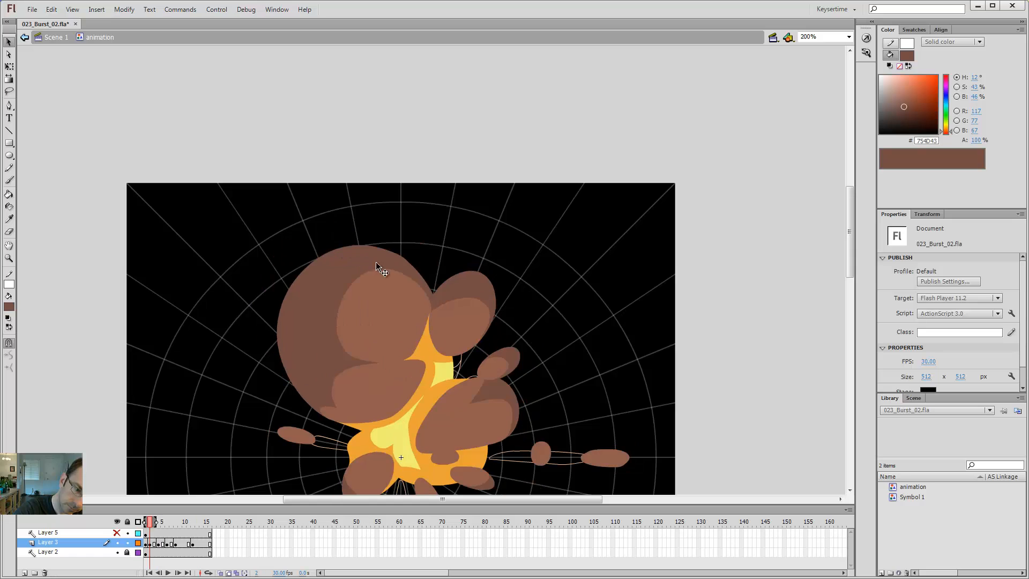
pyautogui.press('.')
pyautogui.press('.')
# Sketch a rounded contour around frame 4's narrowed light area and fill the part above it with dark brown 754D43.
pyautogui.press('y')
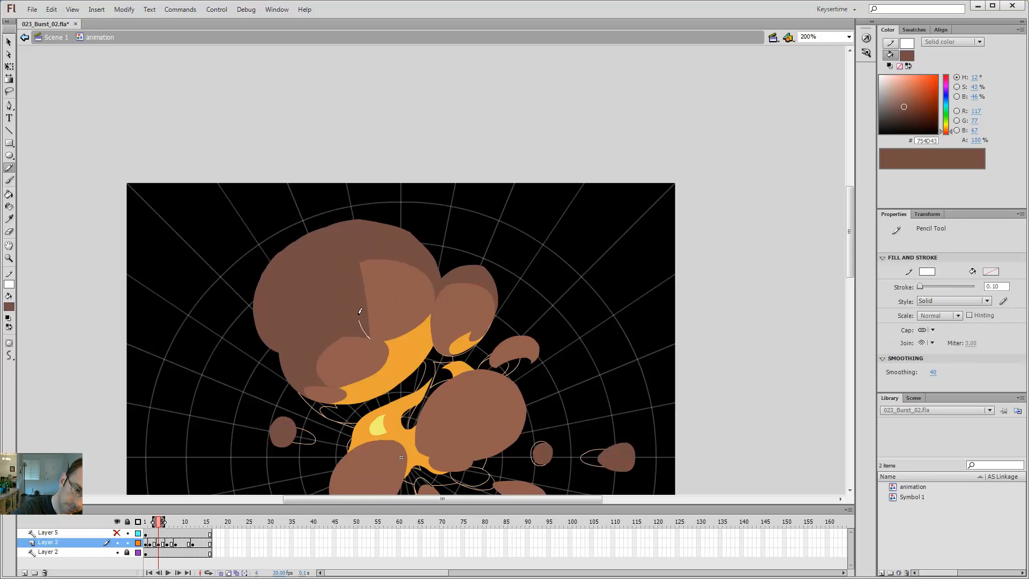
pyautogui.moveTo(435, 281); pyautogui.dragTo(438, 285)
pyautogui.press('i')
pyautogui.click(387, 247)
pyautogui.click(368, 275)
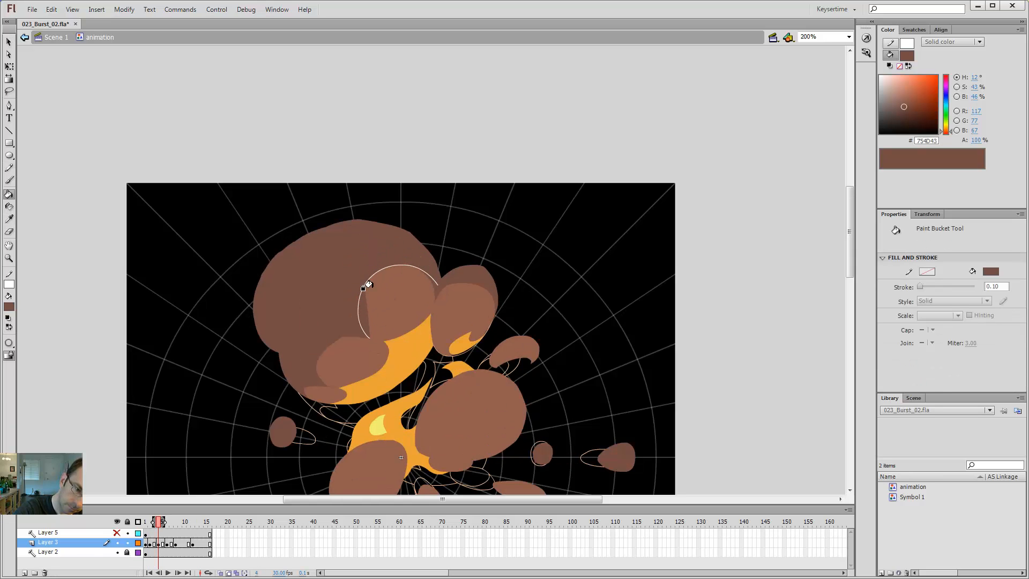
# Fill the left edge inside the rounded contour with light brown 915D4D, correcting the stray fills, and delete the sketch line.
pyautogui.press('i')
pyautogui.click(373, 292)
pyautogui.click(362, 306)
pyautogui.press('v')
pyautogui.hotkey('ctrl', 'z')
pyautogui.moveTo(369, 338); pyautogui.dragTo(373, 343)
pyautogui.press('k')
pyautogui.hotkey('ctrl', 'z')
pyautogui.click(362, 316)
pyautogui.press('v')
pyautogui.doubleClick(358, 315)
pyautogui.press('Delete')
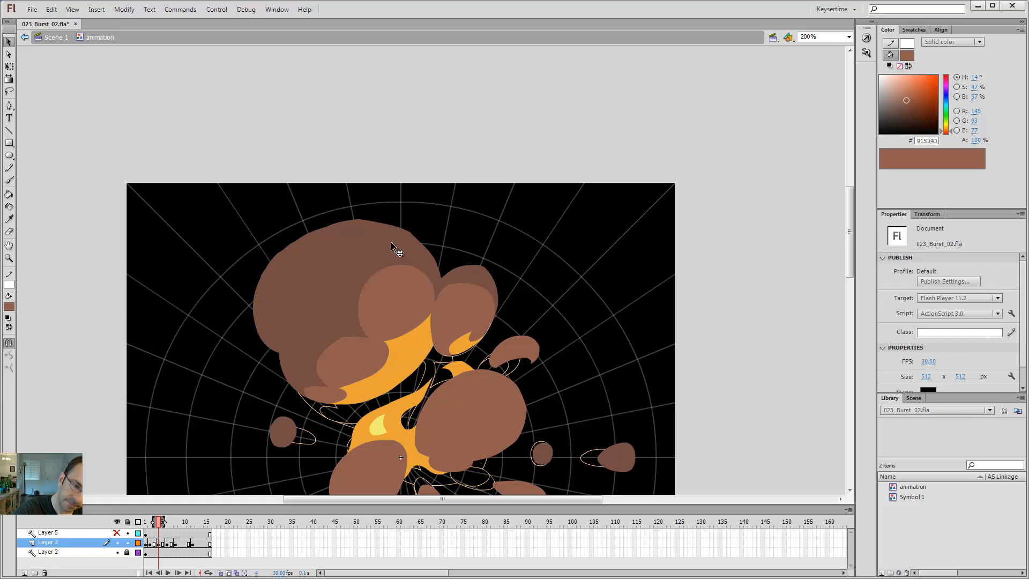
# Sketch a curved shadow contour across the lower lobe of frame 4's large puff, using frame 2 as reference.
pyautogui.press(',')
pyautogui.press(',')
pyautogui.press('.')
pyautogui.press('.')
pyautogui.press(',')
pyautogui.press('.')
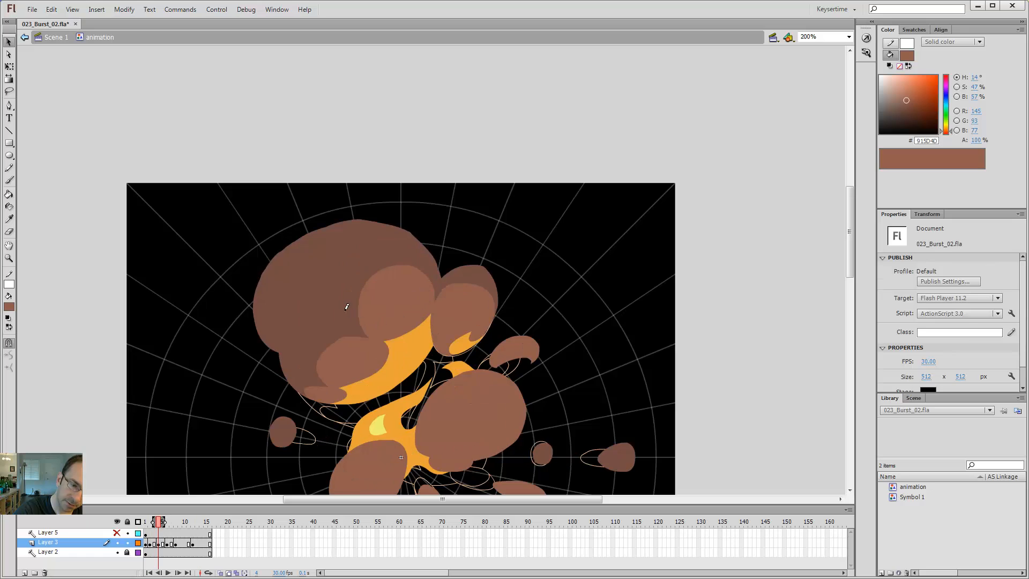
pyautogui.press('y')
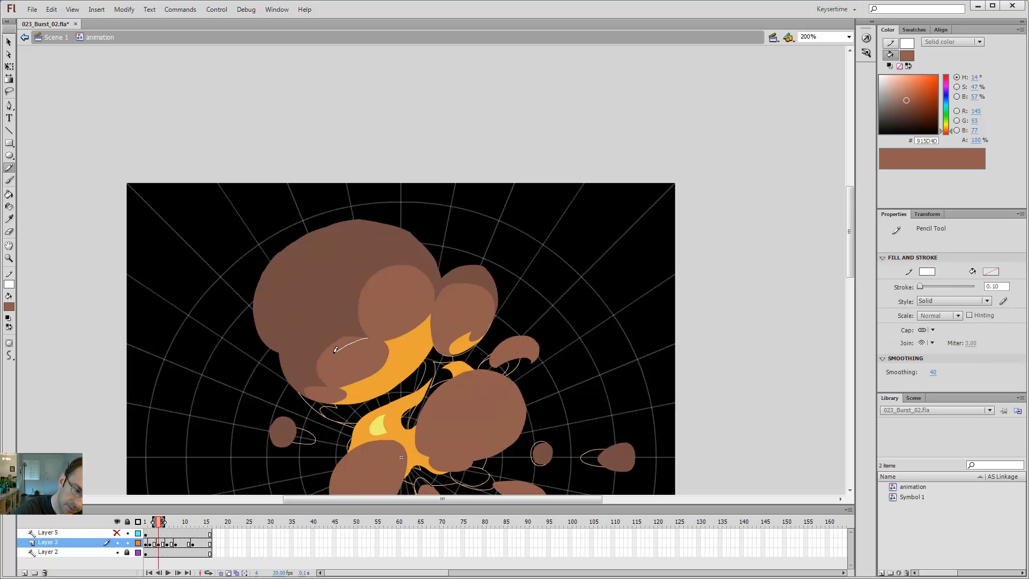
pyautogui.moveTo(329, 381); pyautogui.dragTo(328, 386)
pyautogui.press('v')
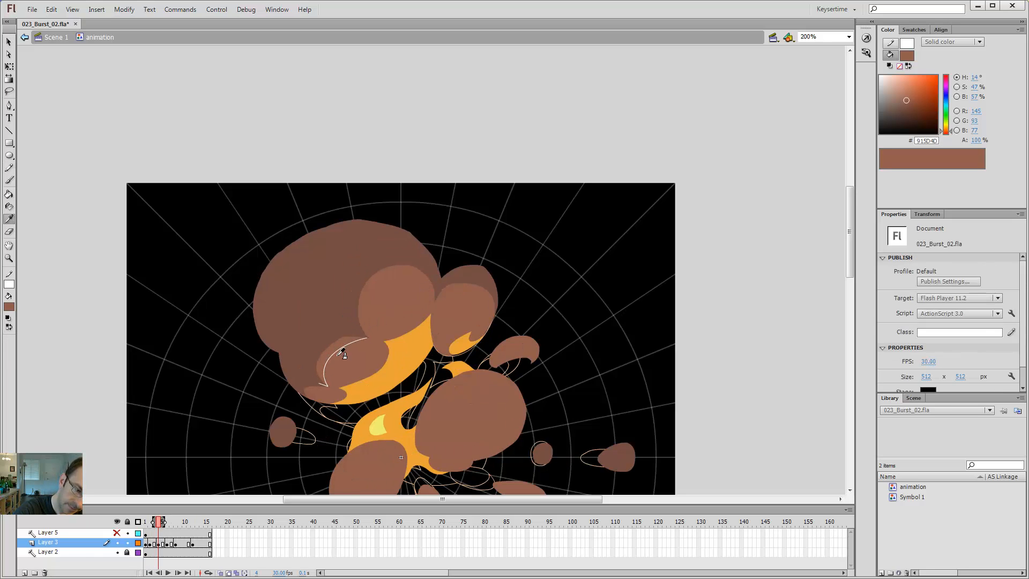
# Fill the band outside the lower lobe's contour with dark brown 754D43 and delete the sketch line.
pyautogui.press('k')
pyautogui.keyDown('alt'); pyautogui.click(336, 337); pyautogui.keyUp('alt')
pyautogui.click(340, 343)
pyautogui.press('v')
pyautogui.doubleClick(349, 343)
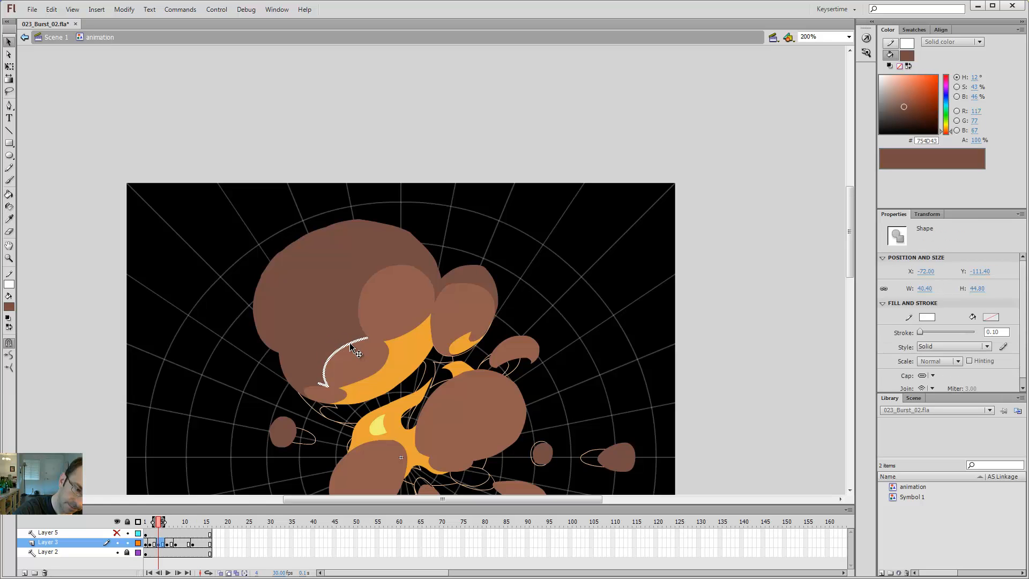
pyautogui.press('Delete')
# Flip between frames 2 and 4 to check the shading of the large puff and its lower lobe.
pyautogui.press(',')
pyautogui.press(',')
pyautogui.press('.')
pyautogui.press('.')
pyautogui.press(',')
pyautogui.press(',')
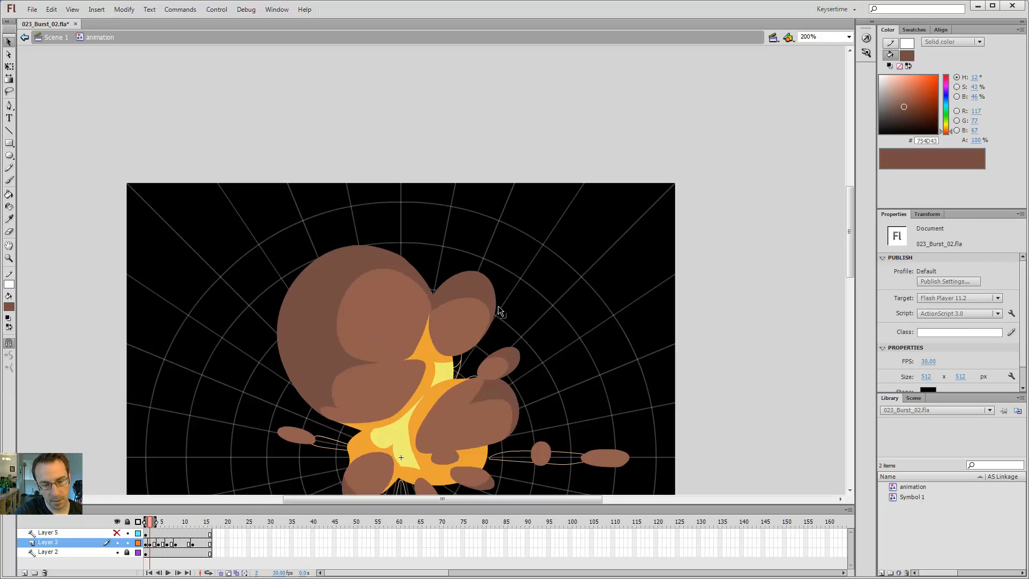
pyautogui.press('.')
pyautogui.press('.')
pyautogui.press(',')
pyautogui.press(',')
pyautogui.press('.')
pyautogui.press('.')
# Examine the whole burst's motion from frame 2 to frame 4 at 50% zoom.
pyautogui.hotkey('ctrl', '1')
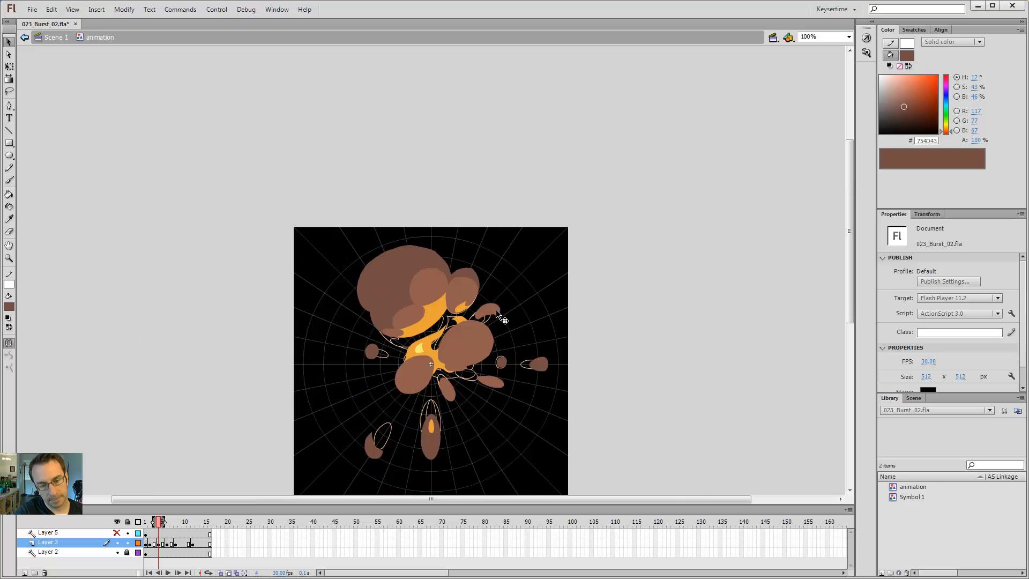
pyautogui.hotkey('ctrl', '-')
pyautogui.press(',')
pyautogui.press(',')
pyautogui.press('.')
pyautogui.press('.')
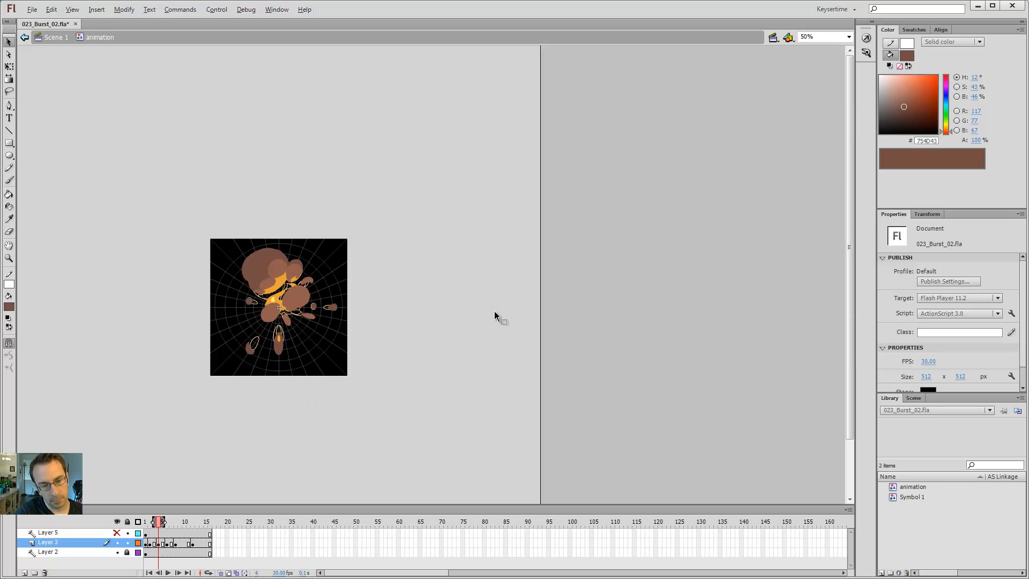
pyautogui.press(',')
pyautogui.press(',')
pyautogui.press('.')
pyautogui.press('.')
pyautogui.press(',')
pyautogui.press(',')
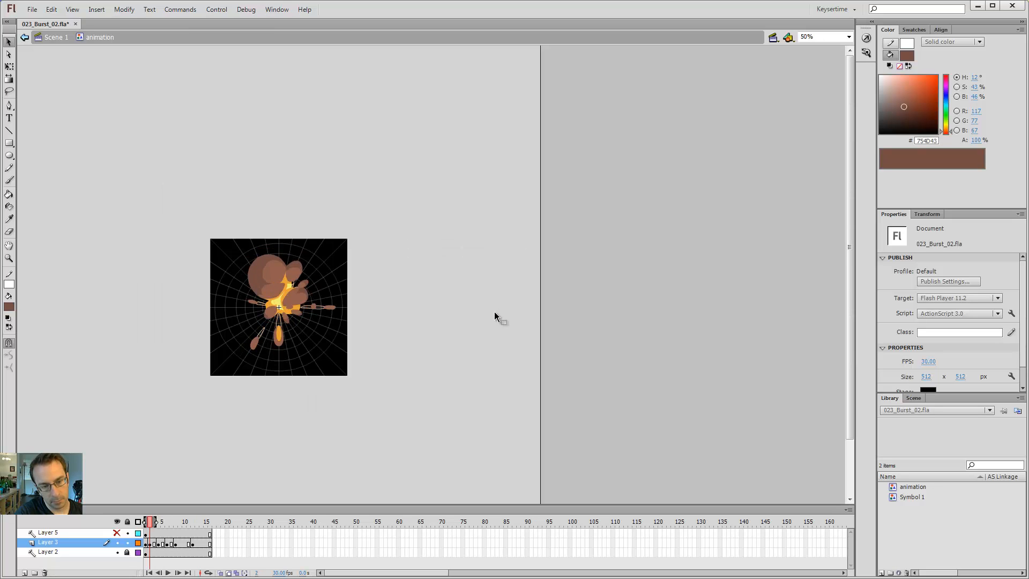
pyautogui.press('.')
pyautogui.press('.')
pyautogui.press(',')
pyautogui.press(',')
pyautogui.press('.')
pyautogui.press('.')
# Pull the left edge of the large puff's light area outward in frame 4 and compare it with frame 2.
pyautogui.hotkey('ctrl', '1')
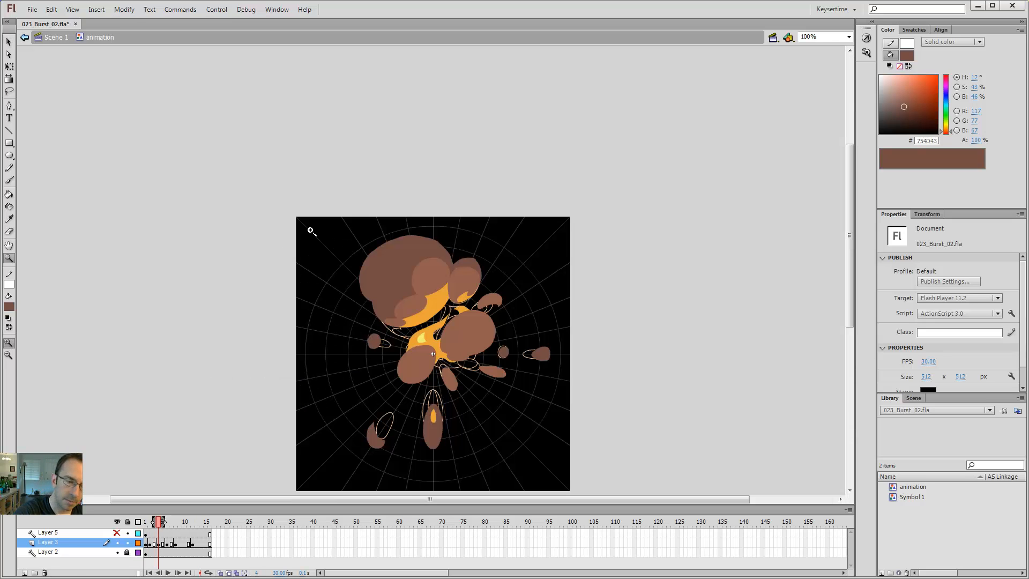
pyautogui.moveTo(413, 274)
pyautogui.mouseDown()
pyautogui.moveTo(393, 276)
pyautogui.moveTo(413, 262)
pyautogui.moveTo(402, 288)
pyautogui.mouseUp()
pyautogui.press(',')
pyautogui.press(',')
pyautogui.press('.')
pyautogui.press('.')
pyautogui.press(',')
pyautogui.press(',')
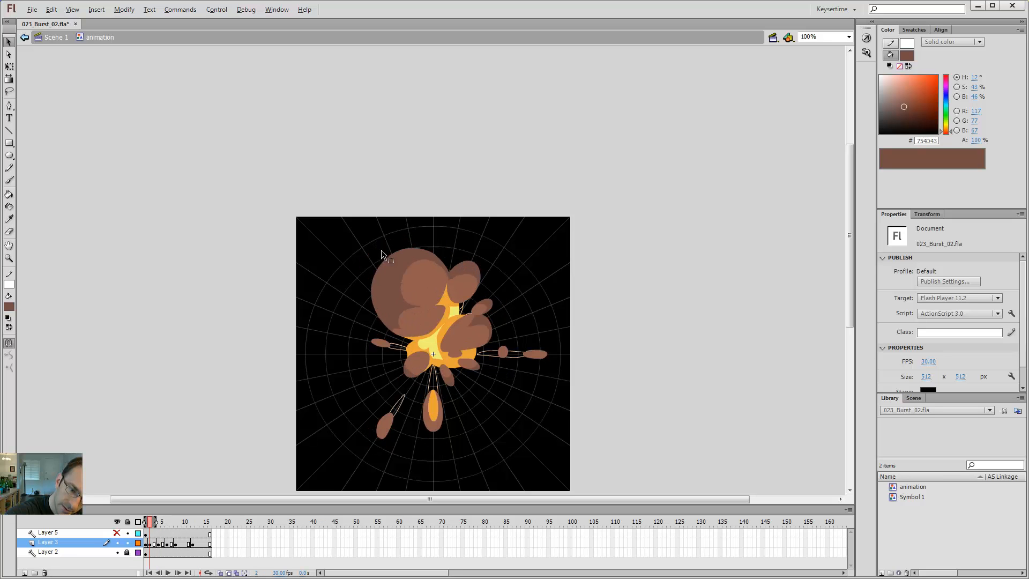
pyautogui.press('.')
pyautogui.press('.')
# Reshape the upper-left edge of frame 4's large light area into a smoother curve, checking it against frame 2.
pyautogui.moveTo(406, 262); pyautogui.dragTo(403, 261)
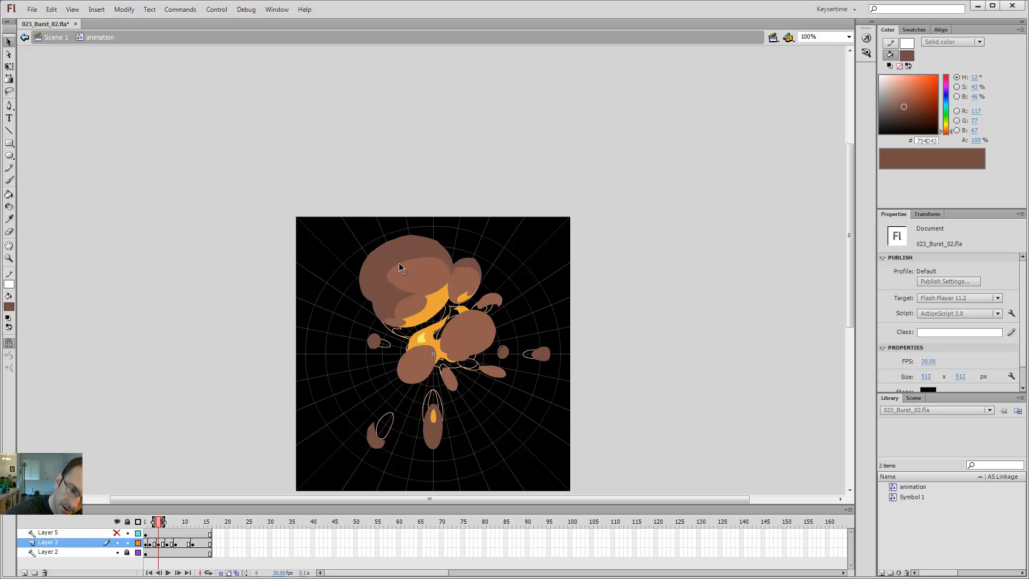
pyautogui.press(',')
pyautogui.press(',')
pyautogui.press('.')
pyautogui.press('.')
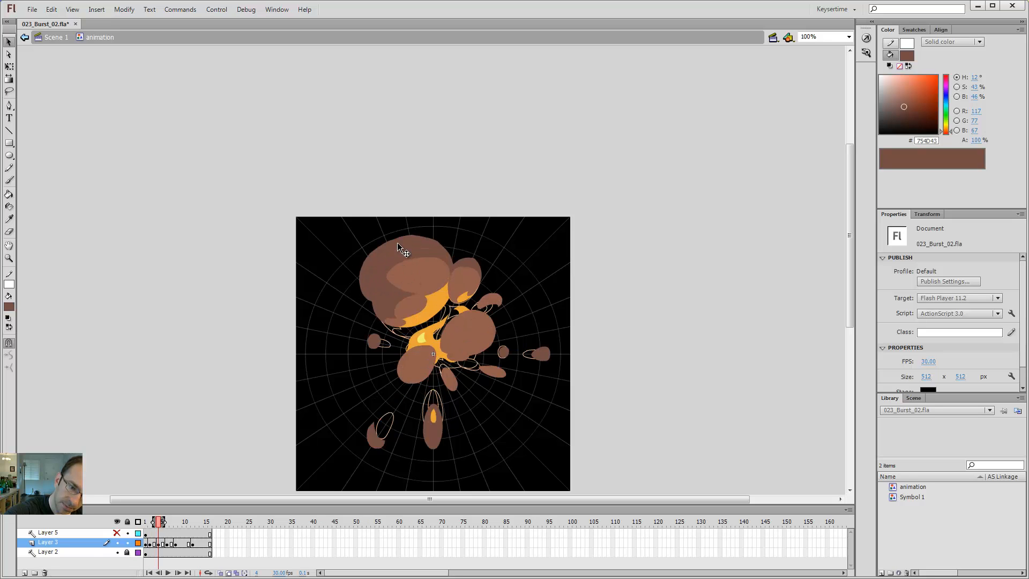
pyautogui.press(',')
pyautogui.press(',')
pyautogui.press('.')
pyautogui.press('.')
# Adjust the top edge of frame 4's large light area slightly and check the result against frame 2.
pyautogui.moveTo(423, 256); pyautogui.dragTo(425, 257)
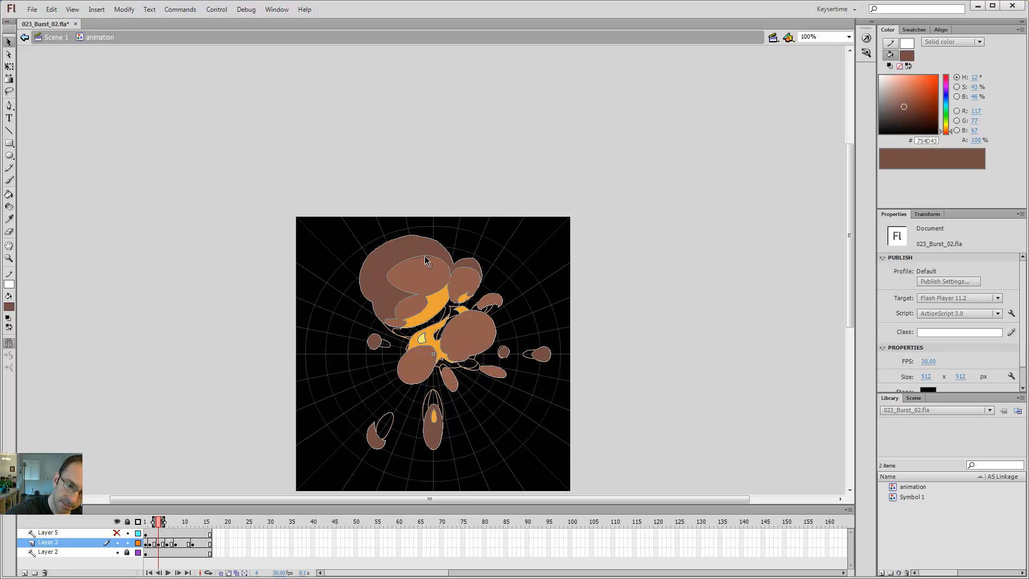
pyautogui.press(',')
pyautogui.press(',')
pyautogui.press('.')
pyautogui.press('.')
pyautogui.press(',')
pyautogui.press(',')
pyautogui.press('.')
pyautogui.press('.')
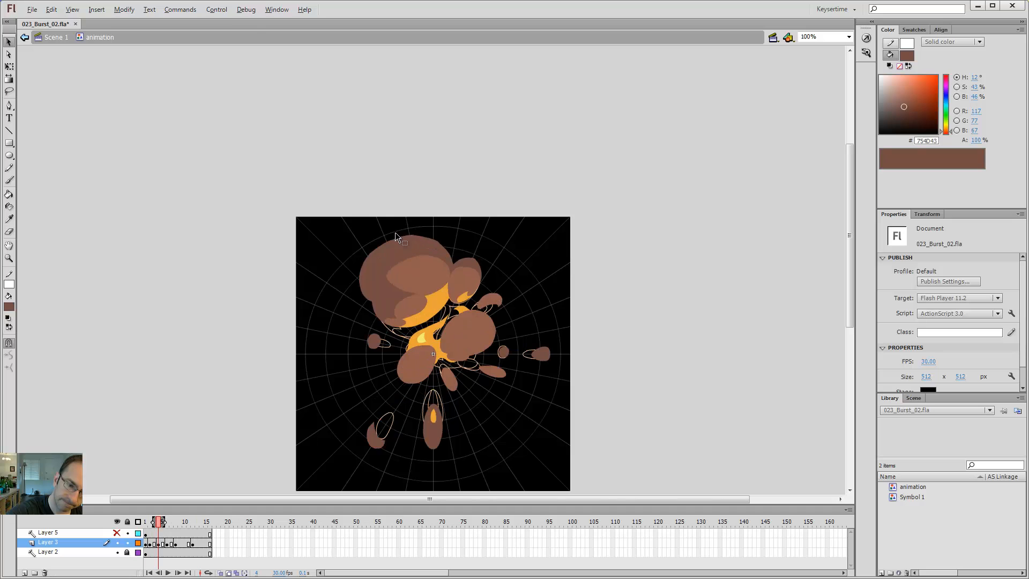
pyautogui.press('z')
pyautogui.click(471, 270)
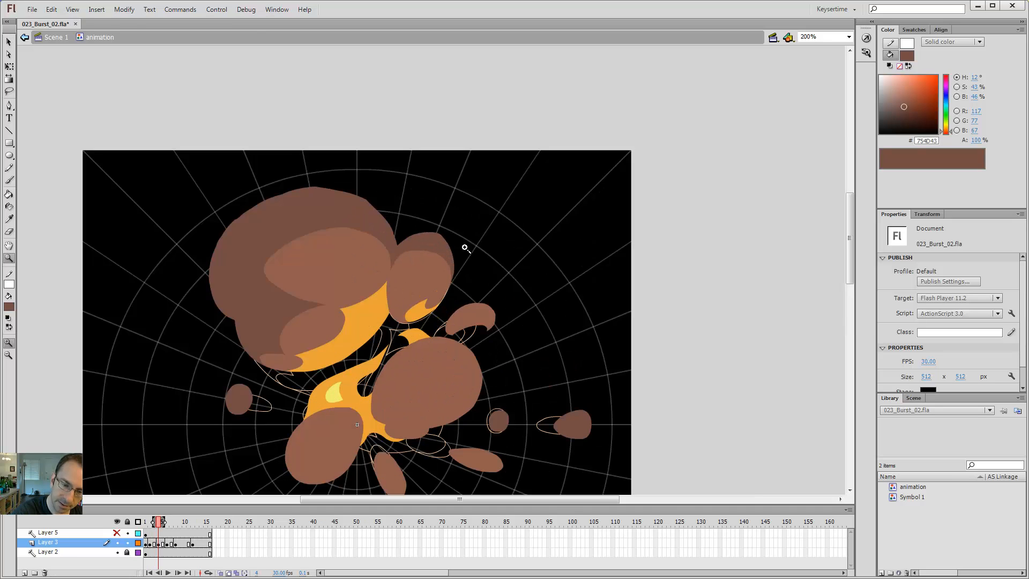
# Compare the shading of the two upper puffs in frame 4 with the neighboring frames.
pyautogui.press(',')
pyautogui.press(',')
pyautogui.press('.')
pyautogui.press('.')
pyautogui.press('.')
pyautogui.press('.')
pyautogui.press(',')
pyautogui.press(',')
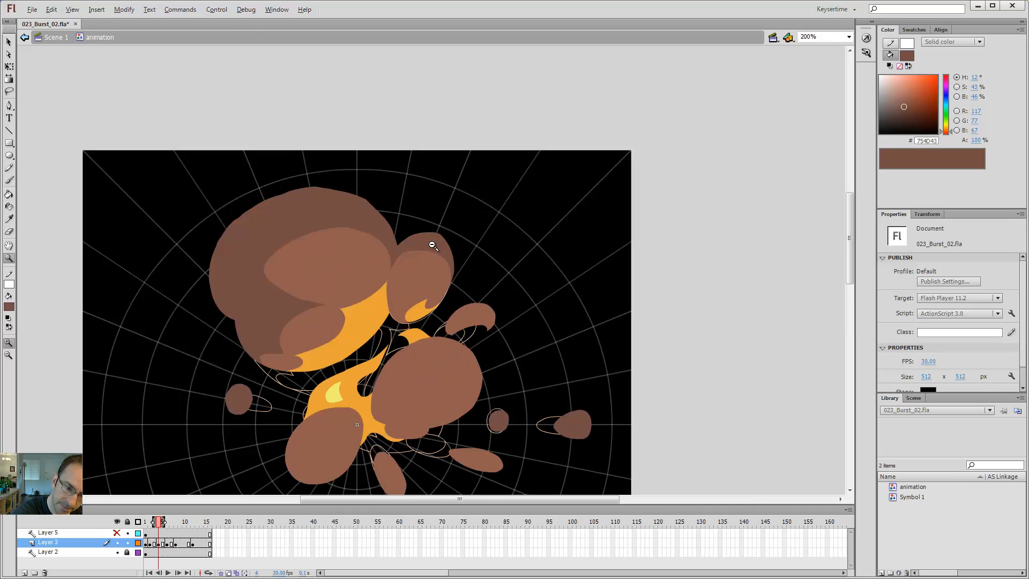
pyautogui.press(',')
pyautogui.press(',')
pyautogui.press('.')
pyautogui.press('.')
# Nudge the upper-left edge of the upper-right puff's light area in frame 4 and check it against frame 2.
pyautogui.press('v')
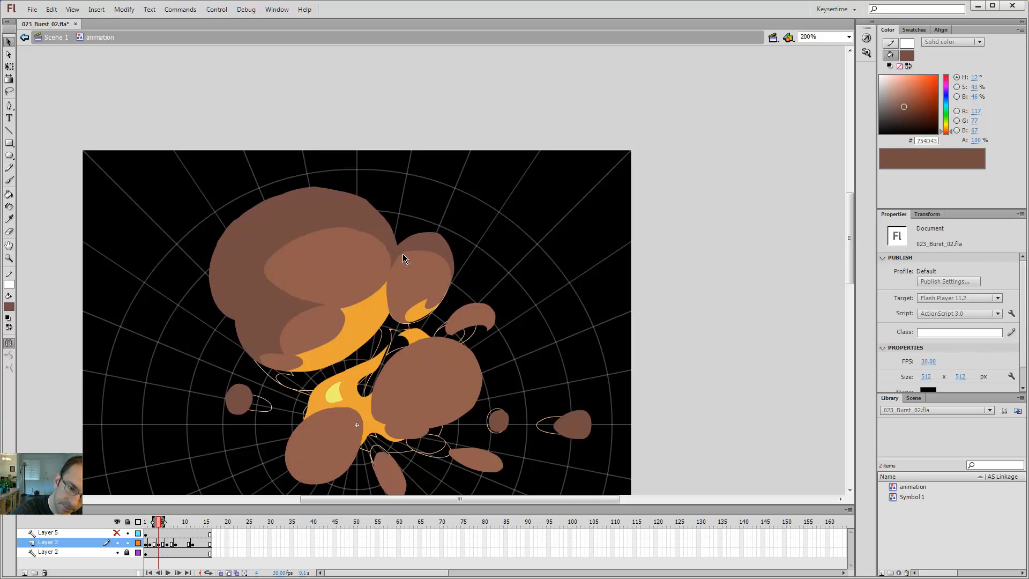
pyautogui.moveTo(403, 255); pyautogui.dragTo(407, 258)
pyautogui.press(',')
pyautogui.press(',')
pyautogui.press('.')
pyautogui.press('.')
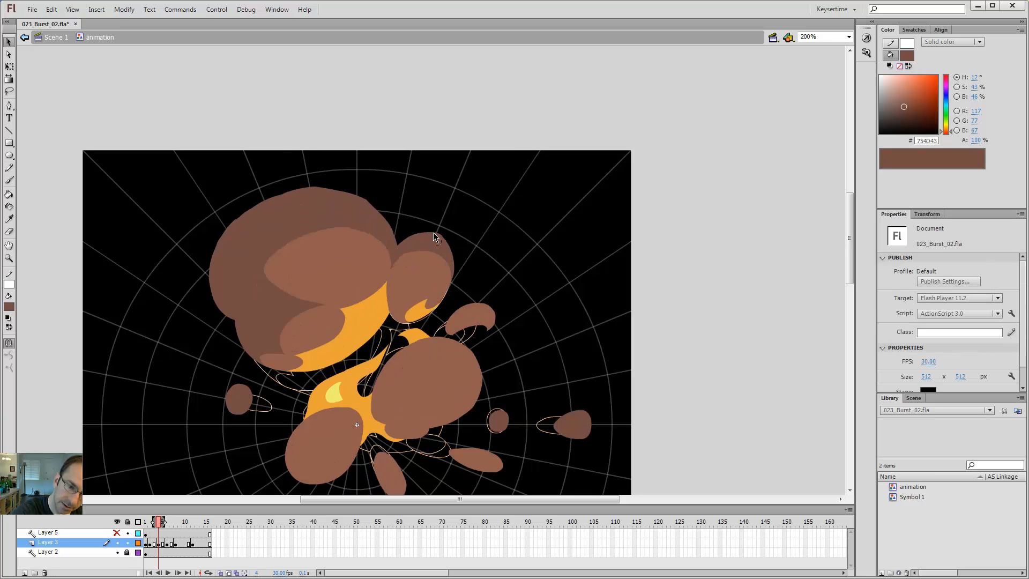
# Examine how the shading of the large lower-right puff changes between frame 2 and frame 4.
pyautogui.press('y')
pyautogui.press(',')
pyautogui.press(',')
pyautogui.press('.')
pyautogui.press('.')
pyautogui.press(',')
pyautogui.press(',')
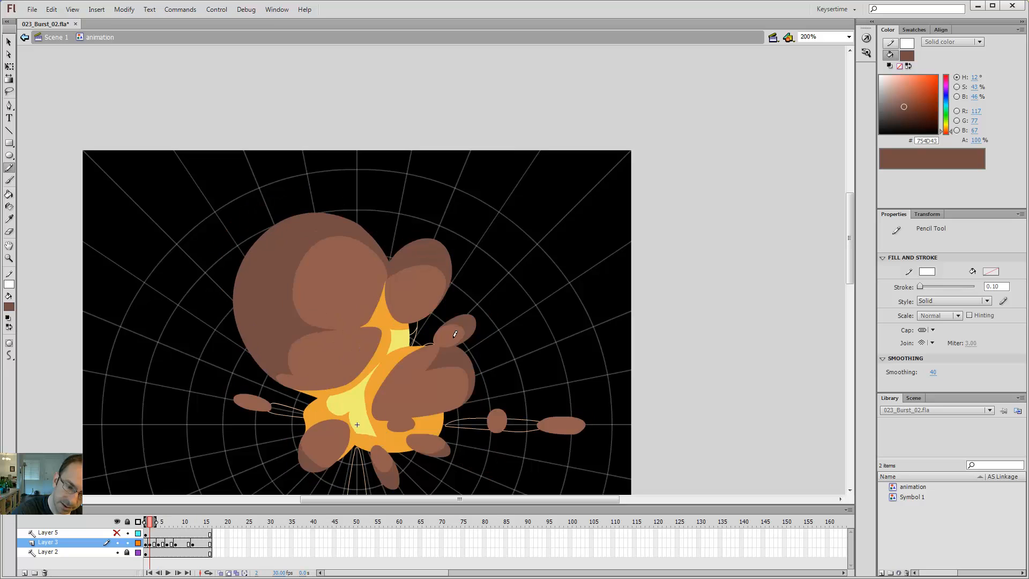
pyautogui.press('.')
pyautogui.press('.')
pyautogui.press(',')
pyautogui.press(',')
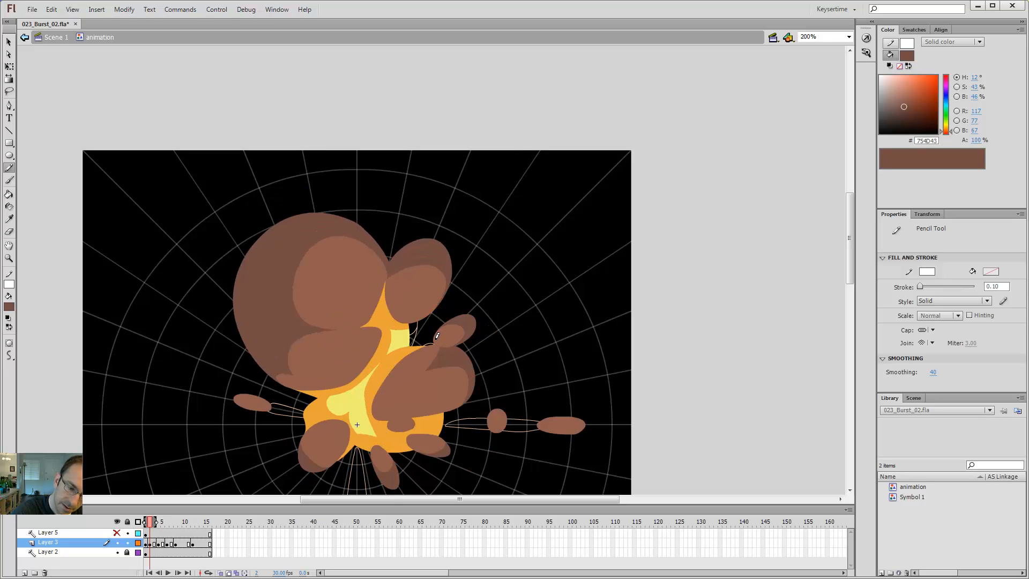
pyautogui.press('.')
pyautogui.press('.')
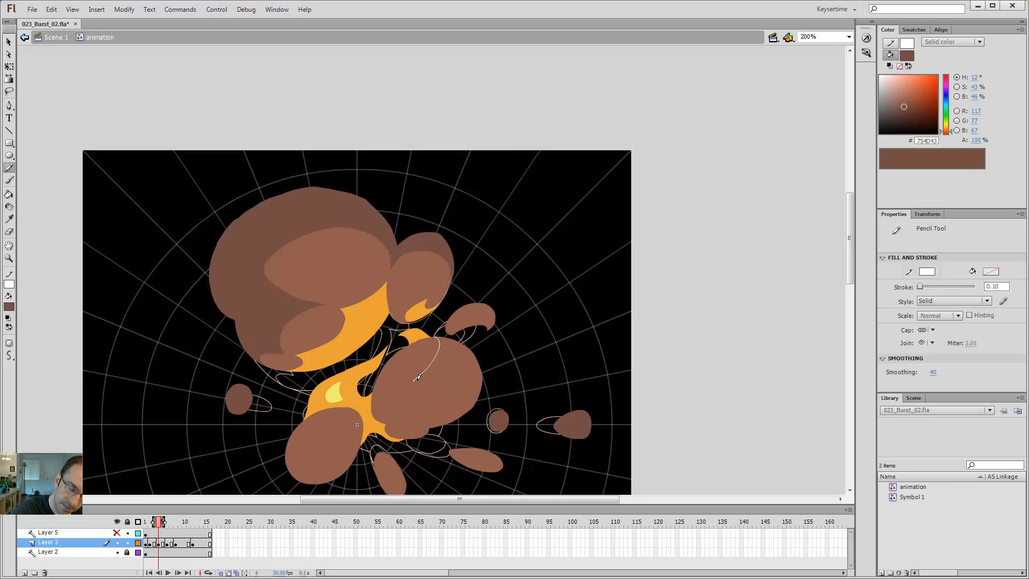
# Draw a curved shadow boundary across the large lower-right puff in frame 4 and fill its outer side with dark brown.
pyautogui.press(',')
pyautogui.press(',')
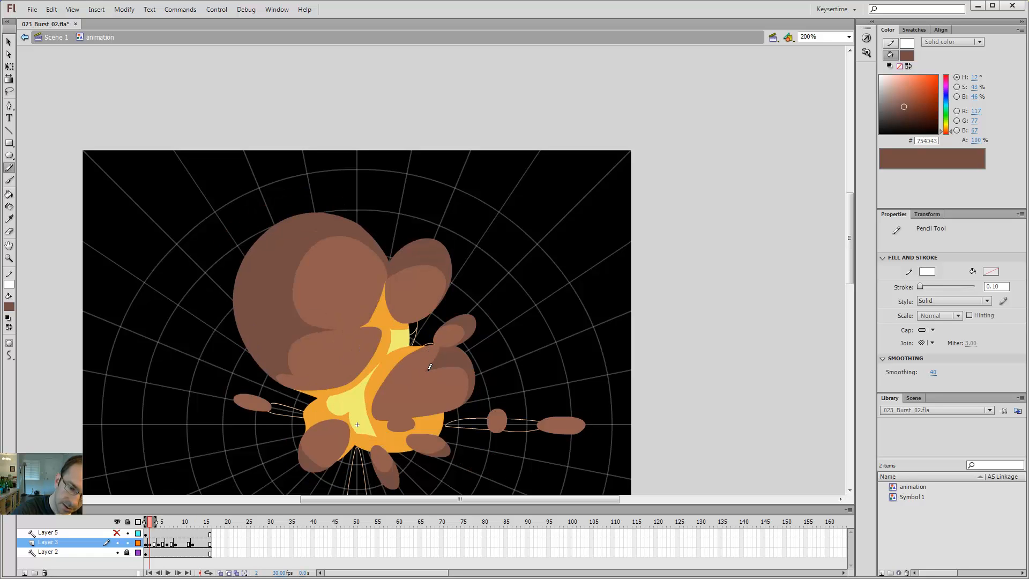
pyautogui.press('.')
pyautogui.press('.')
pyautogui.press('.')
pyautogui.press('.')
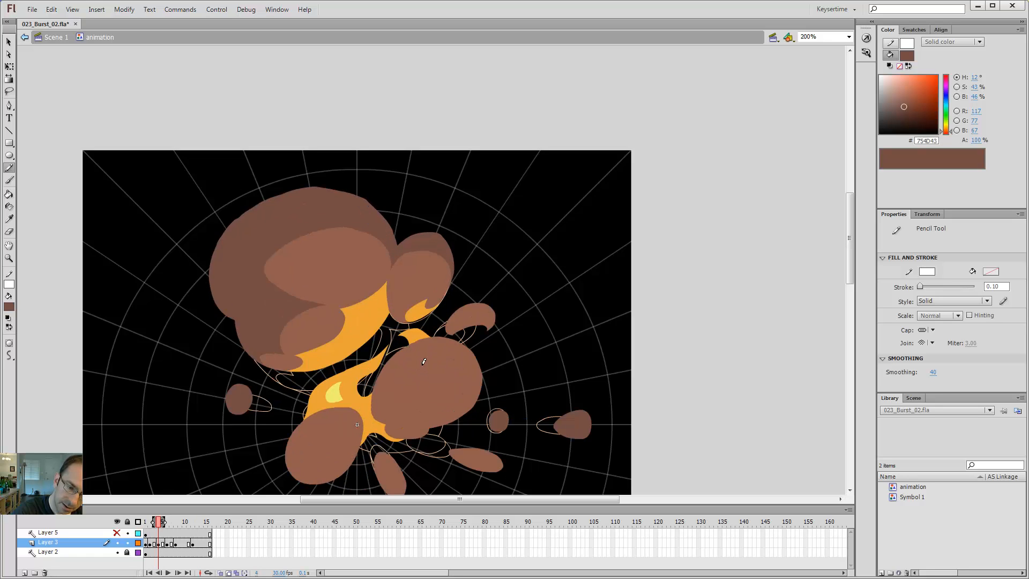
pyautogui.press(',')
pyautogui.press(',')
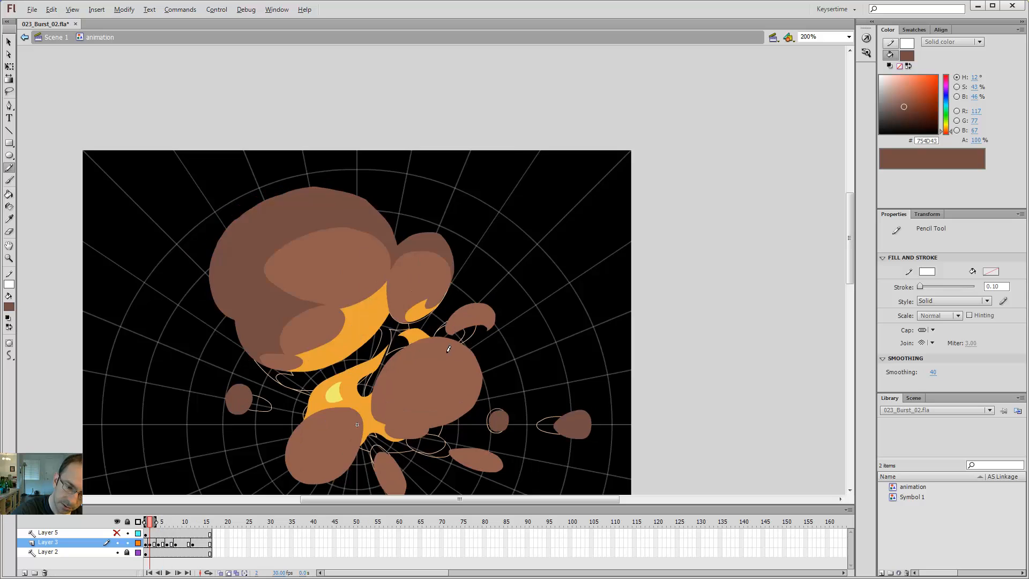
pyautogui.press('.')
pyautogui.press(',')
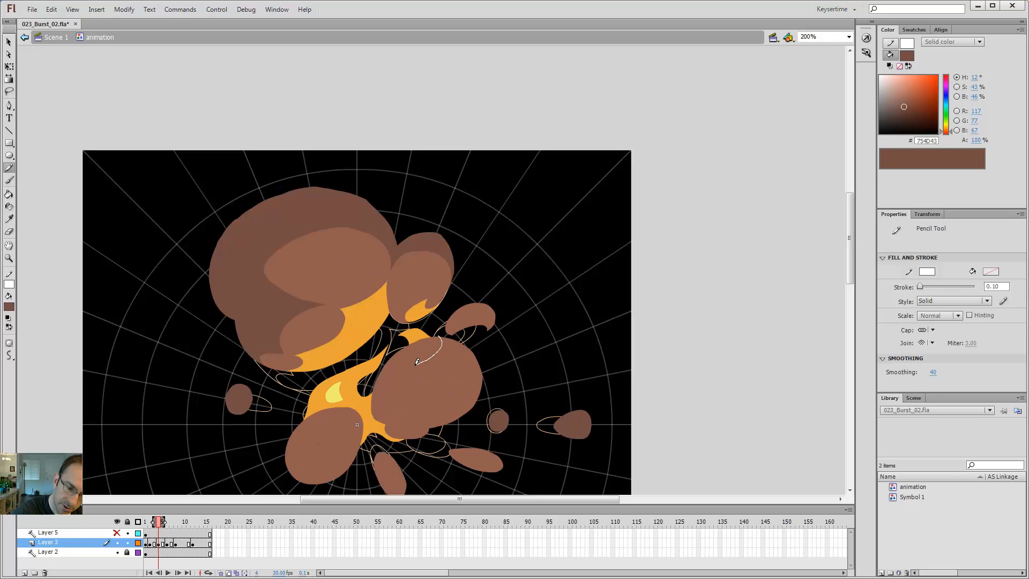
pyautogui.moveTo(417, 363); pyautogui.dragTo(451, 362)
pyautogui.press('v')
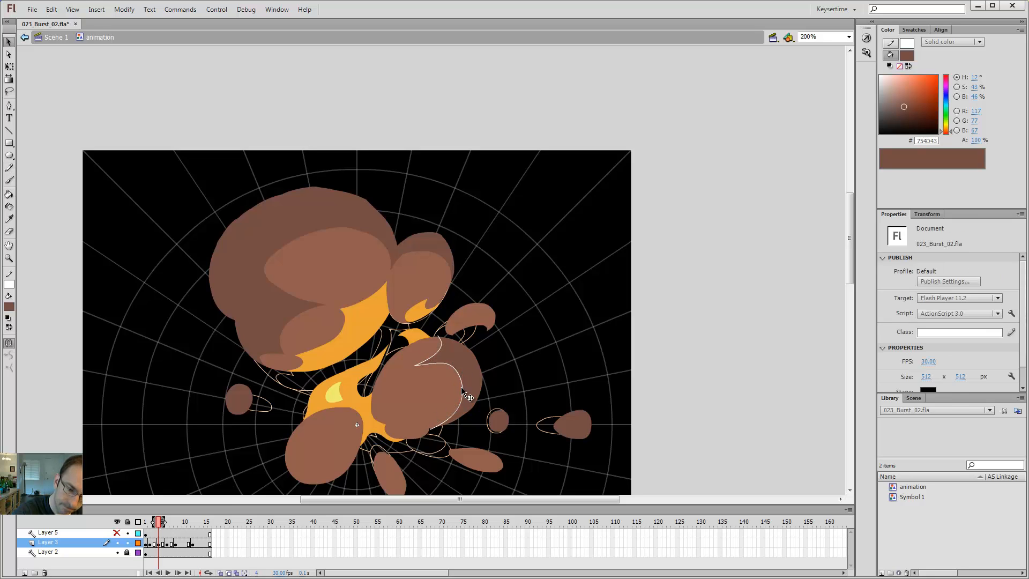
# Check the lower-right puff's new shading in frame 4 against the neighboring frames.
pyautogui.press('.')
pyautogui.press('.')
pyautogui.press(',')
pyautogui.press(',')
pyautogui.press(',')
pyautogui.press(',')
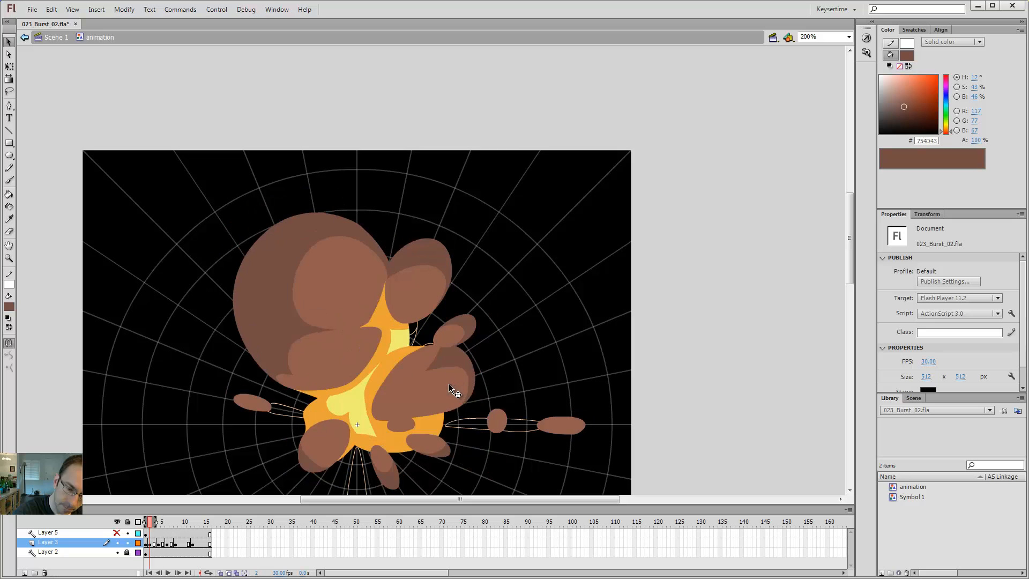
pyautogui.press('.')
pyautogui.press('.')
pyautogui.press('.')
pyautogui.press(',')
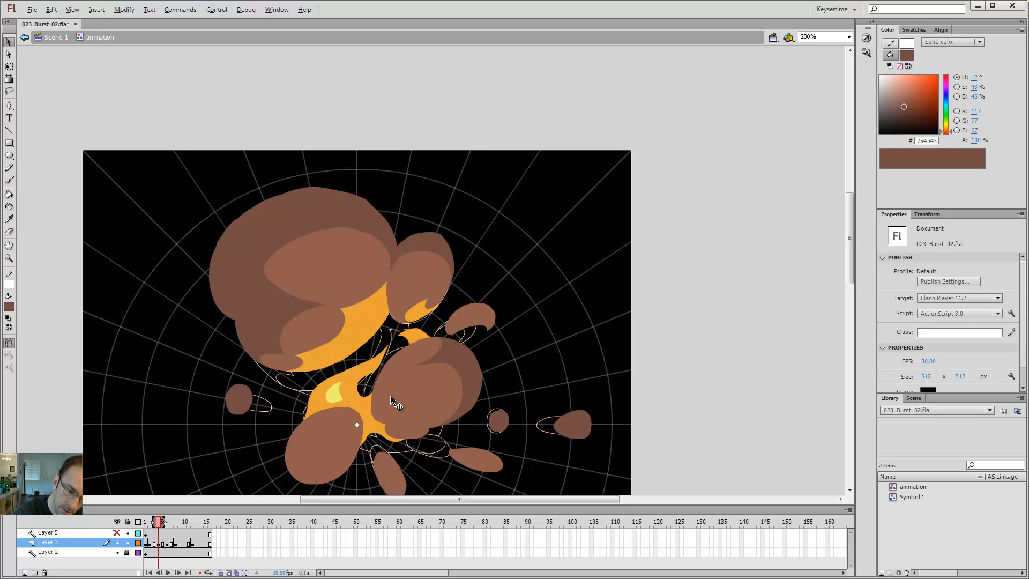
# Shade the outer side of the small bulge beneath frame 4's lower-right puff dark brown and delete the boundary line.
pyautogui.press('y')
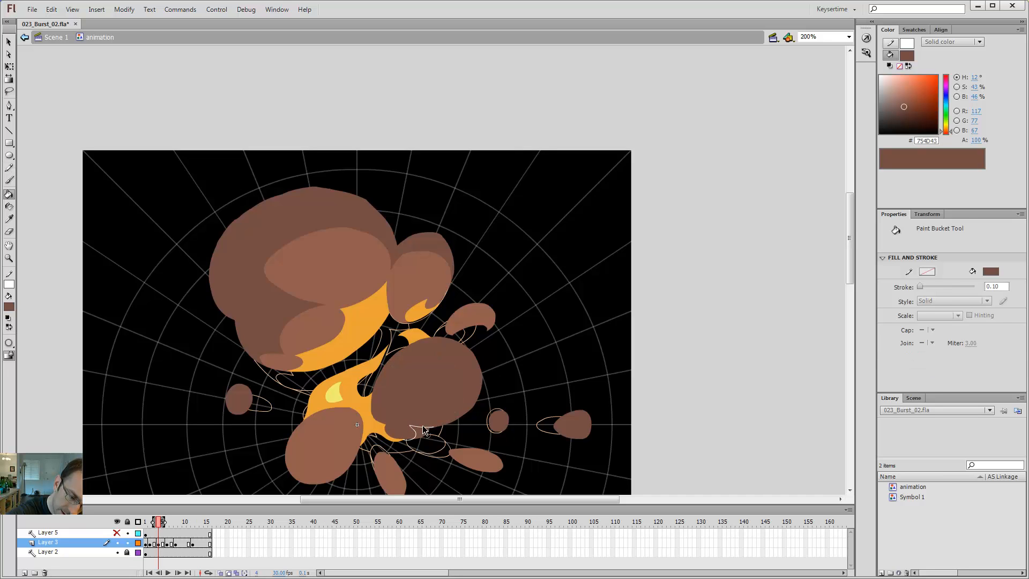
pyautogui.press('v')
pyautogui.press('k')
pyautogui.click(424, 431)
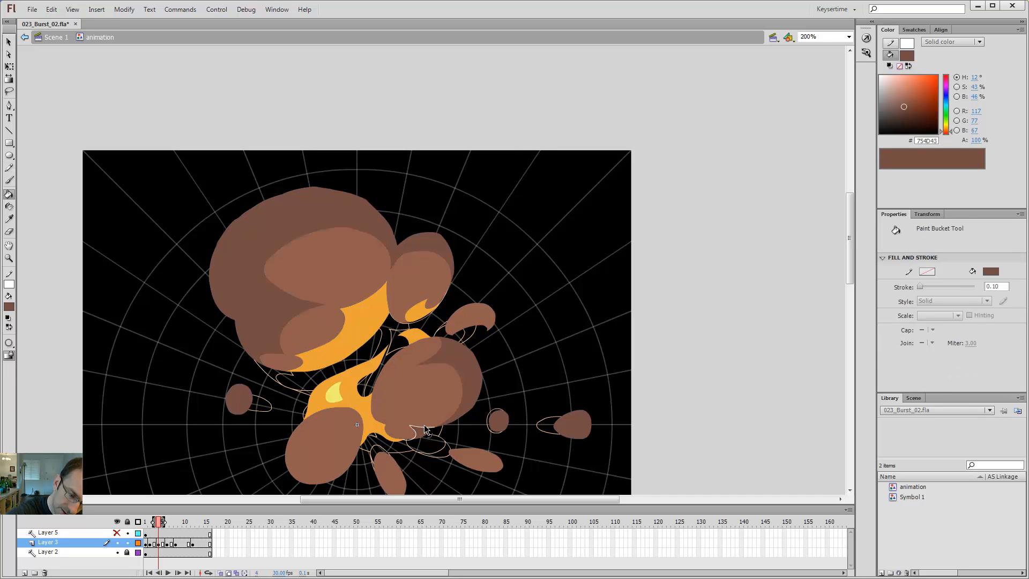
pyautogui.press('v')
pyautogui.doubleClick(424, 427)
pyautogui.press('Delete')
pyautogui.press('y')
pyautogui.moveTo(450, 410)
pyautogui.mouseDown()
pyautogui.moveTo(414, 422)
pyautogui.moveTo(387, 387)
pyautogui.mouseUp()
pyautogui.hotkey('ctrl', 'z')
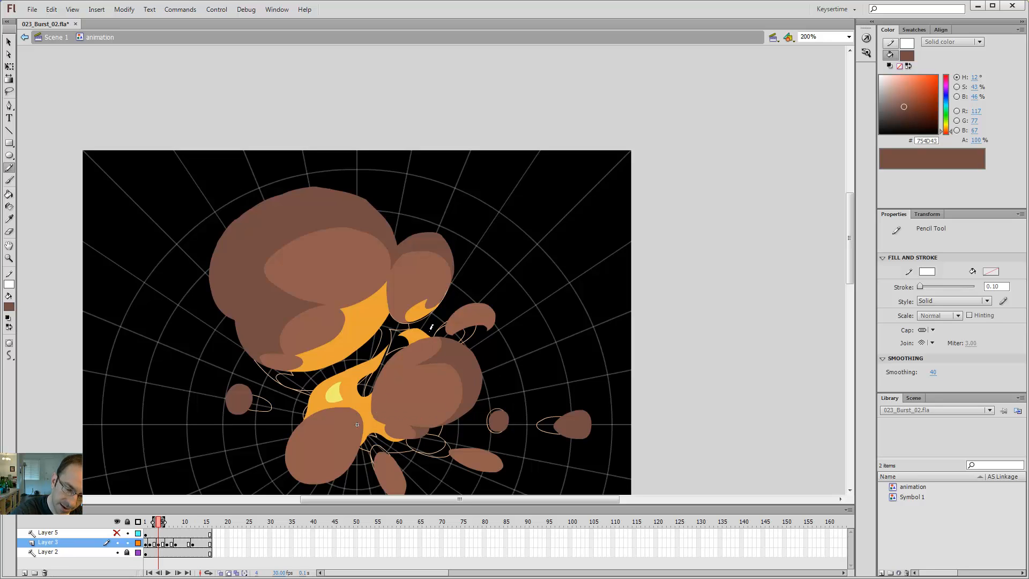
# Fill the small puff beneath the large lower-right puff in frame 8 with dark brown.
pyautogui.press('.')
pyautogui.press('.')
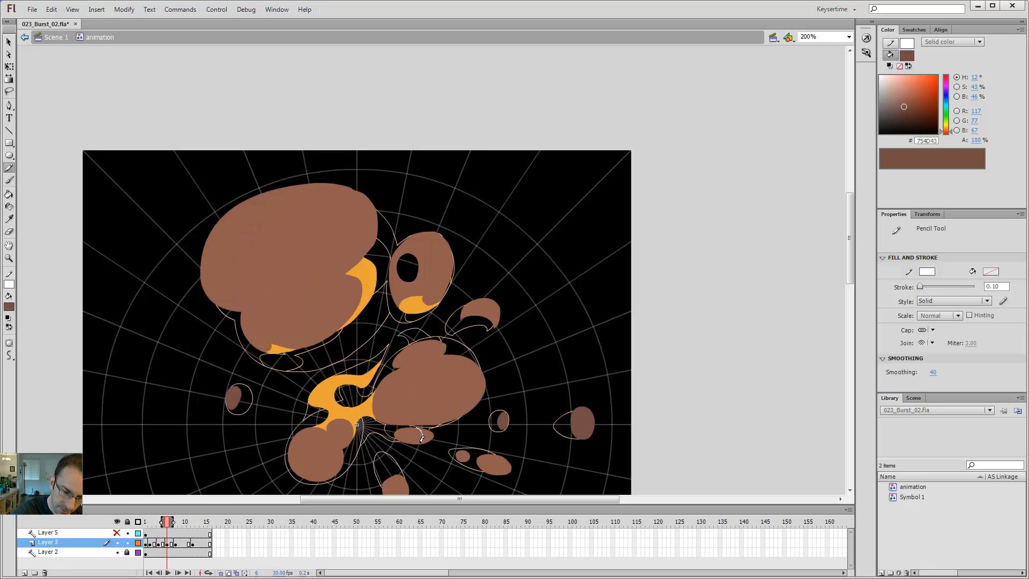
pyautogui.press('.')
pyautogui.press('.')
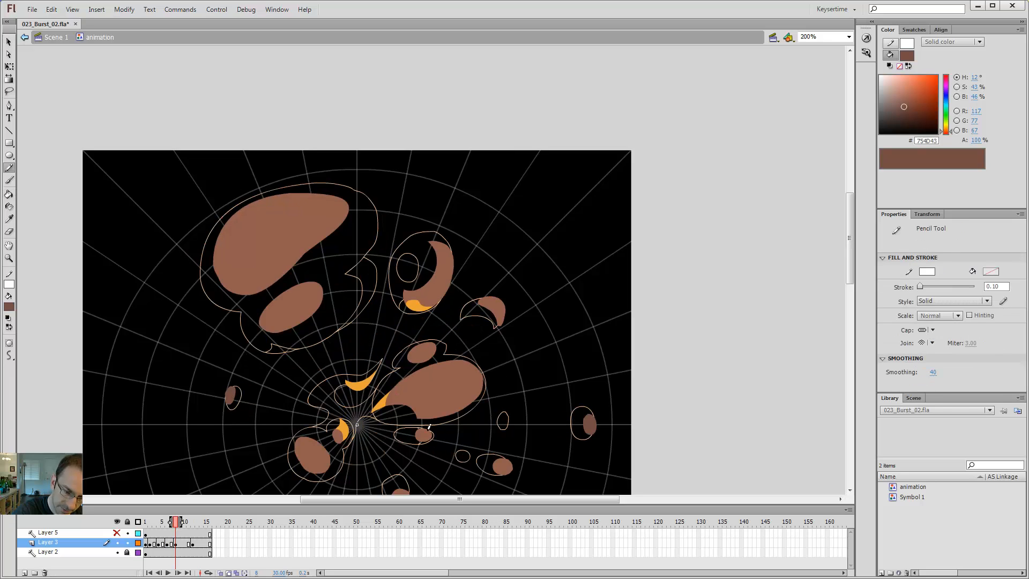
pyautogui.press('k')
pyautogui.press('.')
pyautogui.press('.')
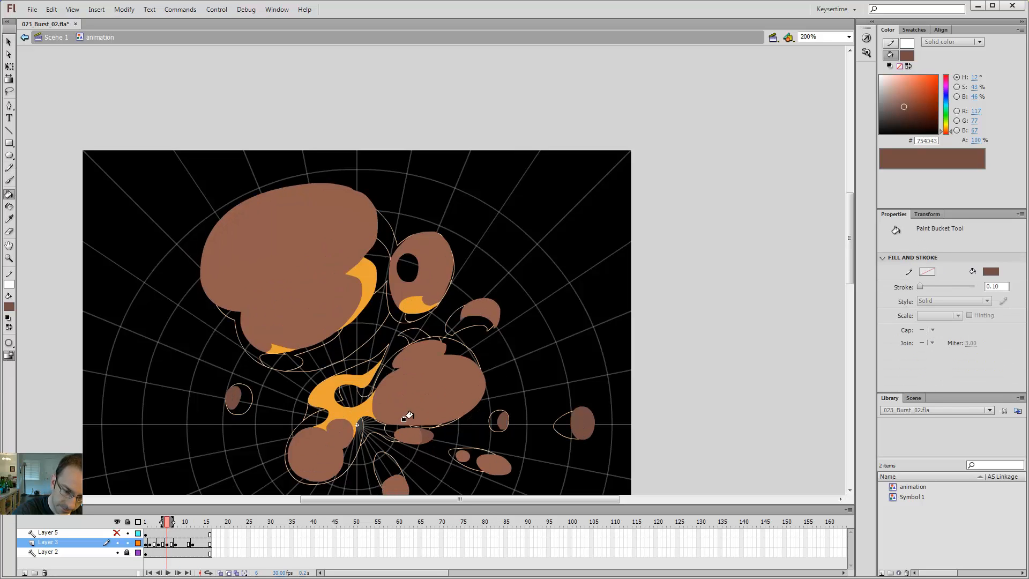
# Draw a shadow boundary on the small puff beneath frame 6's lower-right puff, fill its outer side dark brown, and delete the line.
pyautogui.press('.')
pyautogui.press('.')
pyautogui.press('y')
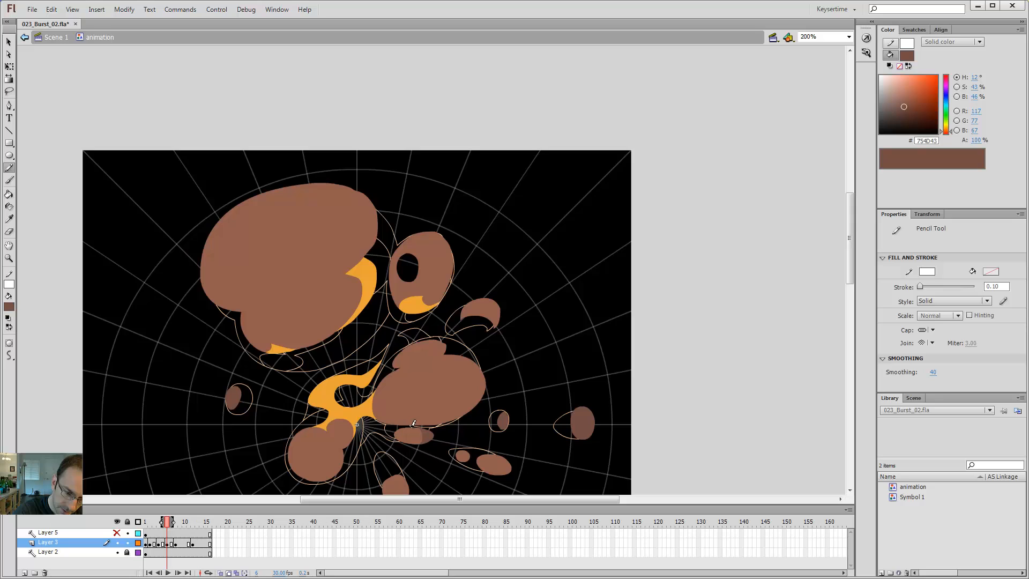
pyautogui.moveTo(402, 437); pyautogui.dragTo(393, 432)
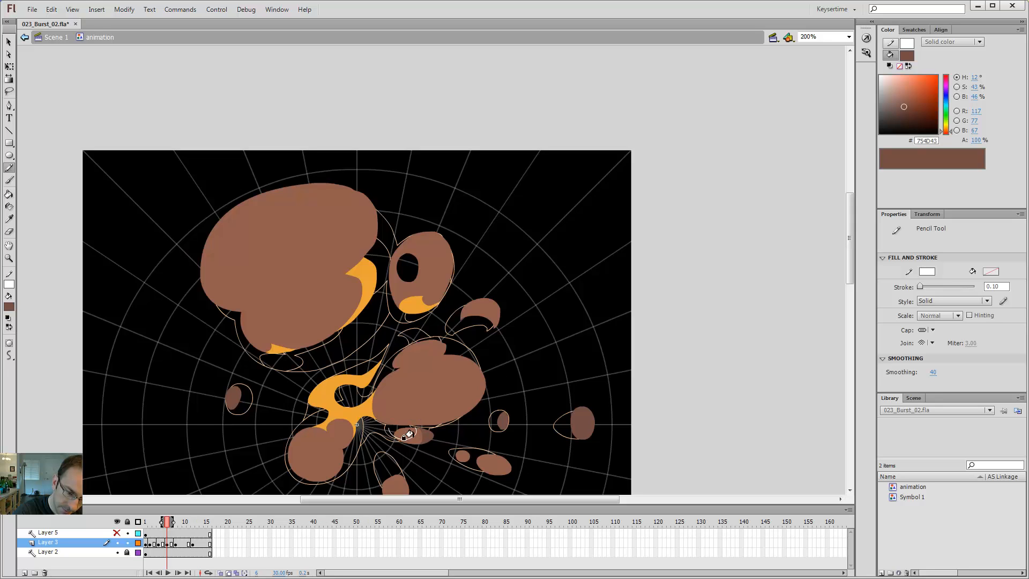
pyautogui.press('k')
pyautogui.click(412, 435)
pyautogui.press('v')
pyautogui.doubleClick(415, 432)
pyautogui.press('Delete')
pyautogui.press('.')
pyautogui.press('.')
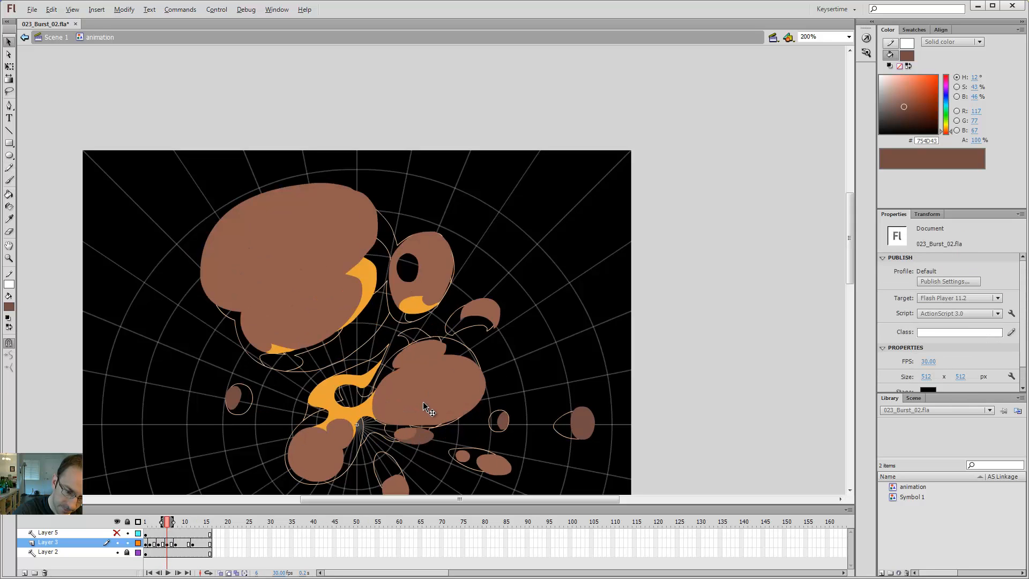
# Compare the small lower puff's shading across frames 4, 6 and 8, up close at 800% zoom.
pyautogui.press('.')
pyautogui.press('.')
pyautogui.press('.')
pyautogui.press('.')
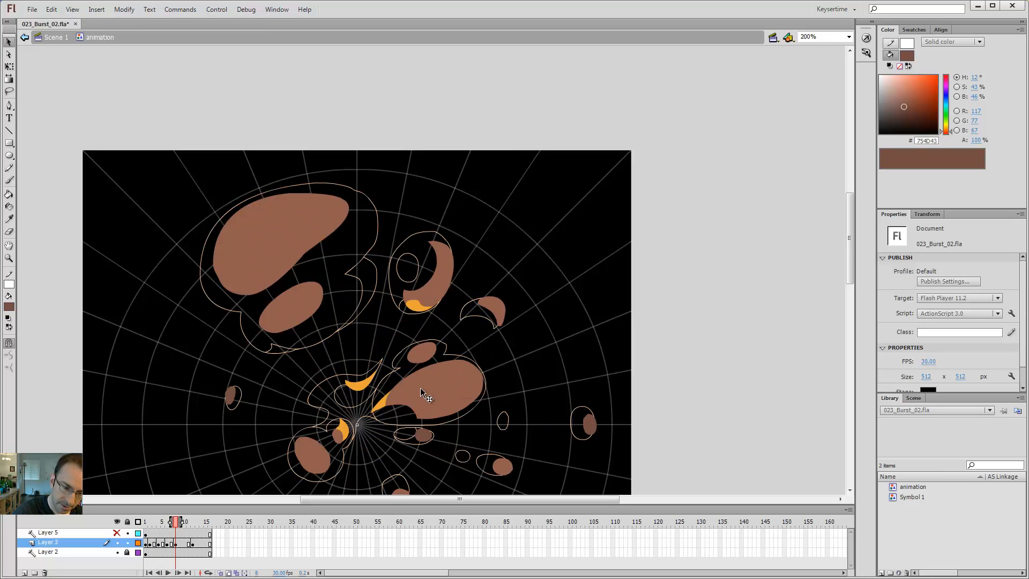
pyautogui.press('z')
pyautogui.click(422, 428)
pyautogui.press(',')
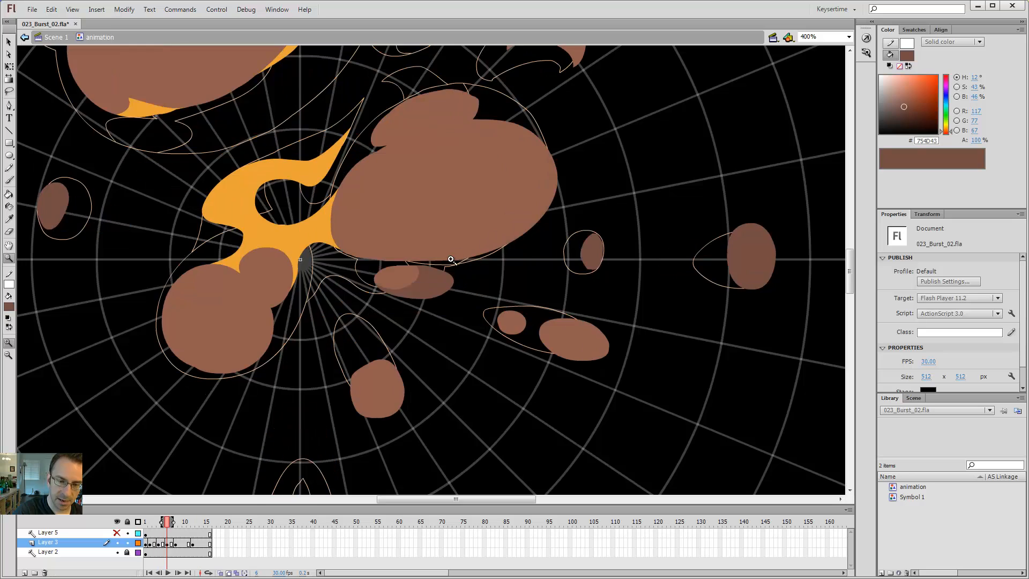
pyautogui.click(434, 285)
pyautogui.press('y')
pyautogui.press(',')
pyautogui.press('.')
pyautogui.press('.')
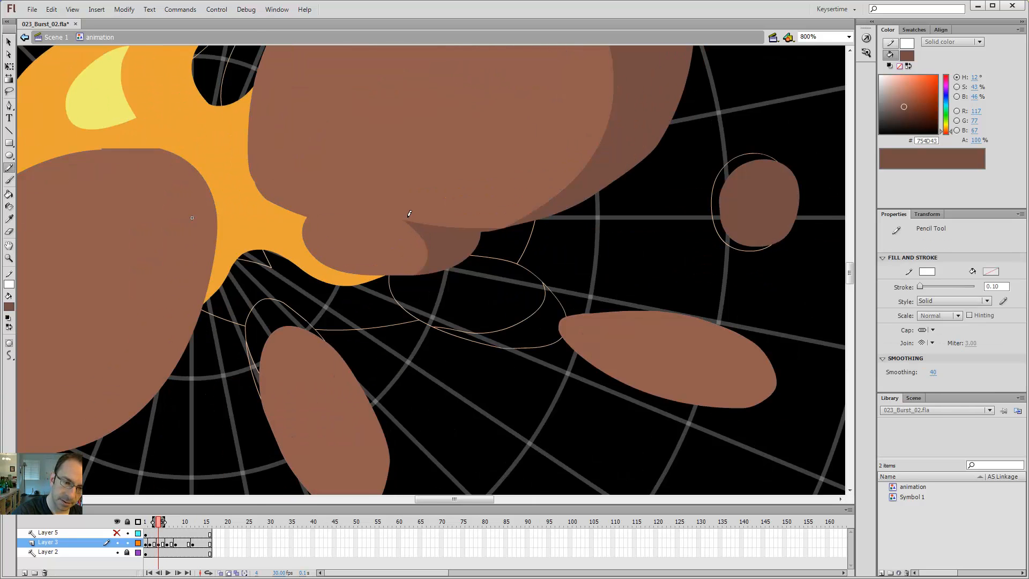
pyautogui.press('.')
pyautogui.press('.')
# Try to redraw the small lower puff's shadow boundary in frame 6 with the layer shown as outlines.
pyautogui.click(138, 543)
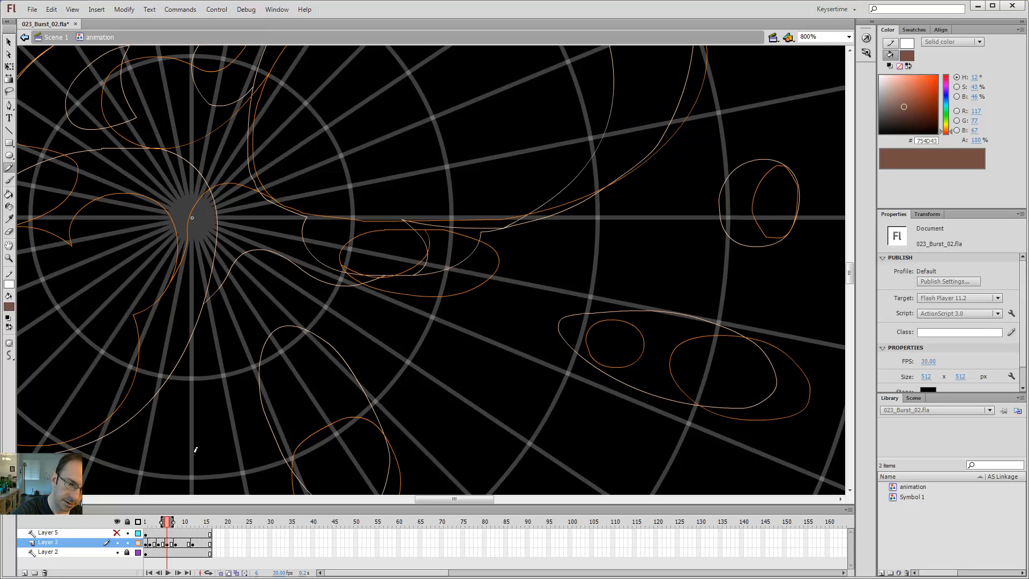
pyautogui.moveTo(428, 237); pyautogui.dragTo(414, 275)
pyautogui.hotkey('ctrl', 'z')
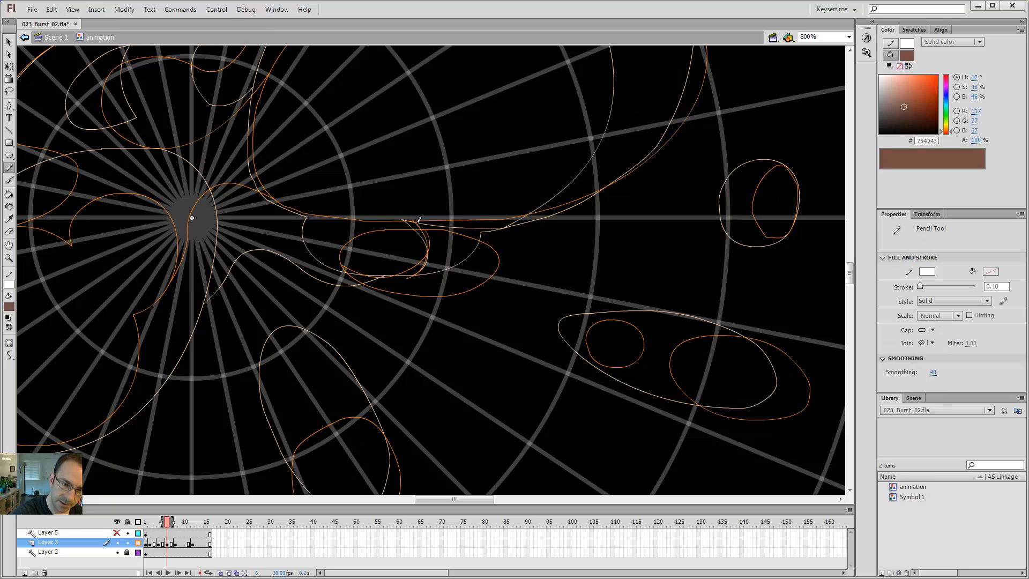
pyautogui.moveTo(414, 221); pyautogui.dragTo(411, 273)
pyautogui.hotkey('ctrl', 'z')
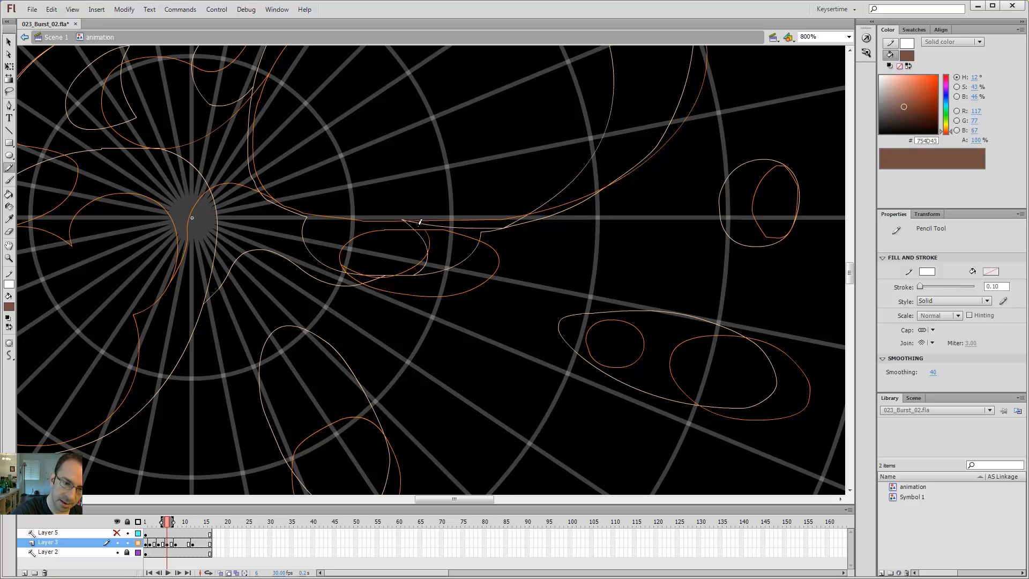
pyautogui.hotkey('ctrl', 'z')
pyautogui.press('.')
pyautogui.press('.')
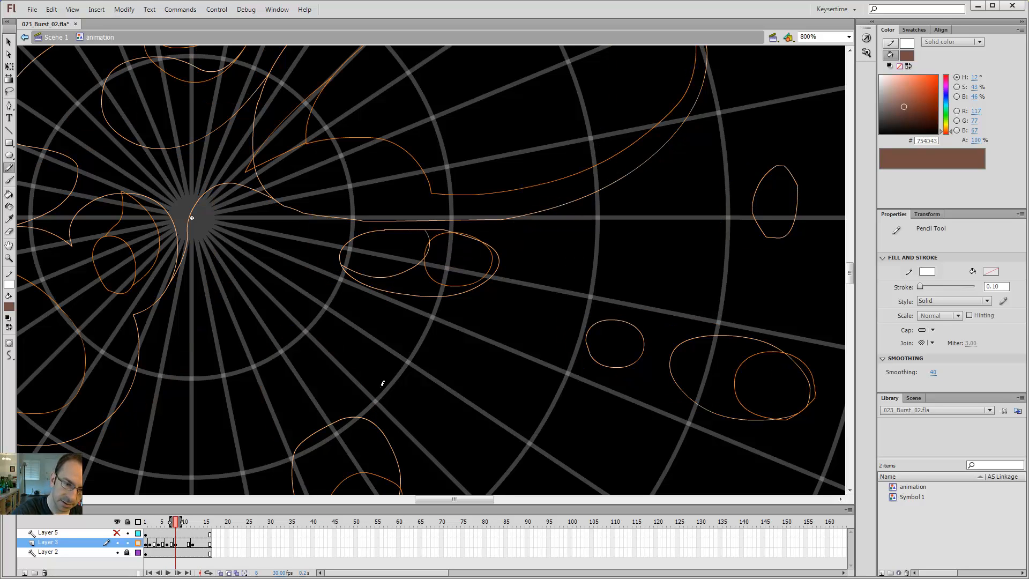
pyautogui.click(138, 543)
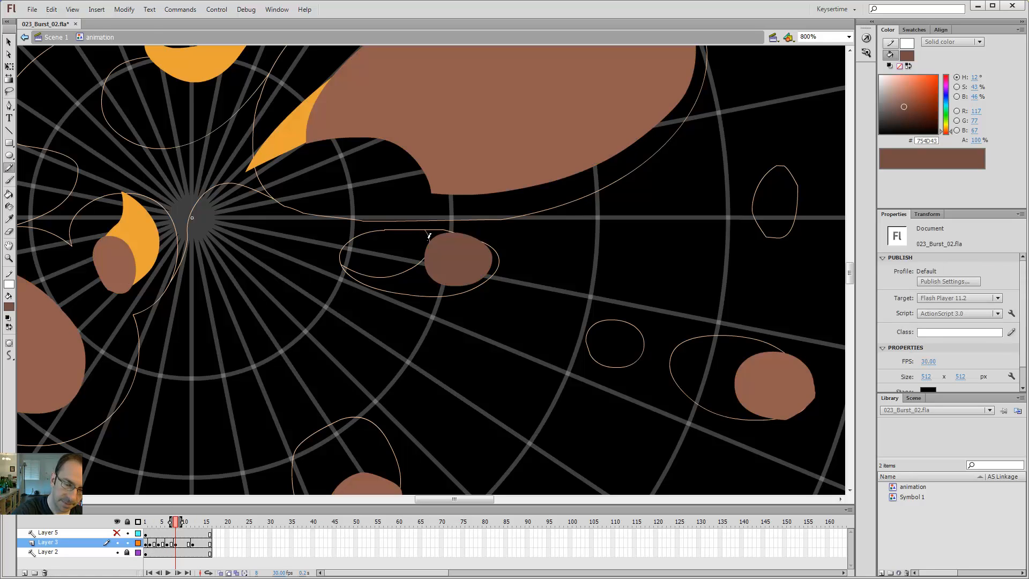
# Try to redraw the shadow boundary on the small bulge beneath frame 4's lower-right puff.
pyautogui.press(',')
pyautogui.press(',')
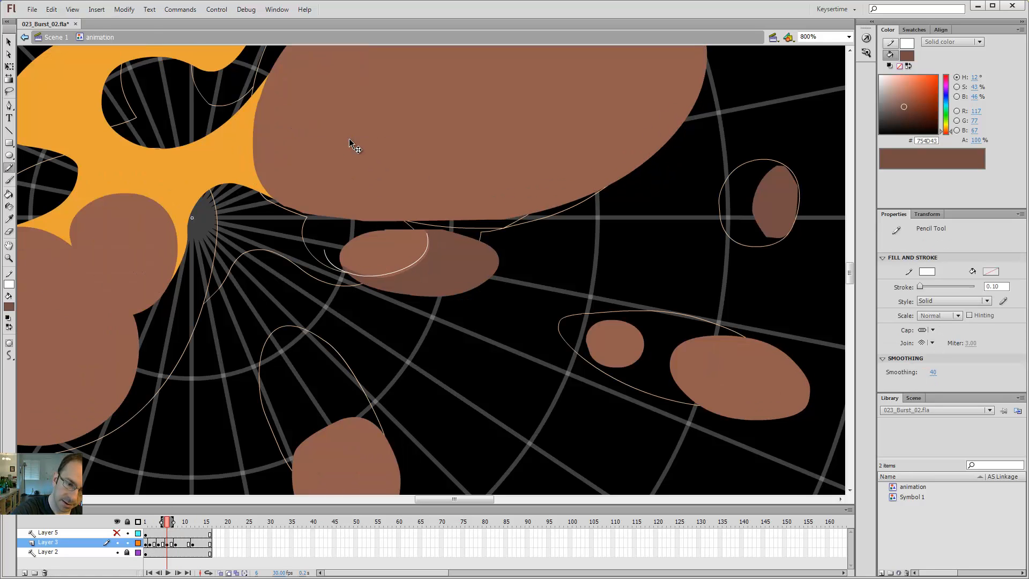
pyautogui.press(',')
pyautogui.press(',')
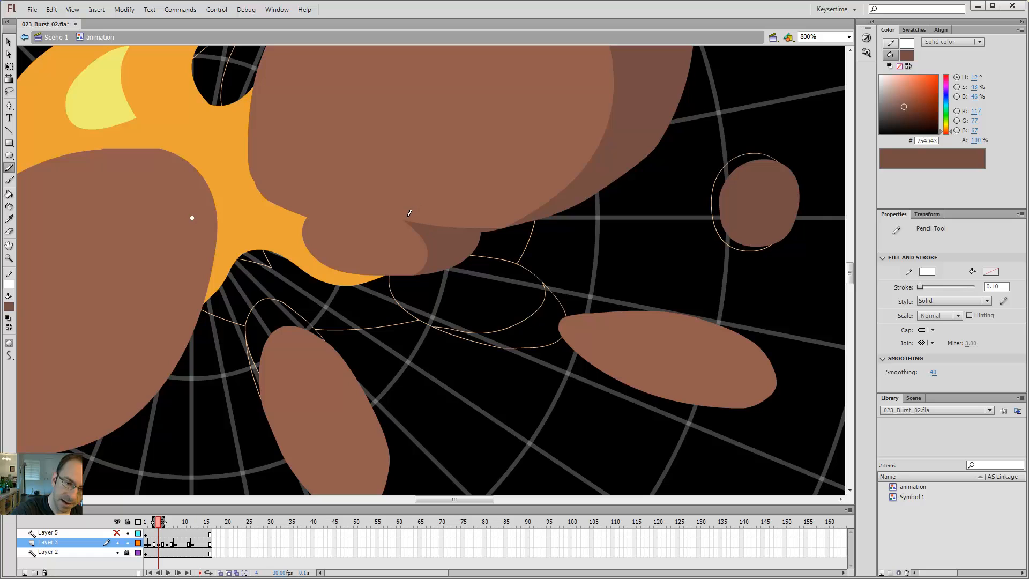
pyautogui.moveTo(409, 213)
pyautogui.mouseDown()
pyautogui.moveTo(422, 243)
pyautogui.moveTo(402, 289)
pyautogui.mouseUp()
pyautogui.moveTo(407, 211); pyautogui.dragTo(401, 292)
pyautogui.hotkey('ctrl', 'z')
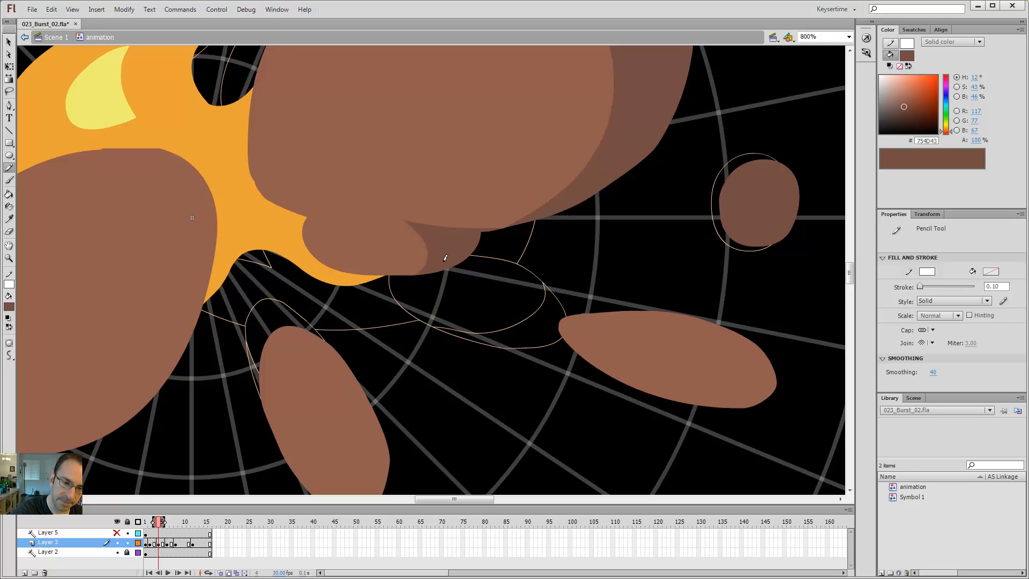
# Review the small lower puff's shading in frames 6 and 8.
pyautogui.press('.')
pyautogui.press('.')
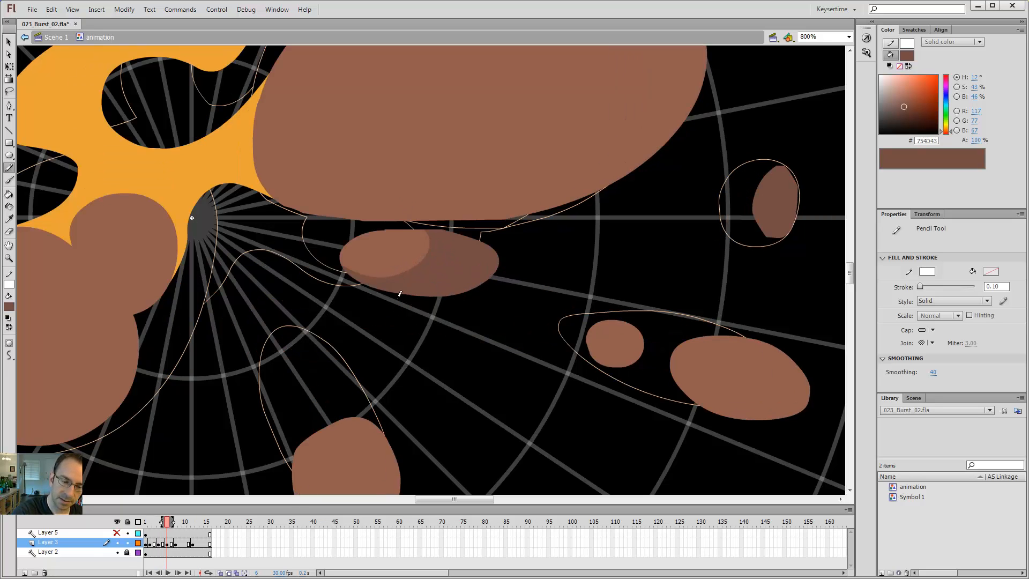
pyautogui.press('.')
pyautogui.press('.')
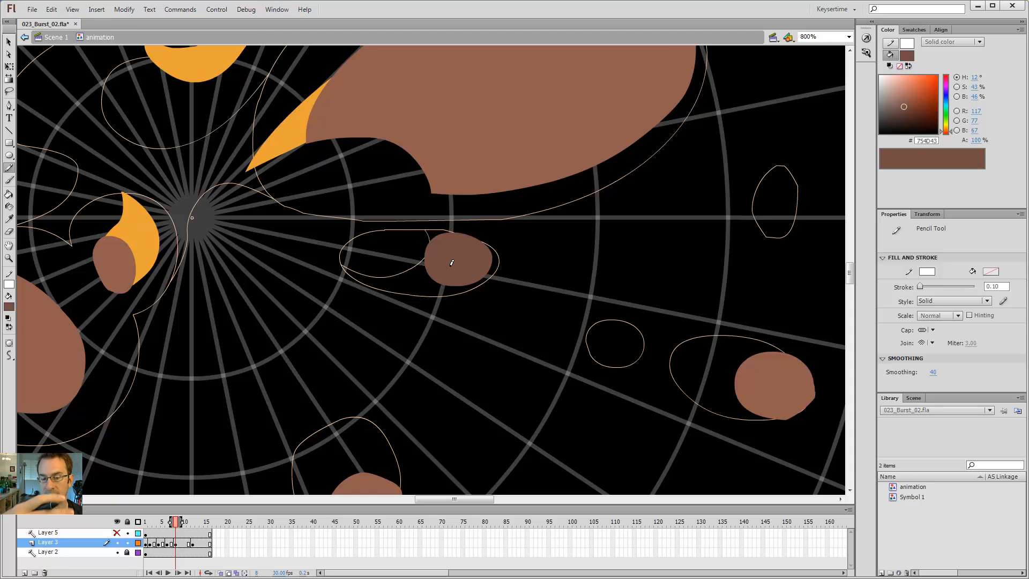
# Fill the two neighboring small puffs at the burst's lower right in frame 6 with dark brown.
pyautogui.press(',')
pyautogui.press(',')
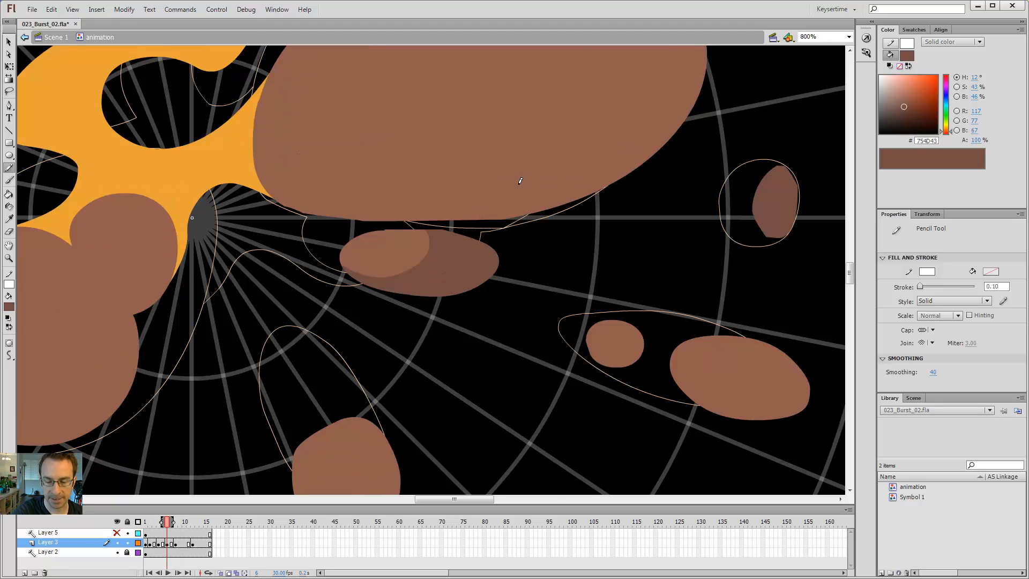
pyautogui.hotkey('ctrl', '-')
pyautogui.press(',')
pyautogui.press(',')
pyautogui.press('k')
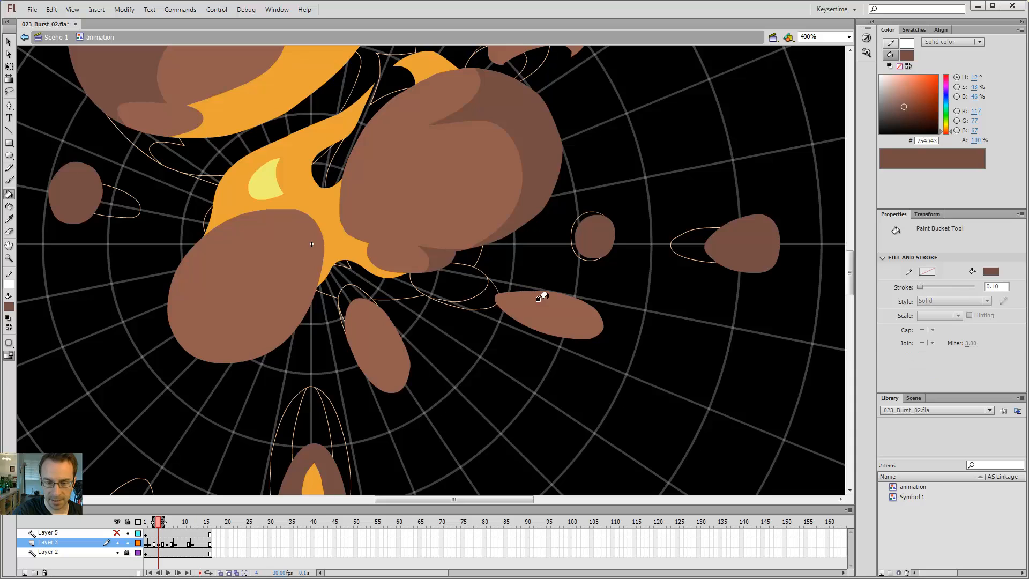
pyautogui.press('.')
pyautogui.press('.')
pyautogui.click(586, 322)
pyautogui.click(523, 303)
# Draw a curved shadow boundary across the upper part of frame 4's elongated lower-right puff, using frame 2's shading as reference.
pyautogui.press(',')
pyautogui.press(',')
pyautogui.press(',')
pyautogui.press(',')
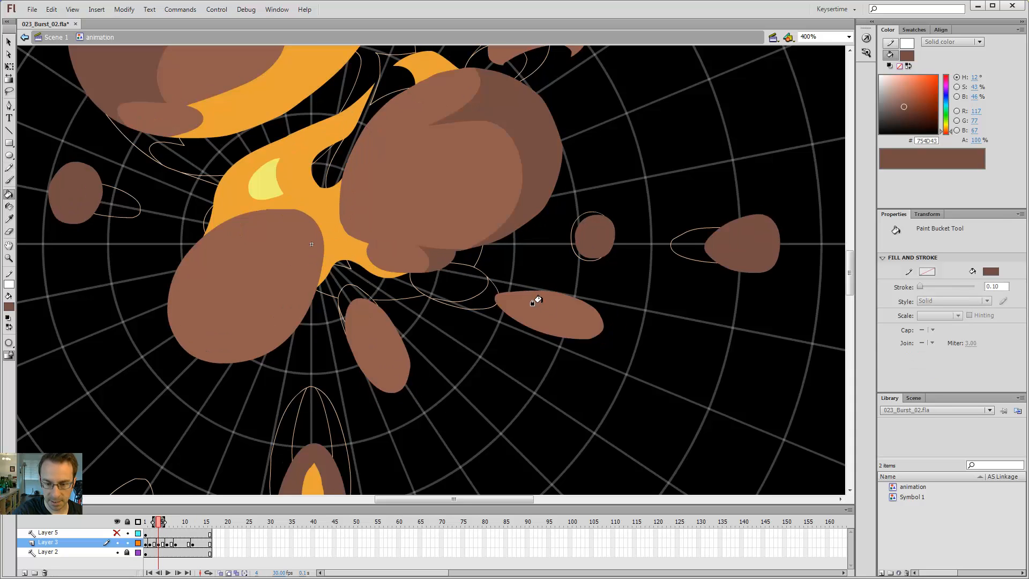
pyautogui.press('.')
pyautogui.press('y')
pyautogui.press('.')
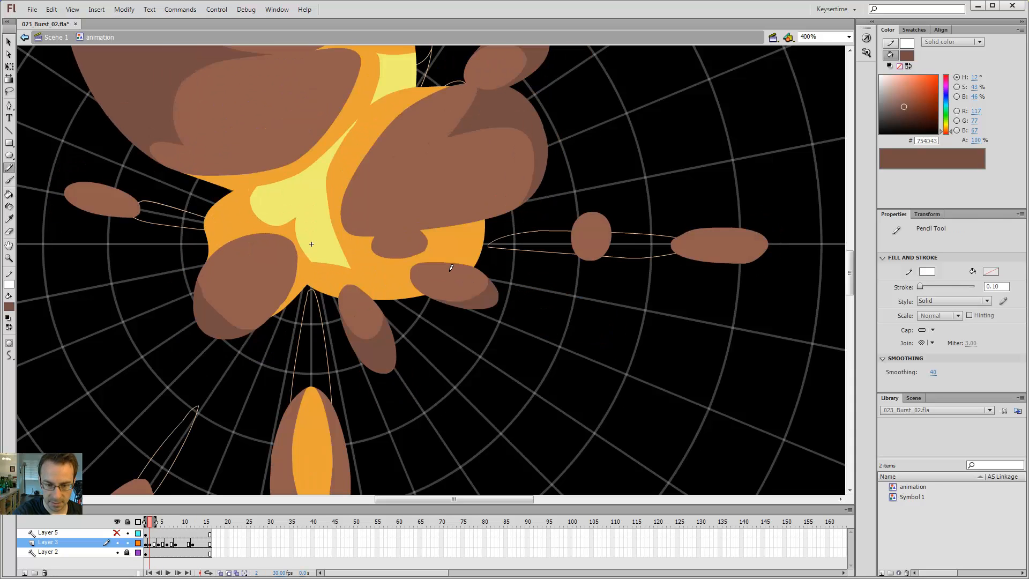
pyautogui.press(',')
pyautogui.press(',')
pyautogui.press('.')
pyautogui.press('.')
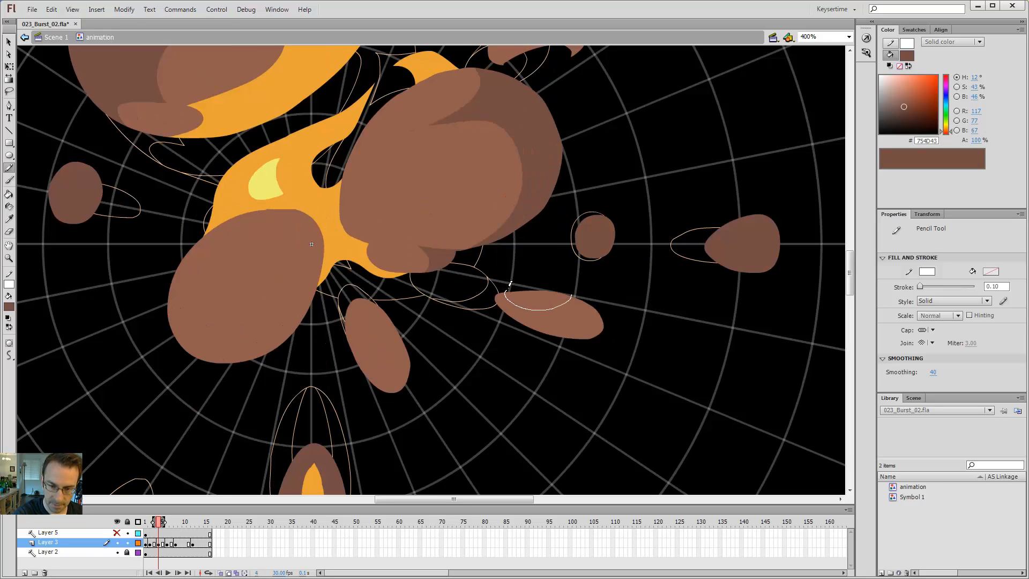
# Fill the area below the boundary on frame 4's elongated lower-right puff with dark brown and delete the boundary stroke.
pyautogui.press('v')
pyautogui.press(',')
pyautogui.press(',')
pyautogui.press('.')
pyautogui.press('.')
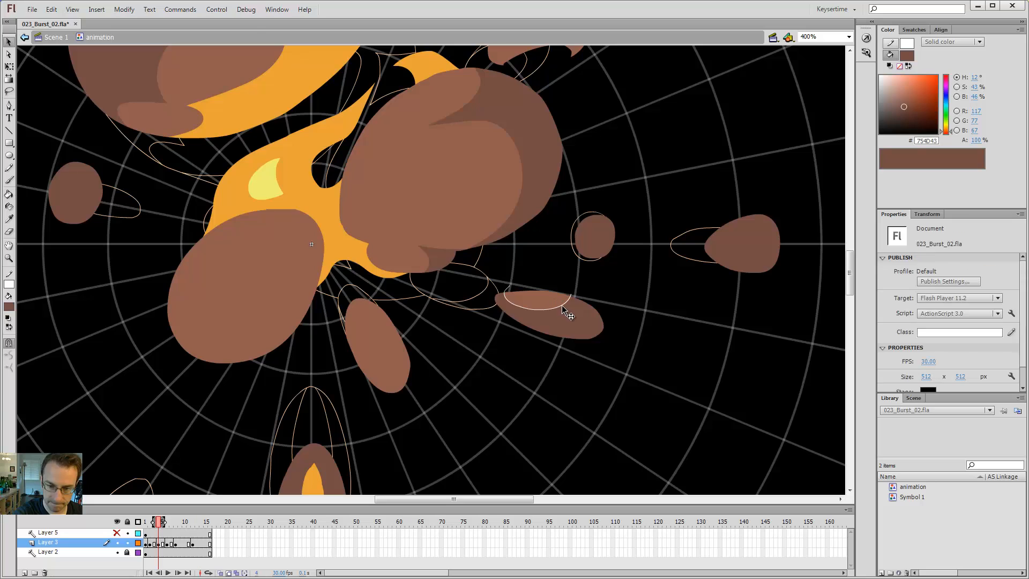
pyautogui.doubleClick(562, 307)
pyautogui.press('Delete')
# Compare the elongated lower-right puff's shading in frame 4 with the neighboring frames 2 and 6.
pyautogui.press('.')
pyautogui.press('.')
pyautogui.press(',')
pyautogui.press(',')
pyautogui.press(',')
pyautogui.press(',')
pyautogui.press('.')
pyautogui.press('.')
pyautogui.press(',')
pyautogui.press(',')
pyautogui.press('.')
pyautogui.press('.')
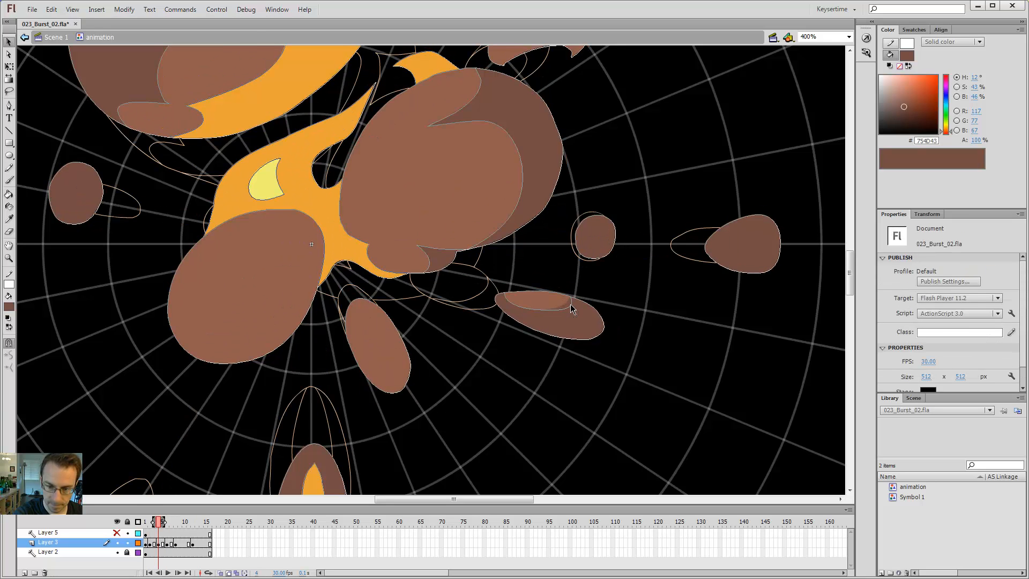
# Nudge the outer end of the light area's edge on frame 4's elongated lower-right puff slightly outward, checking it against frame 2.
pyautogui.moveTo(570, 304); pyautogui.dragTo(572, 304)
pyautogui.press(',')
pyautogui.press(',')
pyautogui.press('.')
pyautogui.press('.')
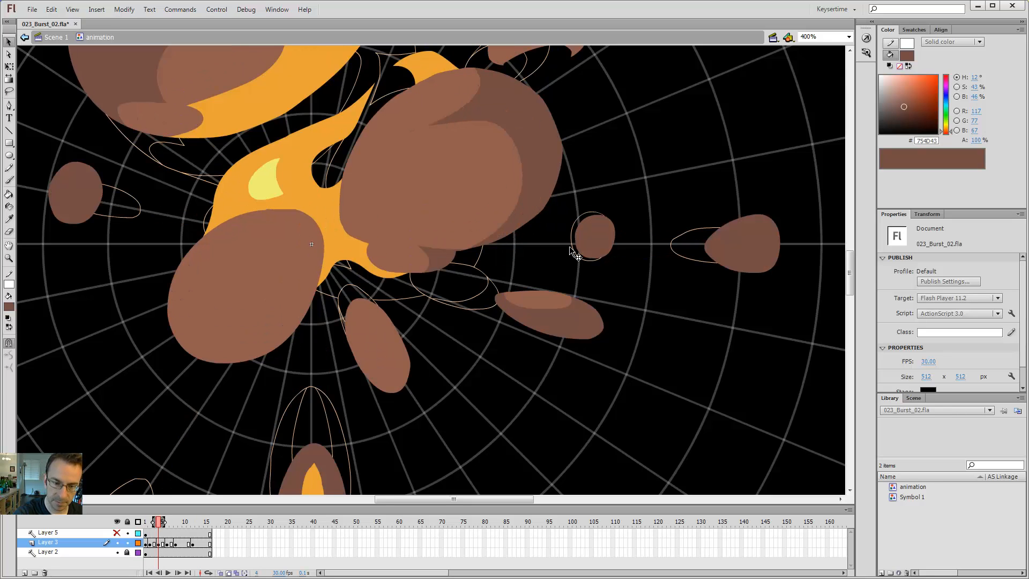
pyautogui.press(',')
pyautogui.press(',')
pyautogui.press('.')
pyautogui.press('.')
# Shade frame 4's slanted puff below the burst center dark brown, leaving a rounded light area at its upper end without a boundary stroke.
pyautogui.press('y')
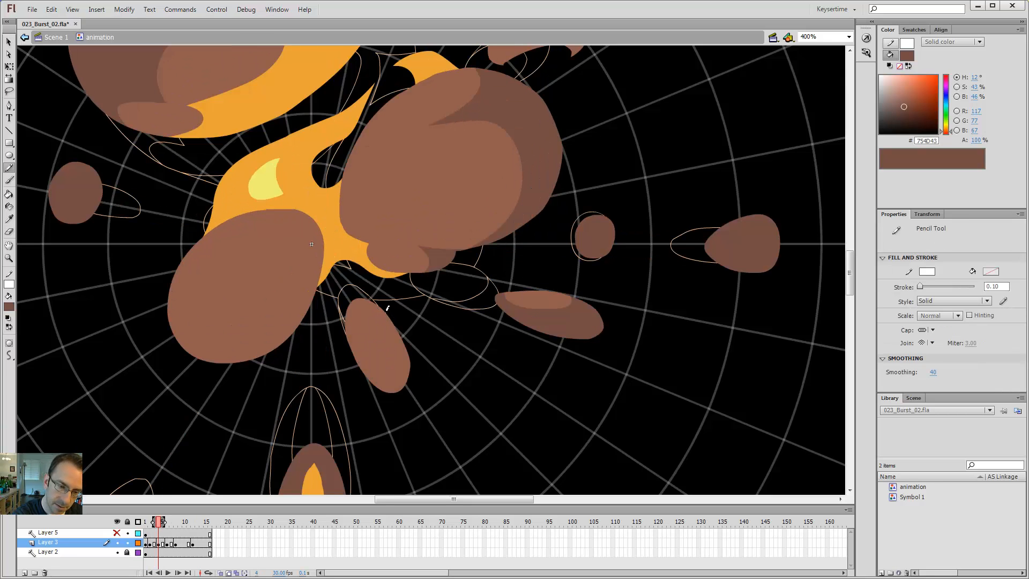
pyautogui.moveTo(386, 316)
pyautogui.mouseDown()
pyautogui.moveTo(365, 326)
pyautogui.moveTo(354, 298)
pyautogui.moveTo(383, 315)
pyautogui.mouseUp()
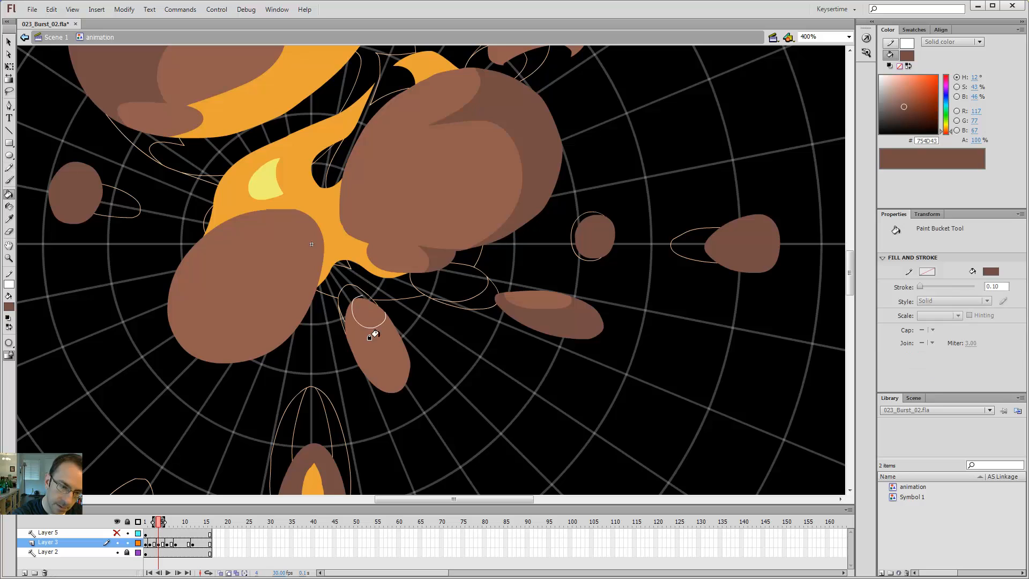
pyautogui.press('v')
pyautogui.press('.')
pyautogui.press(',')
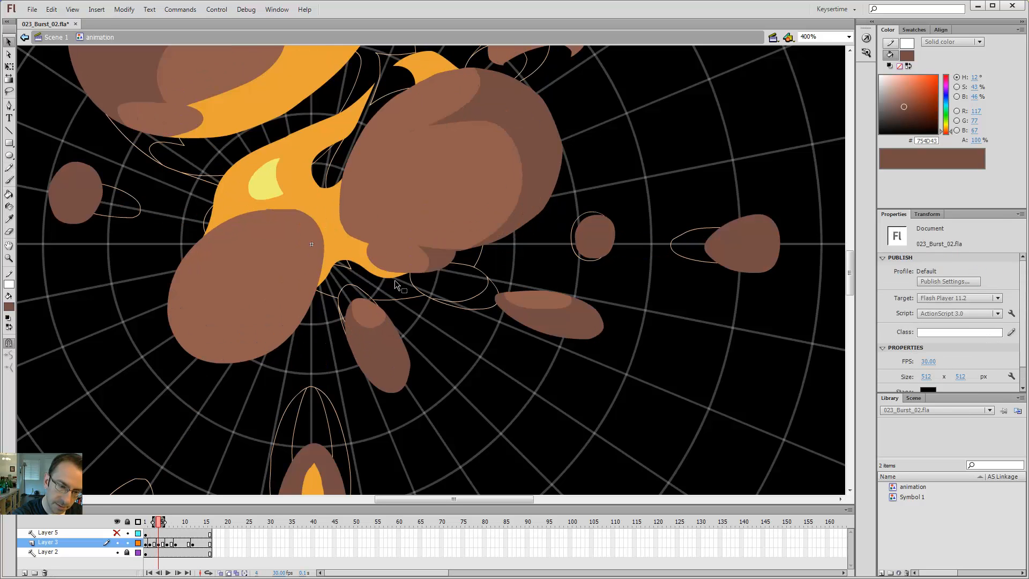
# Fill the puff below the burst center with dark brown in frames 6 and 8.
pyautogui.press('.')
pyautogui.press('.')
pyautogui.click(387, 366)
pyautogui.press('.')
pyautogui.press('.')
pyautogui.click(399, 391)
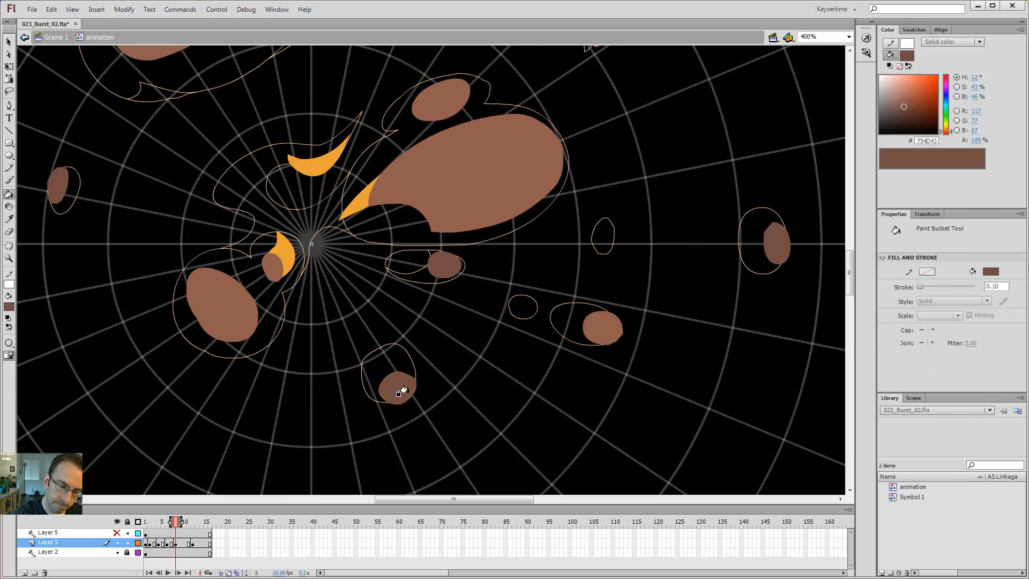
# Review the lower puffs' shading through the final frames and back to frame 2.
pyautogui.press('.')
pyautogui.press('.')
pyautogui.press('.')
pyautogui.press('.')
pyautogui.press(',')
pyautogui.press(',')
pyautogui.press(',')
pyautogui.press(',')
pyautogui.press(',')
pyautogui.press(',')
pyautogui.press(',')
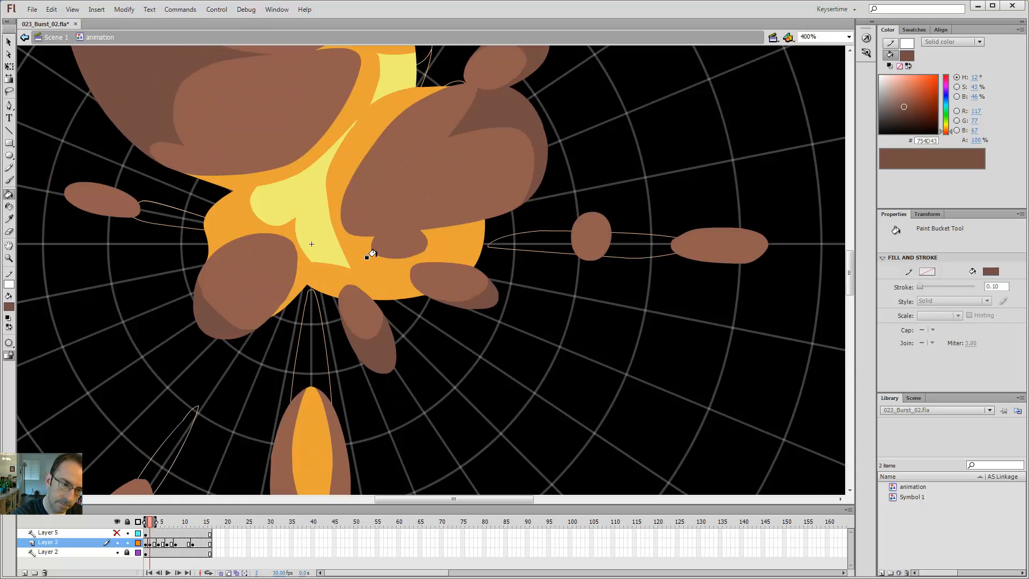
# Try to draw a shadow boundary across frame 4's large lower-left puff.
pyautogui.press(',')
pyautogui.press('y')
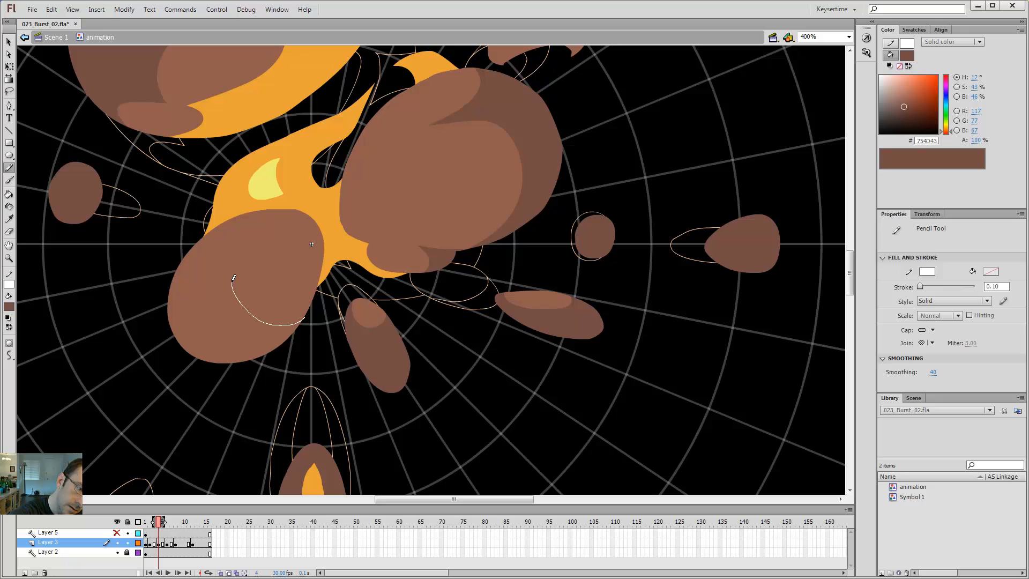
pyautogui.moveTo(197, 280); pyautogui.dragTo(187, 243)
pyautogui.hotkey('ctrl', 'z')
# Shade the lower parts of frame 6's two overlapping lower-left puffs dark brown below a two-lobed boundary, then delete the boundary stroke.
pyautogui.press('.')
pyautogui.press('.')
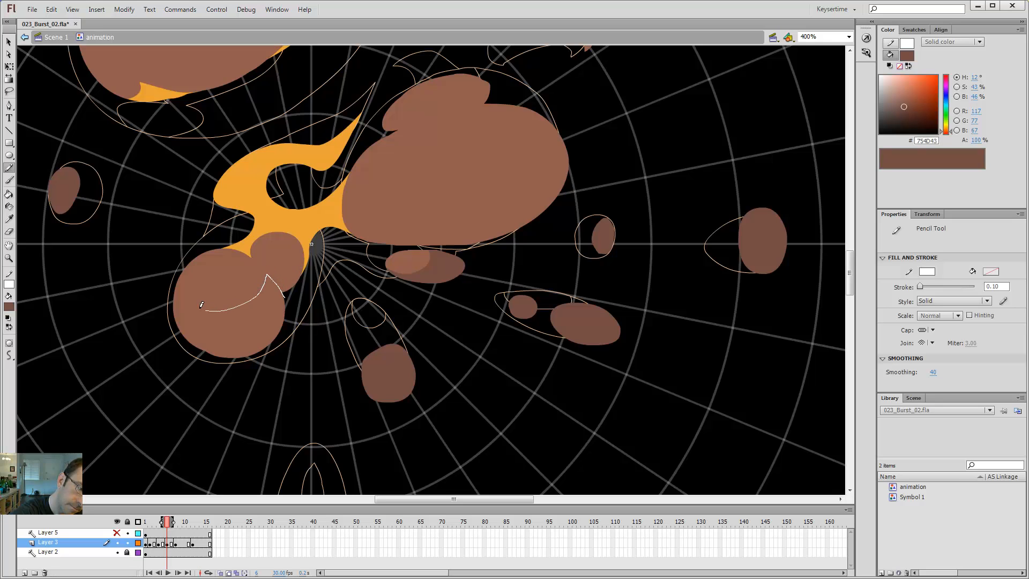
pyautogui.press('k')
pyautogui.click(255, 301)
pyautogui.press('v')
pyautogui.doubleClick(262, 287)
pyautogui.press('Delete')
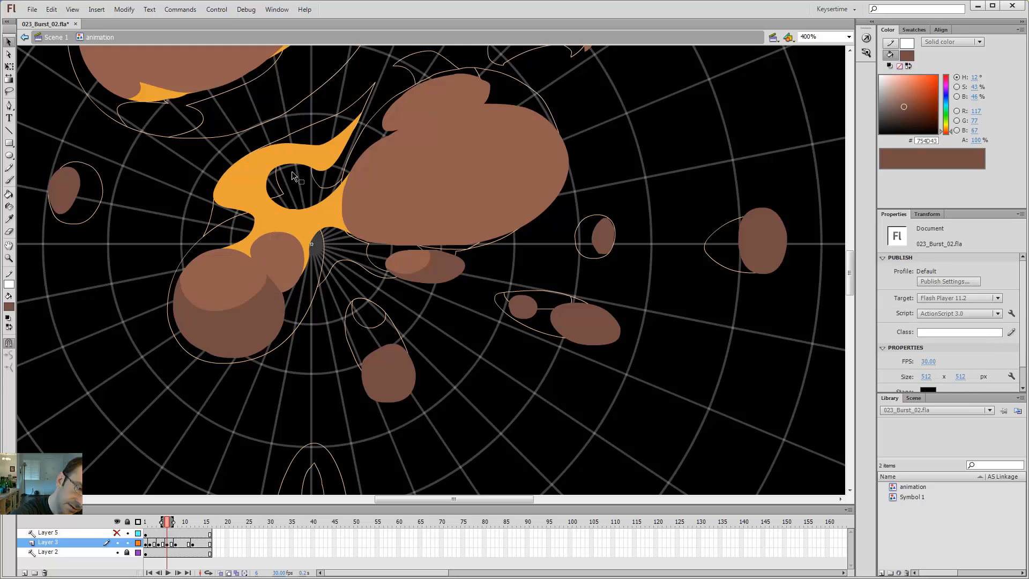
# Shade the outer lower part of frame 4's large lower-left puff dark brown along a two-lobed boundary and delete the boundary stroke.
pyautogui.press(',')
pyautogui.press(',')
pyautogui.press('y')
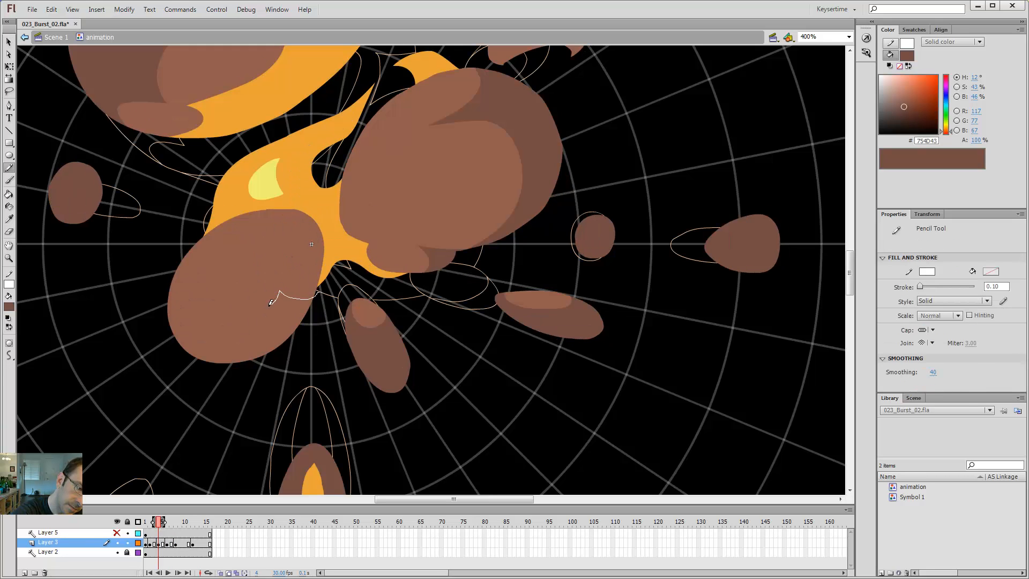
pyautogui.moveTo(272, 303)
pyautogui.mouseDown()
pyautogui.moveTo(252, 314)
pyautogui.moveTo(218, 300)
pyautogui.moveTo(202, 229)
pyautogui.mouseUp()
pyautogui.press('k')
pyautogui.click(241, 313)
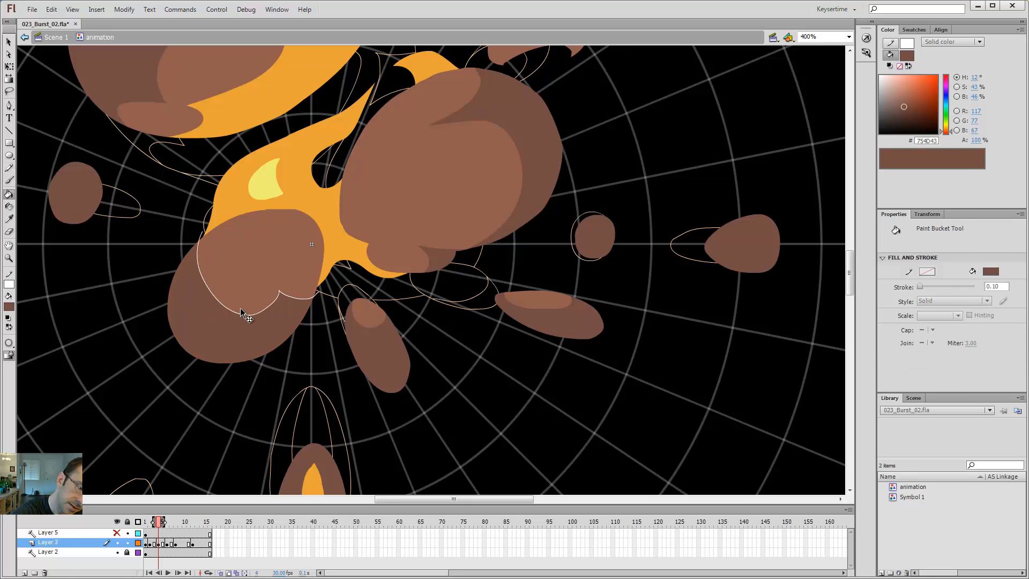
pyautogui.press('v')
pyautogui.doubleClick(245, 314)
pyautogui.press('Delete')
# Compare the lower-left puff's shading across frames 4, 6 and 8.
pyautogui.press('.')
pyautogui.press('.')
pyautogui.press(',')
pyautogui.press(',')
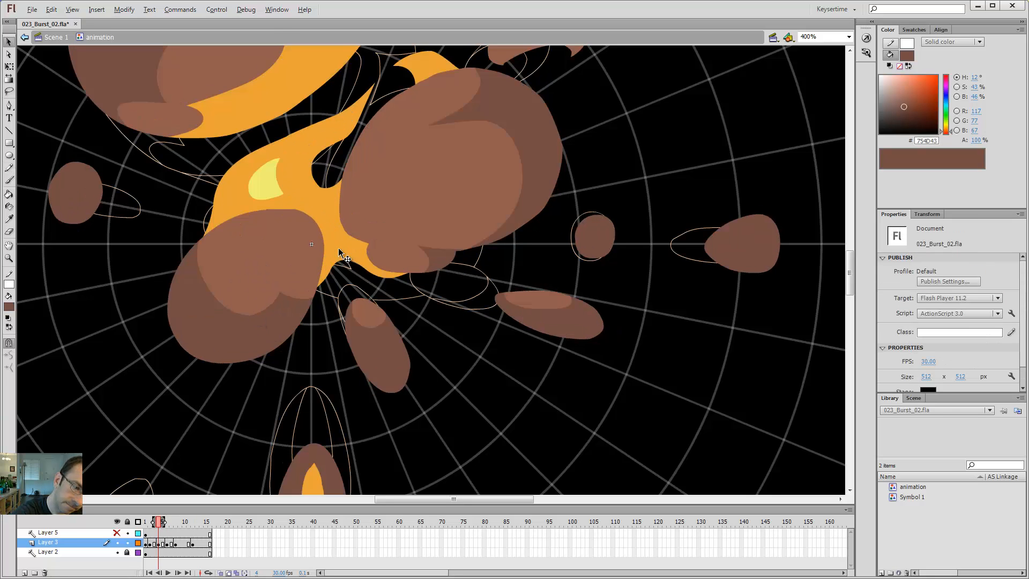
pyautogui.press('.')
pyautogui.press('.')
pyautogui.press(',')
pyautogui.press(',')
pyautogui.press('.')
pyautogui.press('.')
pyautogui.press(',')
pyautogui.press(',')
pyautogui.press('.')
pyautogui.press('.')
pyautogui.press(',')
pyautogui.press(',')
pyautogui.press('.')
pyautogui.press('.')
pyautogui.press('.')
pyautogui.press('.')
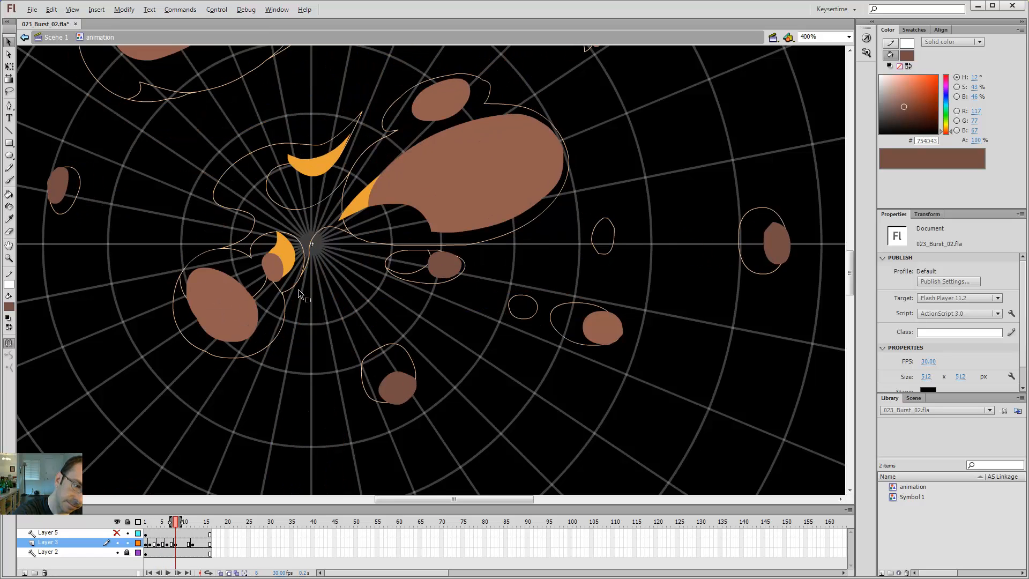
pyautogui.press(',')
pyautogui.press(',')
pyautogui.press(',')
pyautogui.press('.')
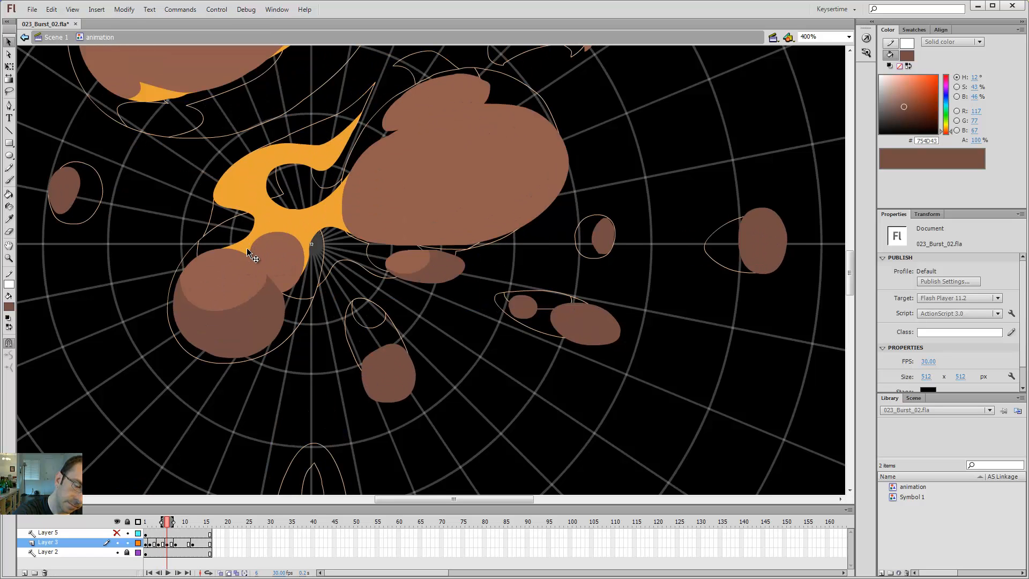
# Shade frame 8's larger lower-left puff dark brown below a redrawn curved boundary, then delete the boundary stroke.
pyautogui.press('.')
pyautogui.press('.')
pyautogui.press('y')
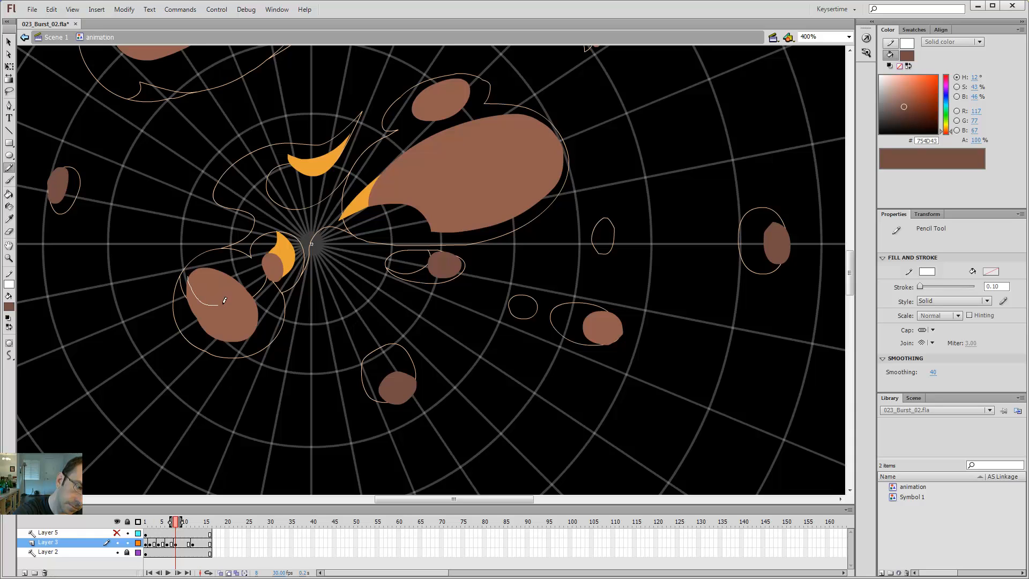
pyautogui.hotkey('ctrl', 'z')
pyautogui.moveTo(232, 298); pyautogui.dragTo(232, 289)
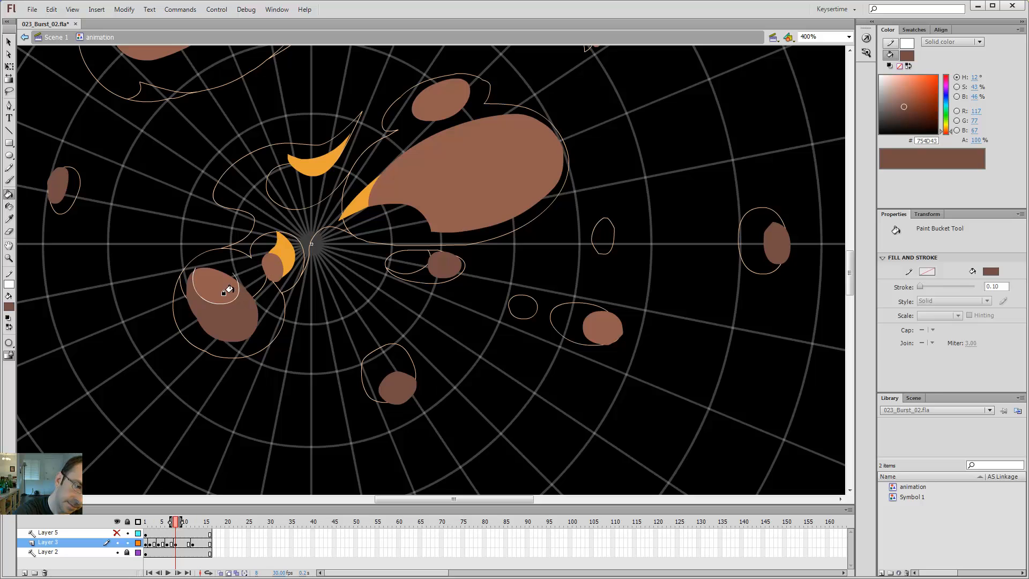
pyautogui.press('v')
pyautogui.doubleClick(239, 296)
pyautogui.press('Delete')
# Fill the small lower-left puff in frame 12 with dark brown.
pyautogui.press('.')
pyautogui.press('.')
pyautogui.press('.')
pyautogui.press('.')
pyautogui.press('k')
pyautogui.click(216, 313)
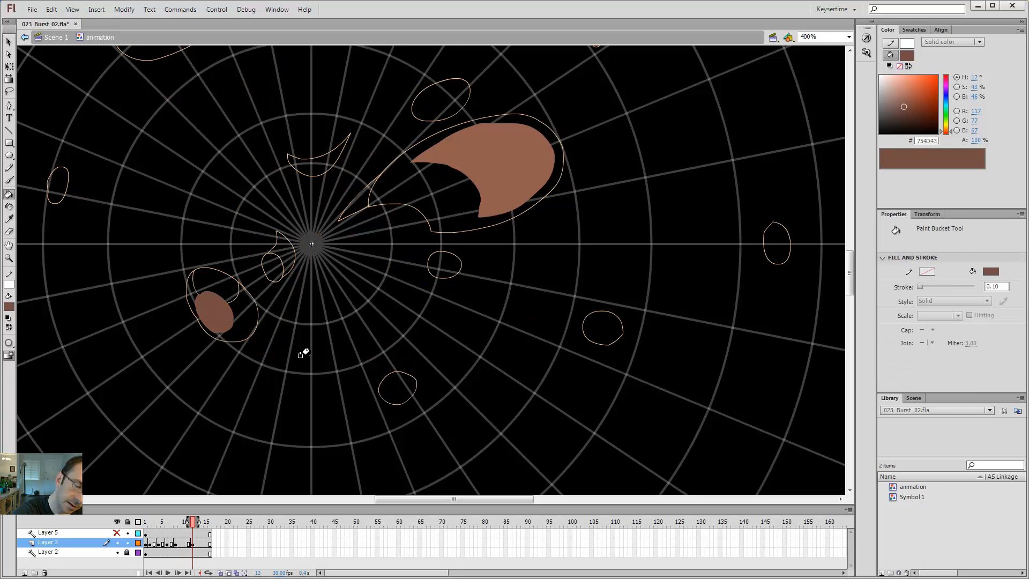
# Review the whole burst's shading in the early frames, comparing frames 2 and 4 at 200% zoom.
pyautogui.hotkey('shift', ',')
pyautogui.press(',')
pyautogui.press(',')
pyautogui.press(',')
pyautogui.press(',')
pyautogui.press(',')
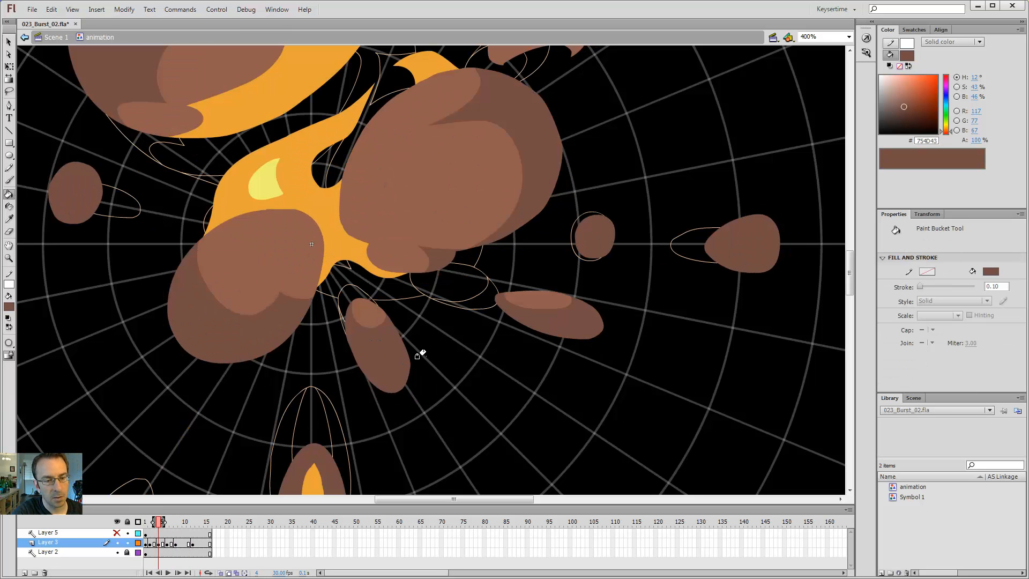
pyautogui.hotkey('ctrl', '-')
pyautogui.press(',')
pyautogui.press('.')
pyautogui.press('.')
pyautogui.press('.')
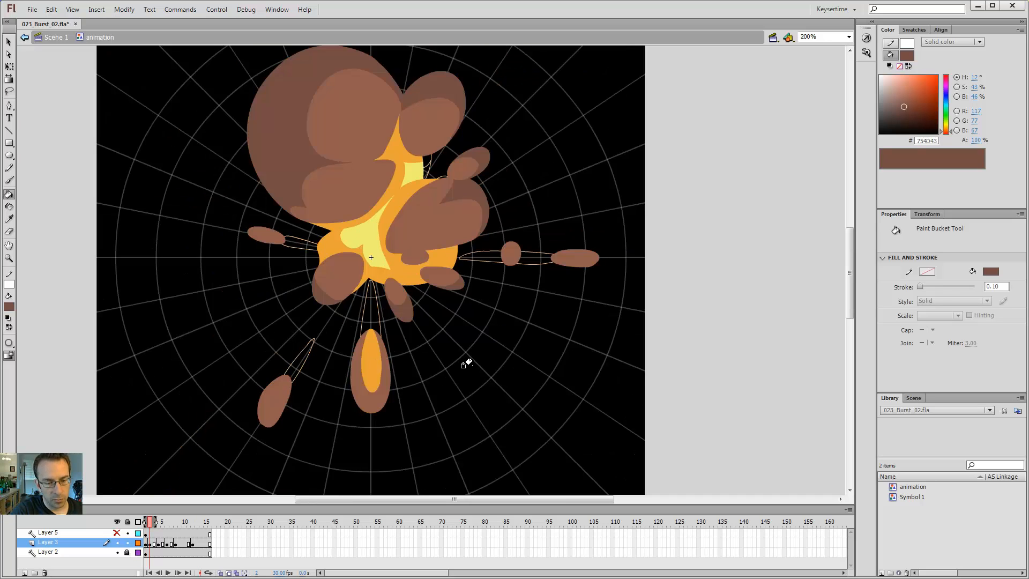
pyautogui.press(',')
pyautogui.press(',')
pyautogui.press(',')
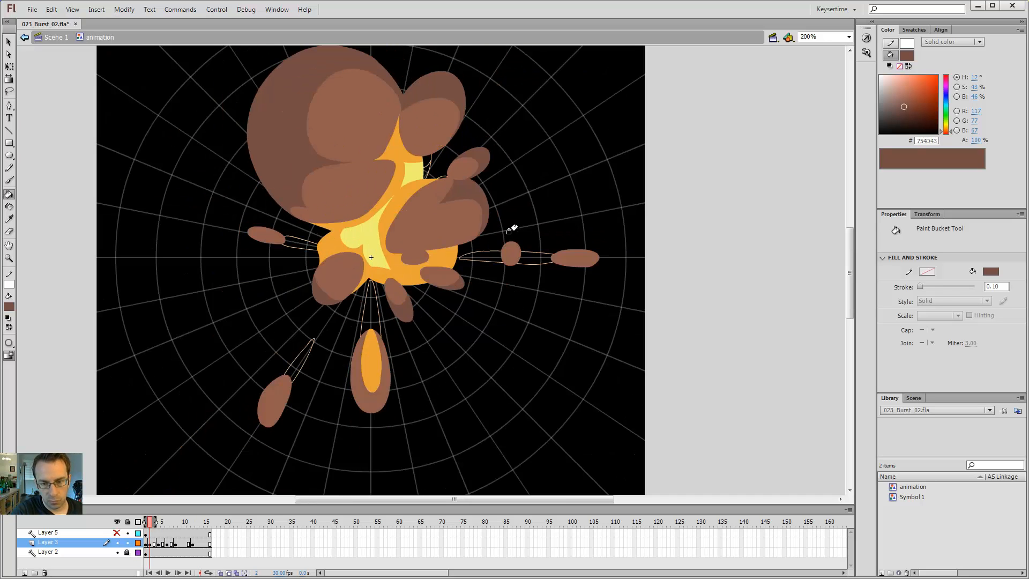
pyautogui.press('.')
pyautogui.press('.')
pyautogui.press('.')
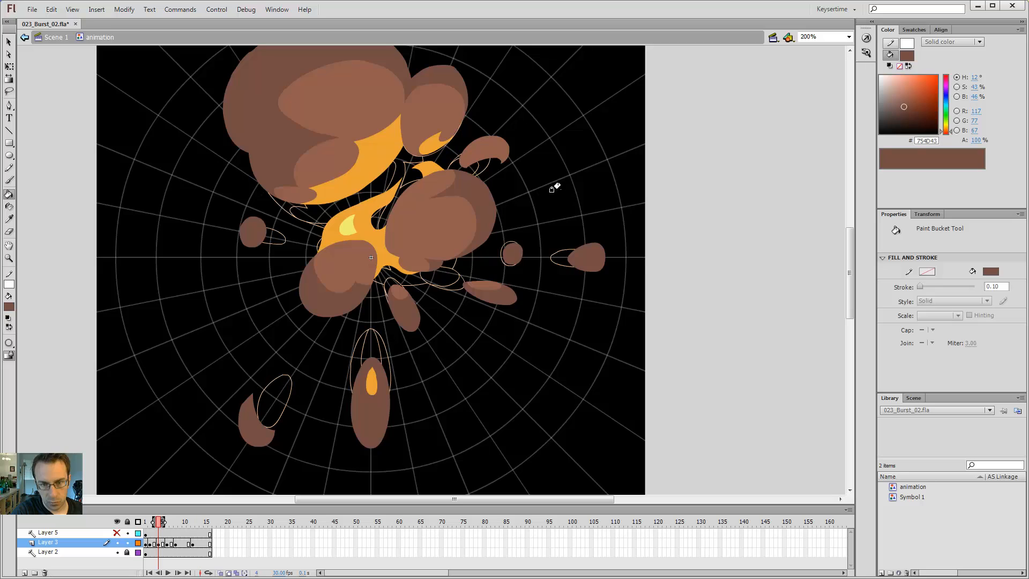
# In frame 4, draw a curved shadow boundary across the small upper-right puff and fill the area above it dark brown.
pyautogui.press(',')
pyautogui.press(',')
pyautogui.moveTo(494, 158); pyautogui.dragTo(508, 218)
pyautogui.press('z')
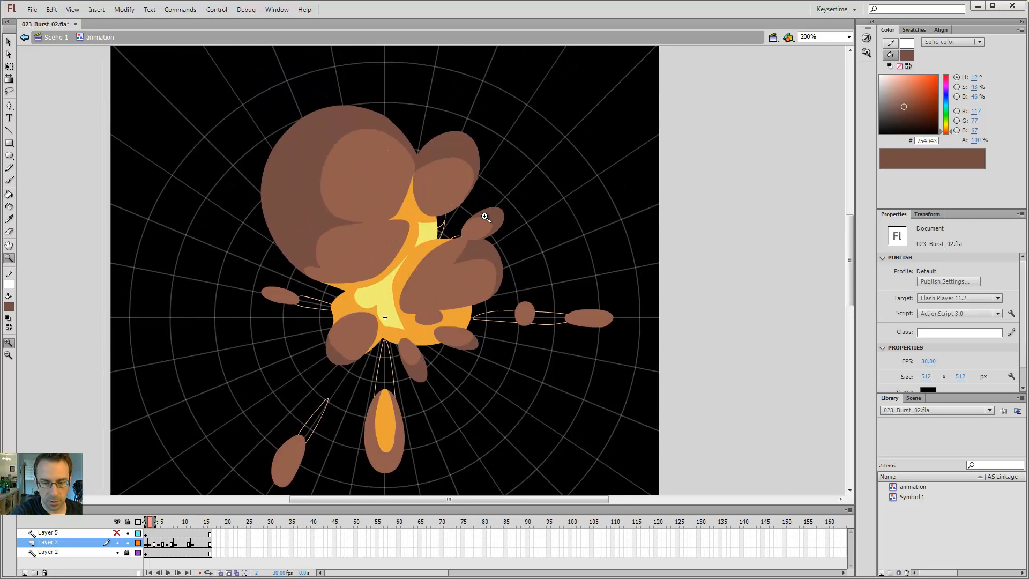
pyautogui.click(486, 215)
pyautogui.press('y')
pyautogui.press('.')
pyautogui.press(',')
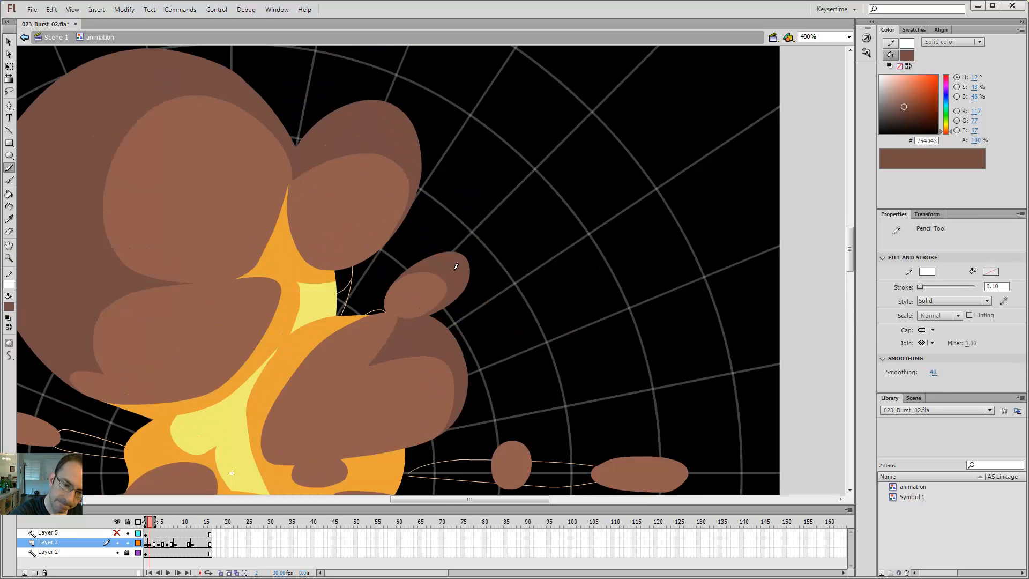
pyautogui.press('.')
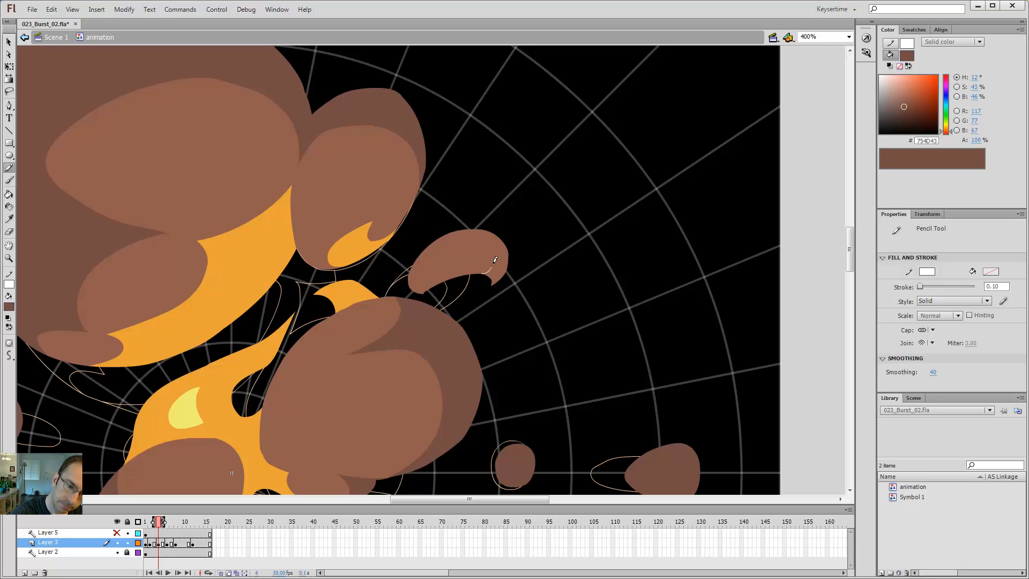
pyautogui.moveTo(473, 237)
pyautogui.mouseDown()
pyautogui.moveTo(426, 247)
pyautogui.moveTo(408, 270)
pyautogui.mouseUp()
pyautogui.press('k')
pyautogui.click(477, 236)
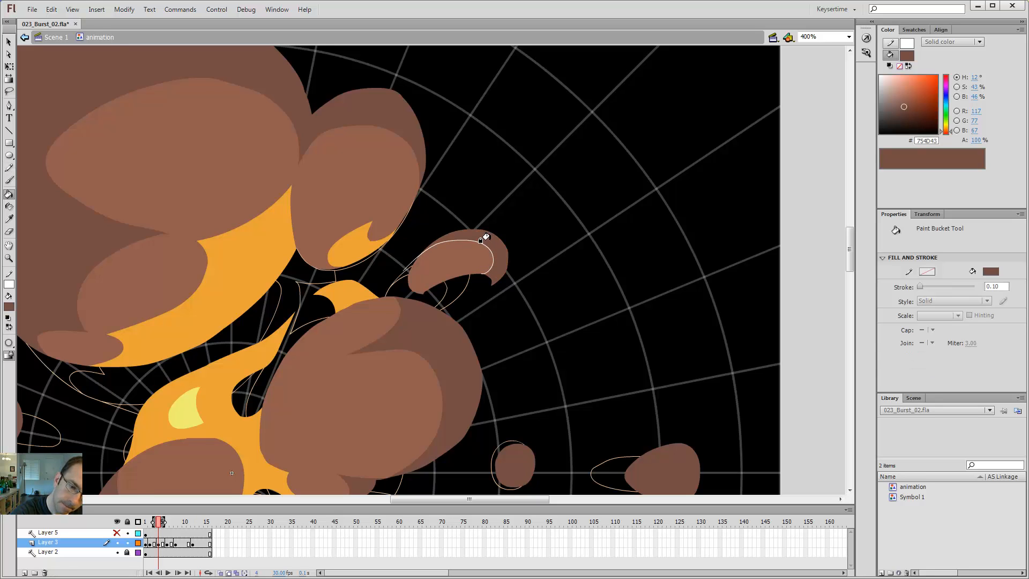
# Extend that puff's dark brown shadow down to a second, lower curved boundary, then delete both boundary strokes.
pyautogui.press(',')
pyautogui.press('.')
pyautogui.press('y')
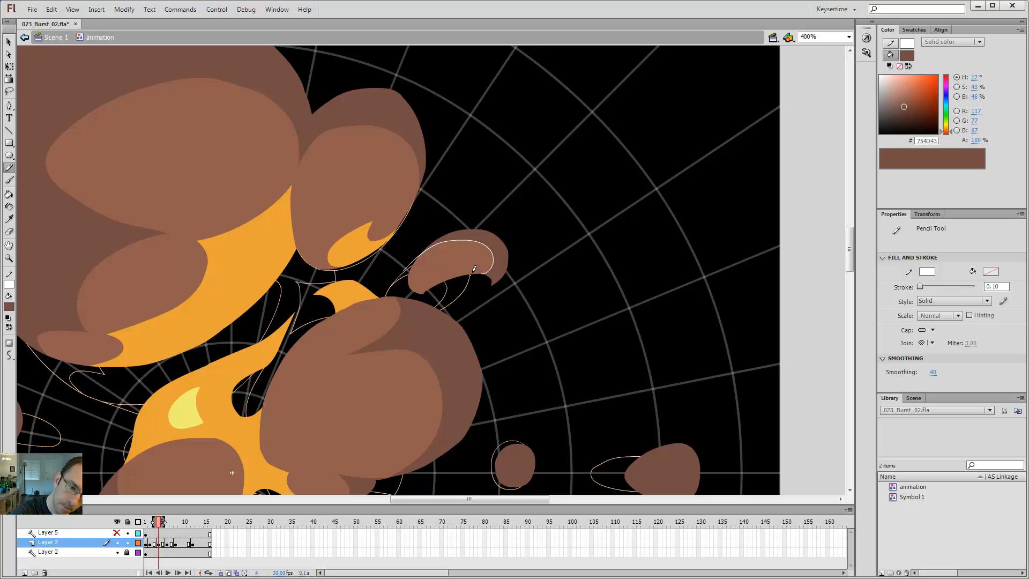
pyautogui.moveTo(428, 256); pyautogui.dragTo(408, 270)
pyautogui.press('k')
pyautogui.click(471, 245)
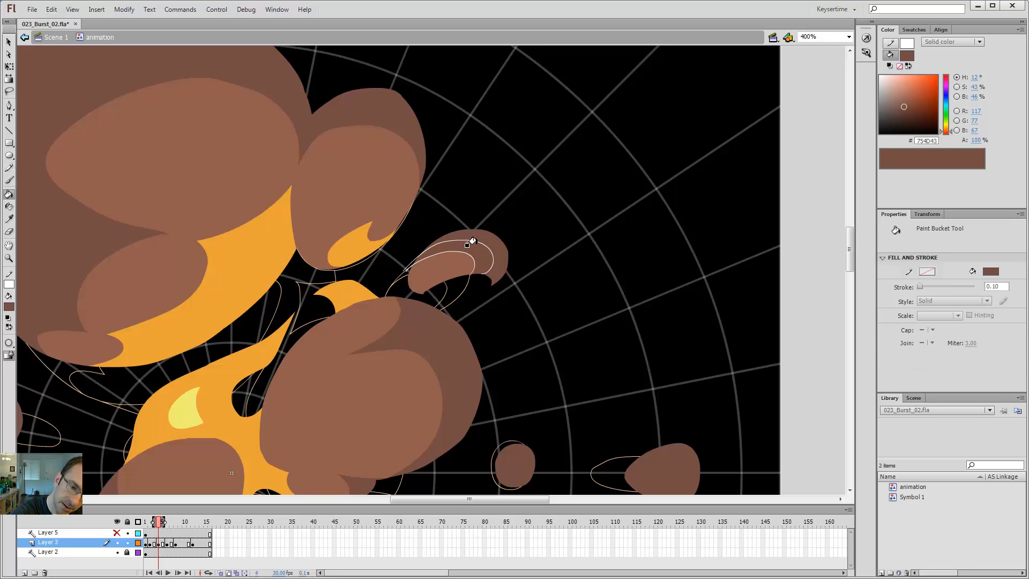
pyautogui.press('v')
pyautogui.click(482, 244)
pyautogui.press('Delete')
pyautogui.click(471, 257)
pyautogui.press('Delete')
# Fill the small upper-right puff in frame 6 entirely with dark brown, after comparing it with the earlier frames.
pyautogui.press(',')
pyautogui.press(',')
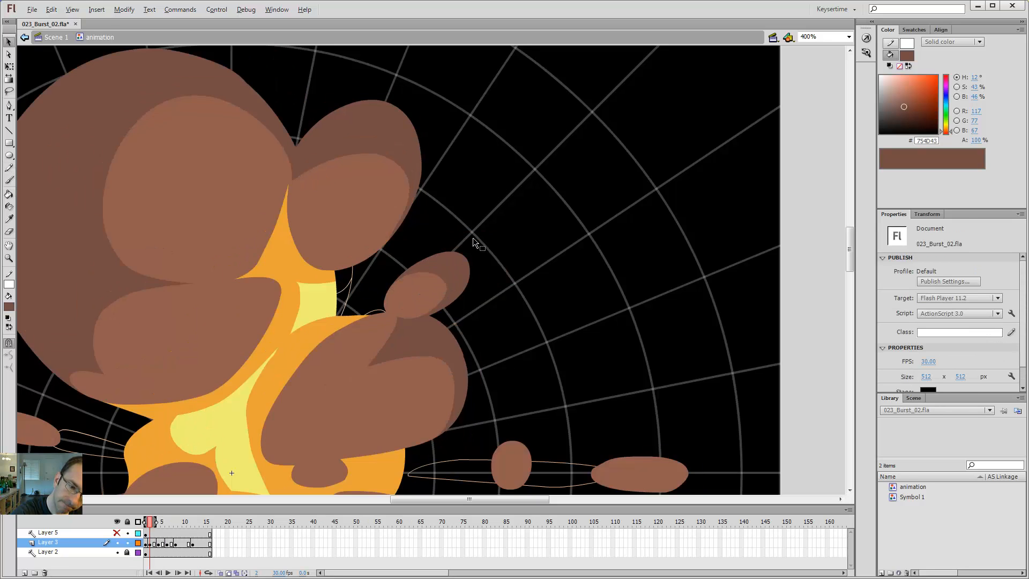
pyautogui.press('.')
pyautogui.press('.')
pyautogui.press('.')
pyautogui.press('.')
pyautogui.press('y')
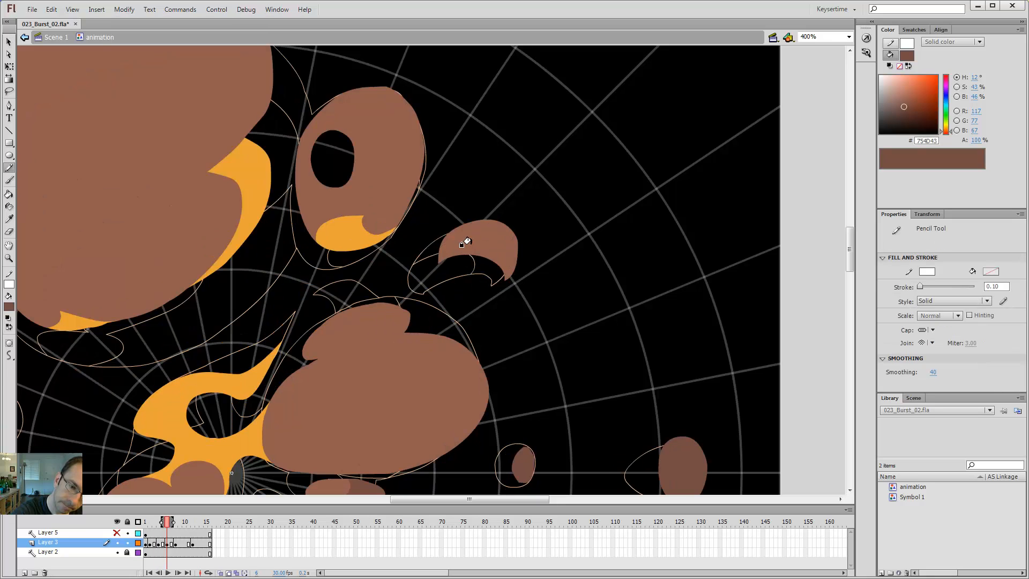
pyautogui.press('k')
pyautogui.click(468, 240)
# Fill frame 8's small upper-right puff with dark brown and trim its lower edge with the Eraser.
pyautogui.press(',')
pyautogui.press(',')
pyautogui.press('.')
pyautogui.press('.')
pyautogui.press('.')
pyautogui.press('.')
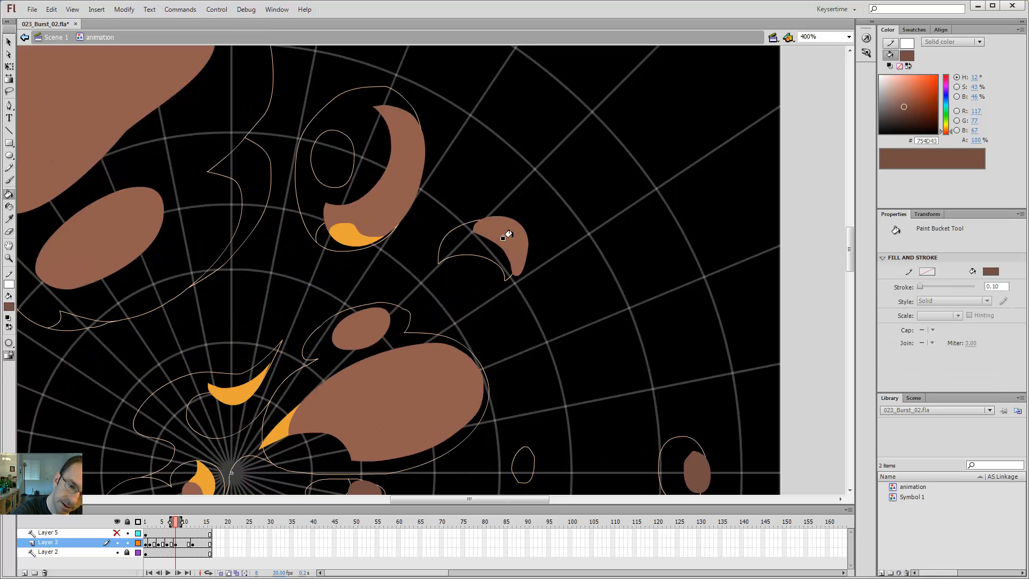
pyautogui.click(506, 233)
pyautogui.press('.')
pyautogui.press(',')
pyautogui.press('e')
pyautogui.moveTo(495, 249)
pyautogui.mouseDown()
pyautogui.moveTo(507, 289)
pyautogui.moveTo(530, 257)
pyautogui.mouseUp()
pyautogui.press(',')
pyautogui.press(',')
pyautogui.press('.')
pyautogui.press('.')
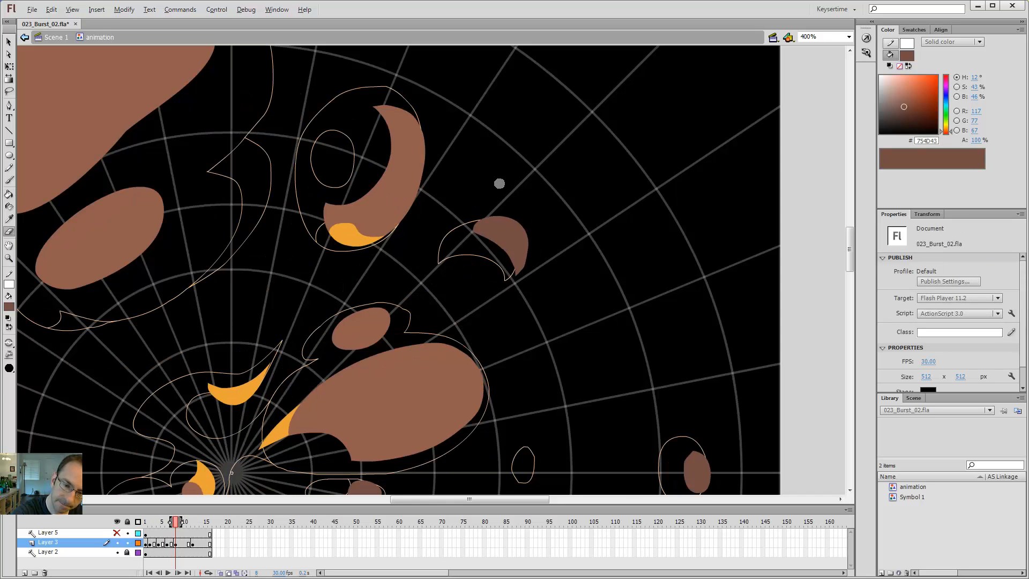
# Compare the small upper-right puff and the whole burst across frames 4, 6 and 8 at 200% zoom.
pyautogui.press(',')
pyautogui.press(',')
pyautogui.press('.')
pyautogui.press('.')
pyautogui.hotkey('ctrl', '-')
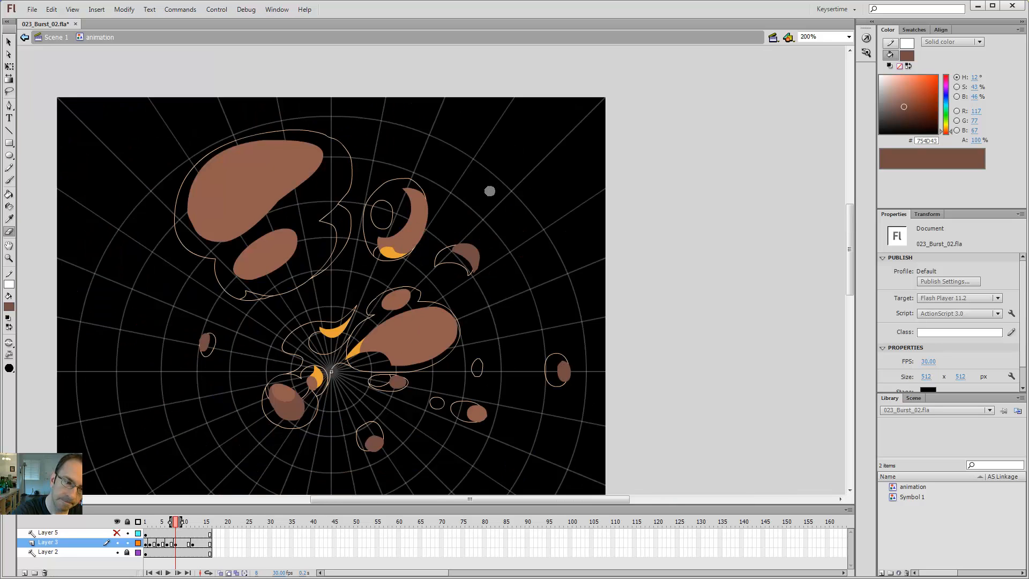
pyautogui.press(',')
pyautogui.press(',')
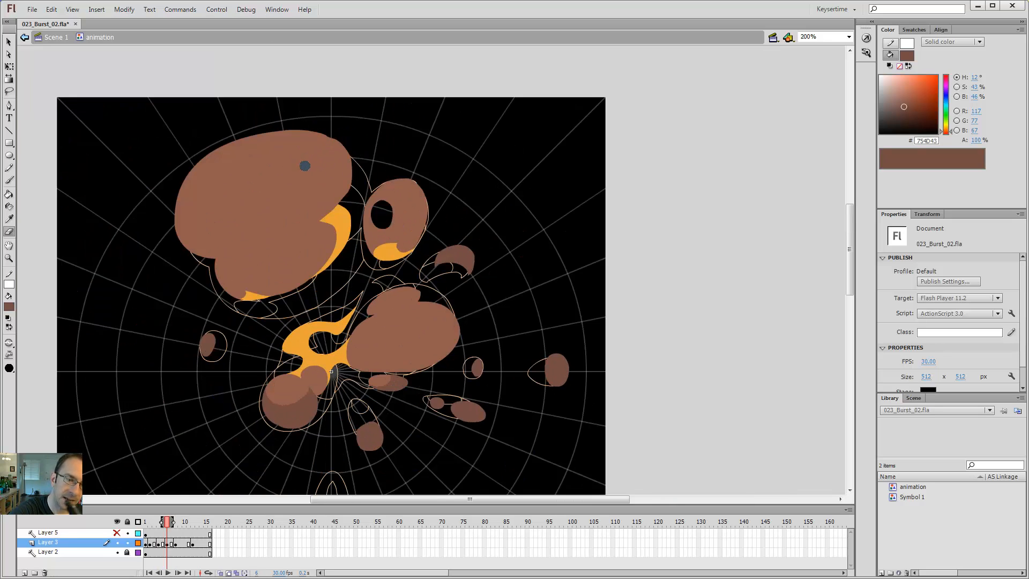
pyautogui.press(',')
pyautogui.press(',')
pyautogui.press('.')
pyautogui.press('.')
pyautogui.press('.')
pyautogui.press('.')
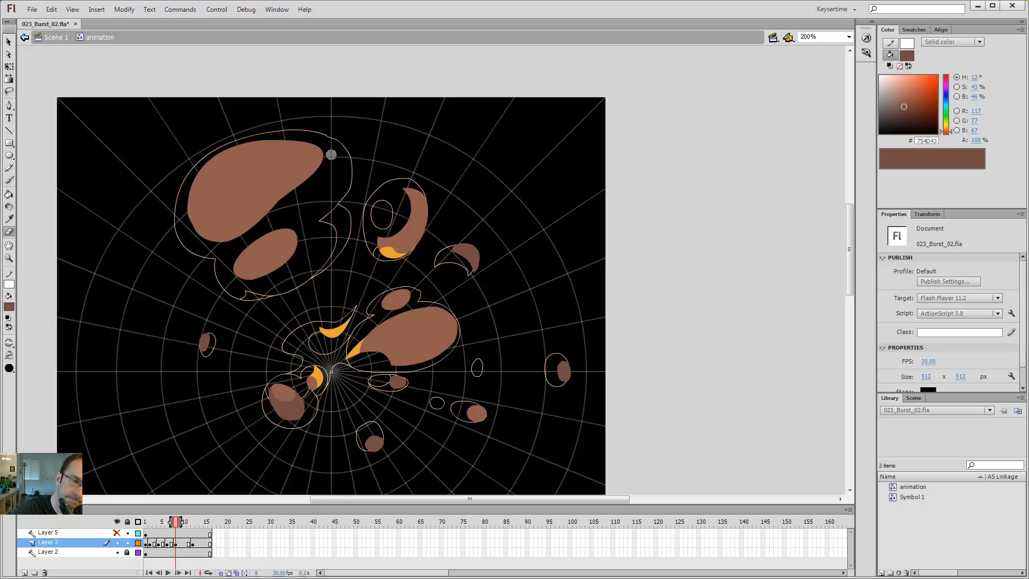
# Examine how the large upper-left puff's shape and shading progress through frames 2, 4 and 6.
pyautogui.press(',')
pyautogui.press(',')
pyautogui.press(',')
pyautogui.press(',')
pyautogui.press(',')
pyautogui.press(',')
pyautogui.press('.')
pyautogui.press('.')
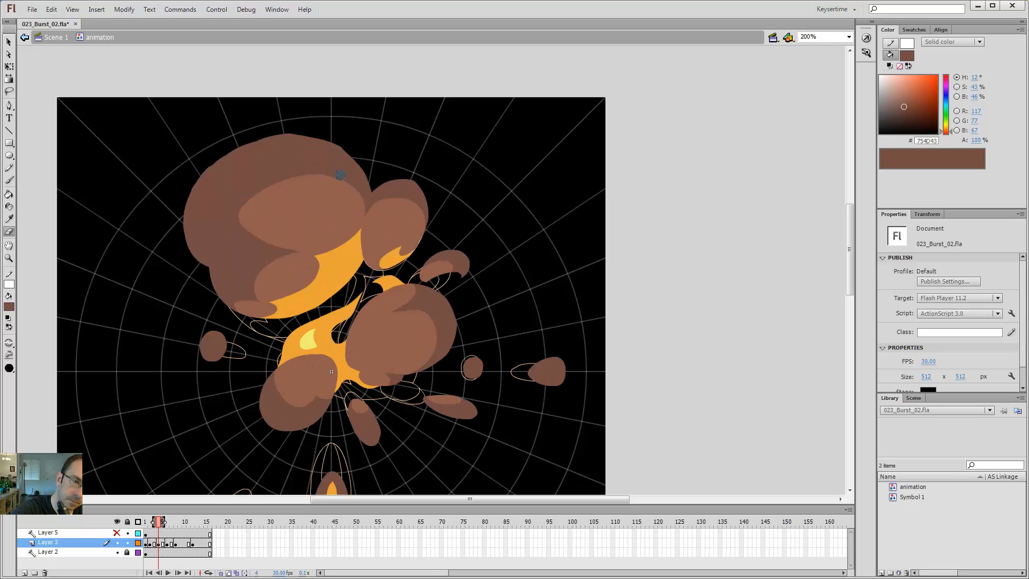
pyautogui.press('.')
pyautogui.press('.')
pyautogui.press('y')
pyautogui.press(',')
pyautogui.press(',')
pyautogui.press(',')
pyautogui.press(',')
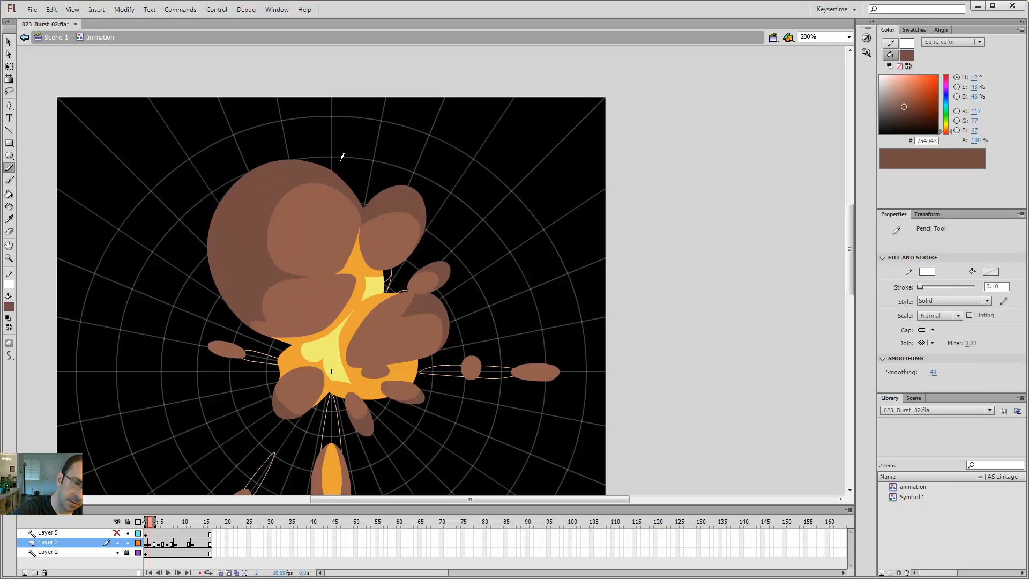
pyautogui.press('.')
pyautogui.press('.')
pyautogui.press(',')
pyautogui.press(',')
pyautogui.press('.')
pyautogui.press('.')
pyautogui.press('.')
pyautogui.press('.')
pyautogui.press(',')
pyautogui.press(',')
pyautogui.press(',')
pyautogui.press(',')
pyautogui.press('.')
pyautogui.press('.')
# Reshape the curved edge of the light area on frame 4's large upper-left puff, checking it against frame 2.
pyautogui.press('v')
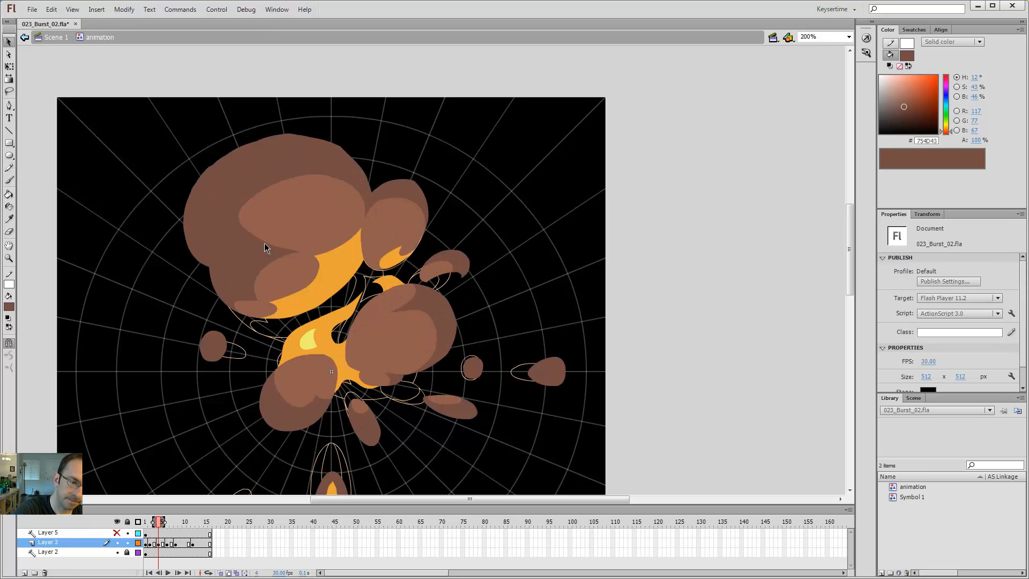
pyautogui.moveTo(265, 246); pyautogui.dragTo(242, 219)
pyautogui.press(',')
pyautogui.press(',')
pyautogui.press('.')
pyautogui.press('.')
pyautogui.press(',')
pyautogui.press(',')
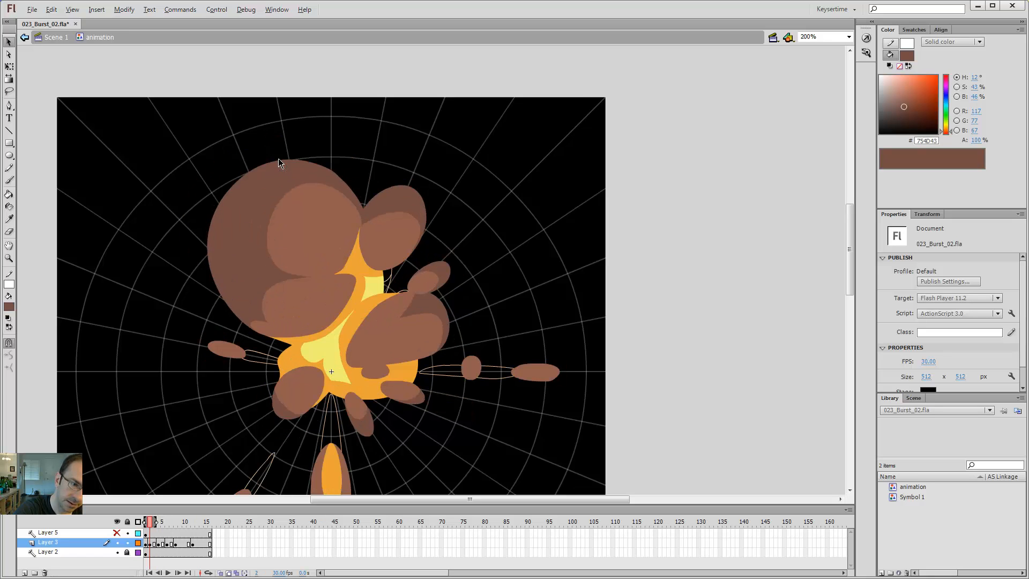
pyautogui.press('.')
pyautogui.press('.')
pyautogui.moveTo(275, 179); pyautogui.dragTo(272, 178)
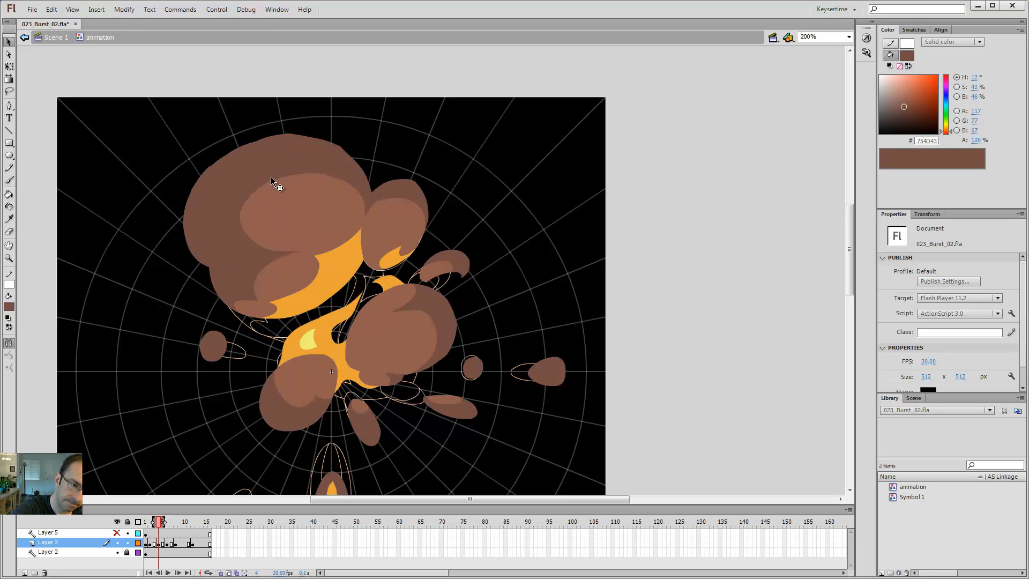
pyautogui.press(',')
pyautogui.press(',')
pyautogui.press('.')
pyautogui.press('.')
# Display Layer 3 as outlines in frame 6 and compare the large puff's contours with frame 4.
pyautogui.press('.')
pyautogui.press('.')
pyautogui.press('y')
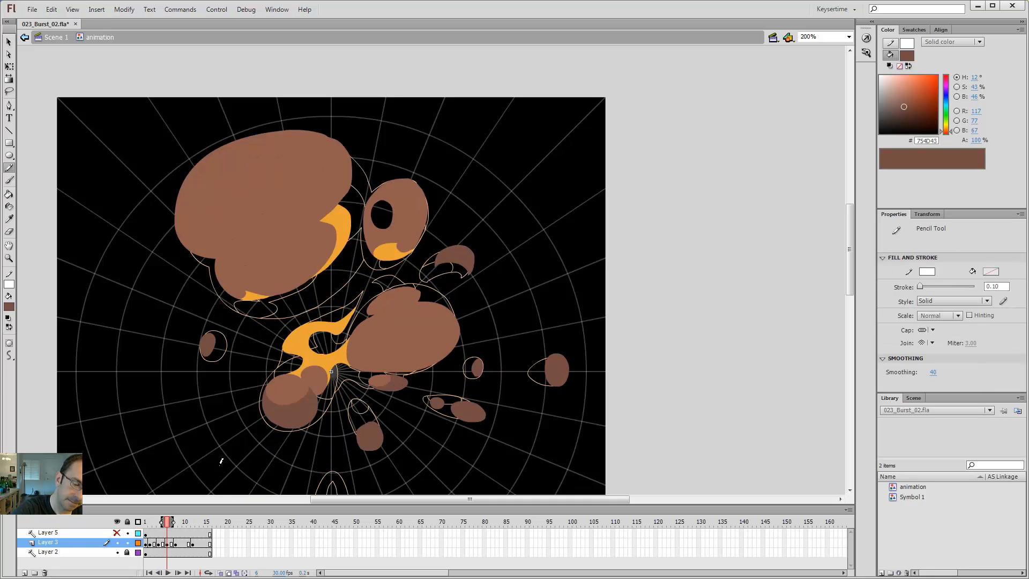
pyautogui.click(137, 543)
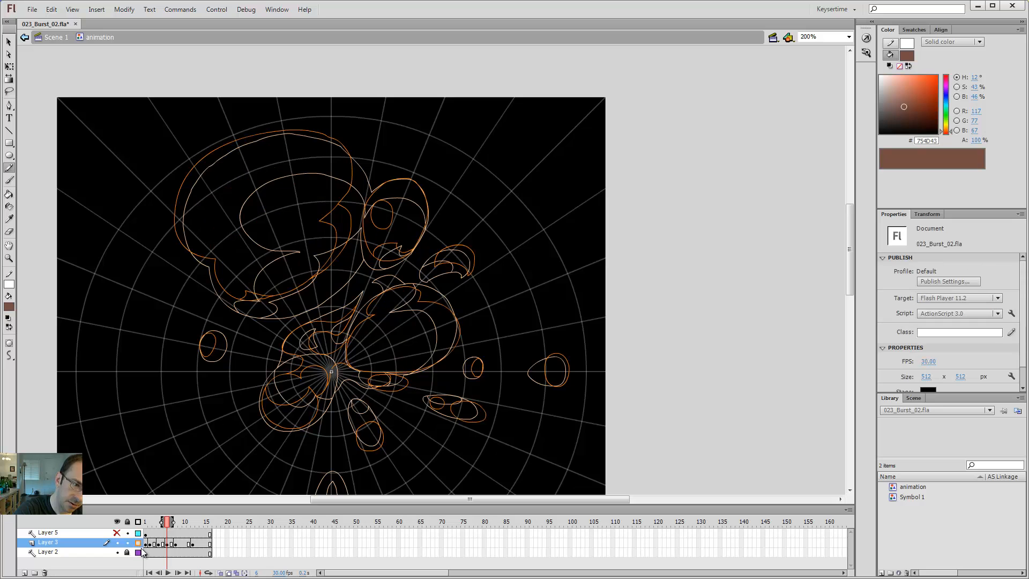
pyautogui.press(',')
pyautogui.press(',')
pyautogui.press('.')
pyautogui.press('.')
pyautogui.press('v')
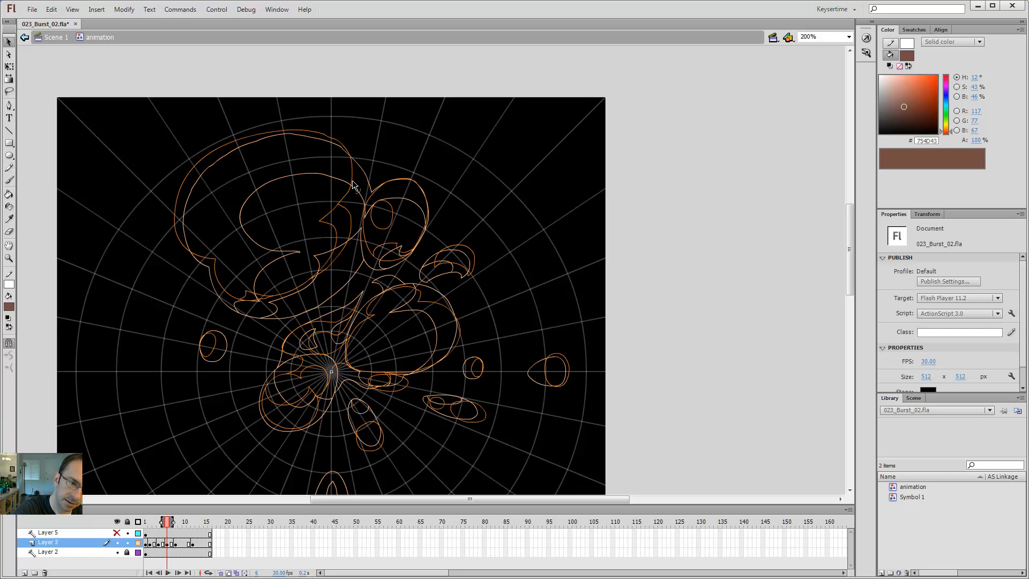
pyautogui.click(347, 166)
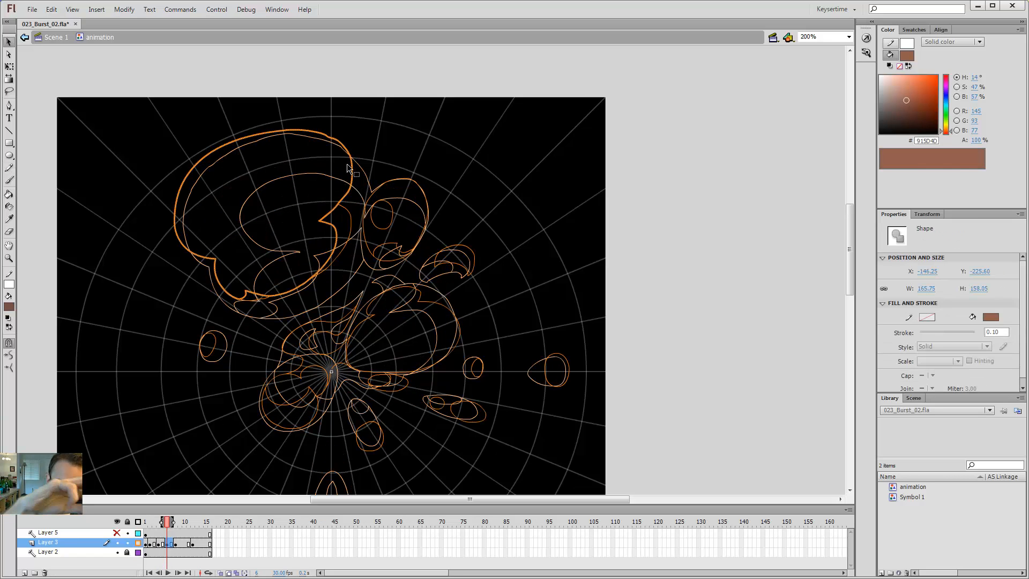
pyautogui.press(',')
pyautogui.press(',')
pyautogui.press('.')
pyautogui.press('.')
pyautogui.press('y')
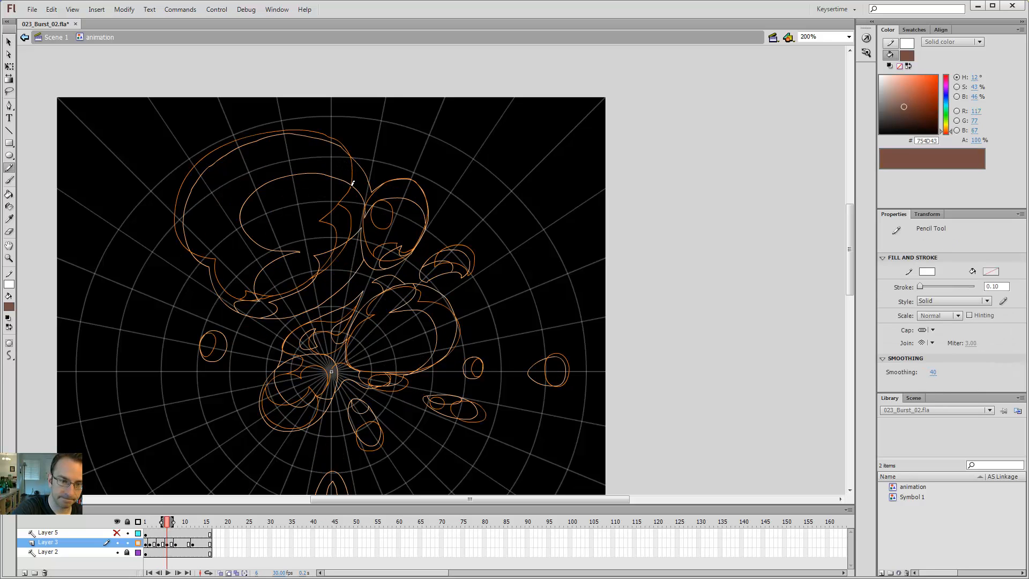
# Draw curved shadow boundaries through both lobes of frame 6's large upper-left puff, following frame 4's shading contours.
pyautogui.press('v')
pyautogui.click(332, 172)
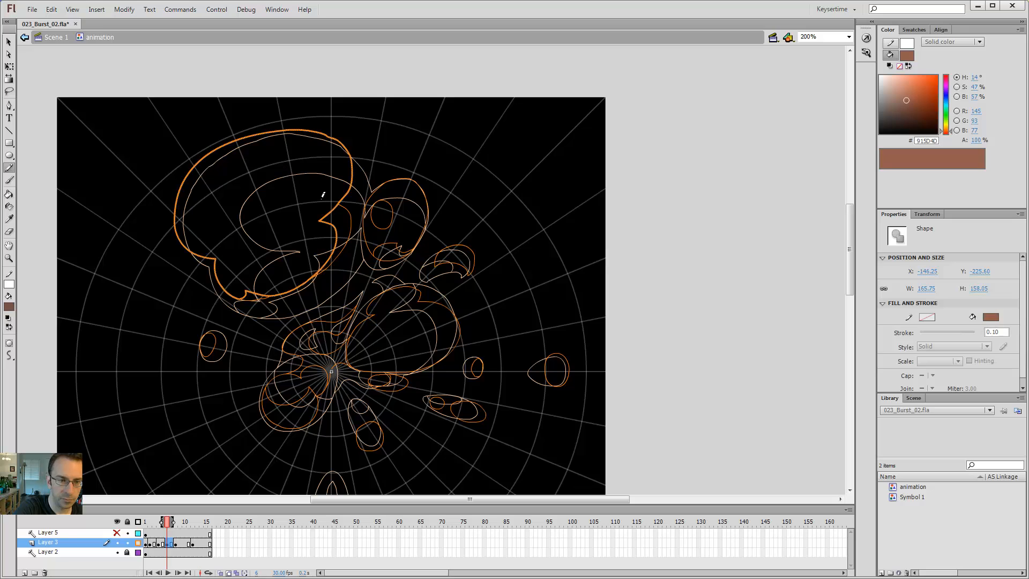
pyautogui.moveTo(343, 197); pyautogui.dragTo(306, 170)
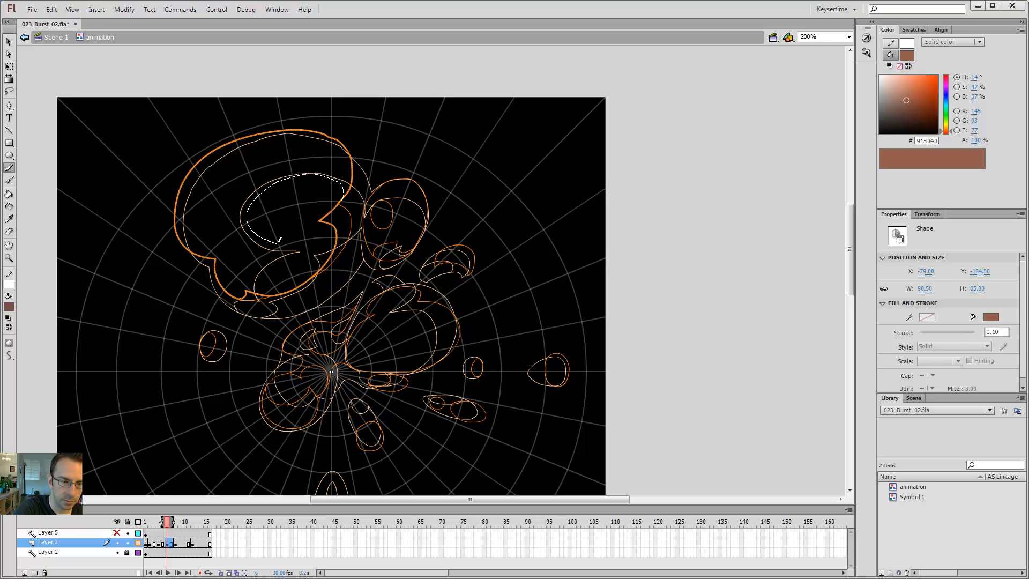
pyautogui.moveTo(280, 240); pyautogui.dragTo(278, 241)
pyautogui.click(344, 194)
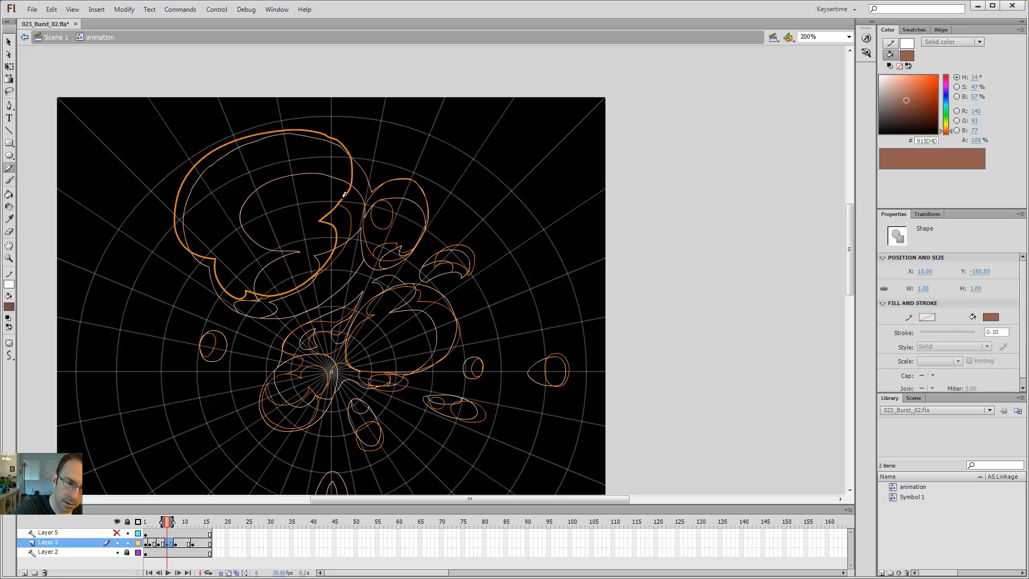
pyautogui.moveTo(344, 194)
pyautogui.mouseDown()
pyautogui.moveTo(334, 172)
pyautogui.moveTo(285, 169)
pyautogui.mouseUp()
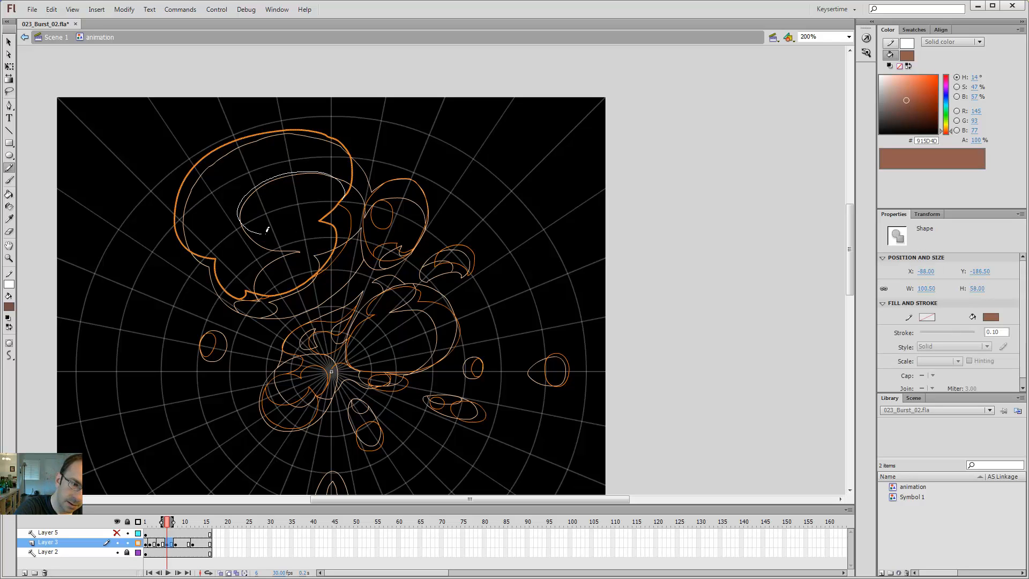
pyautogui.moveTo(267, 229); pyautogui.dragTo(281, 232)
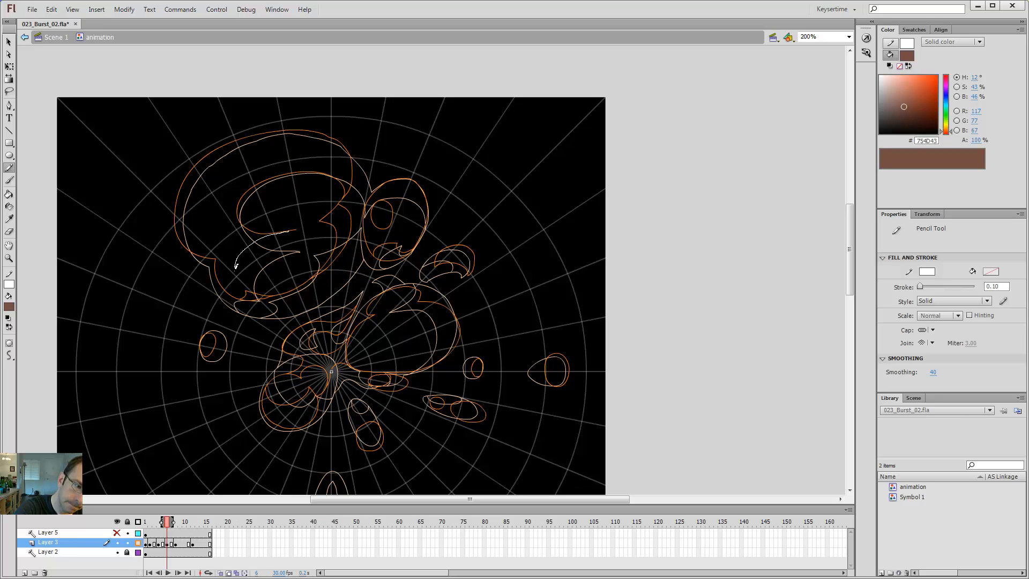
pyautogui.moveTo(236, 268); pyautogui.dragTo(240, 297)
# Turn off Layer 3's outline display, fill frame 6's large puff dark brown above the boundary, and delete the boundary strokes.
pyautogui.click(137, 542)
pyautogui.press(',')
pyautogui.press(',')
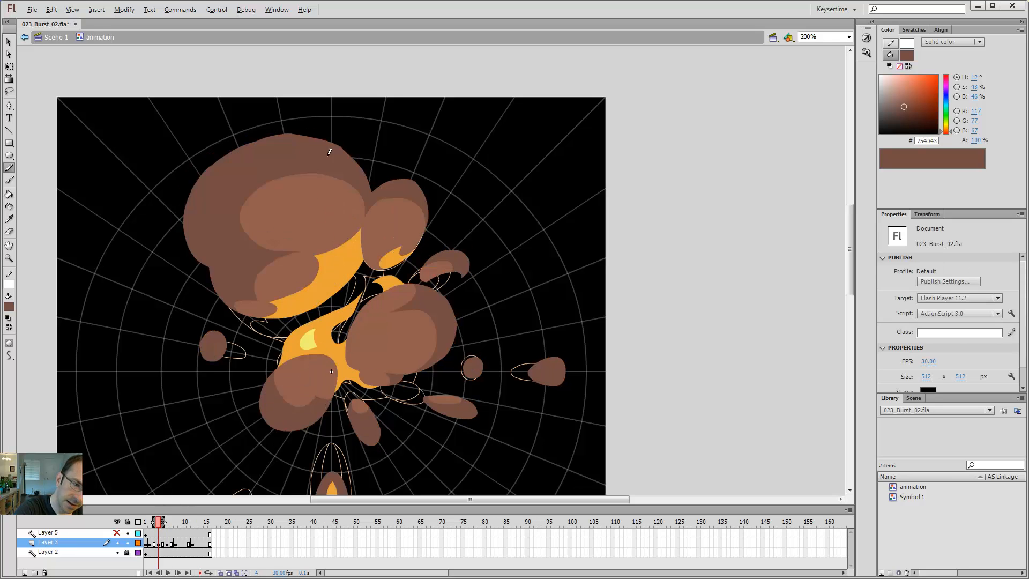
pyautogui.press('k')
pyautogui.press('.')
pyautogui.press('.')
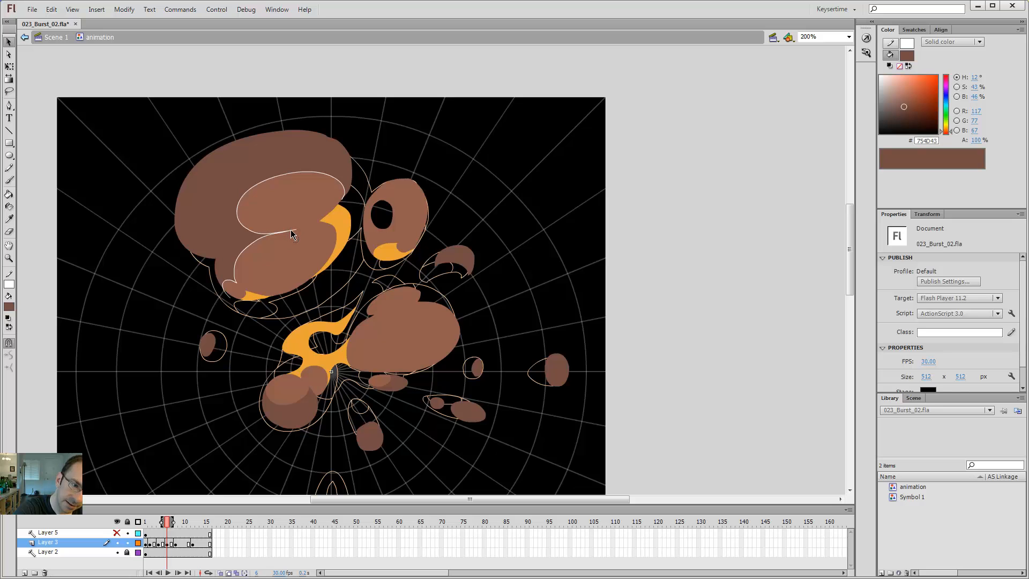
pyautogui.doubleClick(291, 230)
pyautogui.press('Delete')
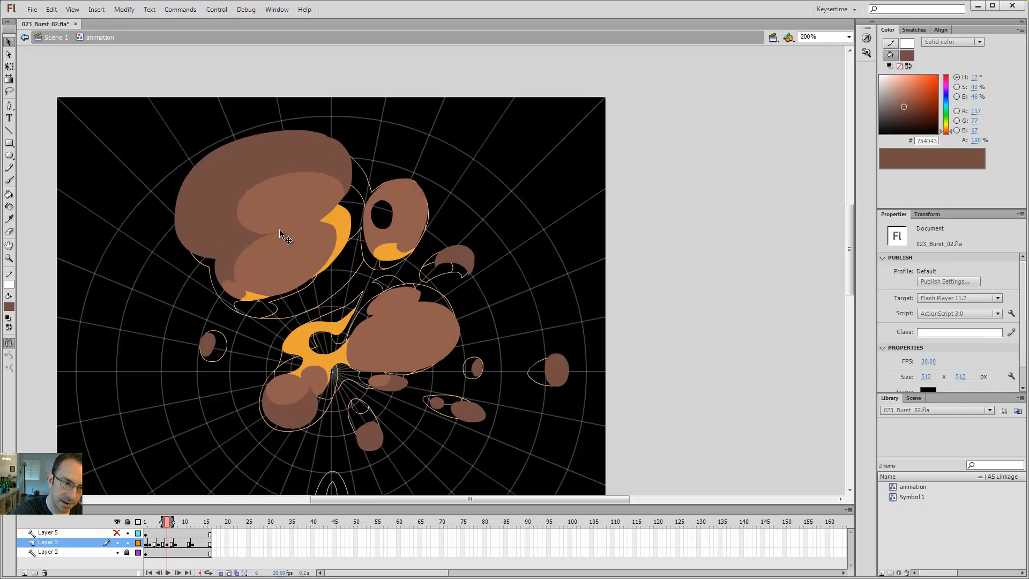
# Compare the large upper-left puff's new shading between frames 4 and 6.
pyautogui.press(',')
pyautogui.press('.')
pyautogui.press(',')
pyautogui.press('.')
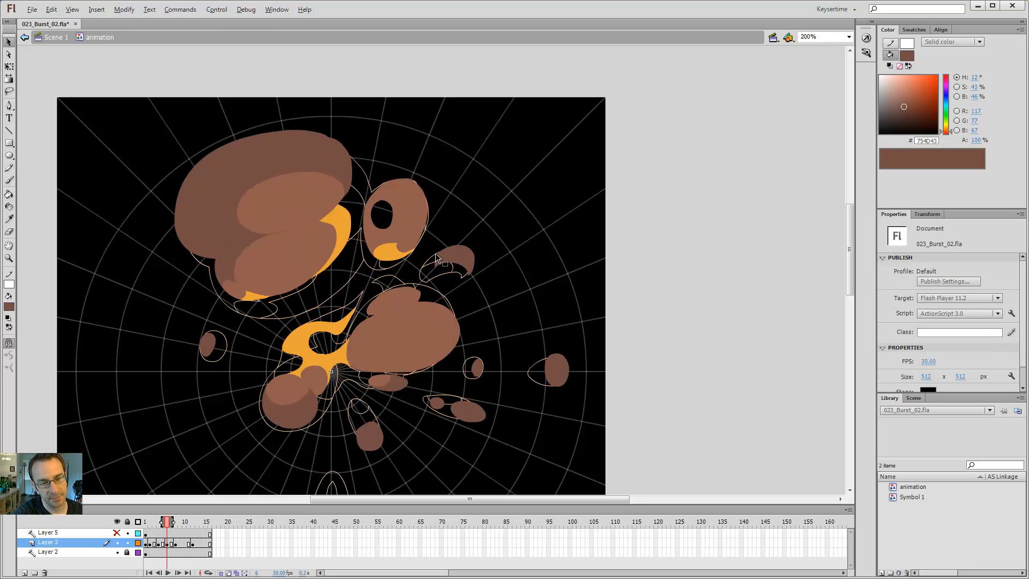
pyautogui.press(',')
pyautogui.press('.')
pyautogui.press(',')
pyautogui.press('.')
pyautogui.press(',')
pyautogui.press('.')
pyautogui.press(',')
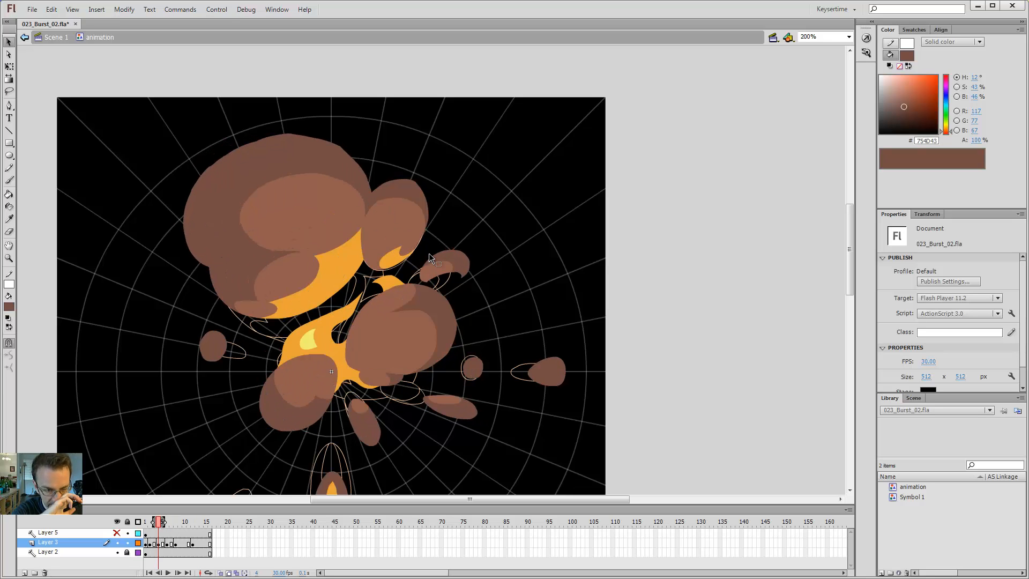
pyautogui.press('.')
pyautogui.press(',')
pyautogui.press('.')
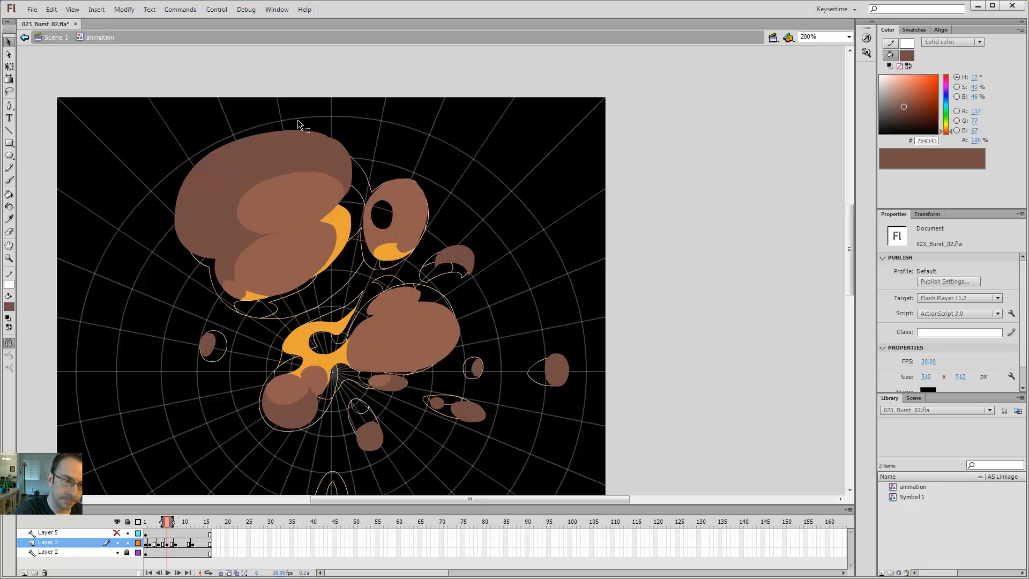
# Draw a curved shadow boundary across frame 12's small upper puff, fill above it dark brown, and delete the boundary stroke.
pyautogui.press('.')
pyautogui.press('.')
pyautogui.press('y')
pyautogui.press(',')
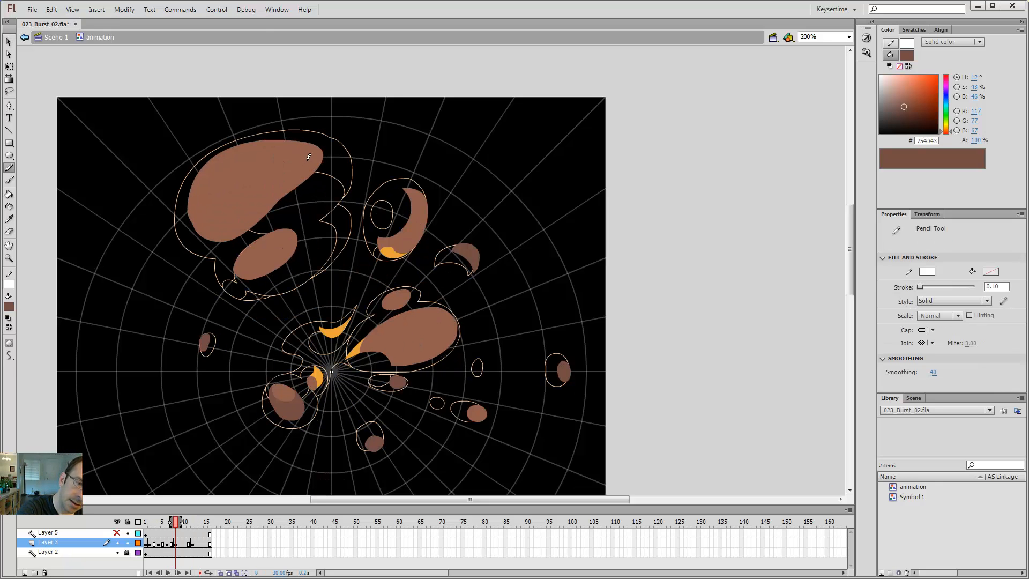
pyautogui.press('.')
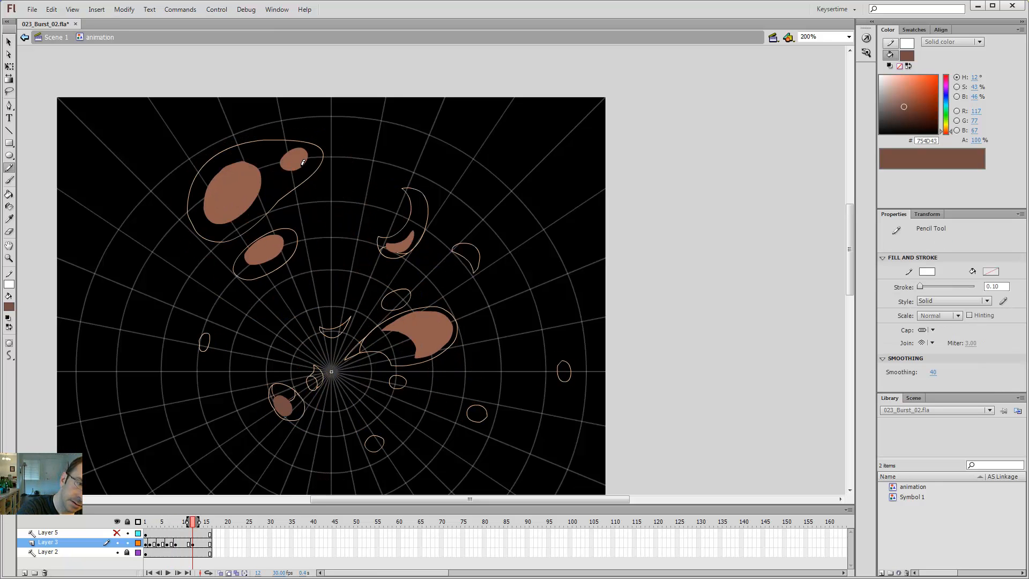
pyautogui.moveTo(282, 159); pyautogui.dragTo(295, 152)
pyautogui.press('v')
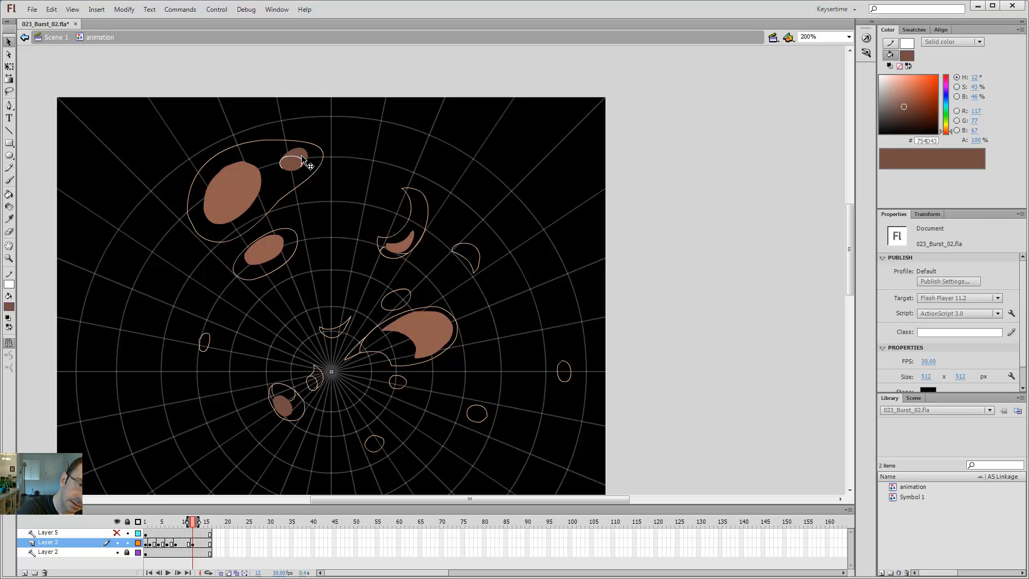
pyautogui.click(300, 169)
pyautogui.press('Delete')
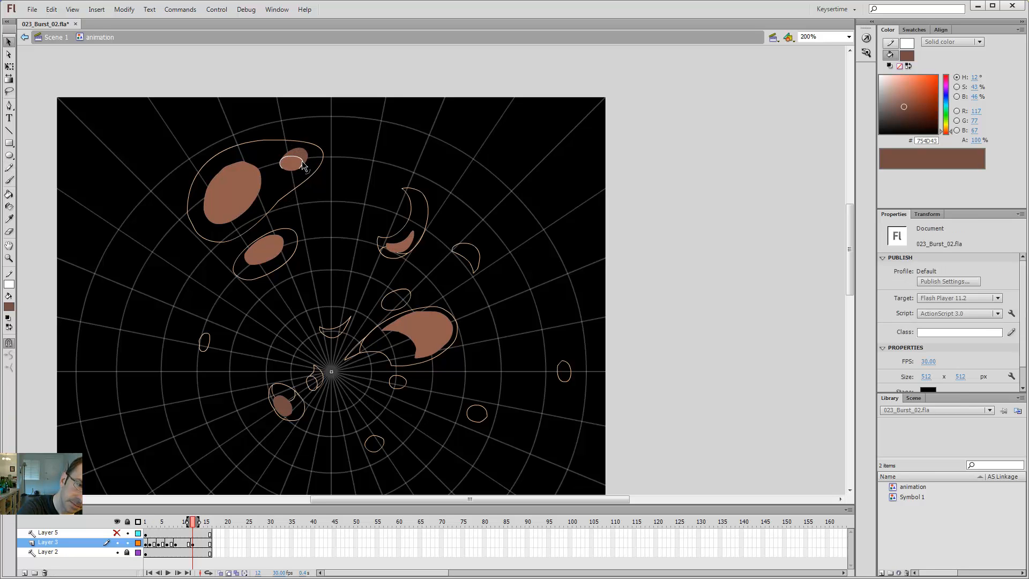
# Outline a small lit area on frame 12's large oval puff, fill the rest dark brown, and delete the boundary stroke.
pyautogui.press('y')
pyautogui.press(',')
pyautogui.press('.')
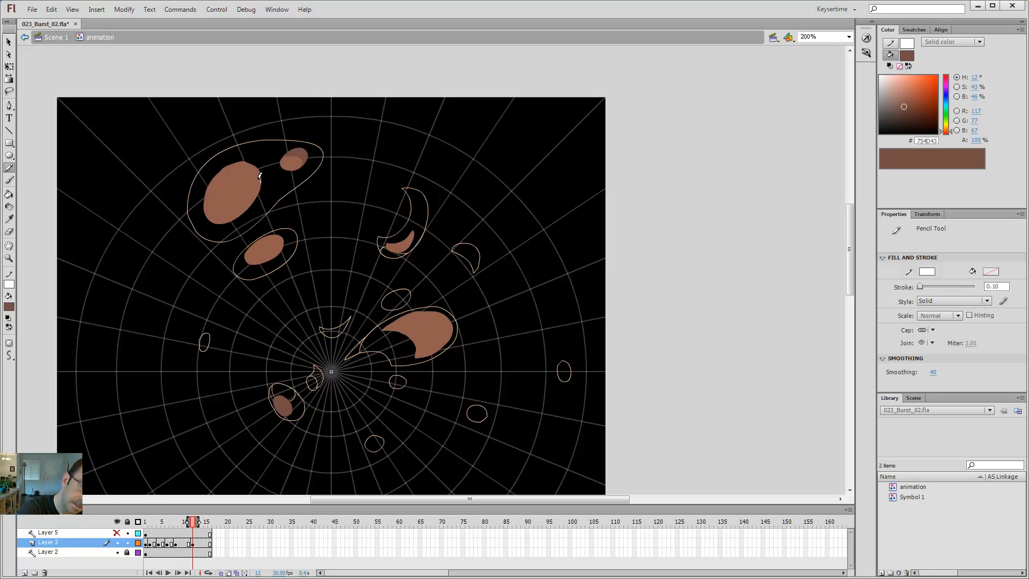
pyautogui.moveTo(238, 202)
pyautogui.mouseDown()
pyautogui.moveTo(242, 211)
pyautogui.moveTo(261, 186)
pyautogui.mouseUp()
pyautogui.press('v')
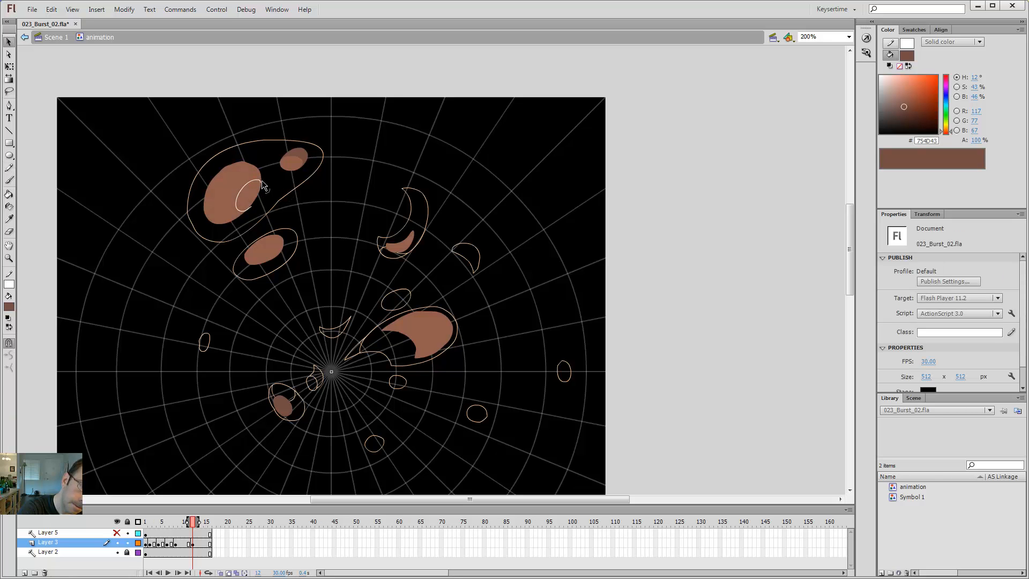
pyautogui.press('k')
pyautogui.click(249, 172)
pyautogui.press('v')
pyautogui.doubleClick(259, 182)
pyautogui.press('Delete')
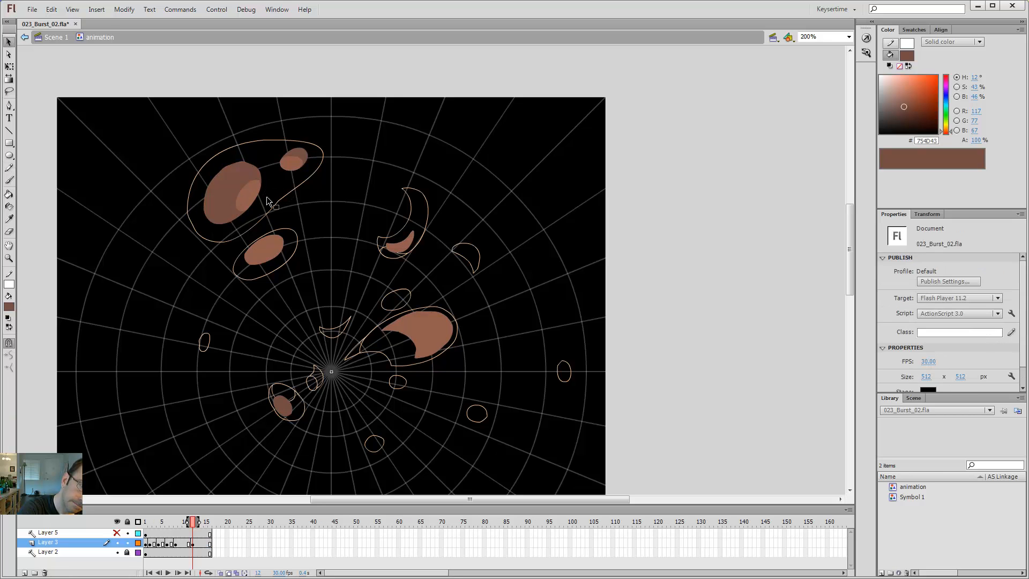
# Shade frame 8's oval puff below the large one dark brown outside a curved boundary, and delete the boundary stroke.
pyautogui.press(',')
pyautogui.press(',')
pyautogui.press('.')
pyautogui.press('y')
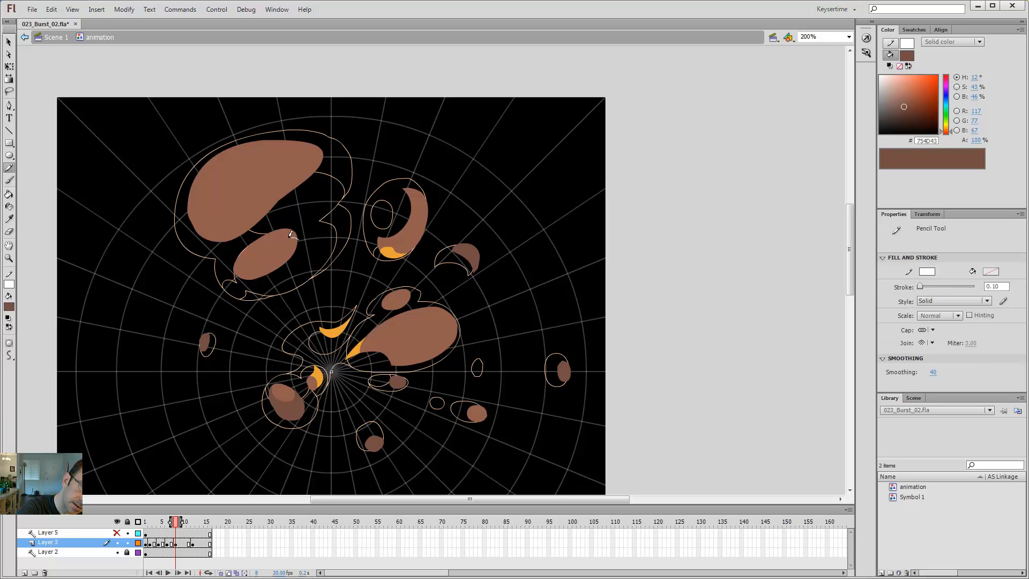
pyautogui.press('k')
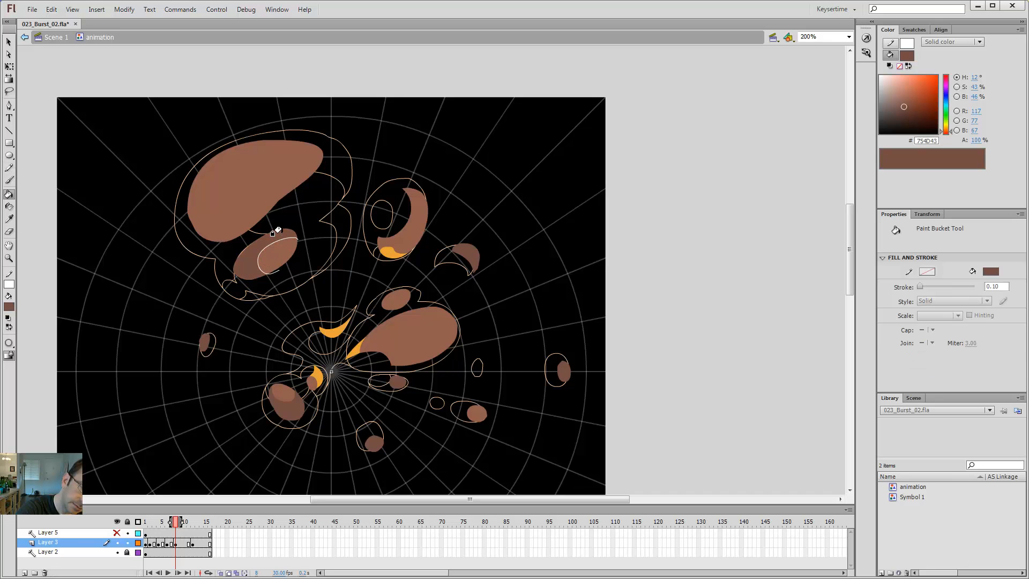
pyautogui.press('v')
pyautogui.doubleClick(288, 238)
pyautogui.press('Delete')
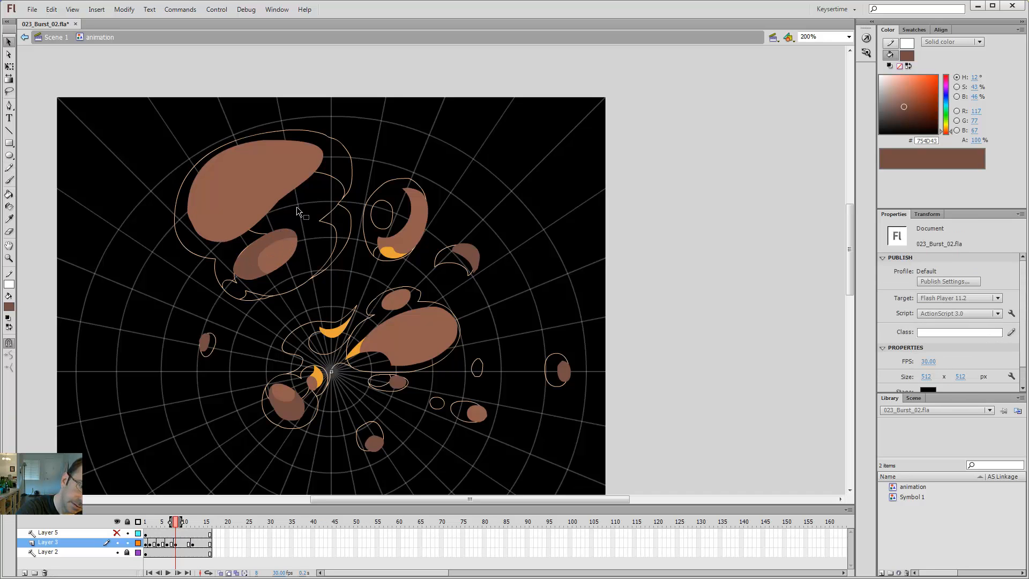
# Fill frame 12's lower oval puff entirely dark brown and shrink the lit area on frame 8's matching puff with a tighter boundary.
pyautogui.press('.')
pyautogui.press('k')
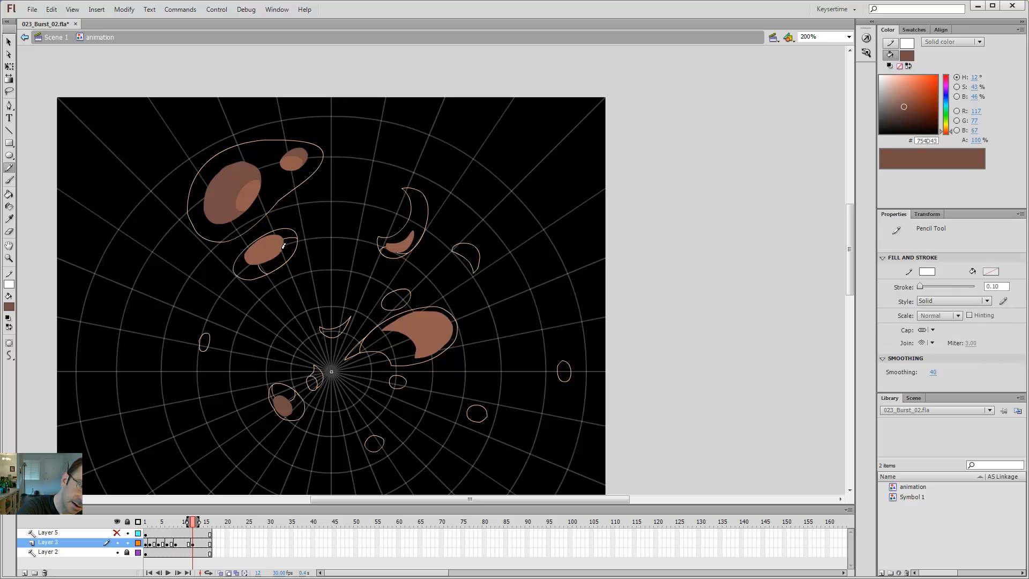
pyautogui.press(',')
pyautogui.press(',')
pyautogui.press(',')
pyautogui.press(',')
pyautogui.press('y')
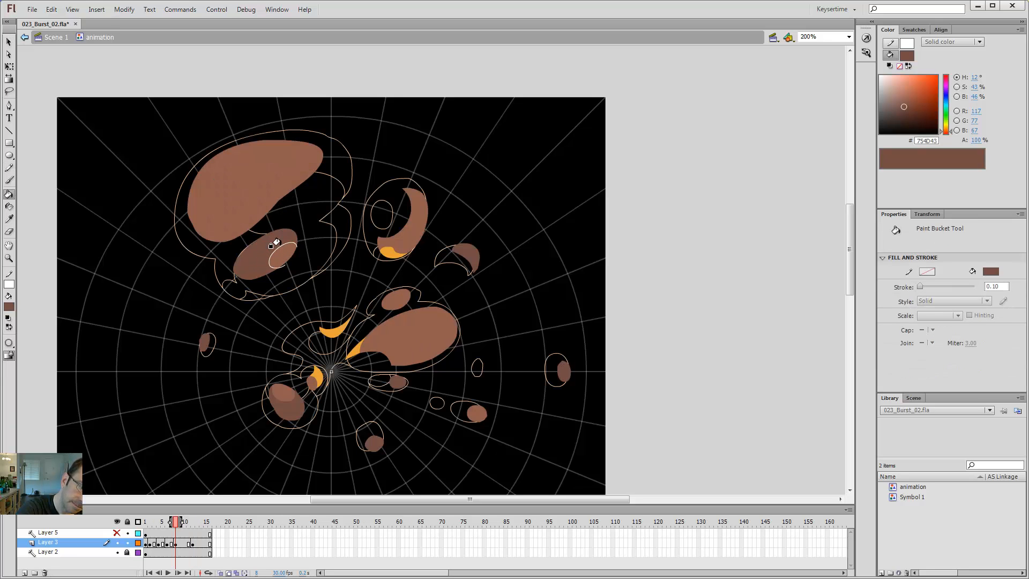
pyautogui.press('v')
# Compare the upper-left puffs' shading across frames 6, 8 and 12.
pyautogui.press(',')
pyautogui.press(',')
pyautogui.press('.')
pyautogui.press('.')
pyautogui.press('.')
pyautogui.press('.')
pyautogui.press('.')
pyautogui.press('.')
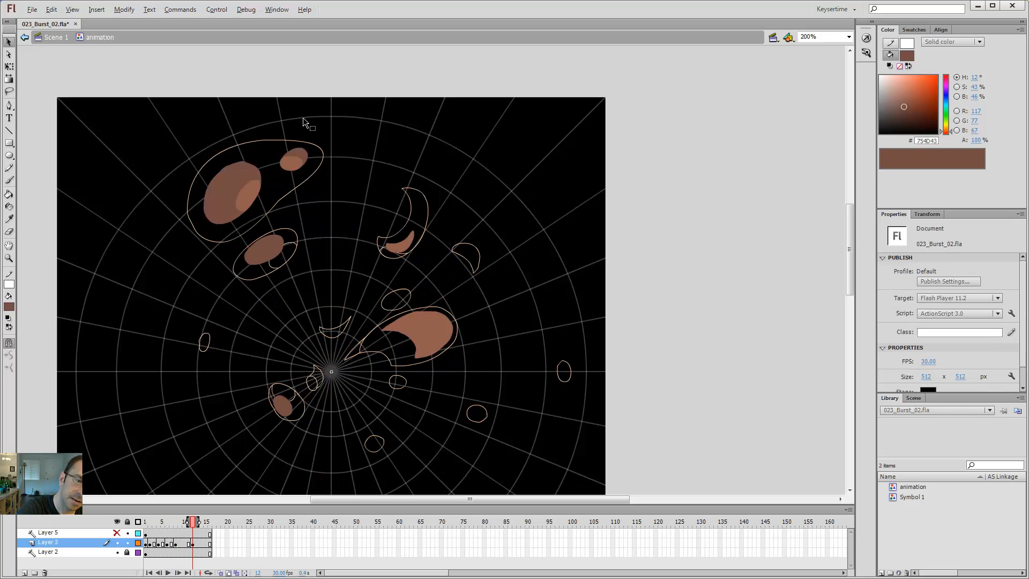
pyautogui.press(',')
pyautogui.press(',')
pyautogui.press(',')
pyautogui.press(',')
pyautogui.press(',')
pyautogui.press(',')
pyautogui.press('.')
pyautogui.press('.')
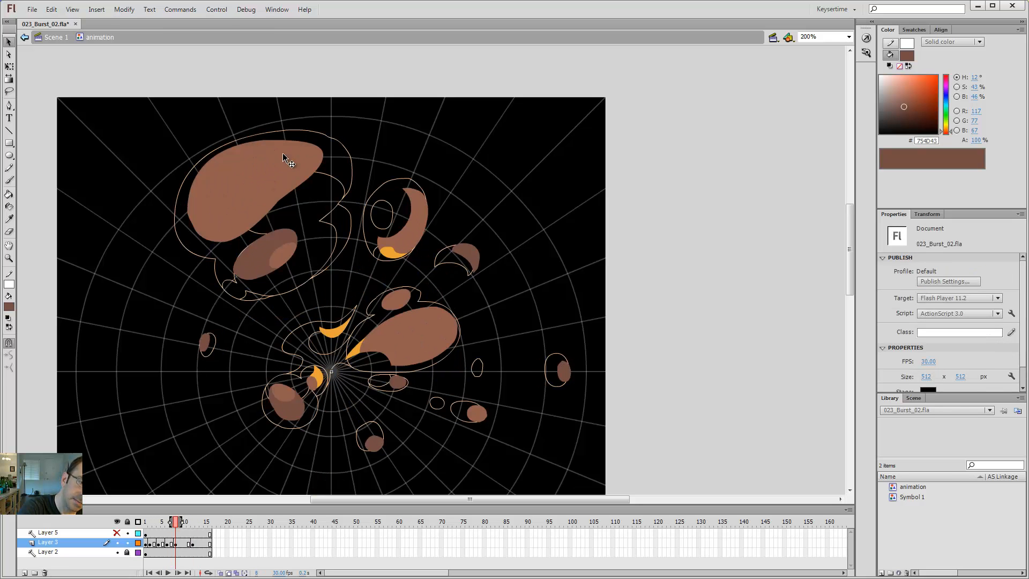
# Draw a two-lobed shadow boundary through frame 8's large upper-left puff, fill above it dark brown, and delete the boundary strokes.
pyautogui.press('y')
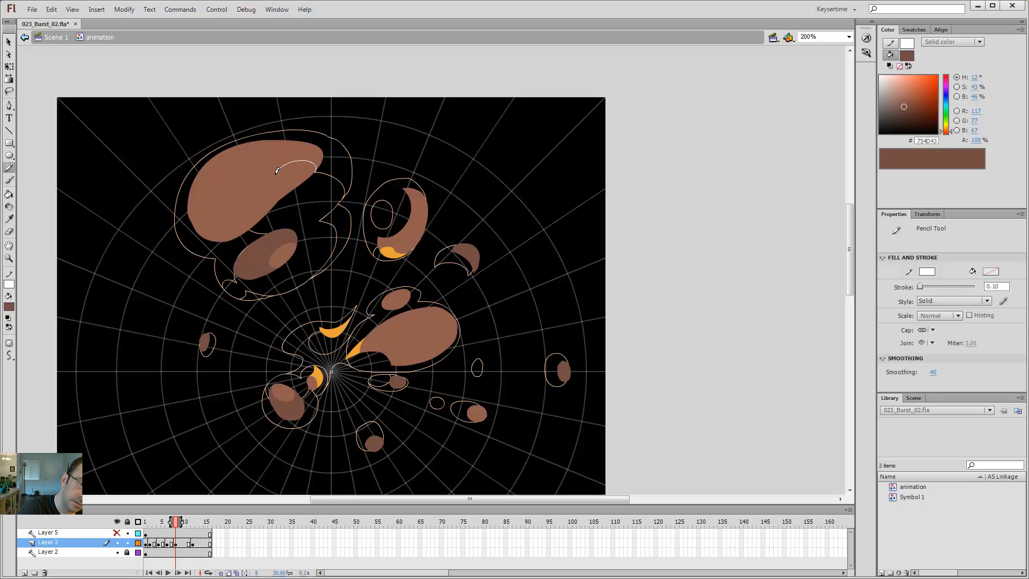
pyautogui.moveTo(249, 221); pyautogui.dragTo(263, 218)
pyautogui.press('k')
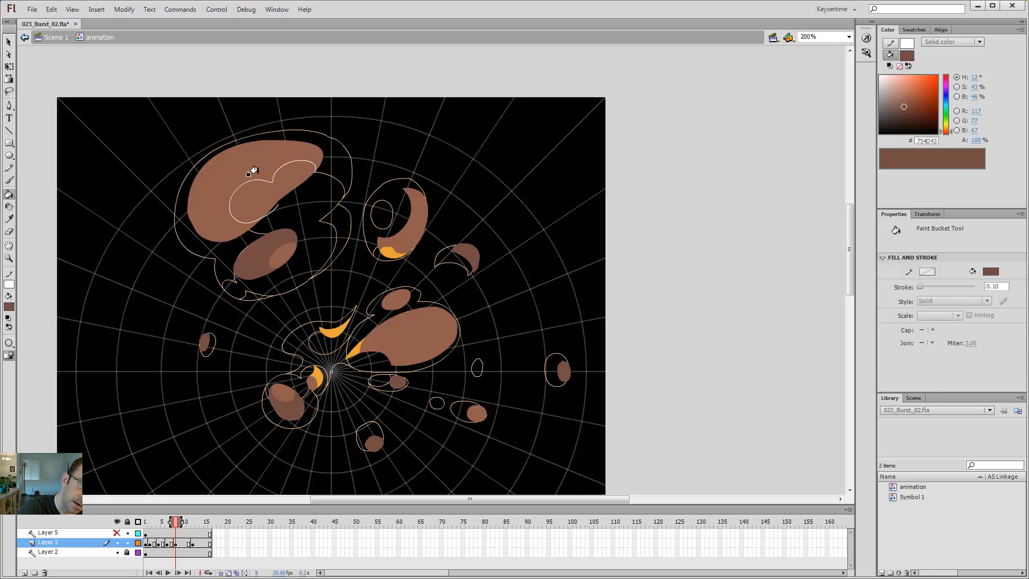
pyautogui.click(253, 172)
pyautogui.press('v')
pyautogui.doubleClick(278, 169)
pyautogui.press('Delete')
# Check how the large upper-left puff's new shading flows between frame 8 and its neighboring drawings.
pyautogui.hotkey('alt', '.')
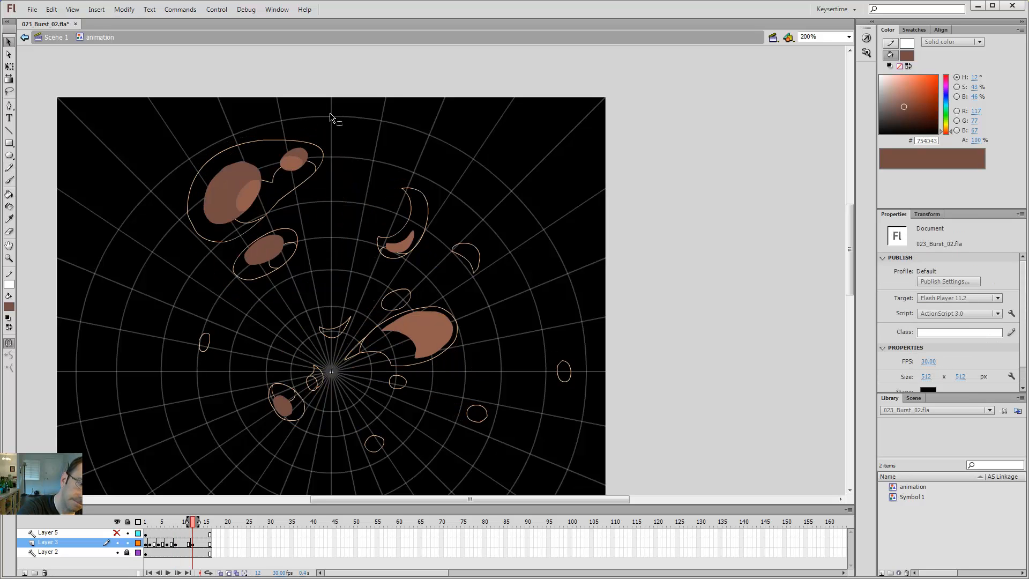
pyautogui.hotkey('alt', ',')
pyautogui.hotkey('alt', '.')
pyautogui.hotkey('alt', ',')
pyautogui.hotkey('alt', ',')
pyautogui.hotkey('alt', '.')
pyautogui.hotkey('alt', '.')
pyautogui.hotkey('alt', ',')
pyautogui.hotkey('alt', ',')
pyautogui.hotkey('alt', '.')
pyautogui.hotkey('alt', '.')
pyautogui.hotkey('alt', ',')
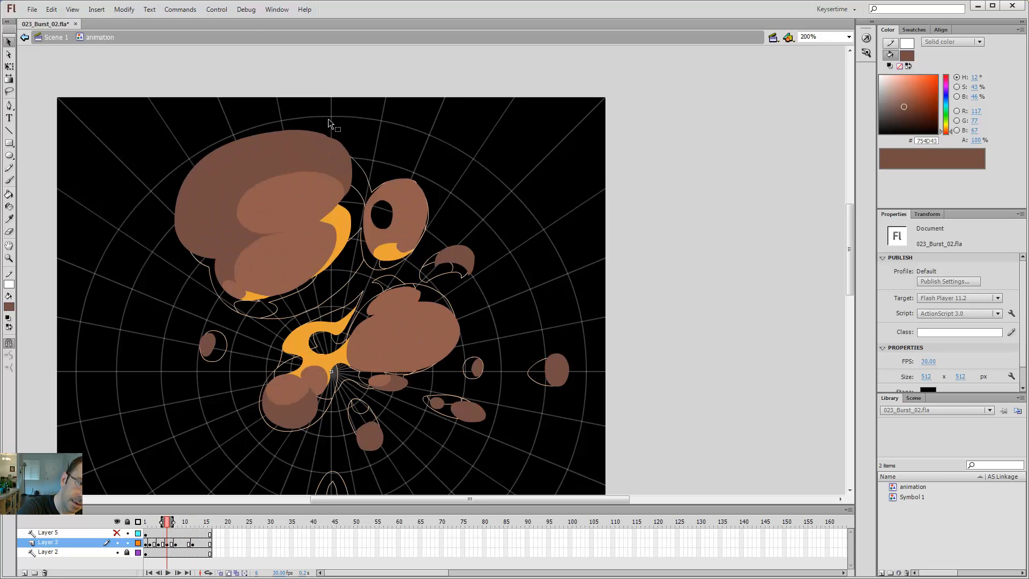
pyautogui.hotkey('alt', '.')
pyautogui.hotkey('shift', ',')
pyautogui.hotkey('alt', ',')
pyautogui.hotkey('alt', ',')
pyautogui.hotkey('alt', ',')
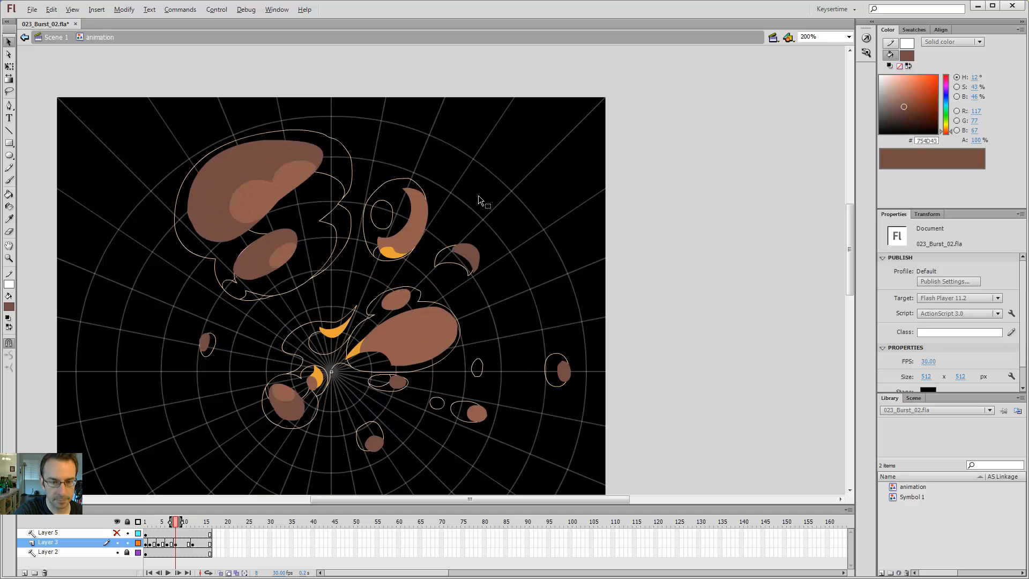
# Place a blank keyframe at frame 16 of Layer 3 and test the movie.
pyautogui.click(206, 543)
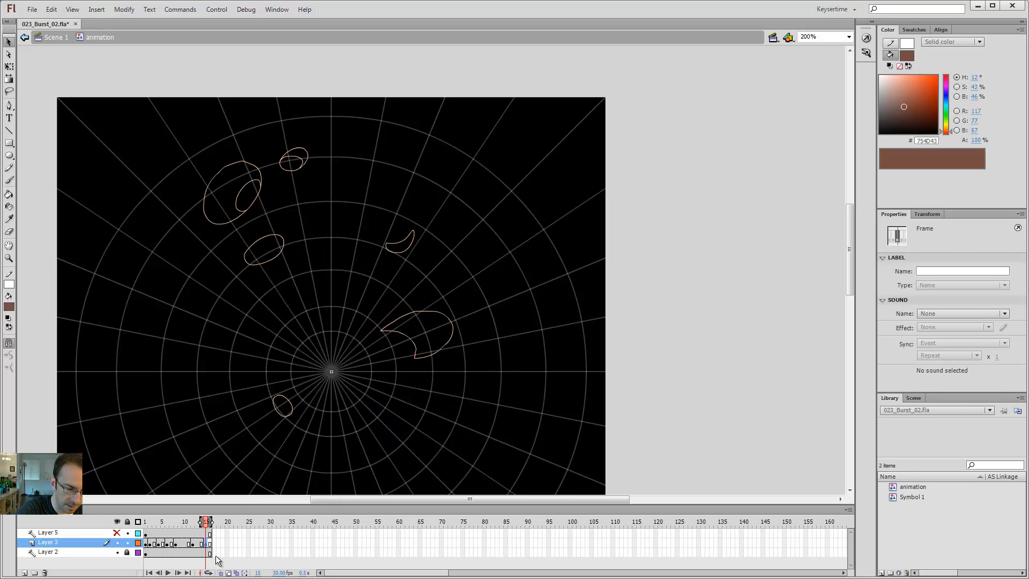
pyautogui.click(209, 544)
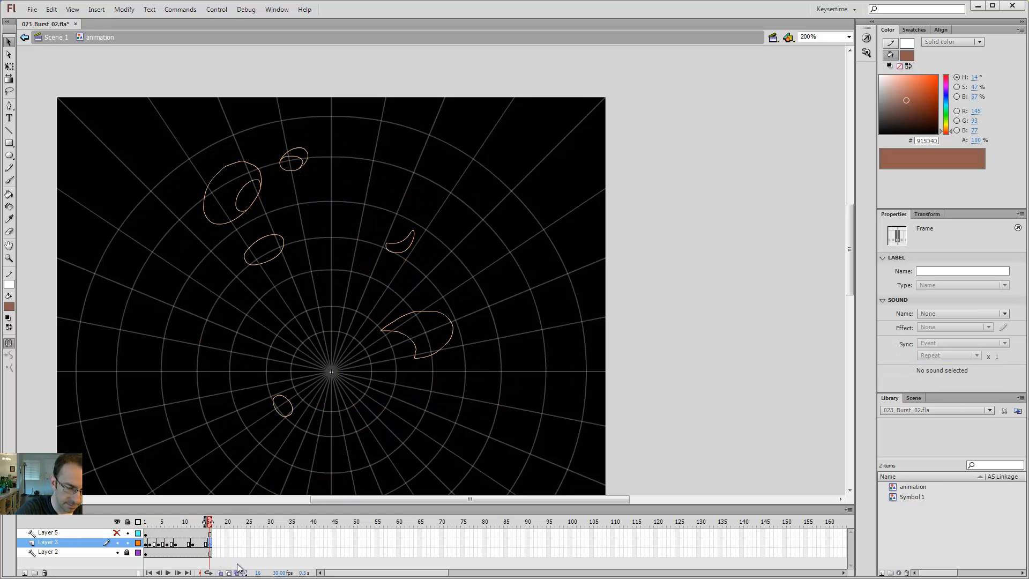
pyautogui.hotkey('ctrl', 'Return')
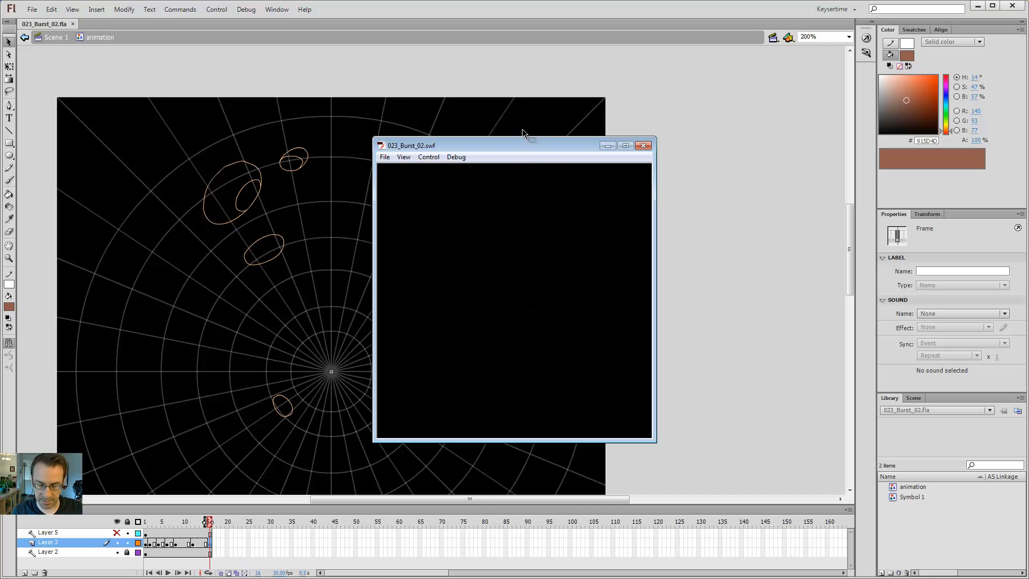
# Open 023_Burst_02.swf from the project folder in Adobe Flash Player, shrink its window, and place it beside the test movie.
pyautogui.hotkey('alt', 'Tab')
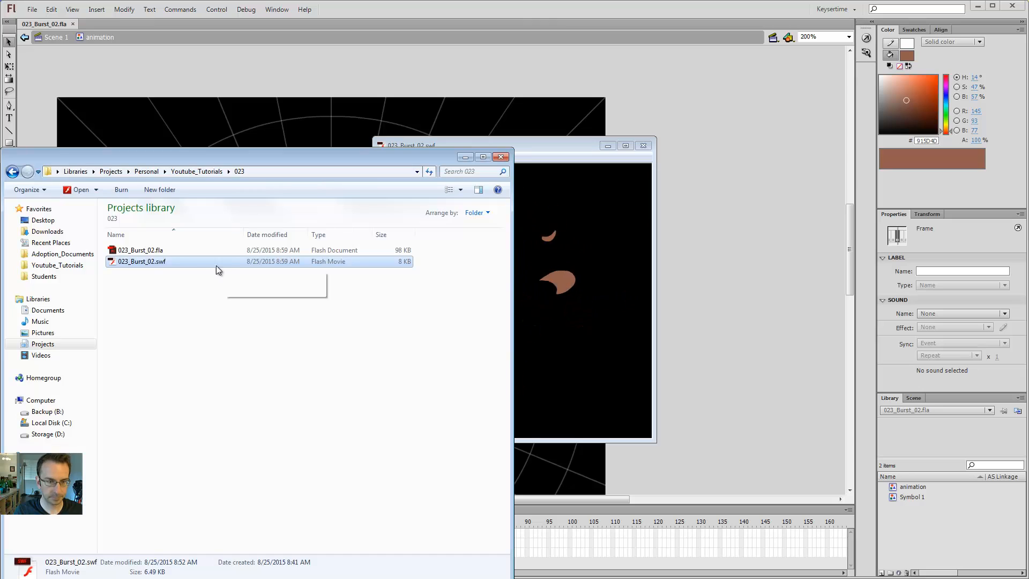
pyautogui.doubleClick(143, 263)
pyautogui.click(468, 157)
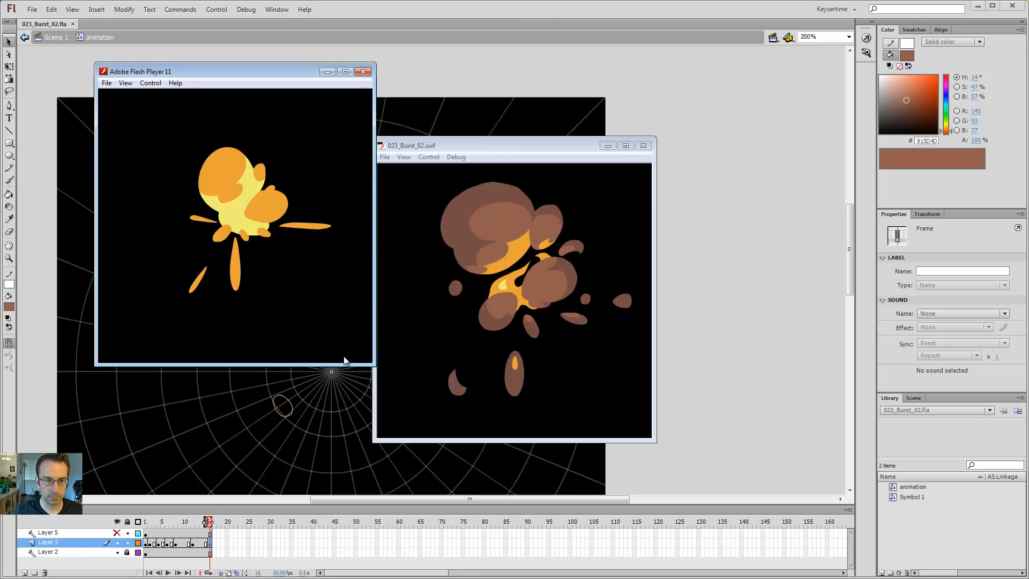
pyautogui.moveTo(371, 367); pyautogui.dragTo(224, 150)
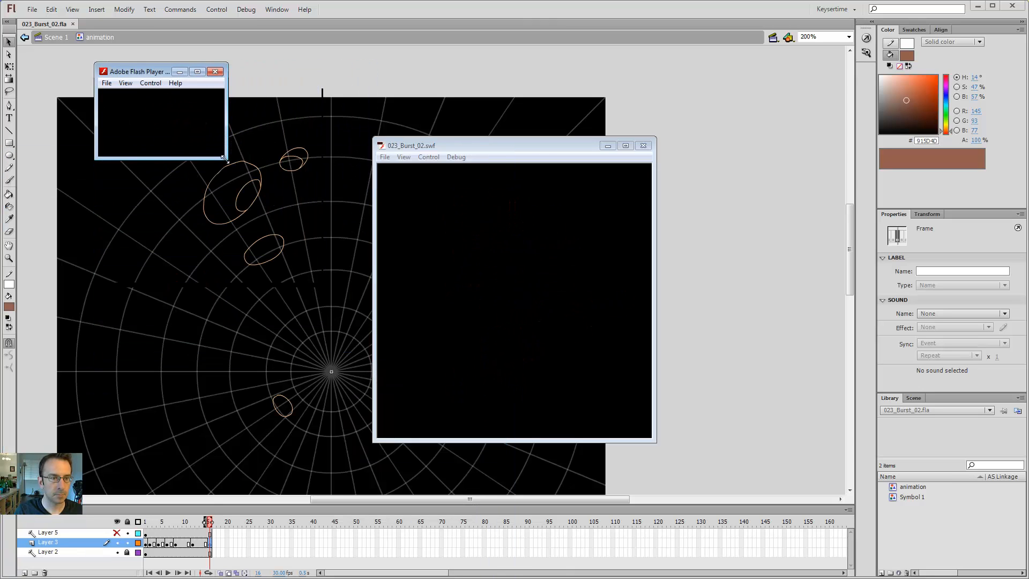
pyautogui.moveTo(140, 75); pyautogui.dragTo(254, 241)
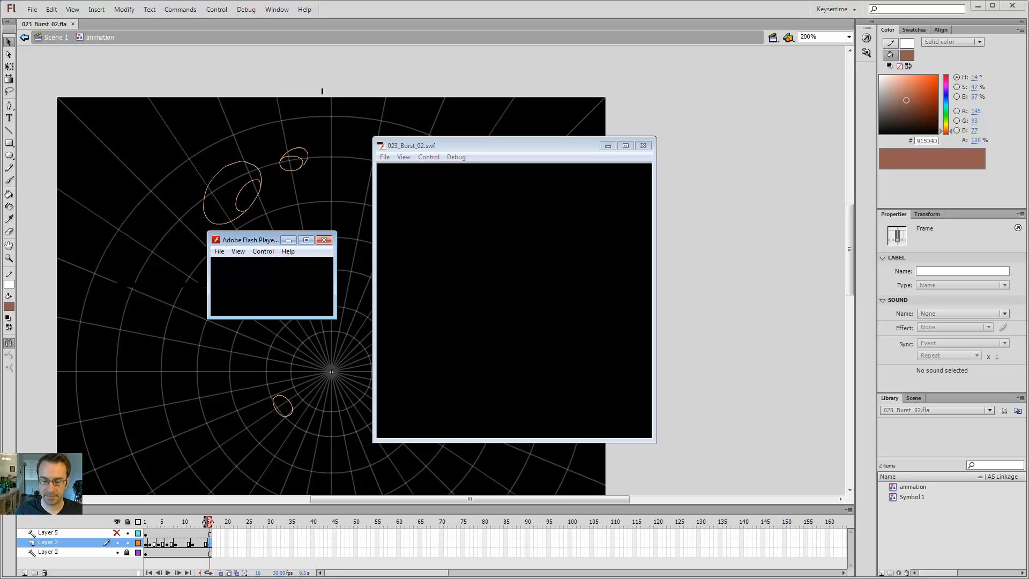
pyautogui.click(92, 578)
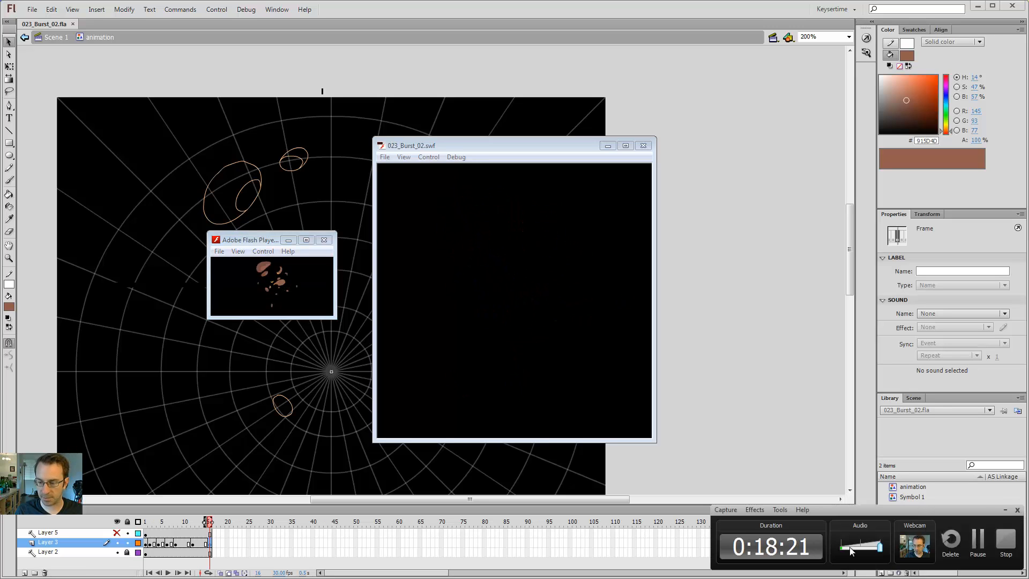
pyautogui.click(1005, 510)
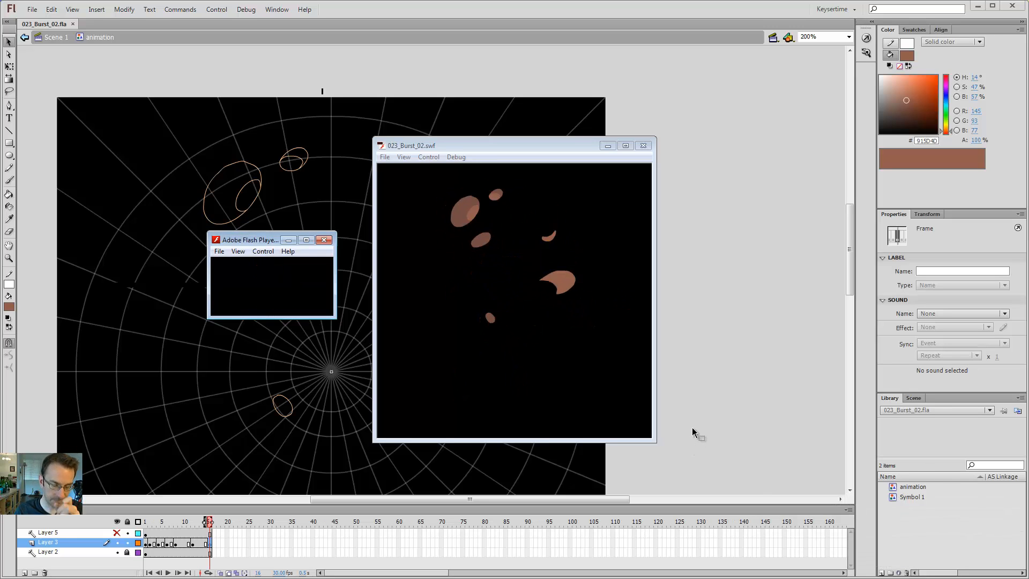